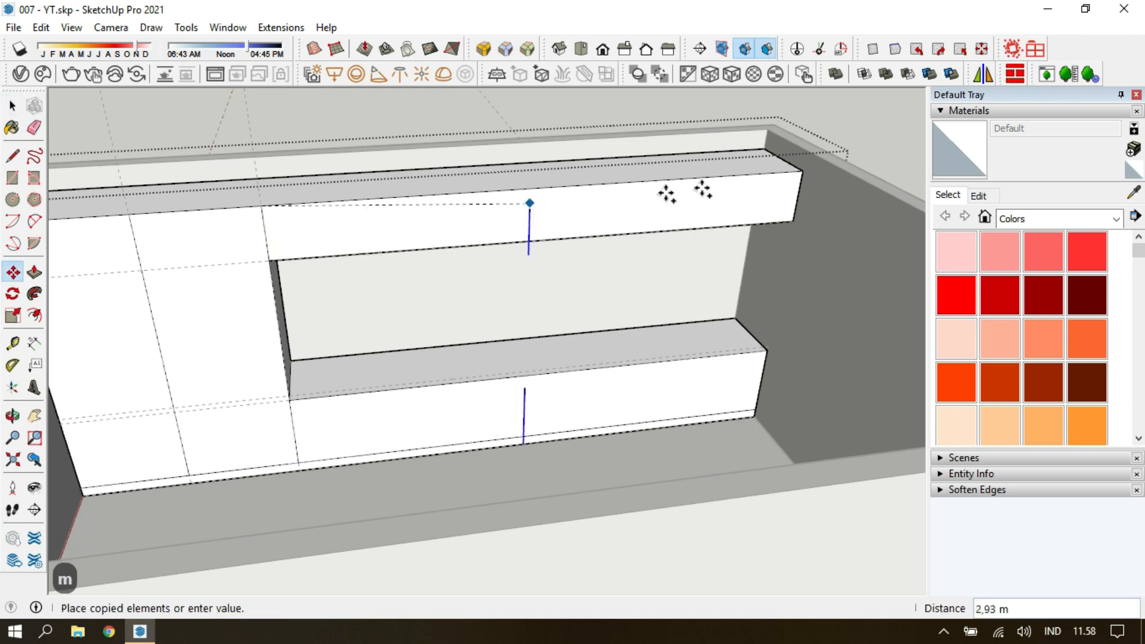
Erase the leftover guide lines across the tall, upper and lower cabinet fronts.
key("Escape")
key("e")
scroll(332, 306, "down", 10)
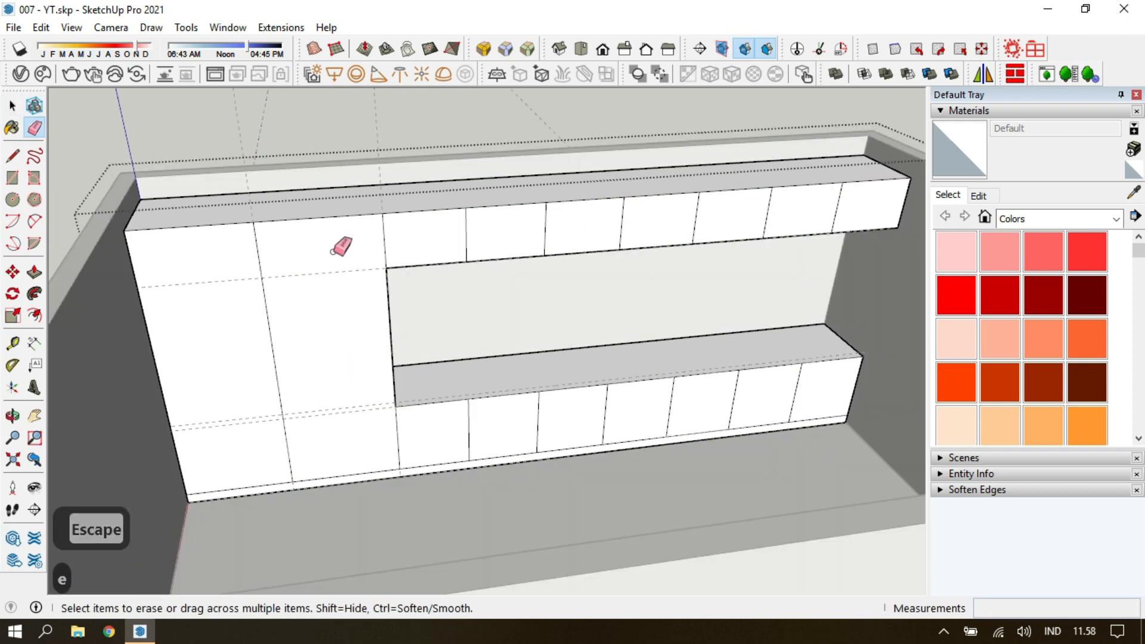
scroll(358, 383, "up", 3)
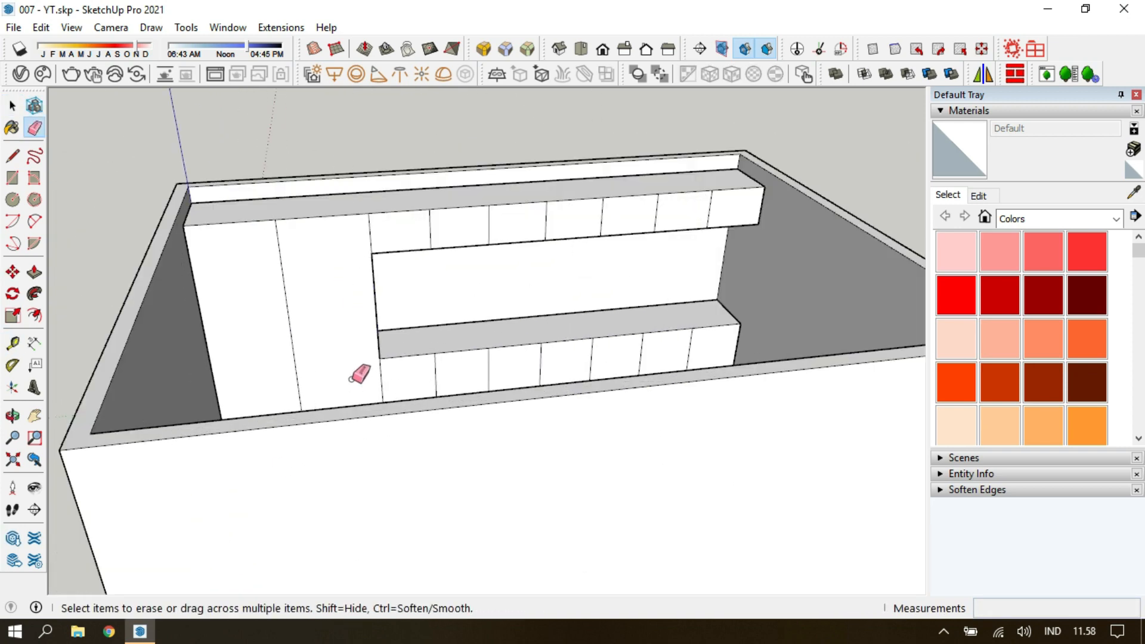
Select all front faces of the tall, lower and upper cabinets and copy them.
key("space")
scroll(301, 444, "up", 6)
left_click(512, 459, "shift")
left_click(553, 463, "shift")
middle_click_drag(647, 453, 536, 440, "shift")
left_click(559, 432, "shift")
left_click(639, 424, "shift")
left_click(718, 418, "shift")
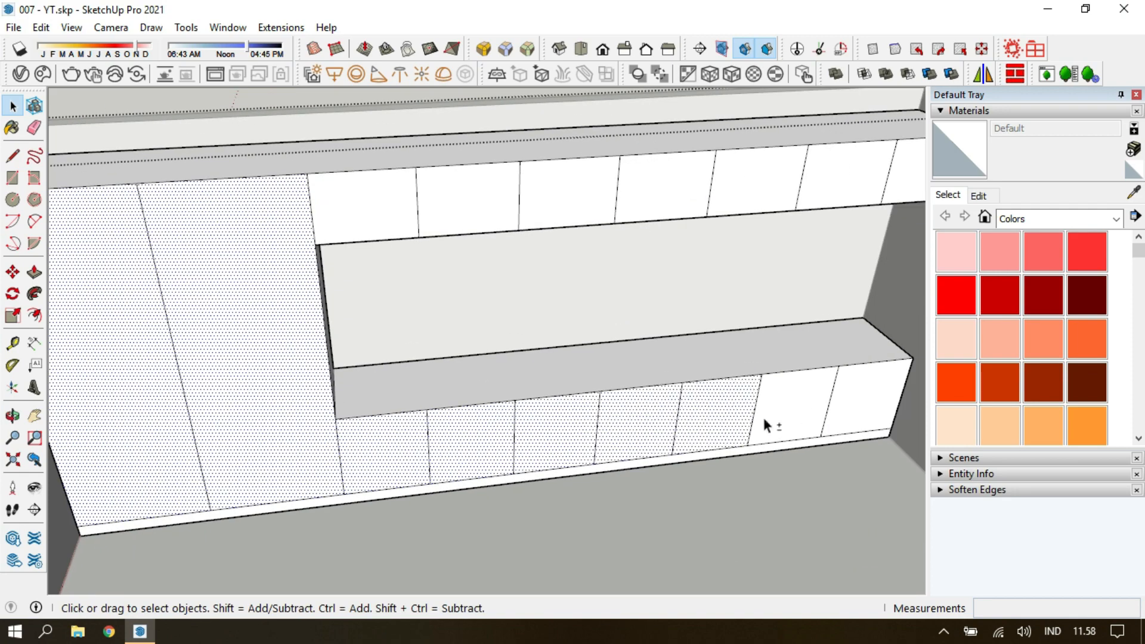
left_click(796, 407, "shift")
left_click(870, 396, "shift")
middle_click_drag(921, 160, 839, 179, "shift")
key("ctrl+c")
Leave the cabinet group, paste the copied faces in place and make them a separate group.
scroll(371, 233, "down", 5)
key("Escape")
left_click(41, 27)
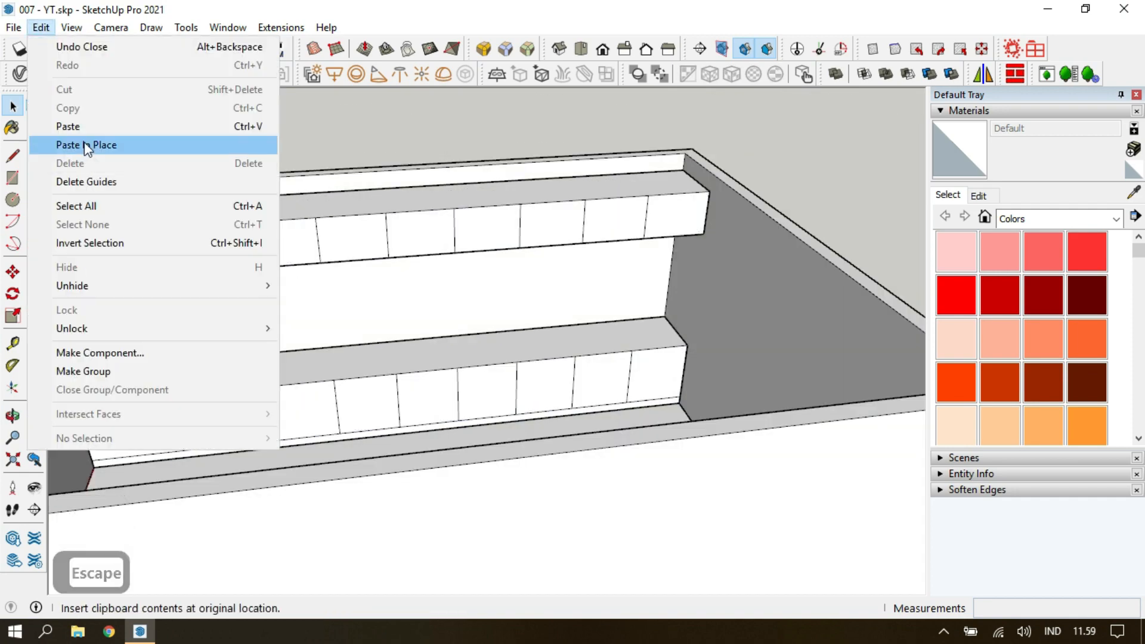
left_click(95, 146)
key("g")
Offset the outline of every tall, upper and lower front face slightly inward to form the door gaps.
key("f")
left_click(246, 283)
key("Escape")
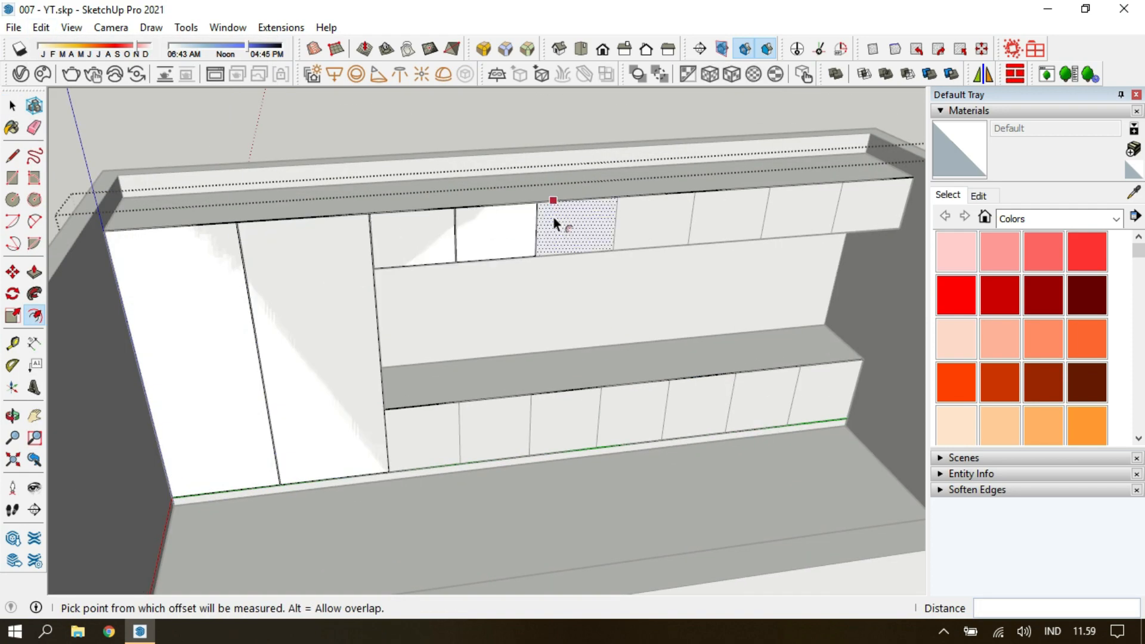
key("ctrl+z")
scroll(733, 388, "up", 3)
scroll(727, 380, "up", 6)
left_click(728, 326)
left_click(786, 324)
scroll(722, 371, "down", 6)
double_click(608, 415)
double_click(270, 442)
Copy all the inset door faces and delete everything inside the front-face group.
key("space")
scroll(127, 434, "down", 3)
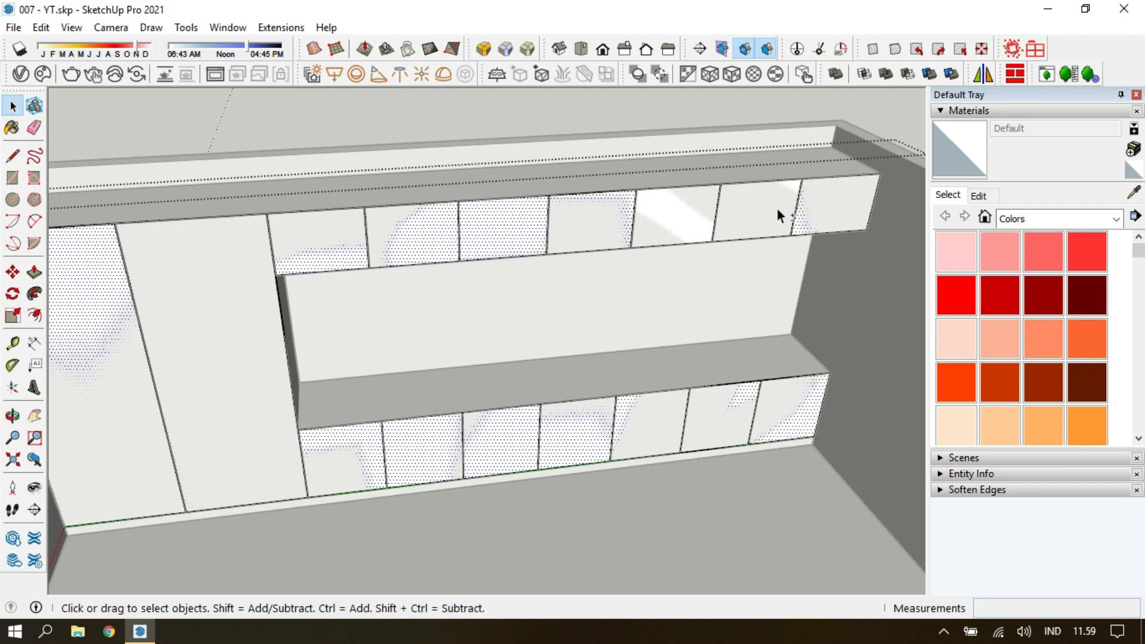
key("ctrl+c")
key("ctrl+a")
key("Delete")
Paste the inset door faces in place outside the group and group them.
key("Escape")
key("Escape")
key("Escape")
left_click(42, 27)
left_click(87, 145)
key("g")
Open the door group and extrude the first tall door face 0.015 m.
double_click(273, 347)
type("p0,")
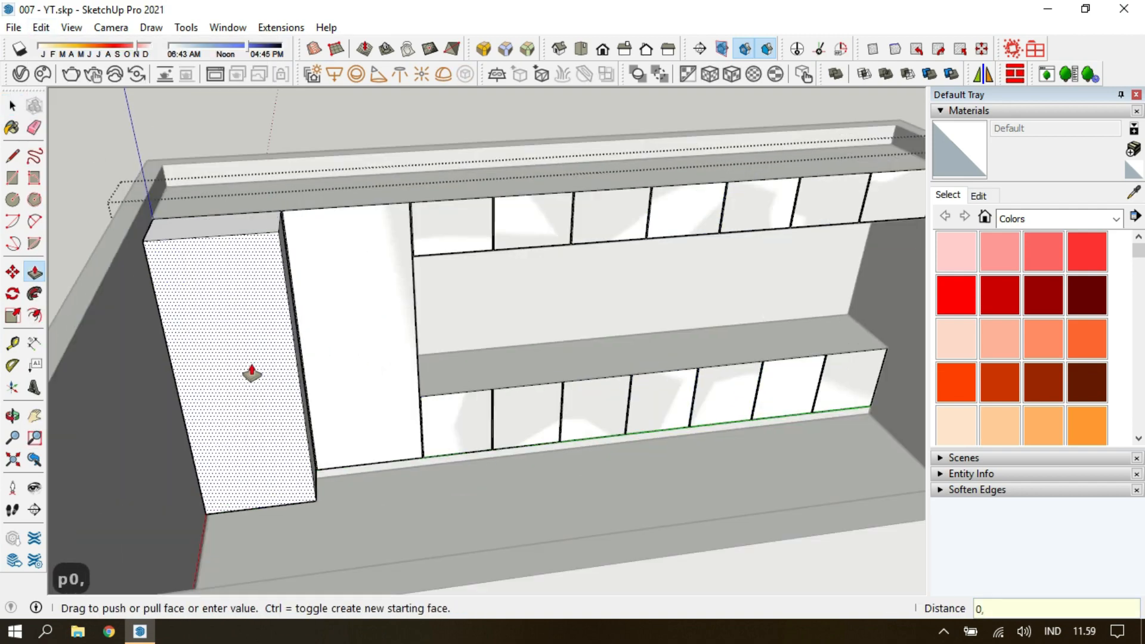
type("015")
key("Return")
Extrude the second tall door and the row of upper cabinet doors to the same thickness.
key("Escape")
double_click(327, 351)
double_click(456, 231)
double_click(504, 227)
scroll(718, 224, "up", 2)
key("ctrl+z")
left_click(602, 208)
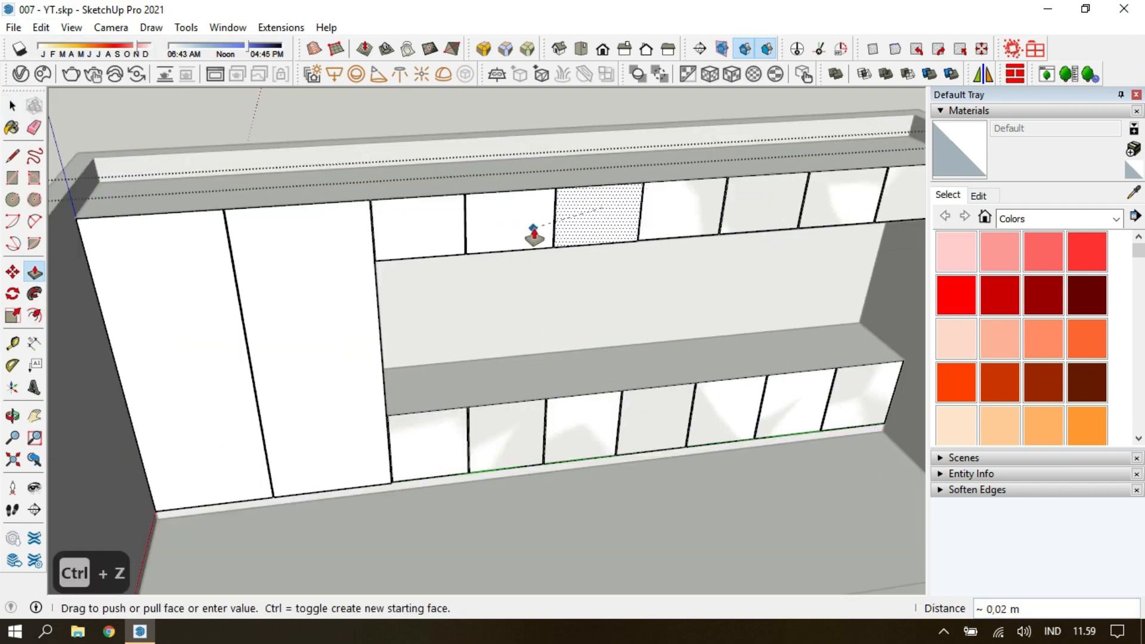
left_click(532, 229)
scroll(680, 226, "up", 2)
left_click(758, 209)
left_click(730, 214)
middle_click_drag(882, 202, 693, 205, "shift")
left_click(787, 204)
Extrude the row of lower cabinet doors to match the others and leave the door group.
middle_click_drag(398, 468, 539, 409, "shift")
left_click(384, 456)
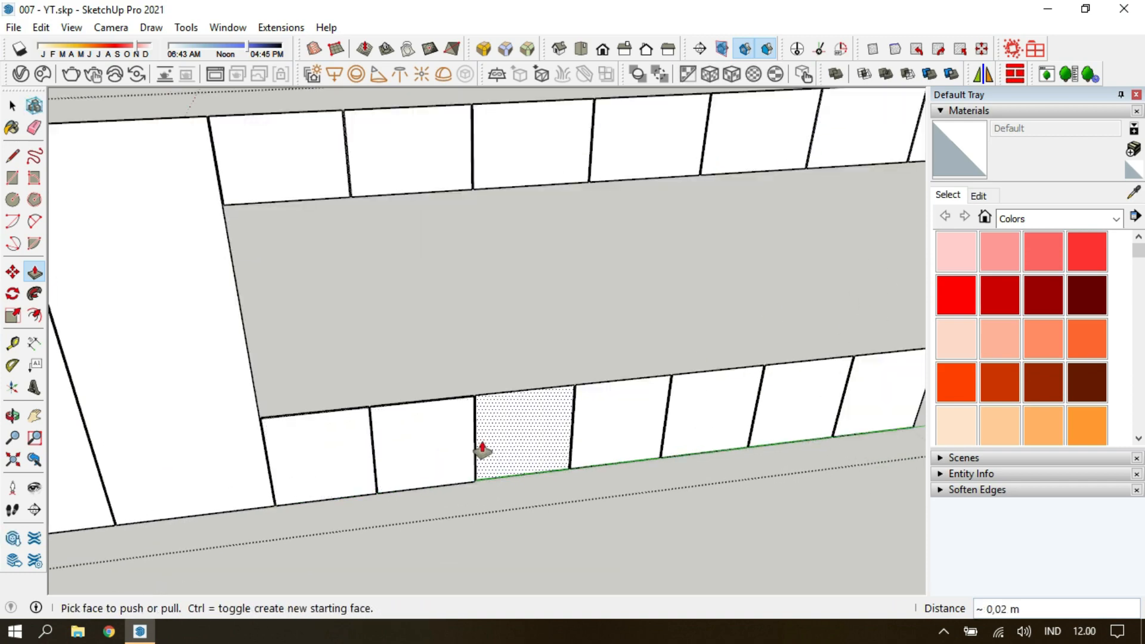
double_click(482, 451)
double_click(577, 447)
scroll(577, 446, "up", 1)
middle_click_drag(577, 447, 416, 447, "shift")
double_click(786, 405)
key("space")
key("Escape")
key("Escape")
key("Escape")
Place a horizontal guide across the back wall between the upper and lower cabinets.
scroll(787, 404, "down", 8)
middle_click_drag(703, 358, 584, 358)
scroll(585, 357, "up", 6)
key("t")
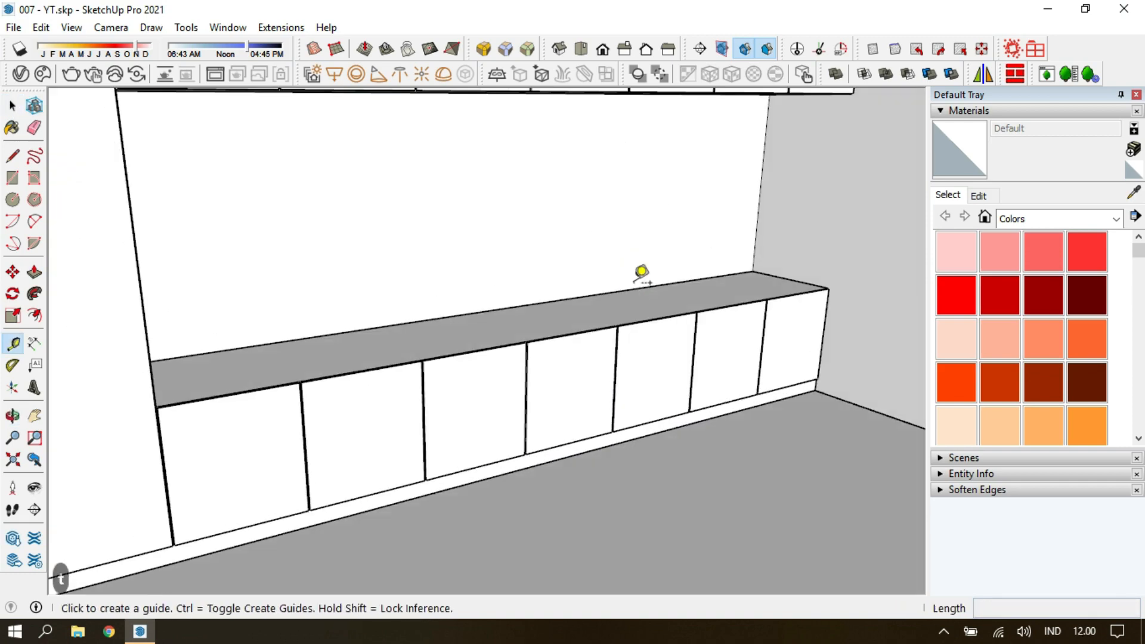
middle_click_drag(640, 271, 513, 208)
mouse_move(683, 355)
middle_mouse_down()
mouse_move(676, 394)
mouse_move(478, 509)
middle_mouse_up()
key("e")
left_click(567, 327)
key("t")
left_click(491, 211)
key("Escape")
key("Escape")
key("Escape")
Draw a countertop rectangle over the lower cabinets, group it and extrude it 0.05 m.
key("r")
left_click(163, 471)
scroll(864, 489, "up", 6)
left_click(864, 498)
key("space")
key("g")
double_click(723, 435)
type("p0,05")
key("Return")
Reopen the countertop group and pull its front face forward to cover the lower doors.
key("space")
key("Escape")
key("Escape")
double_click(742, 484)
key("p")
left_click(744, 490)
left_click(745, 534)
key("space")
key("Escape")
key("Escape")
Draw a rectangle on the back wall between the guide and the upper cabinets, and group it for editing.
key("r")
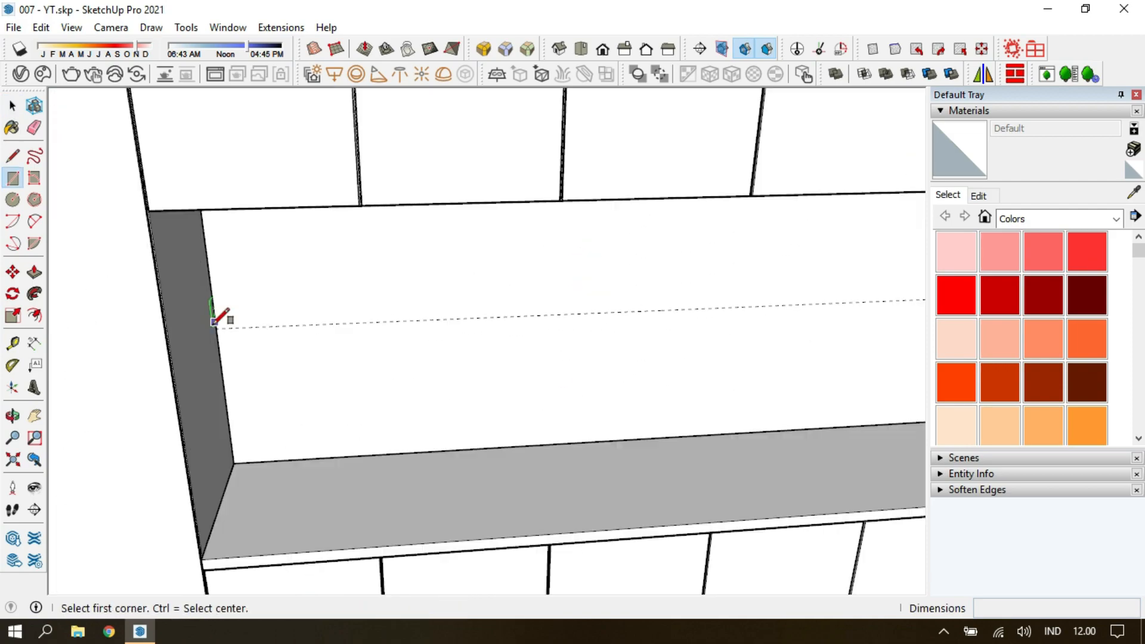
left_click(215, 328)
middle_click_drag(417, 358, 644, 286)
left_click(809, 286)
key("space")
key("g")
double_click(681, 331)
Try to extrude the grouped wall rectangle 0.3 m and undo the result.
key("p")
left_click(685, 332)
key("Escape")
key("space")
key("Escape")
key("F10")
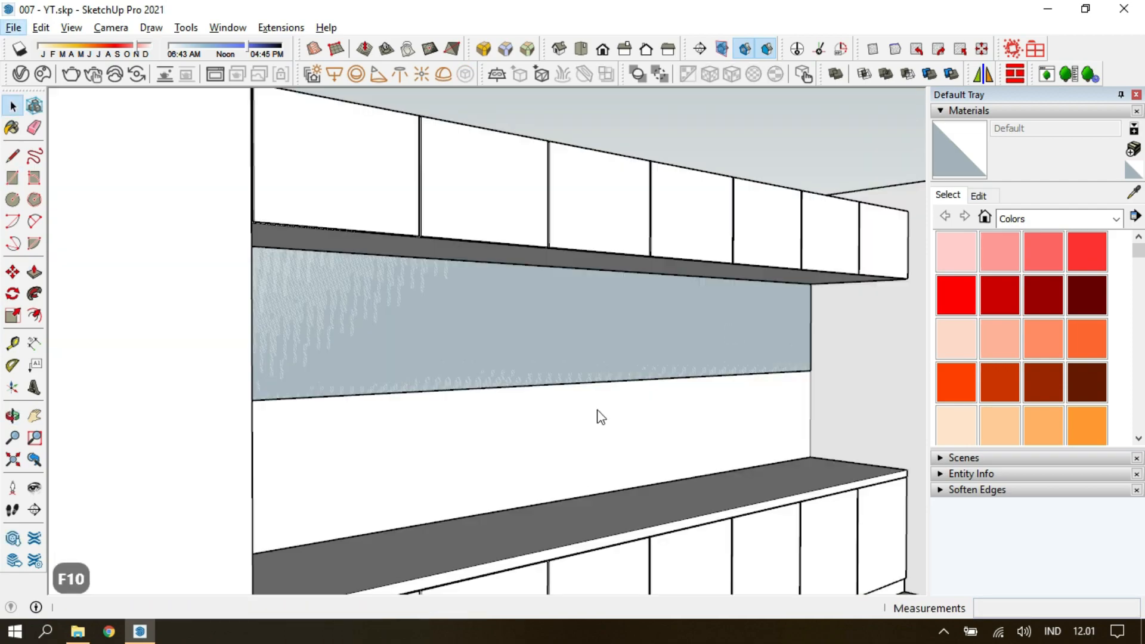
double_click(619, 341)
key("p")
left_click(626, 337)
type("0,")
key("Return")
type("0,3")
key("Return")
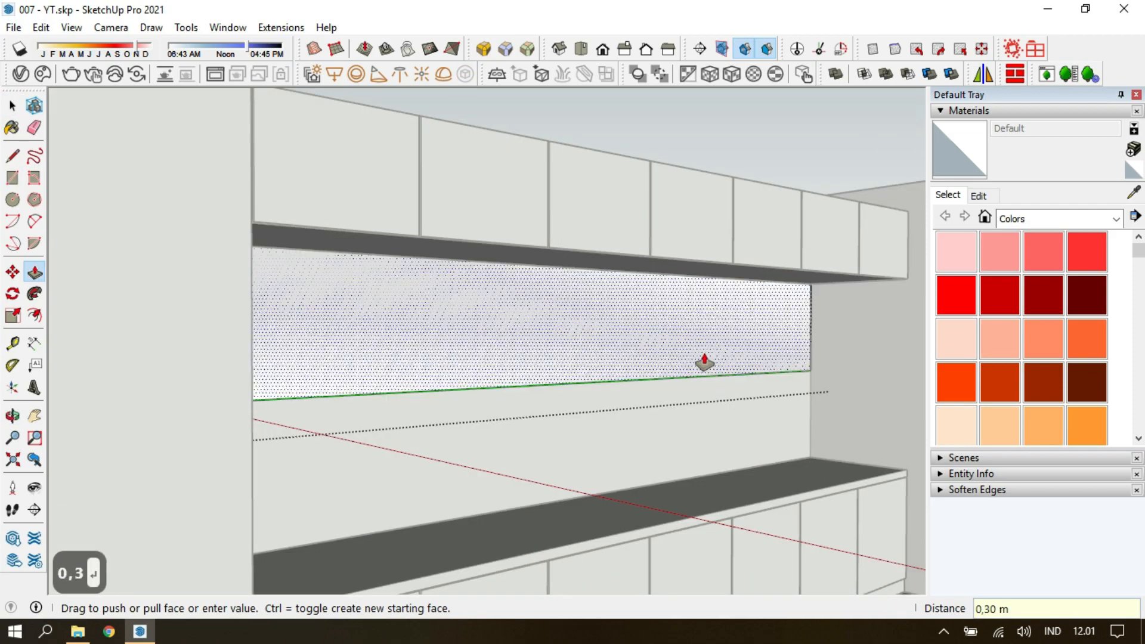
key("ctrl+z")
Extrude the grouped wall rectangle 0.3 m to form a box under the upper cabinets.
left_click(674, 365)
key("Escape")
left_click(724, 375)
type("0,3")
key("Return")
Copy the vertical end edge of the box's front face to its far end, dividing the span into 7 equal parts.
middle_click_drag(728, 396, 499, 388)
key("space")
key("m")
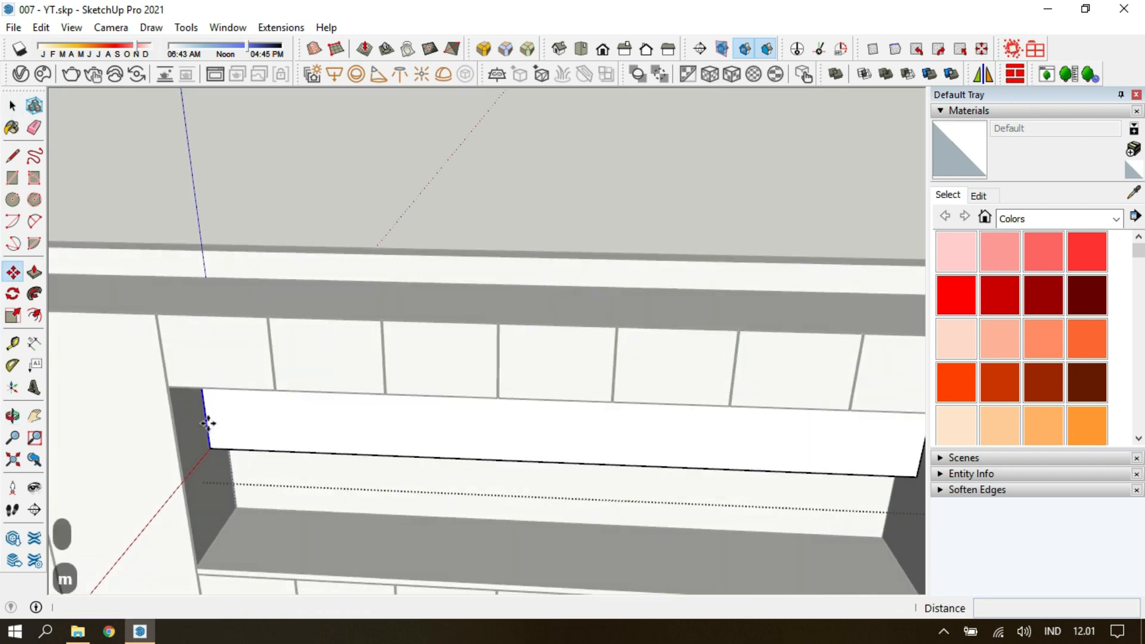
left_click(210, 448)
key("ctrl")
scroll(210, 448, "down", 2)
scroll(784, 473, "up", 1)
type("/7")
key("Return")
Select the seven front faces of the box and copy them into a separate group.
middle_click_drag(781, 469, 724, 414)
key("space")
left_click(725, 439)
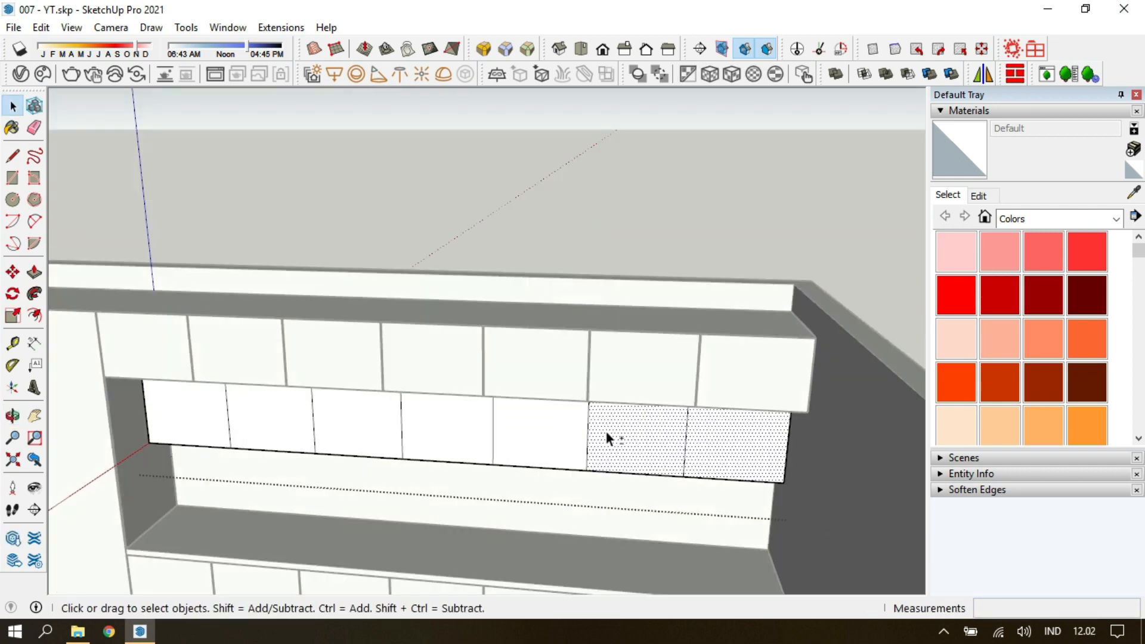
key("Escape")
Offset each of the seven copied front faces 0.005 m inward to form the door gaps.
key("f")
left_click(199, 446)
type("0,05")
key("BackSpace")
type("05")
key("Escape")
key("n")
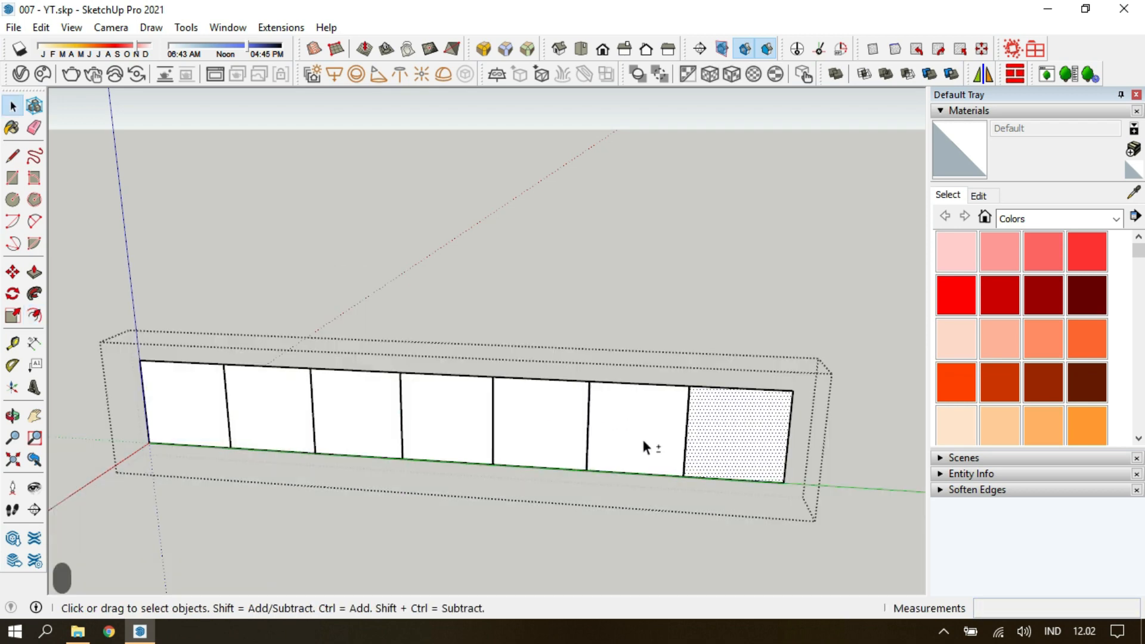
Replace the seven-face group with a new group holding only the inset door faces, pasted in place.
key("ctrl+c")
key("ctrl+a")
key("Delete")
key("Escape")
left_click(40, 28)
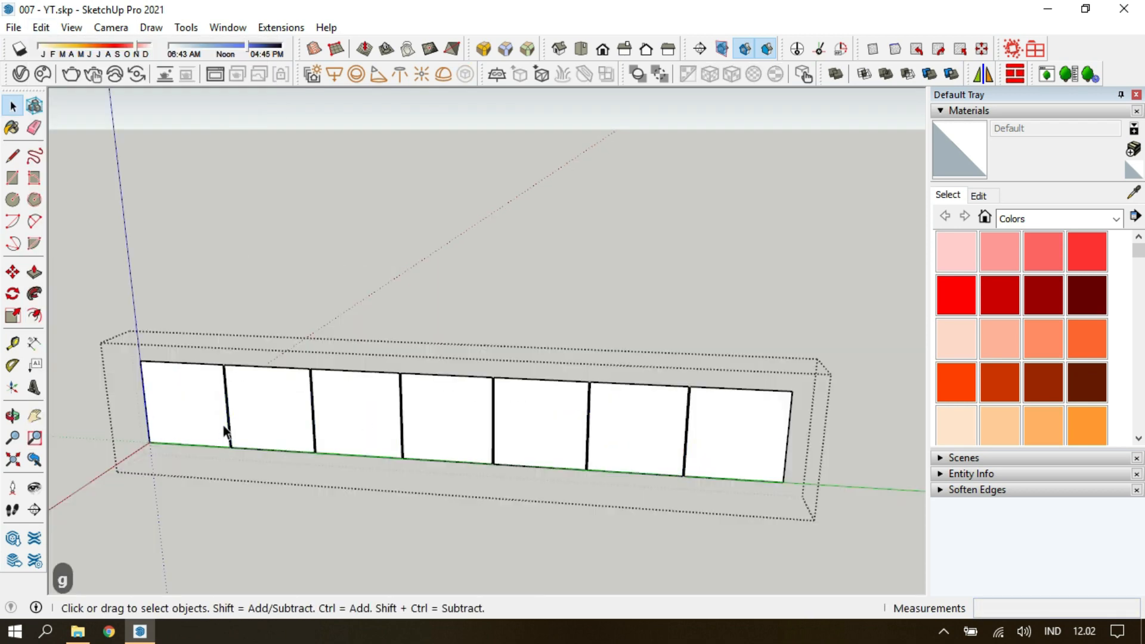
Extrude each of the seven inset door faces 0.015 m to give the door panels thickness.
type("0,015")
key("Return")
scroll(218, 425, "up", 4)
middle_click_drag(221, 422, 405, 412)
left_click(525, 408)
left_click(399, 427)
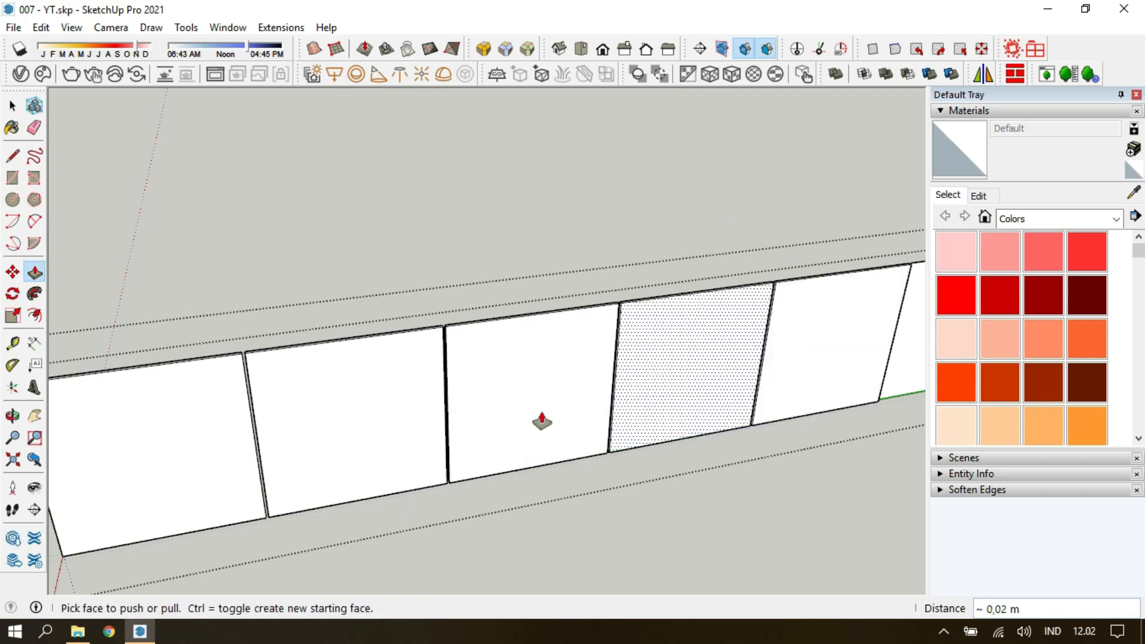
double_click(736, 365)
key("space")
key("Escape")
Place guides on the end wall 1.5 m from the cabinet-side corner and 0.6 m from the opposite corner.
scroll(685, 459, "down", 8)
middle_click_drag(453, 418, 601, 449)
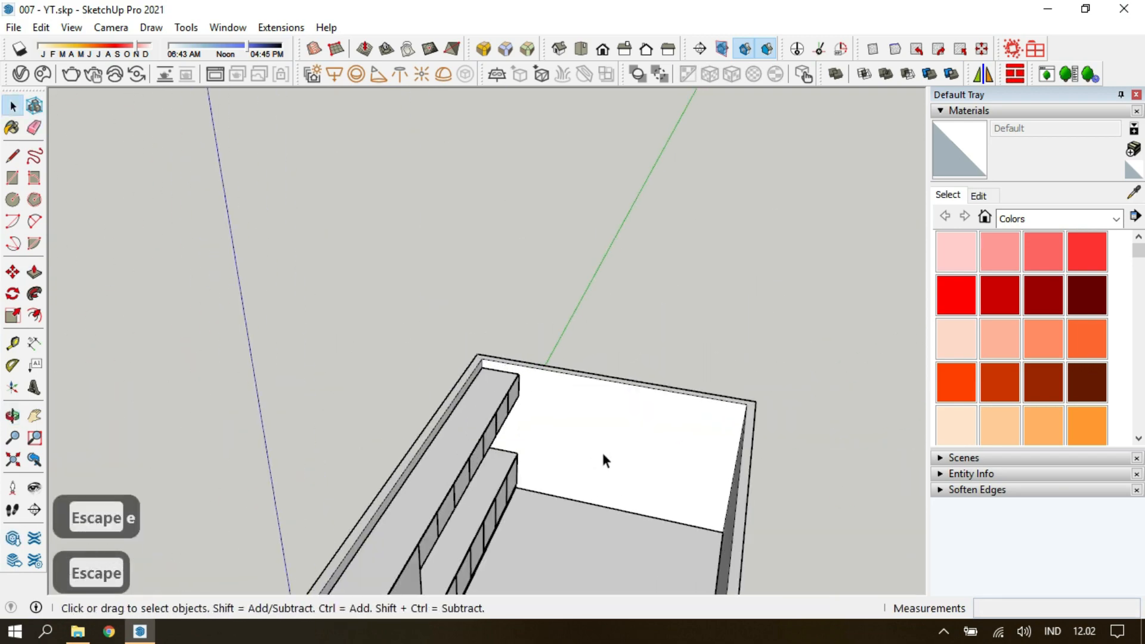
double_click(601, 449)
scroll(572, 429, "up", 7)
key("t")
key("n")
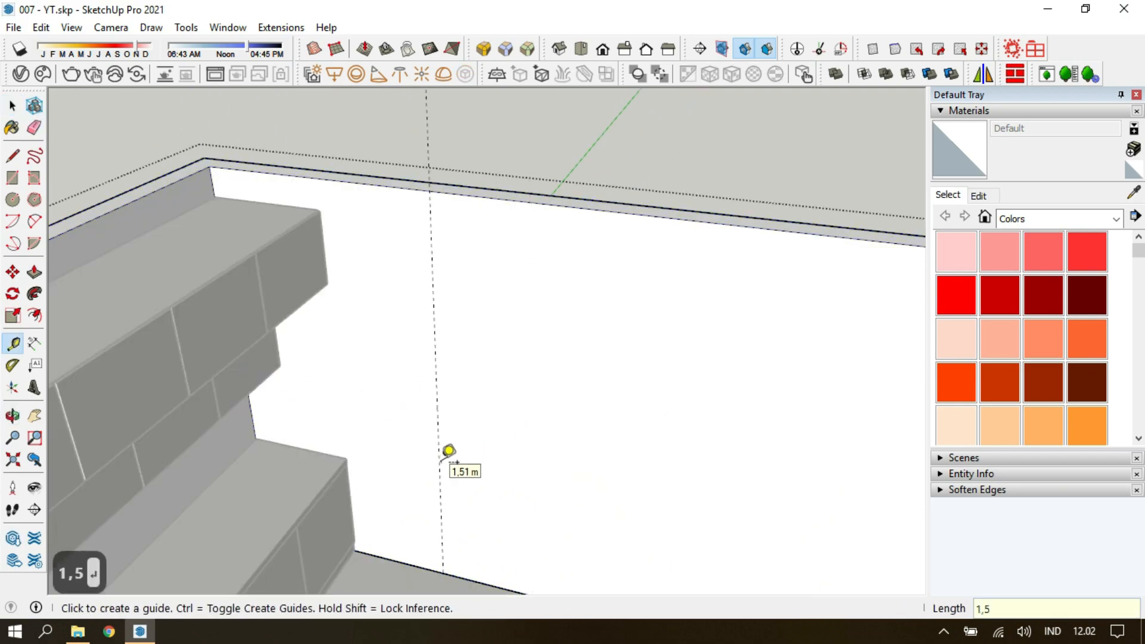
scroll(444, 462, "down", 4)
middle_click_drag(461, 465, 515, 458)
left_click(777, 429)
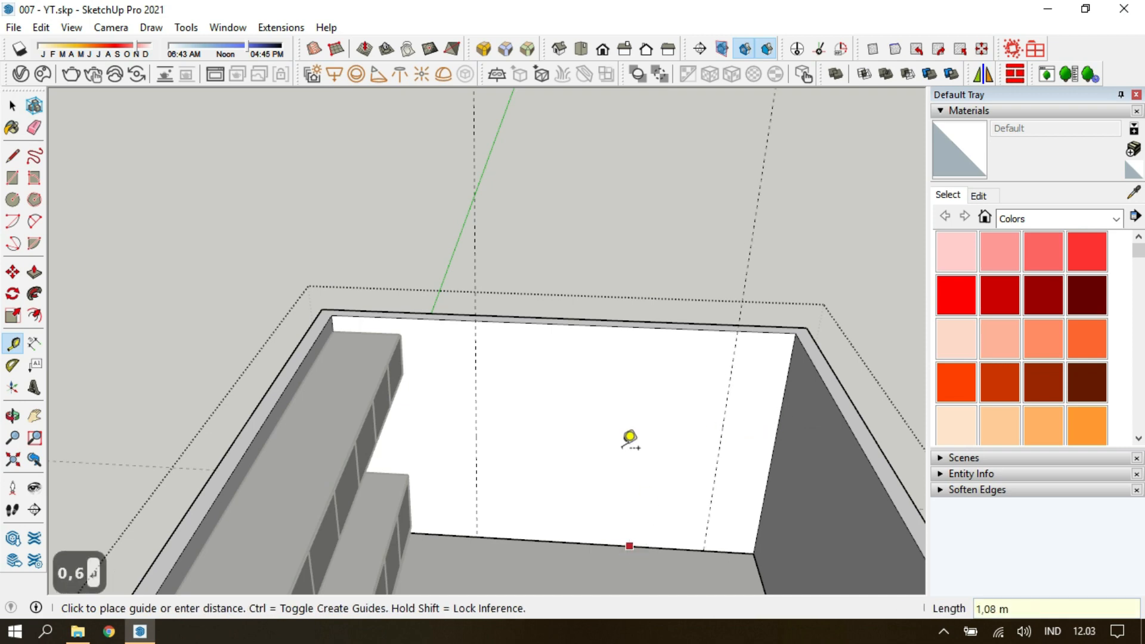
Draw a door opening rectangle between the guides on the end wall and push it through the wall.
key("p")
key("Escape")
left_click(476, 370)
left_click(703, 549)
double_click(632, 488)
Make a grouped frame profile in the wall opening by offsetting its rectangle 0.04 m inward and deleting the inner face.
key("f")
key("g")
double_click(620, 455)
left_click(619, 453)
key("f")
left_click(572, 408)
type("0,04")
key("Return")
key("space")
left_click(539, 389)
key("Delete")
Extrude the outer door frame profile 0.05 m.
type(",05")
key("Return")
key("Escape")
Draw a grouped rectangle filling the inside of the outer frame and divide it into 4 equal vertical panels.
key("r")
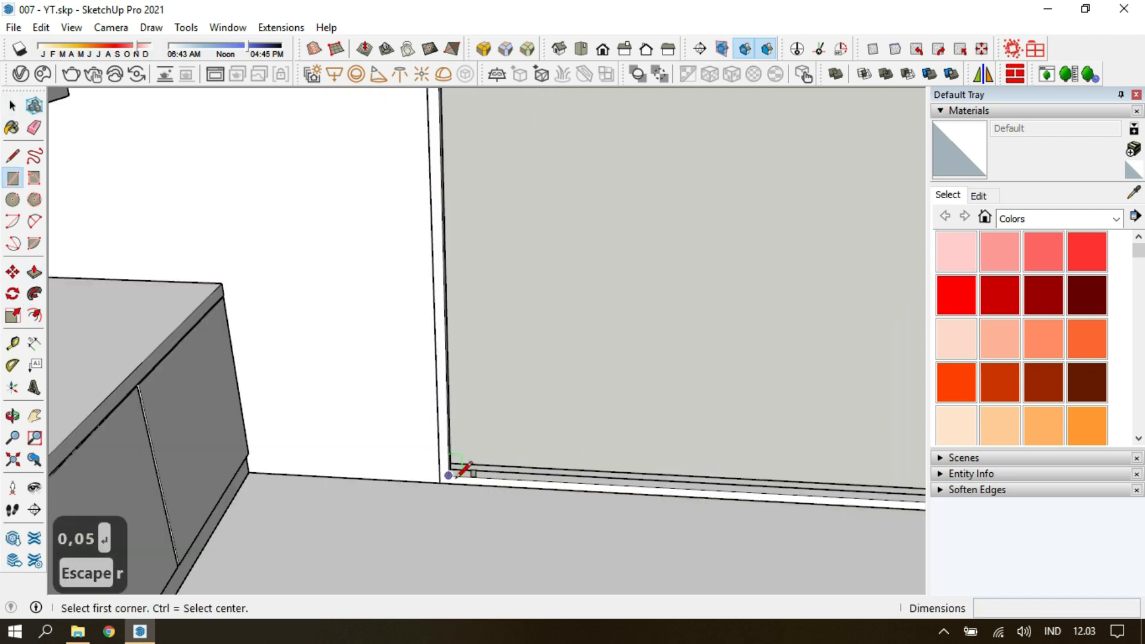
left_click(451, 476)
left_click(746, 201)
key("g")
double_click(661, 284)
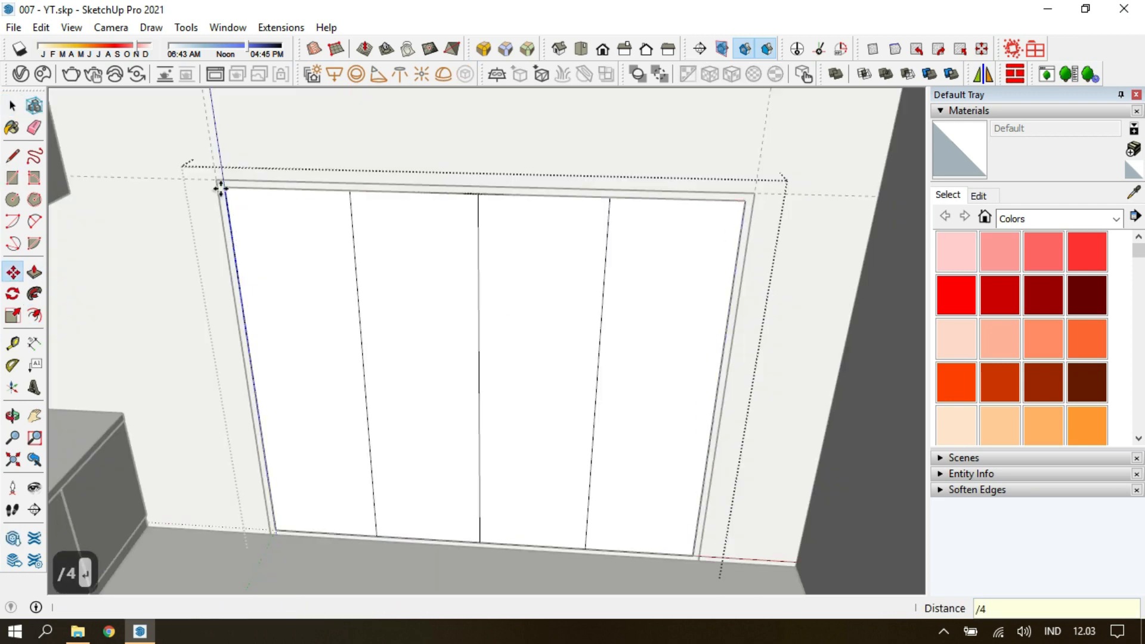
left_click_drag(514, 600, 740, 578)
Offset one door panel's outline 0.04 m inward and delete its inner face.
key("f")
left_click(465, 299)
type("0,04")
key("Return")
key("space")
left_click(402, 316)
key("Delete")
Extrude the door panel's frame profile 0.02 m.
key("p")
key("Escape")
scroll(274, 445, "down", 3)
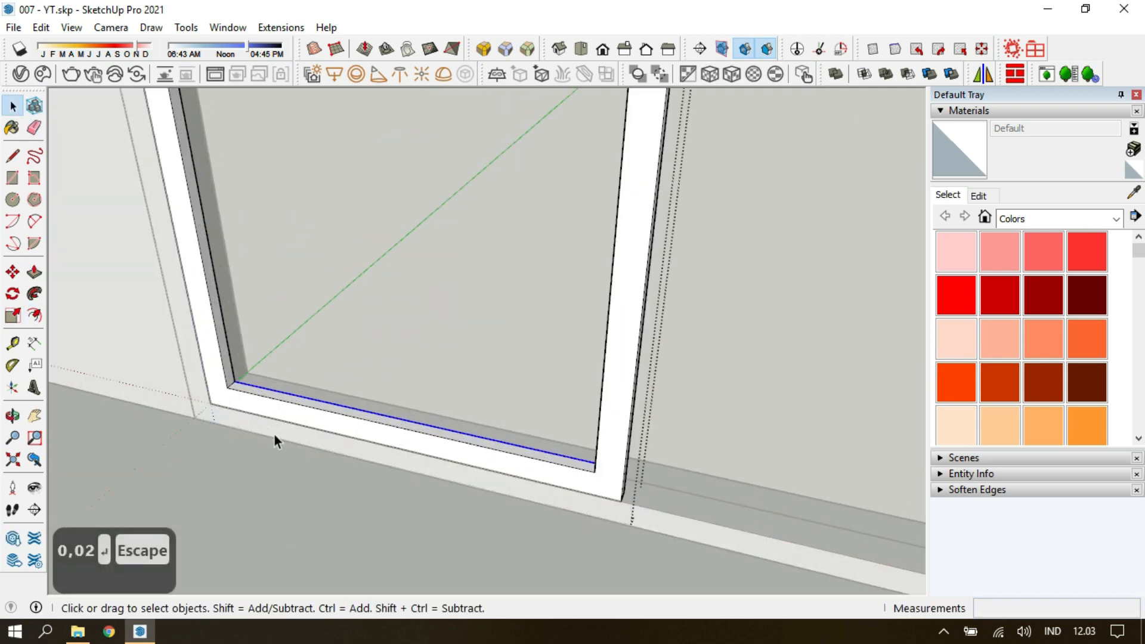
Move the door panel frame along the wall thickness into position within the outer frame's depth.
scroll(263, 444, "up", 8)
key("m")
key("Escape")
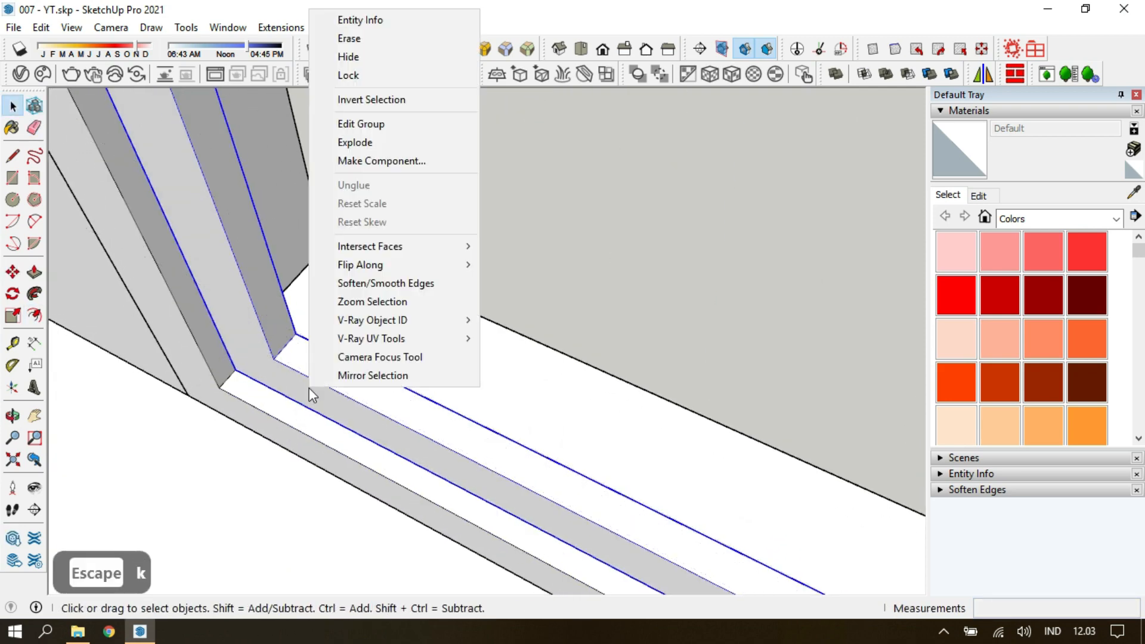
left_click(232, 367)
key("k")
middle_click_drag(252, 329, 320, 395)
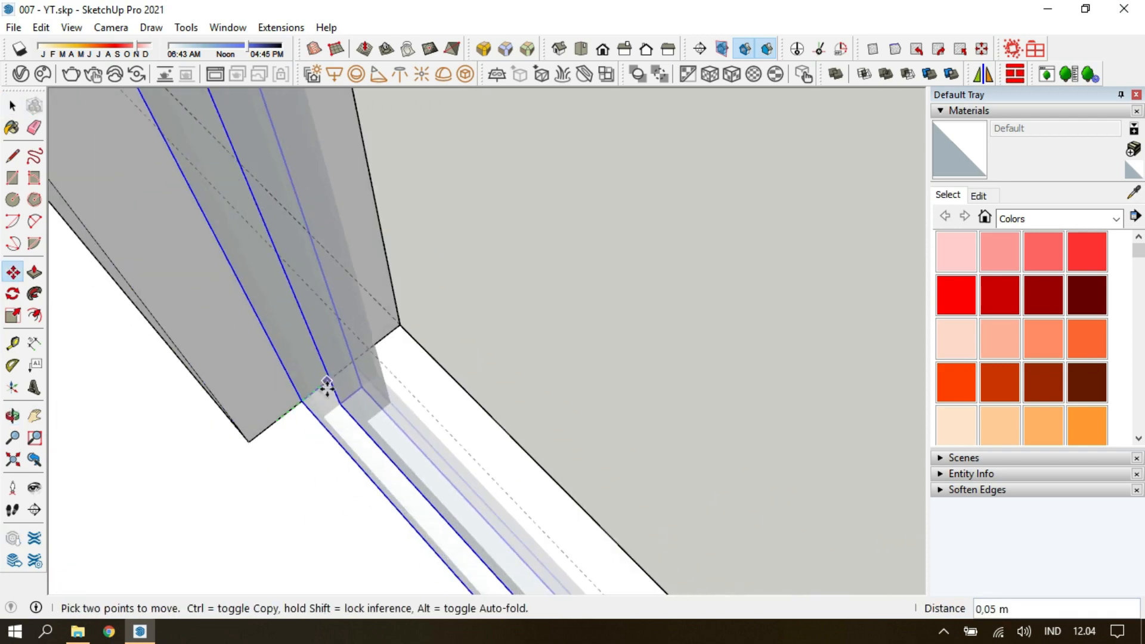
left_click(325, 394)
left_click(347, 372)
key("Escape")
key("Escape")
middle_click_drag(391, 337, 465, 427)
key("k")
Copy the door panel frame three times across the opening to fill the outer frame.
key("m")
left_click(283, 382)
key("ctrl")
left_click(685, 458)
type("3x")
key("Return")
scroll(685, 457, "down", 6)
key("Escape")
key("Escape")
scroll(656, 421, "up", 5)
Draw a pane rectangle inside the door panel frame, group it and extrude it 0.001 m.
double_click(498, 447)
key("r")
left_click(361, 439)
middle_click_drag(520, 523, 599, 414)
left_click(563, 456)
type("gp0,001")
key("Return")
key("Escape")
Erase the leftover guides around the door opening.
middle_click_drag(513, 480, 425, 487)
scroll(426, 487, "down", 8)
key("e")
scroll(421, 311, "down", 1)
left_click(424, 308)
key("space")
double_click(524, 424)
key("e")
left_click(352, 225)
scroll(616, 382, "down", 4)
left_click(656, 310)
key("Escape")
Place floor guides 1.5 m from the wall with the doors and 1.2 m from the base cabinets.
key("t")
left_click(543, 361)
type("1,5")
key("Return")
middle_click_drag(450, 421, 501, 427)
scroll(500, 427, "down", 2)
left_click(489, 401)
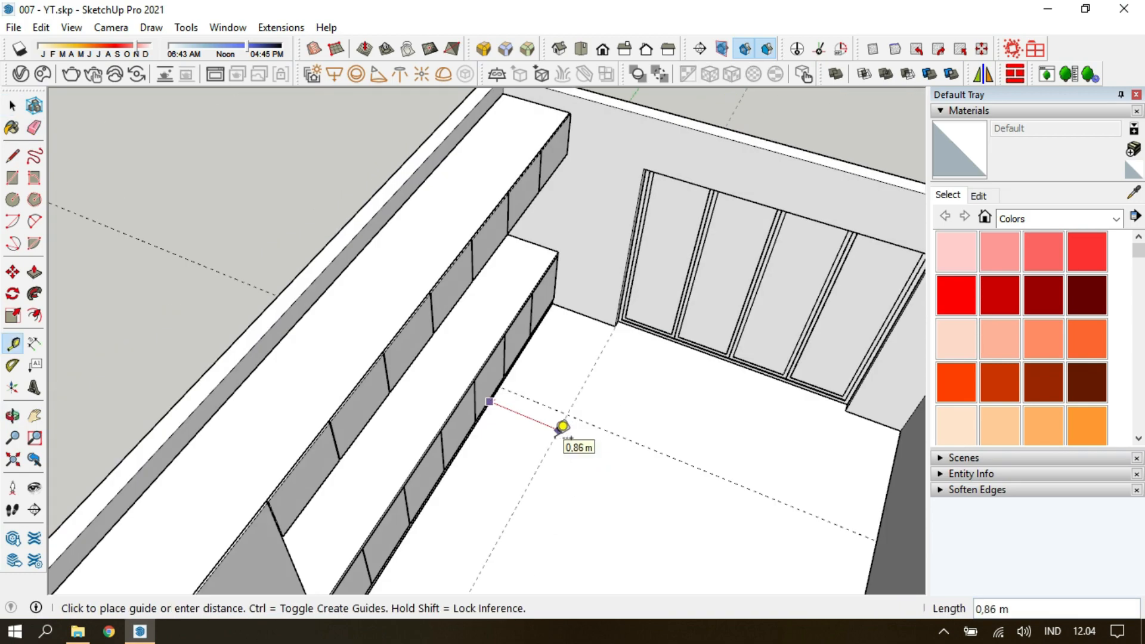
scroll(513, 441, "up", 2)
key("Escape")
key("e")
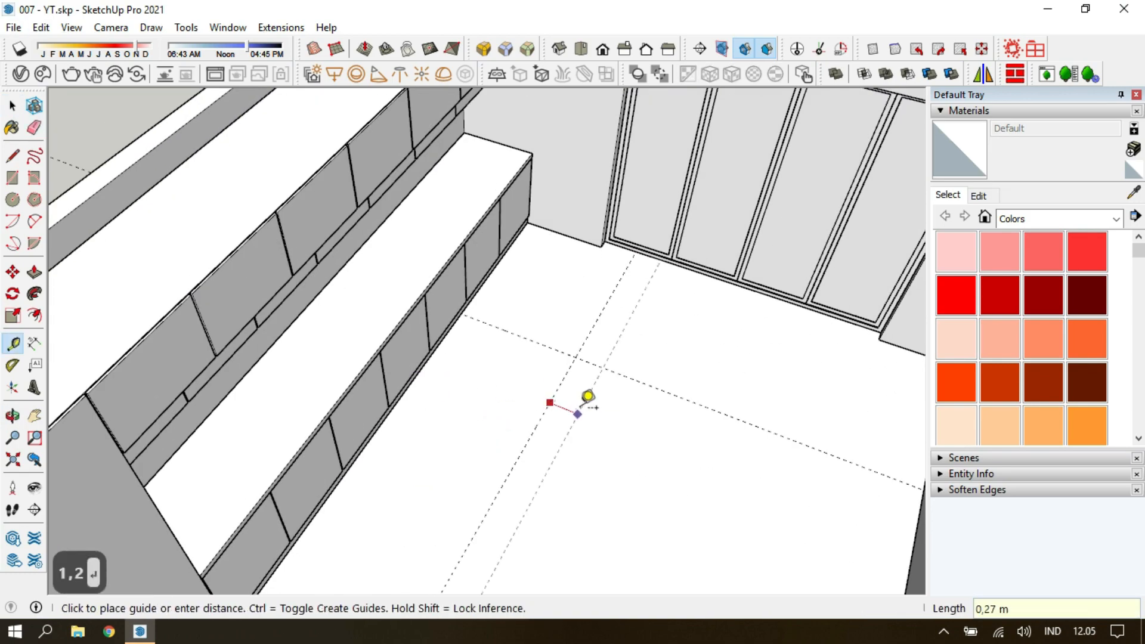
Add a floor guide 2.5 m from the cross guide and draw a 2.50 by 0.70 m island rectangle between the guides.
type("2,5")
key("Return")
key("r")
left_click(588, 316)
left_click(552, 547)
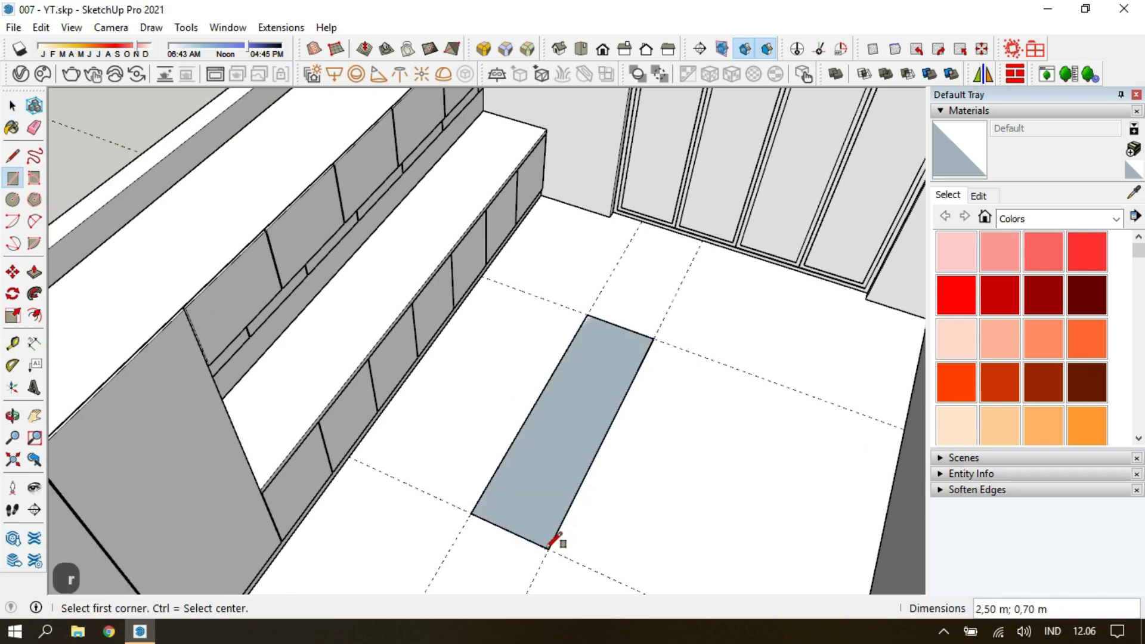
Group the island rectangle and extrude it upward into a block.
double_click(552, 470)
key("g")
key("p")
key("space")
Offset the outline of the island's long front face 0.1 m inward and push the inner area in 0.2 m.
mouse_move(552, 405)
middle_mouse_down()
mouse_move(495, 334)
mouse_move(661, 462)
middle_mouse_up()
type("f0,1")
key("Return")
type("p0,2")
key("Return")
key("Escape")
Erase the remaining floor guides around the island.
key("e")
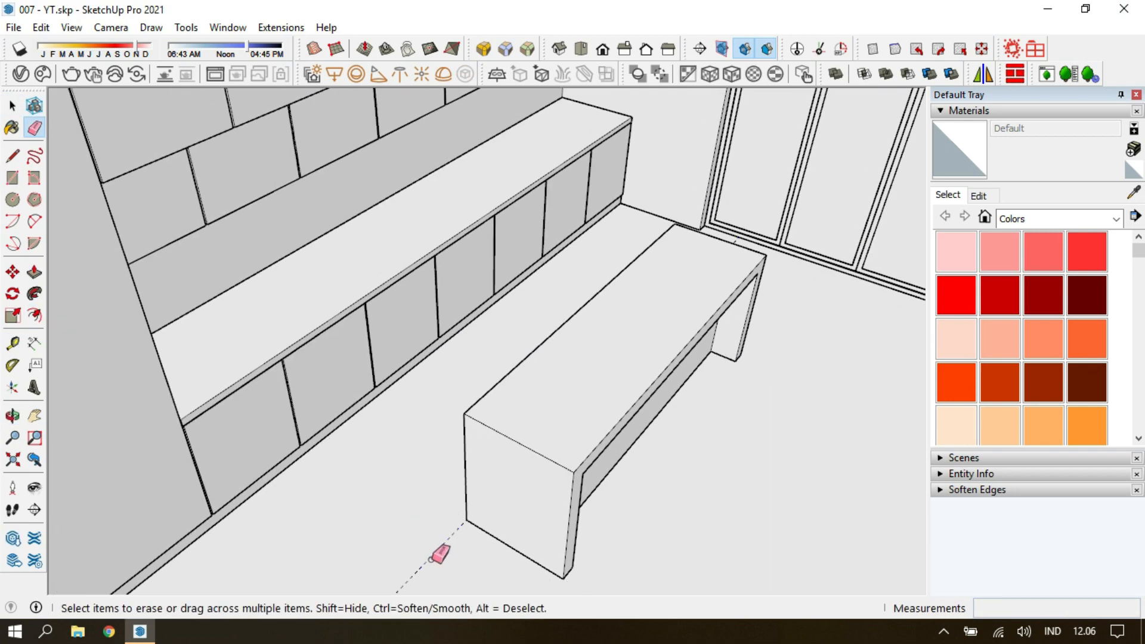
left_click(430, 559)
key("space")
key("Escape")
Position the camera inside the room facing the cabinets and island, with an eye height of 1.2 m.
middle_click_drag(429, 382, 166, 517)
left_click(13, 487)
left_click_drag(298, 486, 346, 459)
left_click(111, 28)
left_click(138, 146)
type("1")
key("Return")
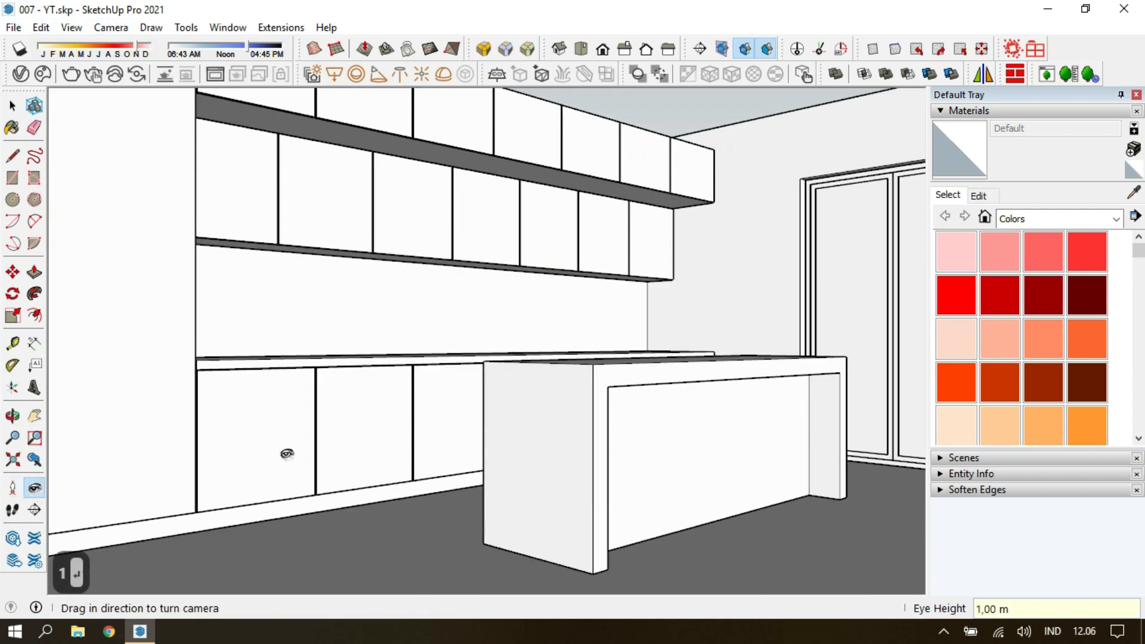
type("1,2")
key("Return")
key("space")
Add a scene that stores the current interior view.
left_click(72, 28)
mouse_move(119, 328)
left_click(245, 328)
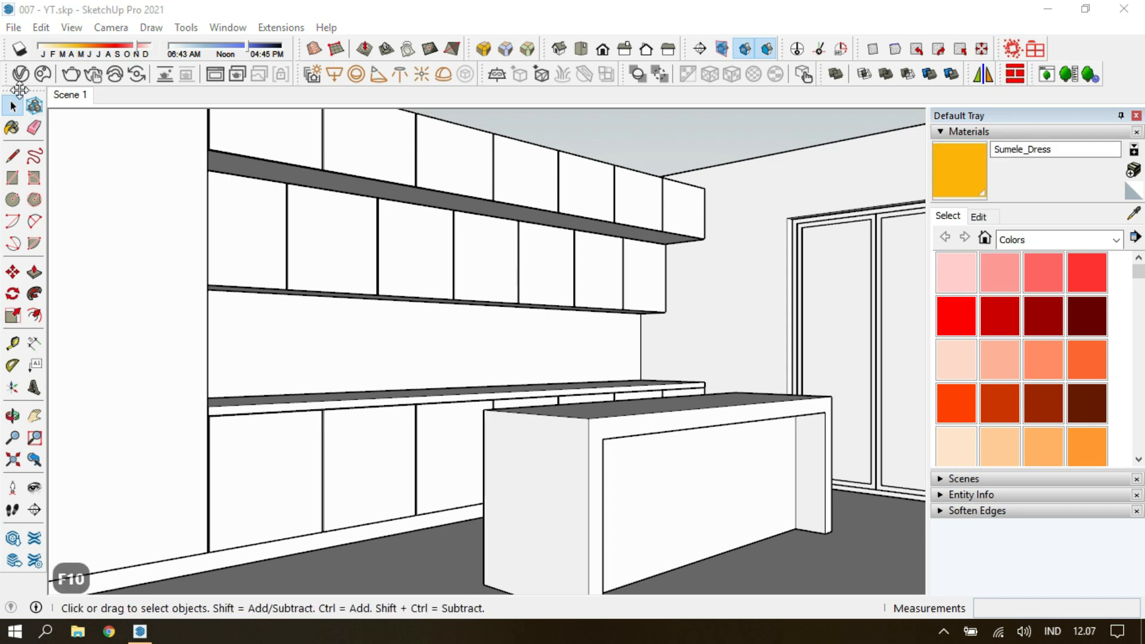
Enable the safe frame with a 16:9 widescreen aspect ratio in V-Ray's render output settings.
left_click(20, 74)
left_click(619, 71)
left_click(527, 294)
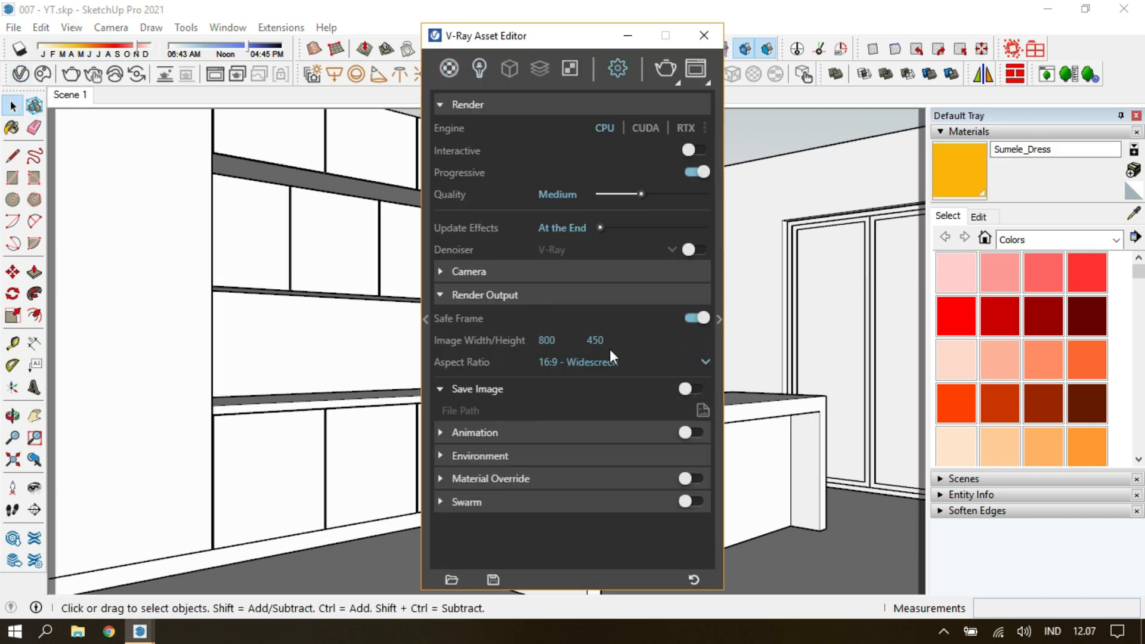
Set the scene's field of view to 75 degrees and switch the camera to two-point perspective.
type("75")
key("Return")
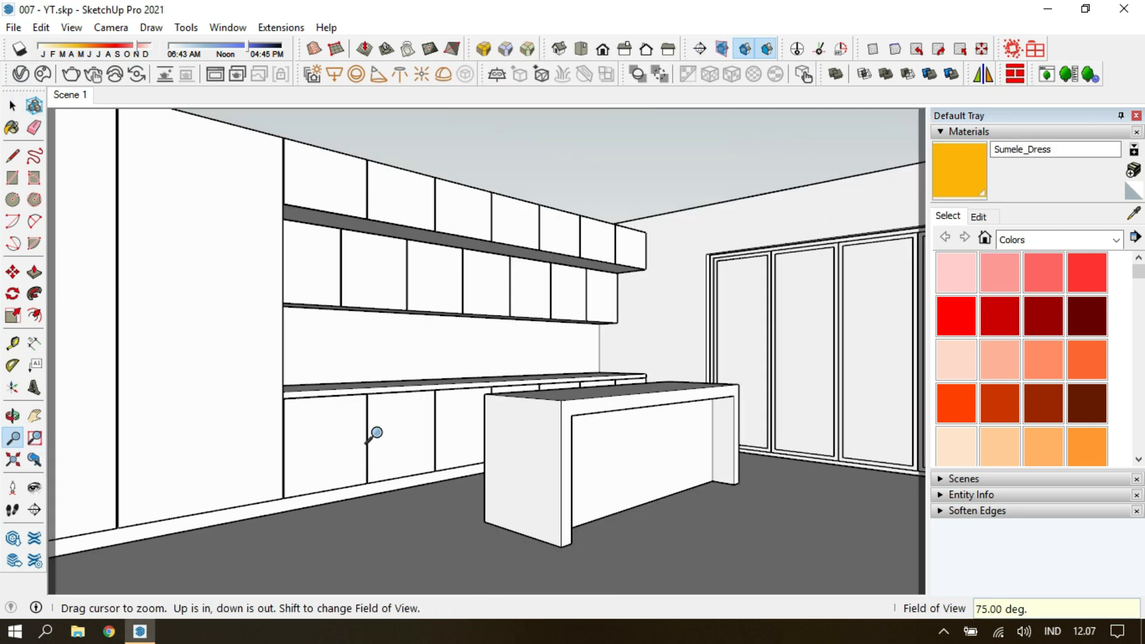
key("Escape")
right_click(73, 94)
left_click(112, 29)
left_click(143, 148)
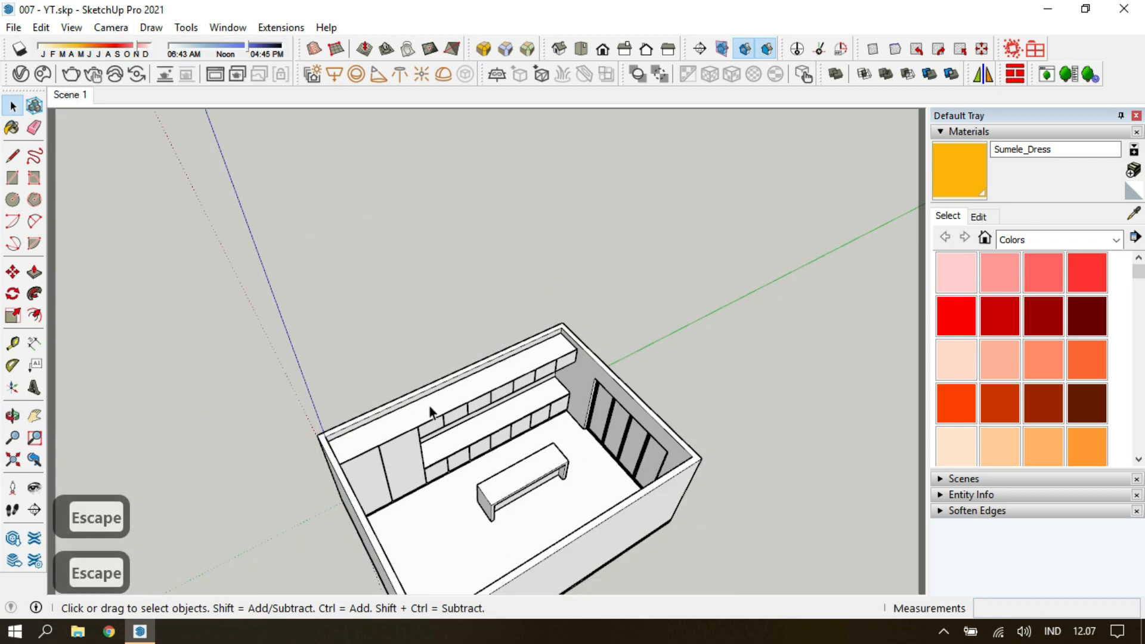
Draw a ceiling rectangle across the room, group it, extrude it 0.15 m and return to the saved scene.
key("r")
left_click(253, 379)
left_click(664, 402)
left_click(253, 378)
type("gp0,15")
key("Return")
key("Escape")
key("Escape")
left_click(74, 95)
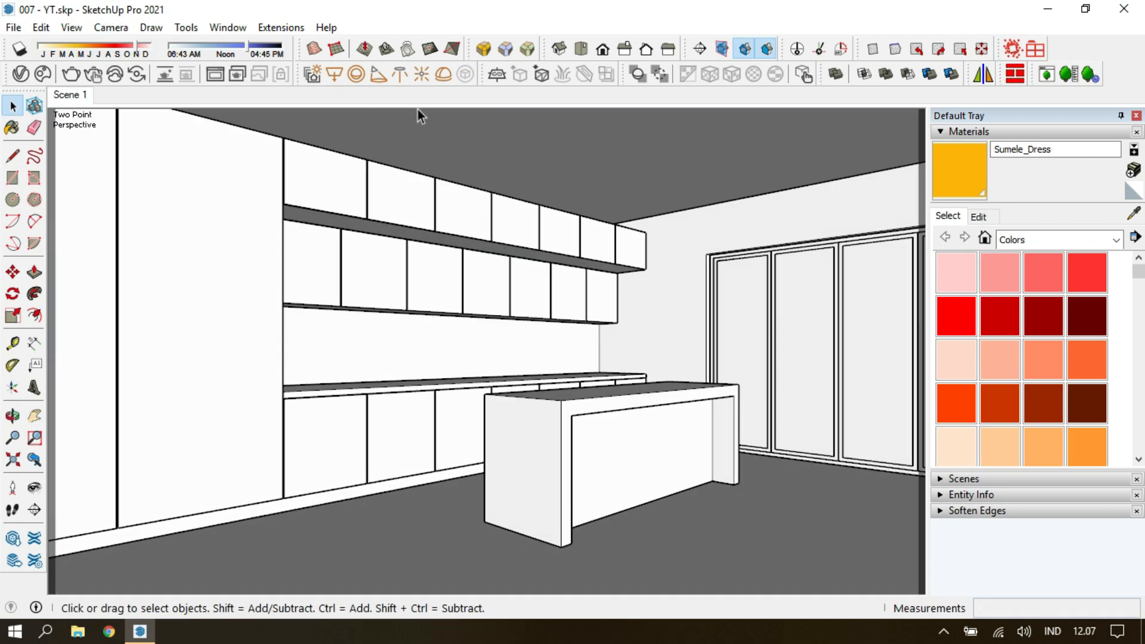
key("p")
scroll(389, 159, "up", 5)
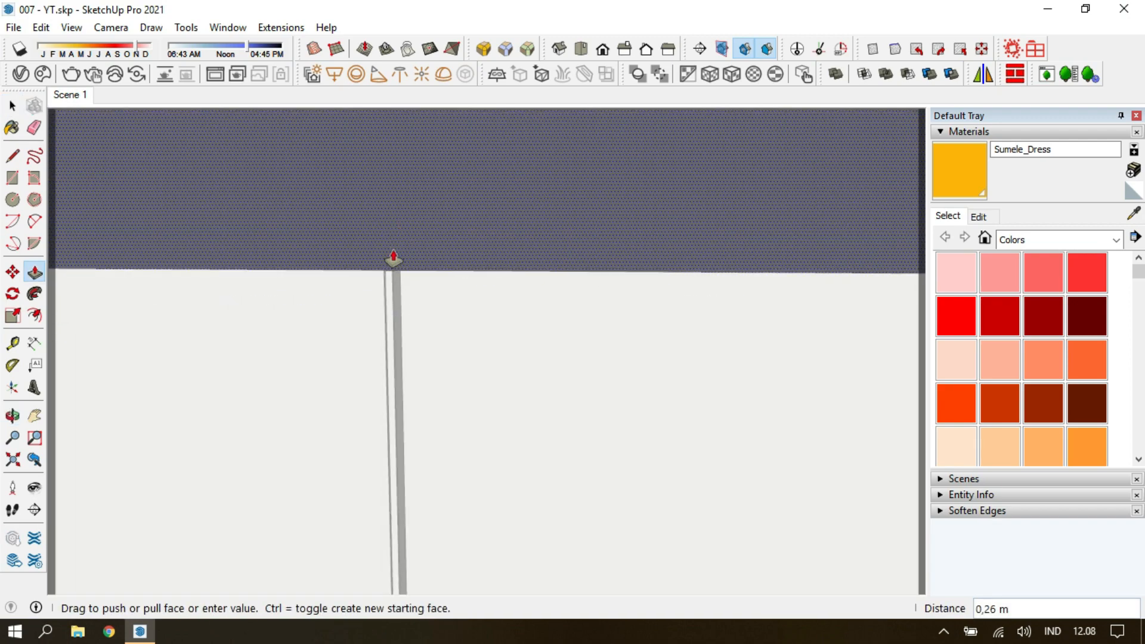
middle_click_drag(393, 250, 401, 253)
key("Escape")
key("Escape")
Extrude the ceiling group's underside by 0.2 m and return to the saved scene.
scroll(401, 253, "down", 5)
middle_click_drag(453, 286, 488, 304)
key("t")
left_click(492, 301)
key("Escape")
double_click(562, 256)
type("p0,2")
key("Return")
key("Escape")
key("Escape")
left_click(72, 95)
Lay out an inset recess outline on the ceiling's underside, using a guide 0.7 m from the side wall to place its edge.
key("t")
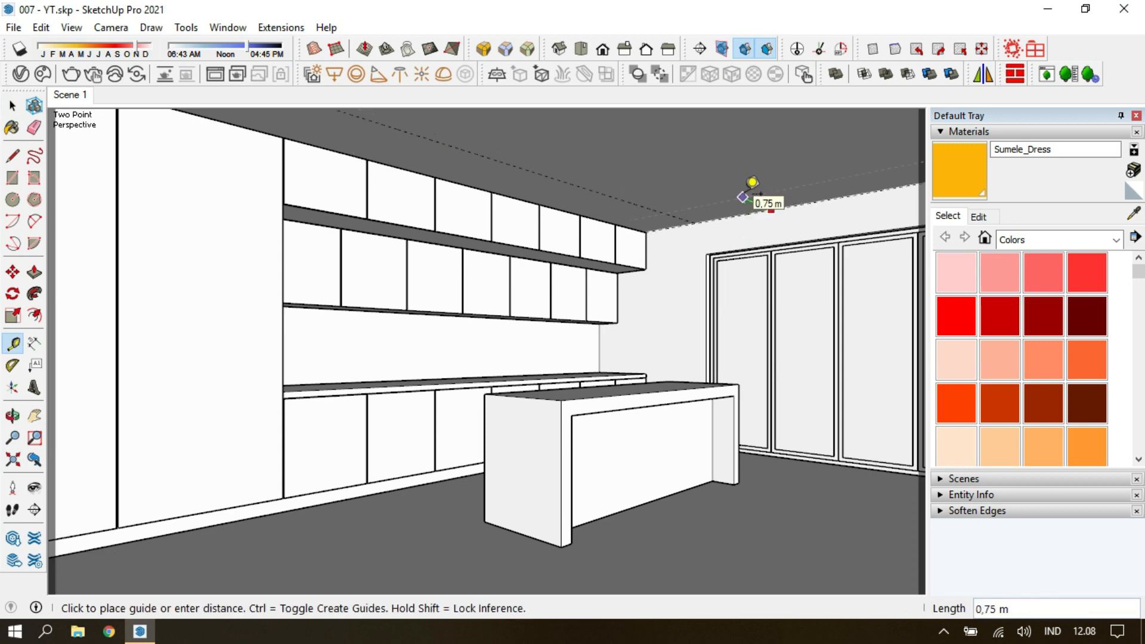
double_click(728, 183)
left_click(727, 183)
key("f")
left_click(571, 189)
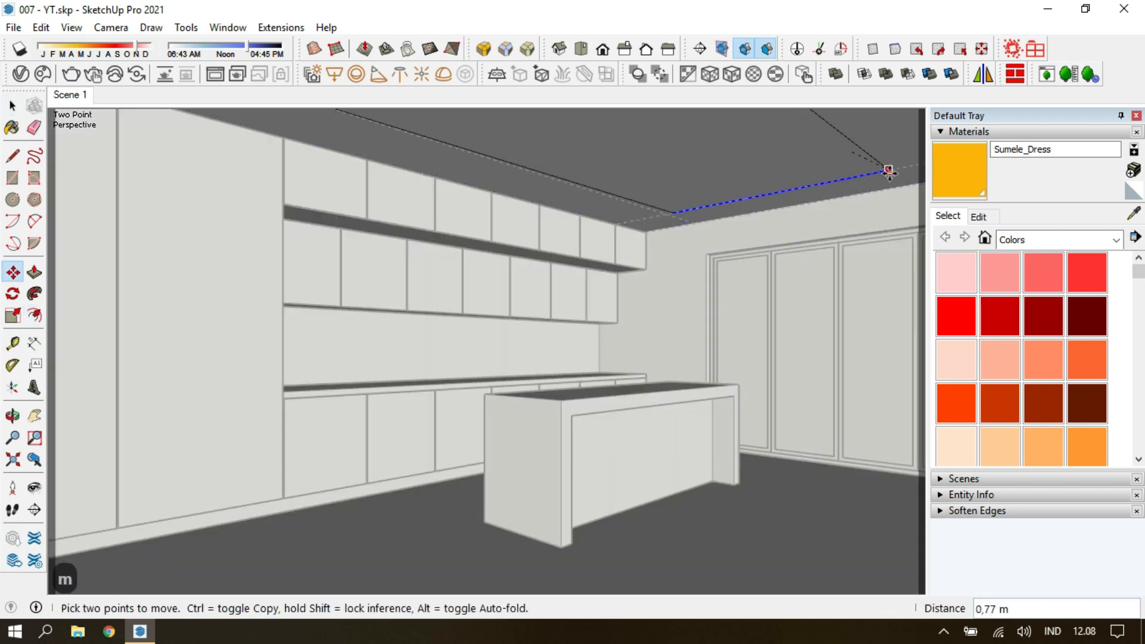
scroll(823, 179, "up", 3)
middle_click_drag(822, 179, 821, 174)
key("t")
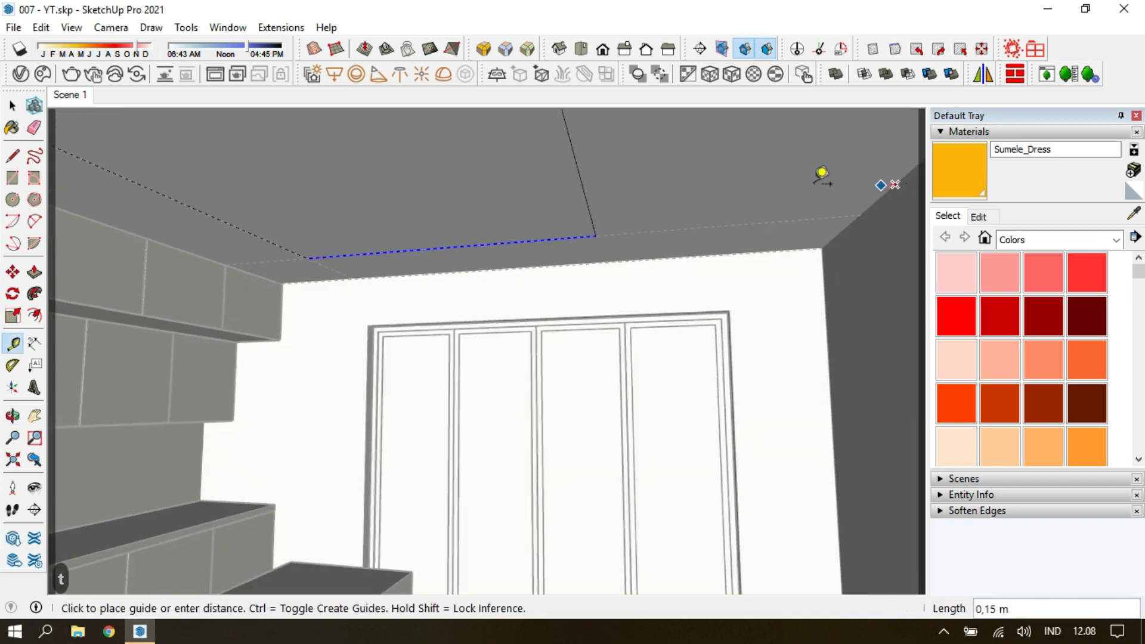
middle_click_drag(727, 306, 801, 494)
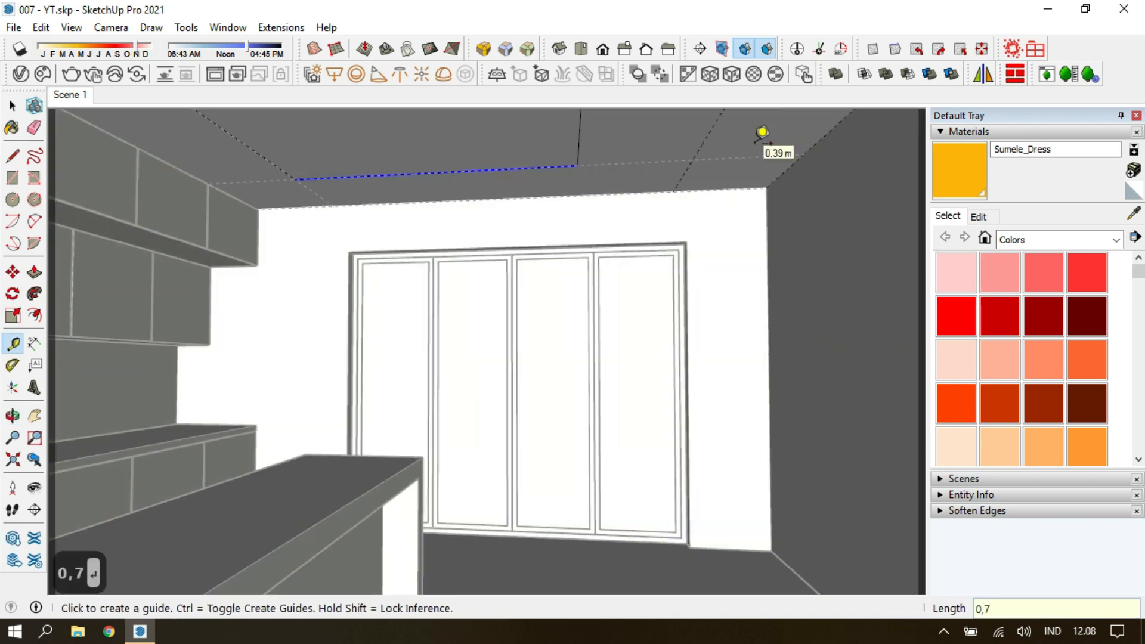
left_click(708, 127)
Push the inset ceiling face up 0.15 m to form a recess.
key("p")
left_click(645, 150)
type("0,15")
key("Return")
key("space")
key("Escape")
Erase the leftover guides around the ceiling recess, return to the saved scene and save the model.
double_click(741, 167)
key("e")
key("space")
key("Escape")
key("e")
scroll(308, 196, "down", 5)
middle_click_drag(309, 196, 728, 380)
key("space")
key("Escape")
key("e")
left_click(70, 94)
key("ctrl+s")
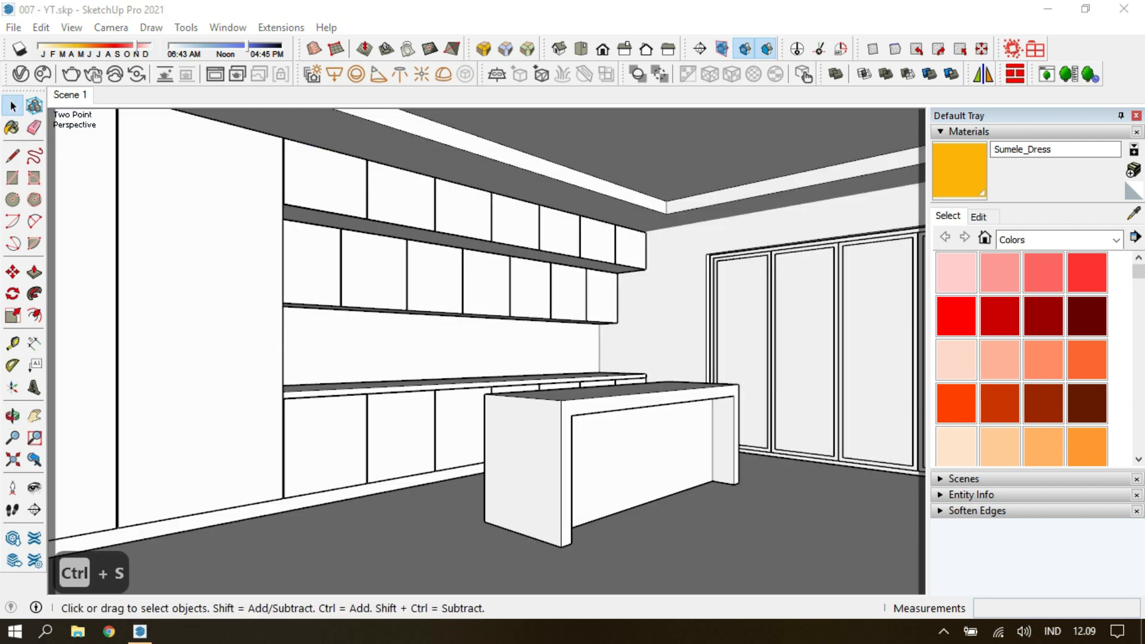
Apply the V-Ray library material Glass Window Neutral to the selected door panes.
double_click(754, 336)
double_click(755, 336)
left_click(21, 74)
left_click(426, 101)
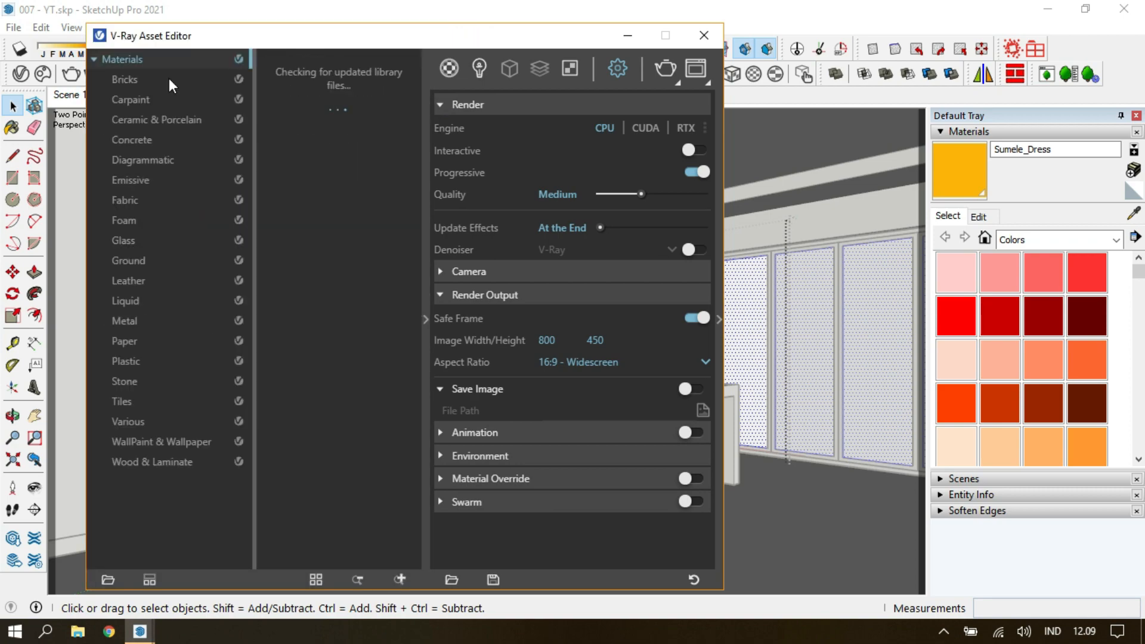
left_click(126, 240)
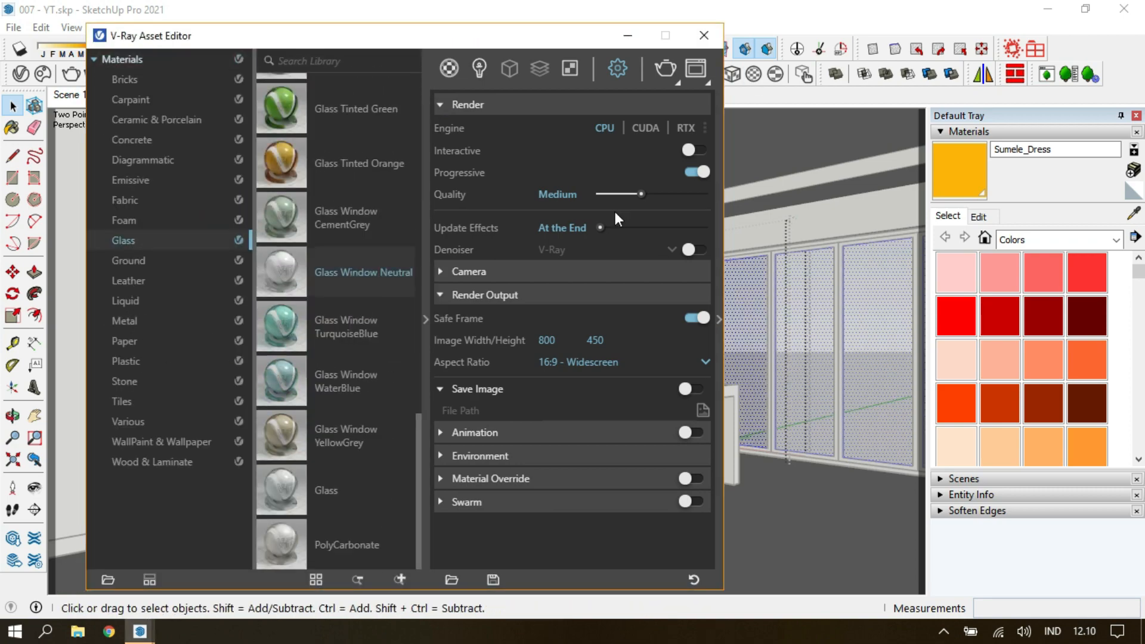
left_click(718, 319)
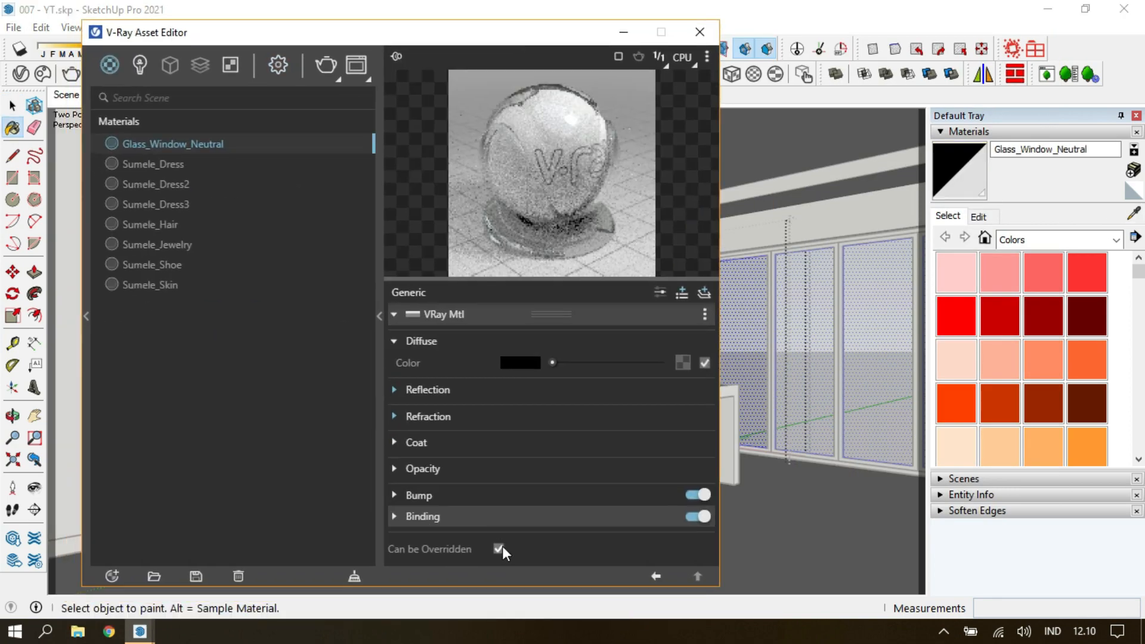
left_click(691, 102)
With shadows displayed, adjust the north direction, date and time so sunlight enters through the glazed doors, and hide the shadows again.
left_click(20, 49)
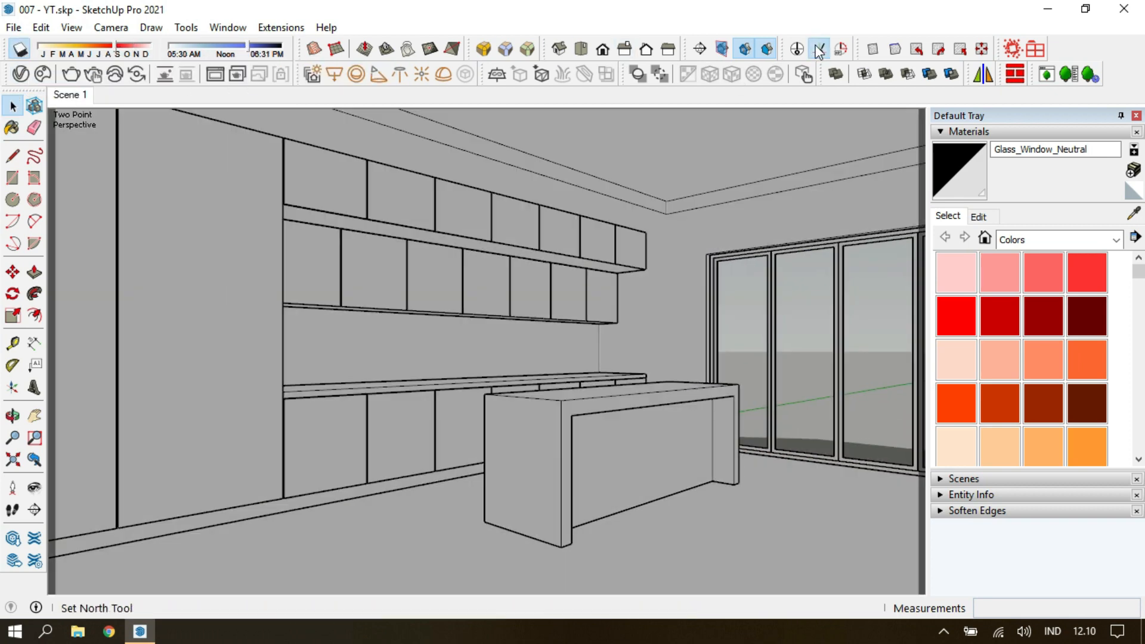
left_click(739, 544)
left_click(127, 52)
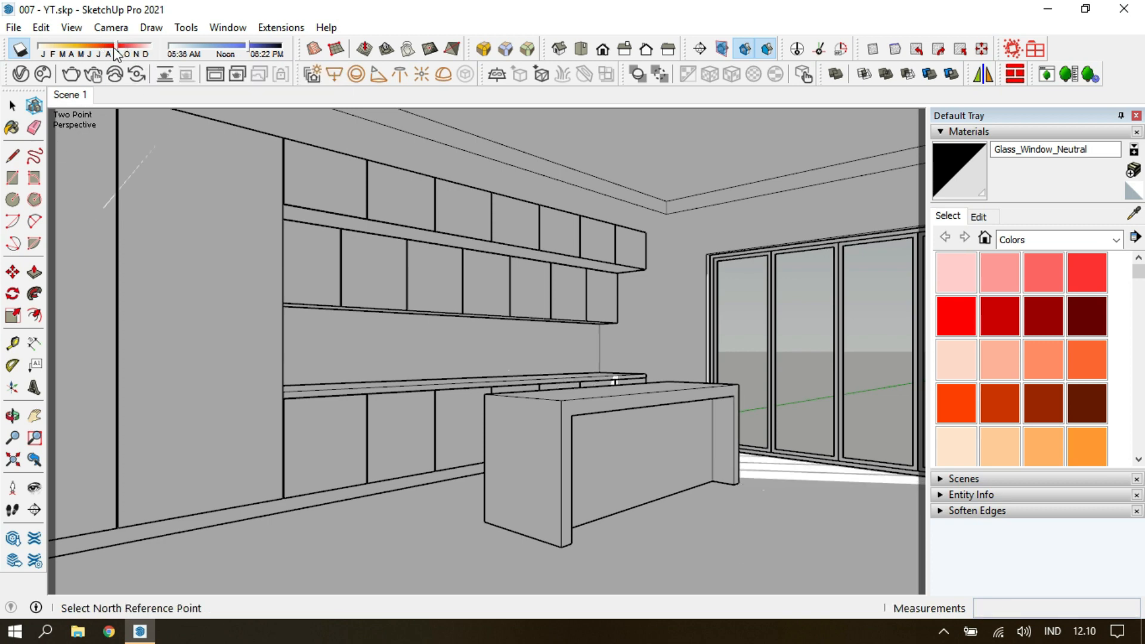
left_click_drag(132, 49, 124, 49)
left_click_drag(248, 49, 240, 49)
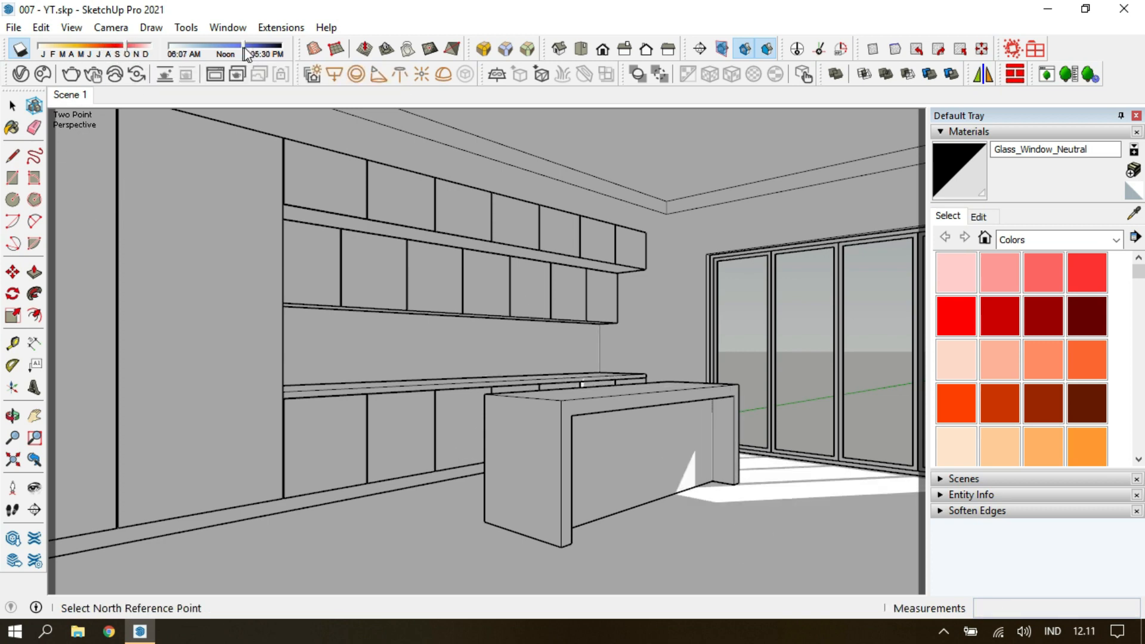
left_click(18, 51)
Create a new generic V-Ray material named Wood panel.
left_click(22, 74)
left_click(112, 576)
mouse_move(90, 555)
left_click(262, 292)
type("Wood panel")
key("Return")
Load the Wood029_2K_Color.jpg bitmap from the Wood029_2K-JPG texture folder as the Wood panel material's diffuse color.
left_click(682, 362)
left_click(620, 75)
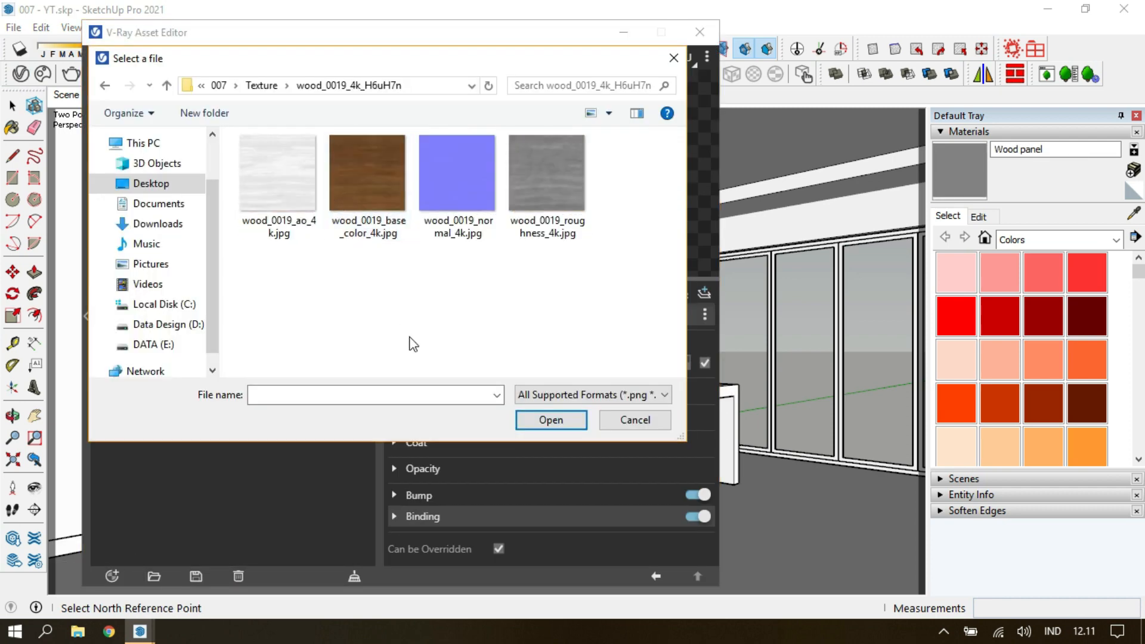
left_click(276, 86)
double_click(355, 274)
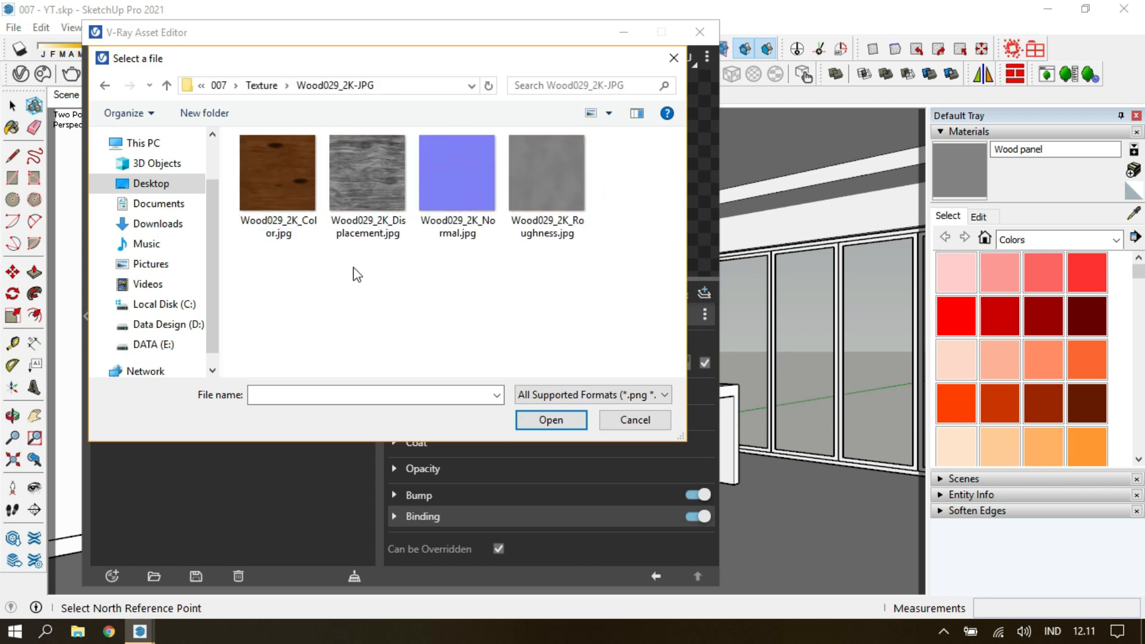
left_click(271, 88)
double_click(316, 196)
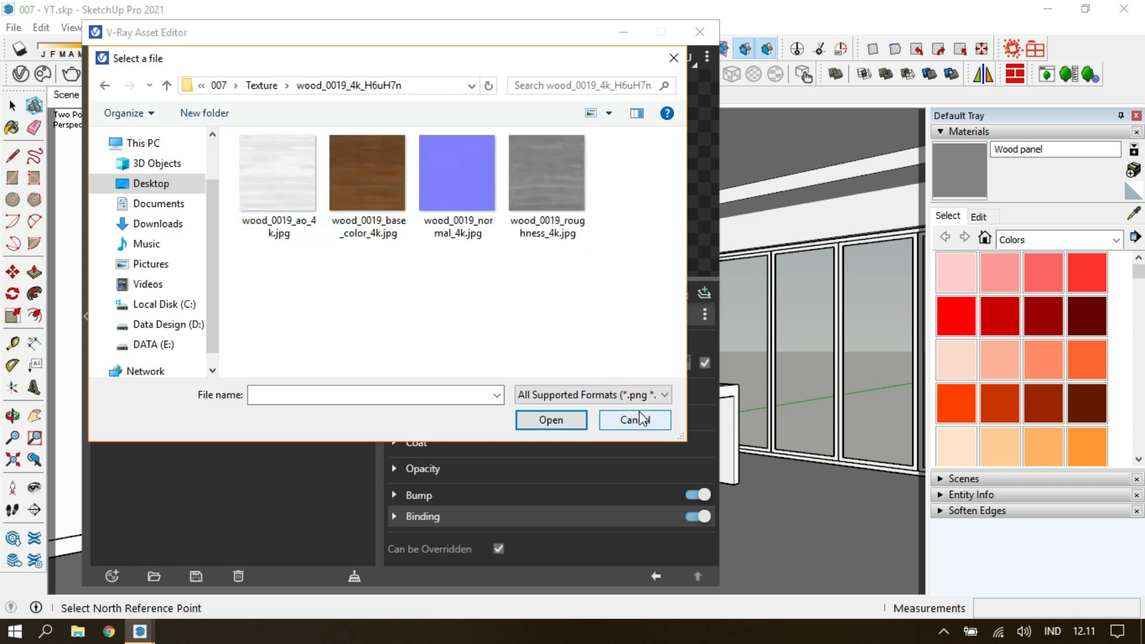
left_click(266, 86)
double_click(304, 216)
left_click(279, 178)
left_click(547, 419)
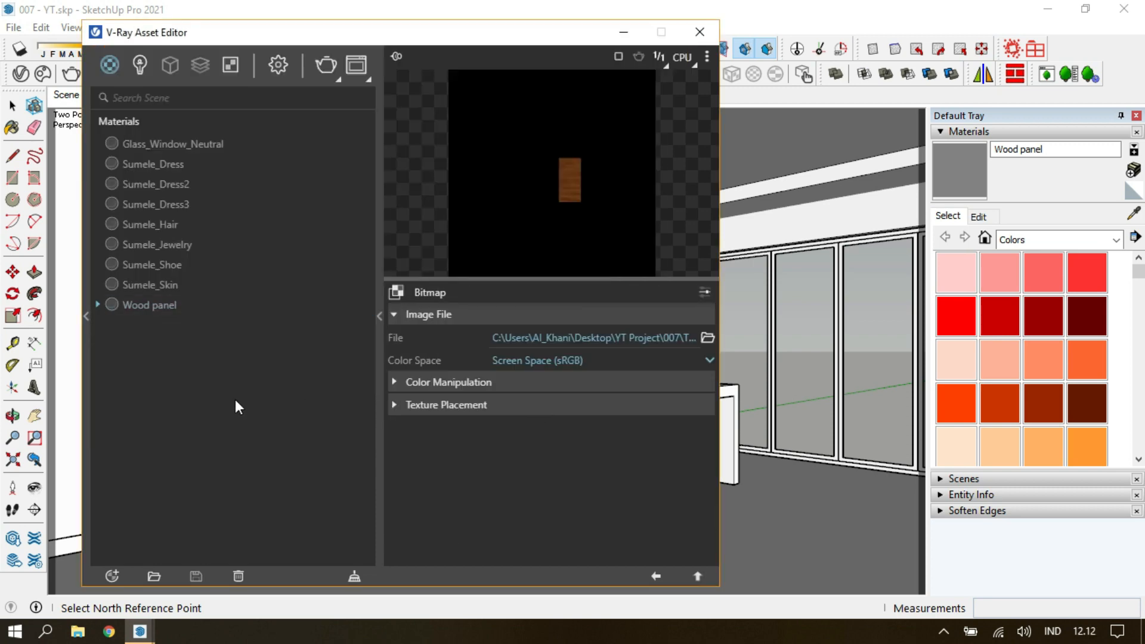
Load the Wood029_2K_Roughness.jpg bitmap into the Wood panel material's reflection glossiness slot.
left_click(655, 576)
left_click(596, 390)
left_click(679, 412)
left_click(528, 144)
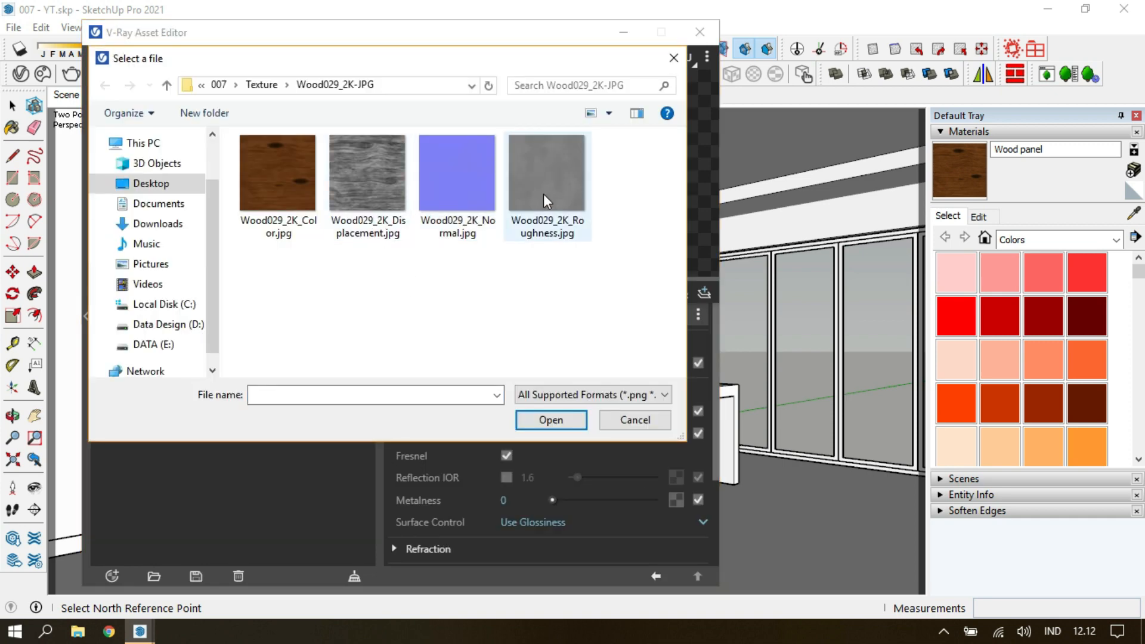
left_click(545, 202)
left_click(549, 419)
Switch the Wood panel's surface control to Use Roughness and brighten its reflection color.
left_click(656, 576)
left_click(590, 522)
left_click(607, 411)
left_click_drag(608, 278, 602, 306)
left_click(577, 435)
left_click(598, 466)
Wrap the Wood panel's diffuse texture in a Color Correction, adjust it and close the Asset Editor.
right_click(674, 392)
mouse_move(646, 474)
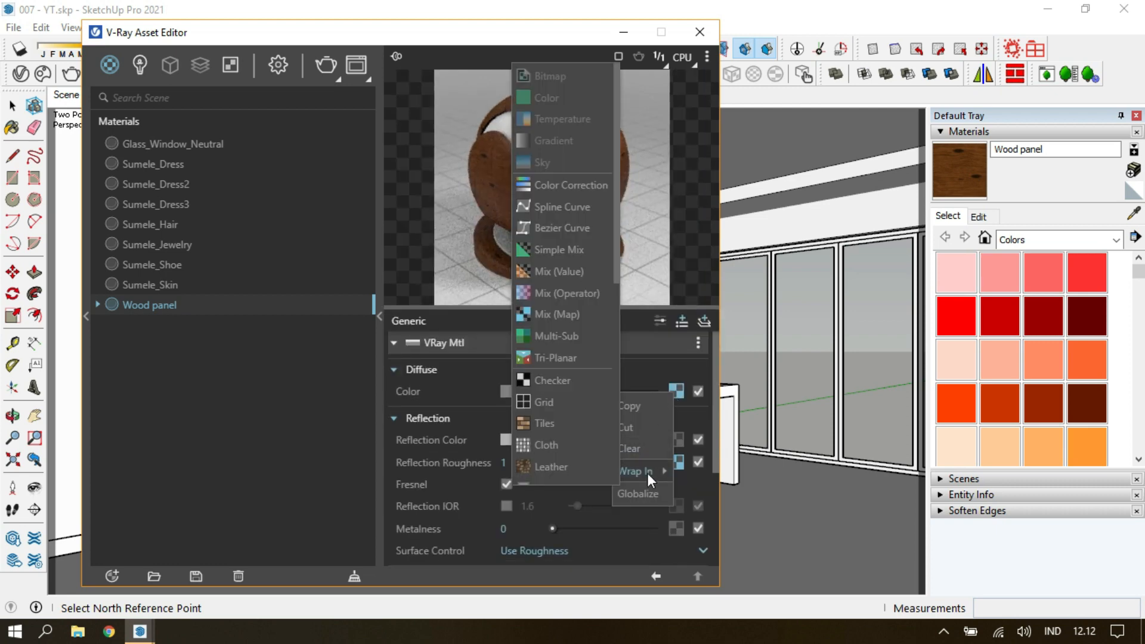
left_click(563, 186)
mouse_move(607, 434)
left_mouse_down()
mouse_move(592, 438)
mouse_move(620, 451)
left_mouse_up()
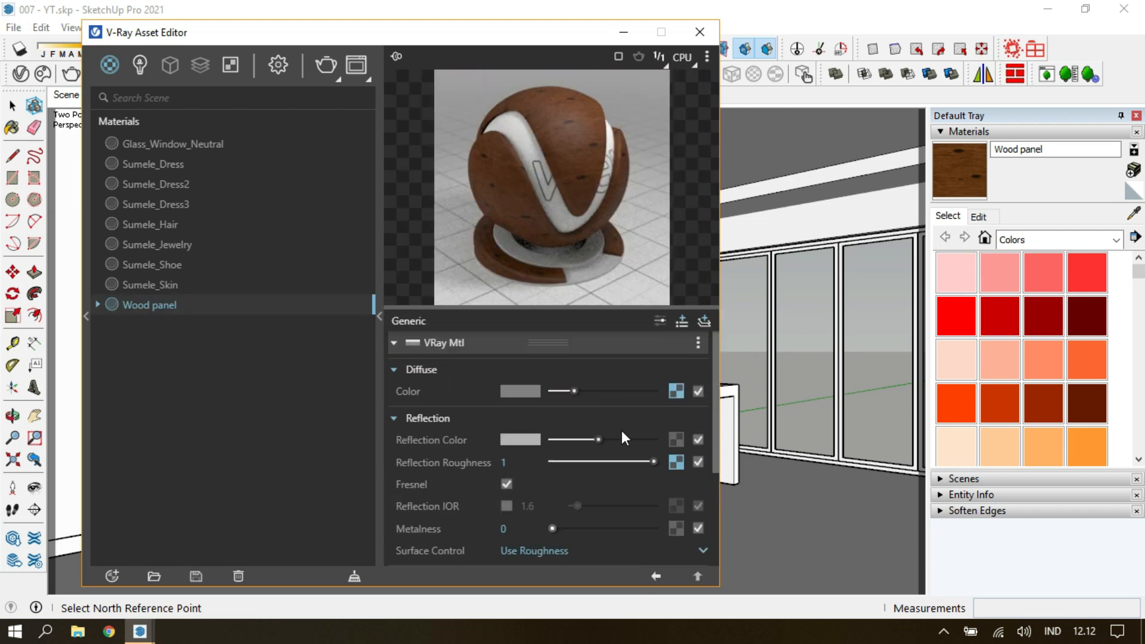
left_click(638, 56)
left_click(638, 117)
left_click(699, 31)
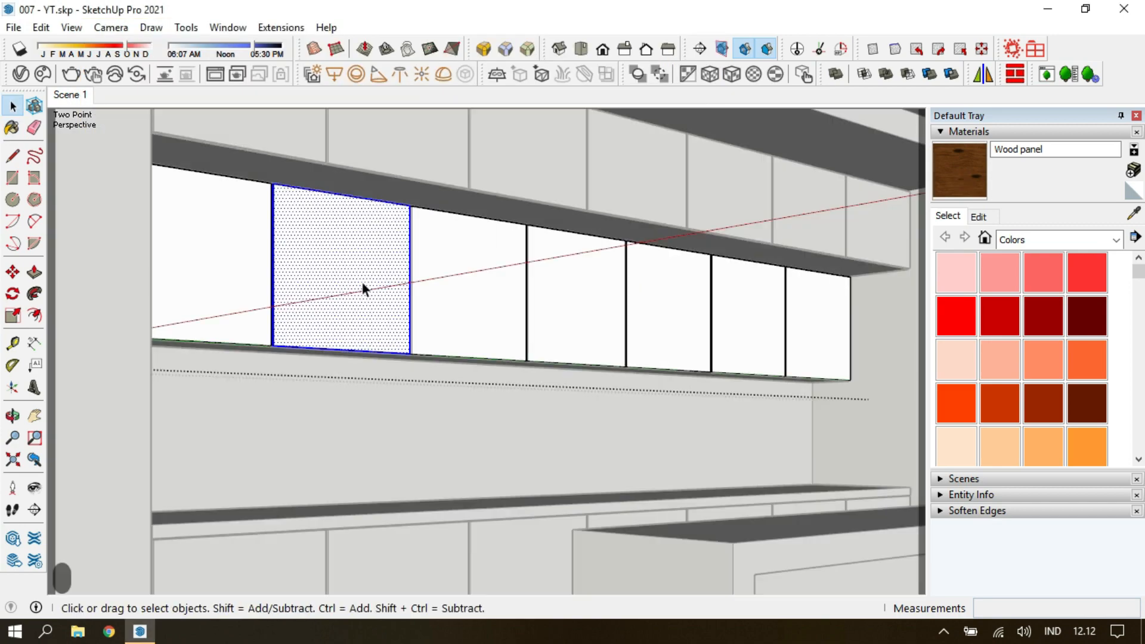
Paint all the lower wall-cabinet door faces with Wood panel and reposition the texture on one door.
key("ctrl+a")
key("b")
right_click(578, 291)
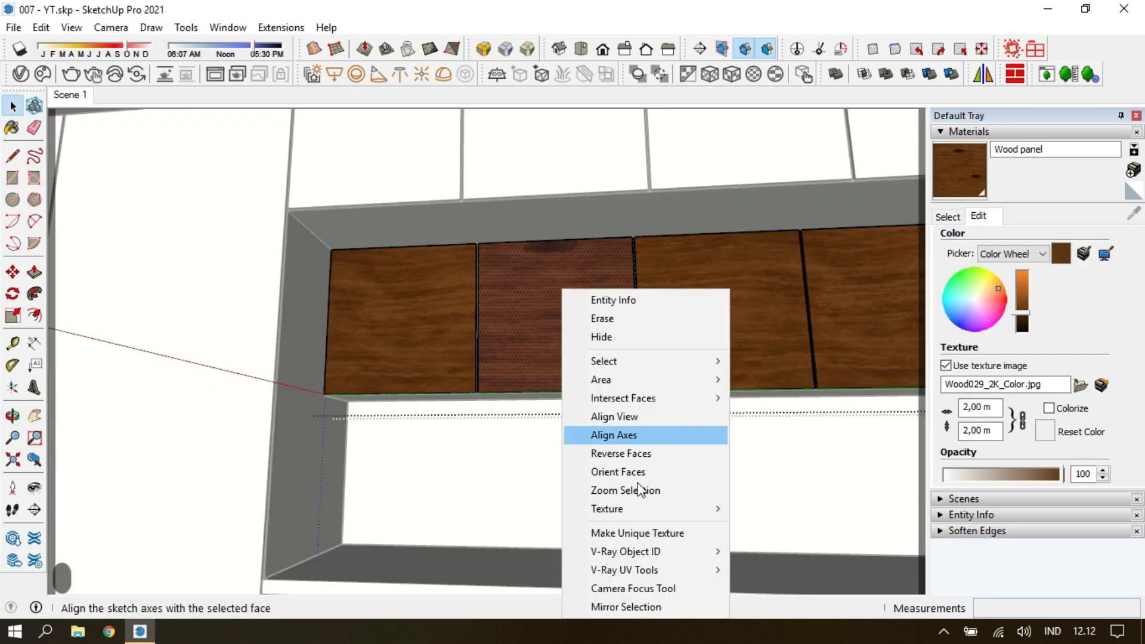
left_click(769, 509)
key("Return")
Sample the repositioned wood texture and apply it to all the selected wall-cabinet door faces.
left_click(947, 216)
left_click(1133, 213)
left_click(562, 309)
key("ctrl+a")
left_click(655, 316)
key("Escape")
Place a guide at an offset of 0.1 m on the end face of the ceiling recess.
scroll(656, 316, "down", 5)
mouse_move(659, 368)
middle_mouse_down()
mouse_move(573, 327)
mouse_move(767, 233)
middle_mouse_up()
scroll(650, 176, "down", 5)
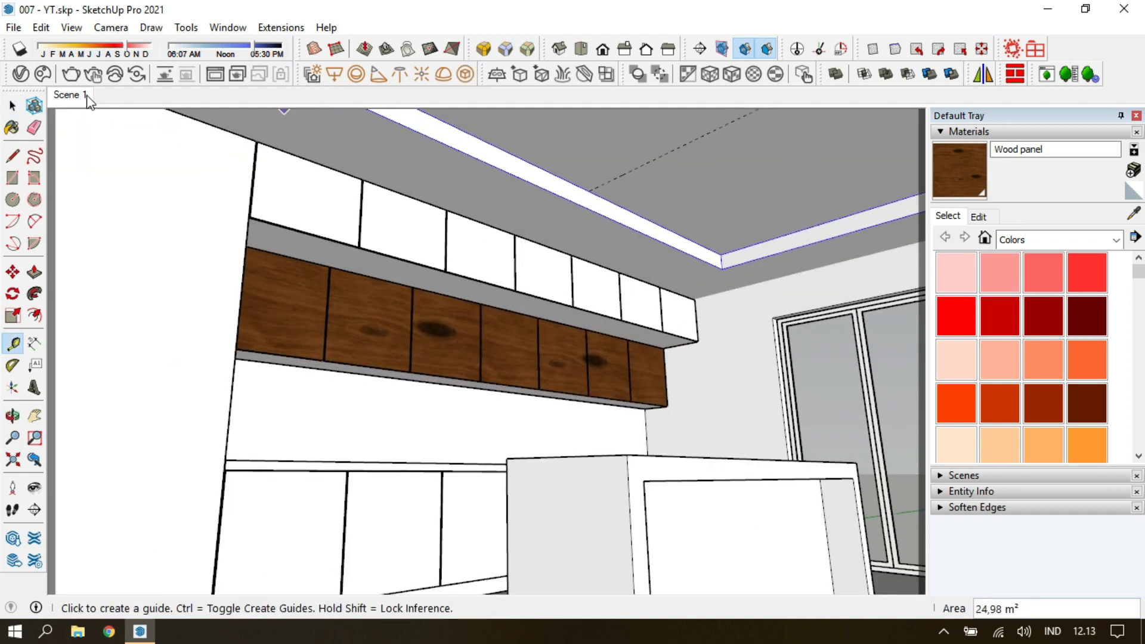
scroll(655, 203, "up", 6)
key("r")
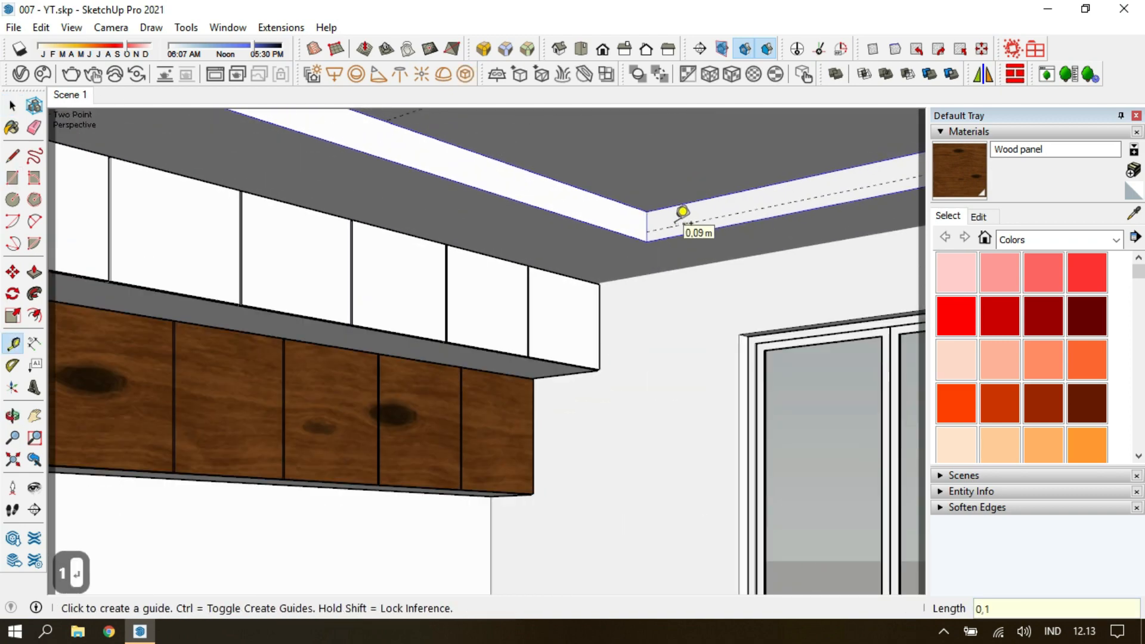
scroll(682, 211, "up", 2)
left_click(682, 222)
Draw a narrow rectangle for a slat across the ceiling recess up to the guide and make it a component.
key("r")
left_click(623, 225)
middle_click_drag(632, 230, 168, 189)
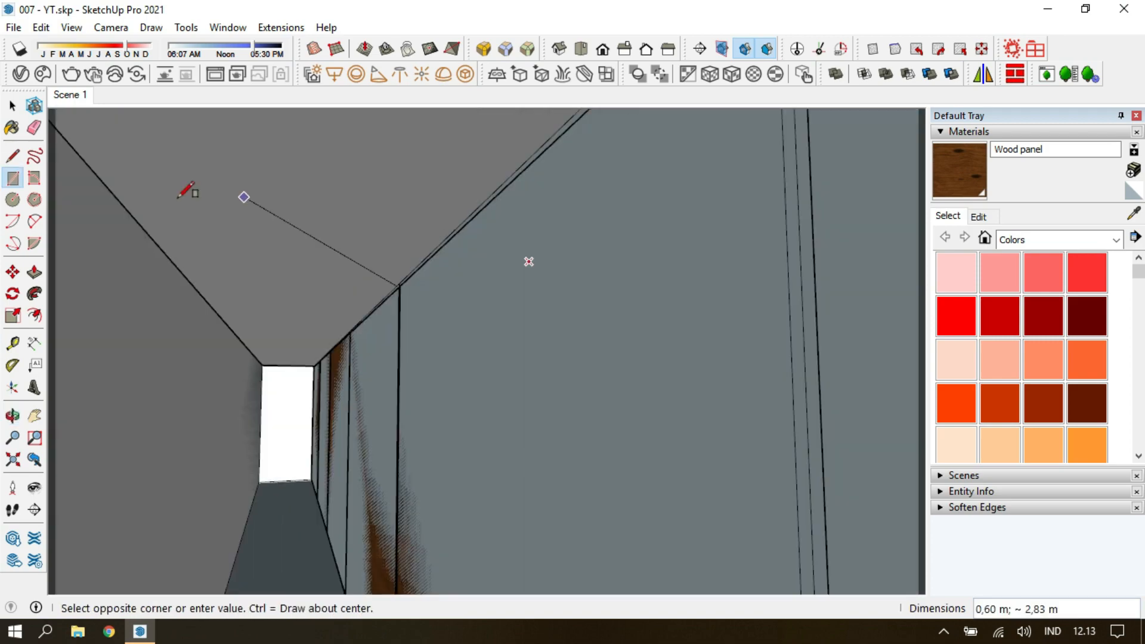
left_click(604, 278)
key("space")
double_click(593, 272)
key("g")
double_click(593, 272)
Extrude the slat component's face 0.02 m and leave the component.
key("p")
left_click(594, 273)
type("0,02")
key("Return")
key("space")
key("Escape")
Copy the slat to the opposite side of the ceiling recess, divide the copies with /20 and return to the saved scene.
middle_click_drag(268, 185, 686, 226)
scroll(299, 250, "up", 3)
left_click(299, 252)
key("m")
scroll(284, 243, "up", 2)
left_click(285, 243)
key("ctrl+Left")
scroll(245, 217, "down", 4)
middle_click_drag(245, 217, 660, 309)
scroll(660, 309, "down", 2)
scroll(525, 209, "up", 2)
left_click(526, 209)
scroll(525, 210, "down", 2)
type("/20")
key("Return")
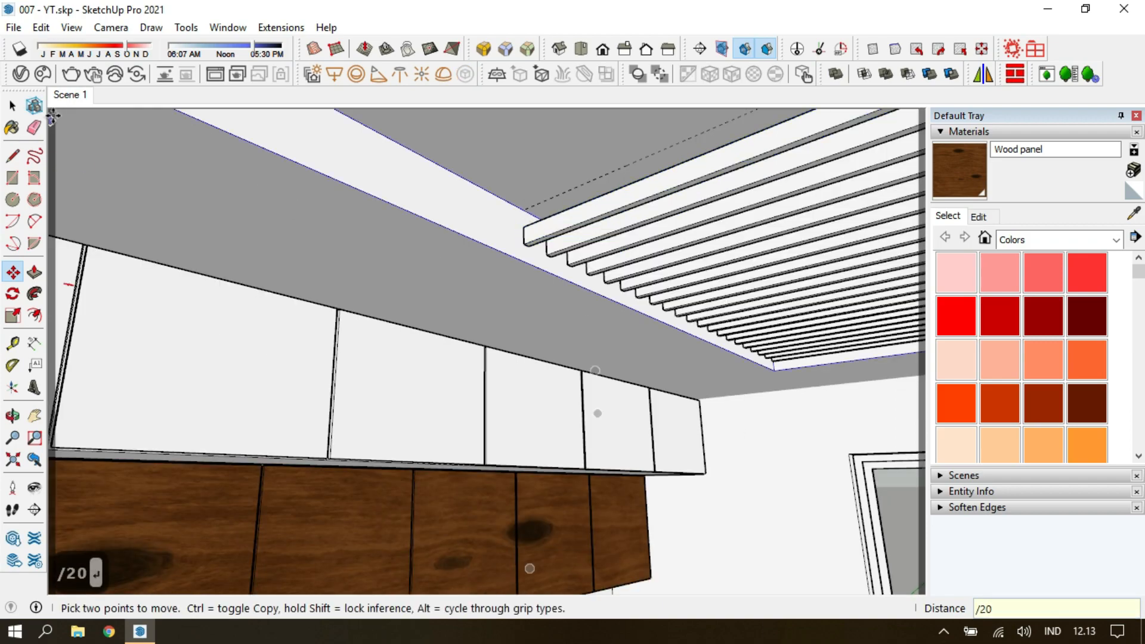
left_click(68, 96)
Hide the ceiling so the slats can be reached from above.
key("space")
key("Escape")
left_click(560, 132)
key("h")
middle_click_drag(620, 177, 646, 453)
scroll(737, 172, "up", 5)
Draw a rectangle covering the slatted area from above, group it and extrude it 0.001 m into a thin backing panel.
key("r")
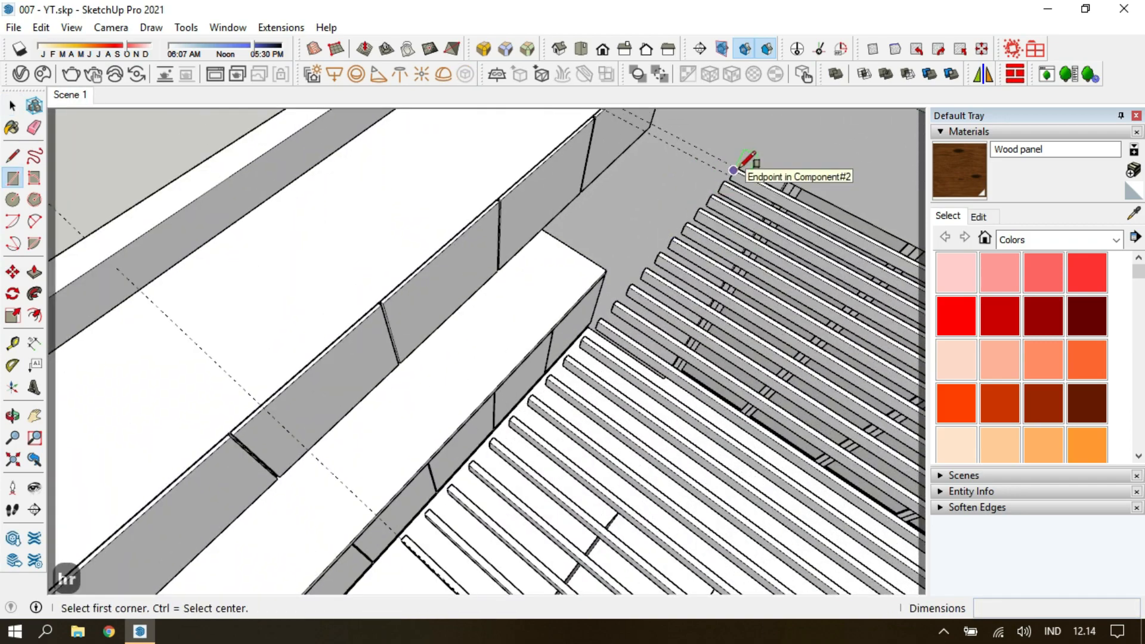
key("Escape")
left_click(744, 180)
scroll(744, 180, "down", 5)
scroll(715, 562, "up", 5)
left_click(712, 564)
key("g")
key("p")
left_click(708, 485)
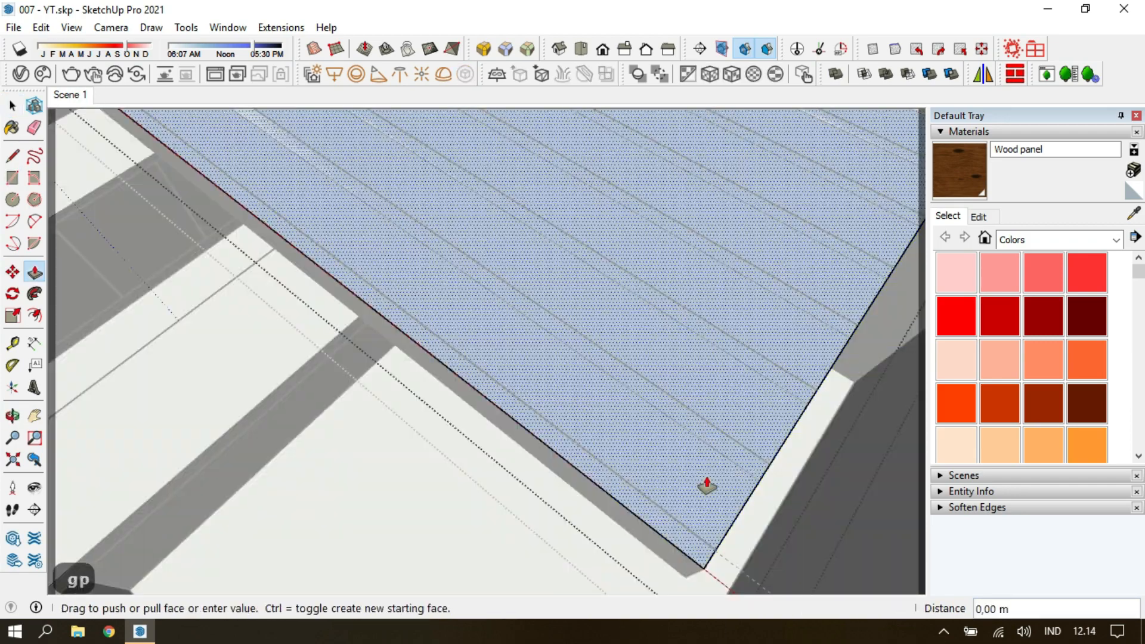
type("0,001")
key("Return")
key("space")
key("Escape")
Select the ceiling slats together with the backing panel, group them and return to the saved scene.
scroll(747, 477, "down", 2)
scroll(745, 480, "down", 8)
middle_click_drag(746, 477, 856, 244)
left_click_drag(511, 211, 746, 358)
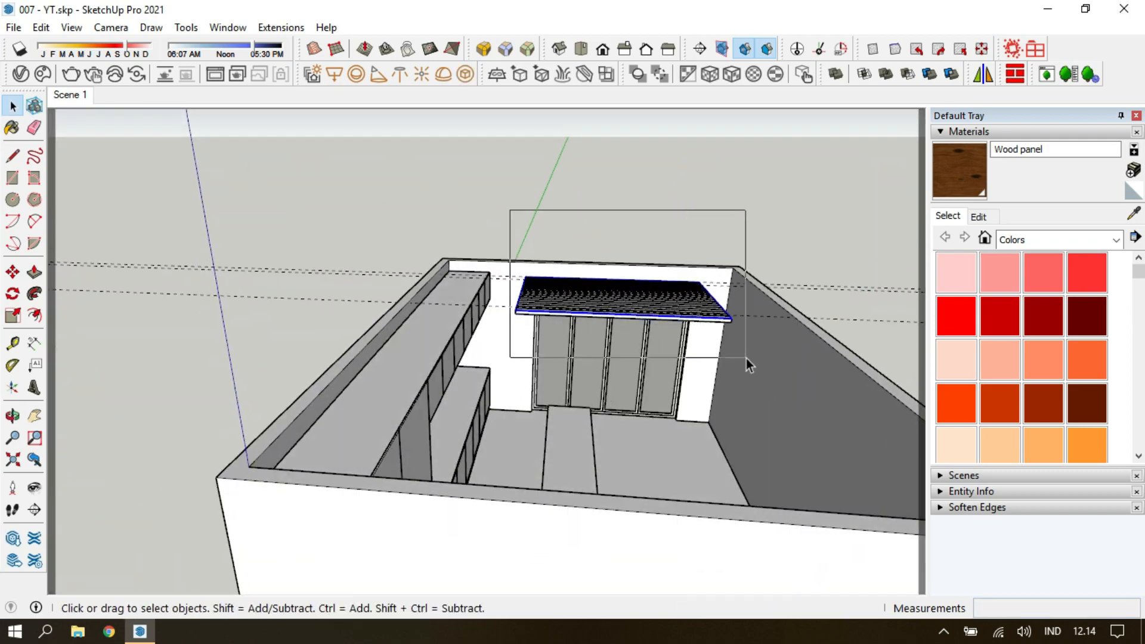
scroll(608, 310, "up", 5)
key("g")
middle_click_drag(609, 310, 590, 149)
key("Escape")
key("Escape")
left_click(82, 97)
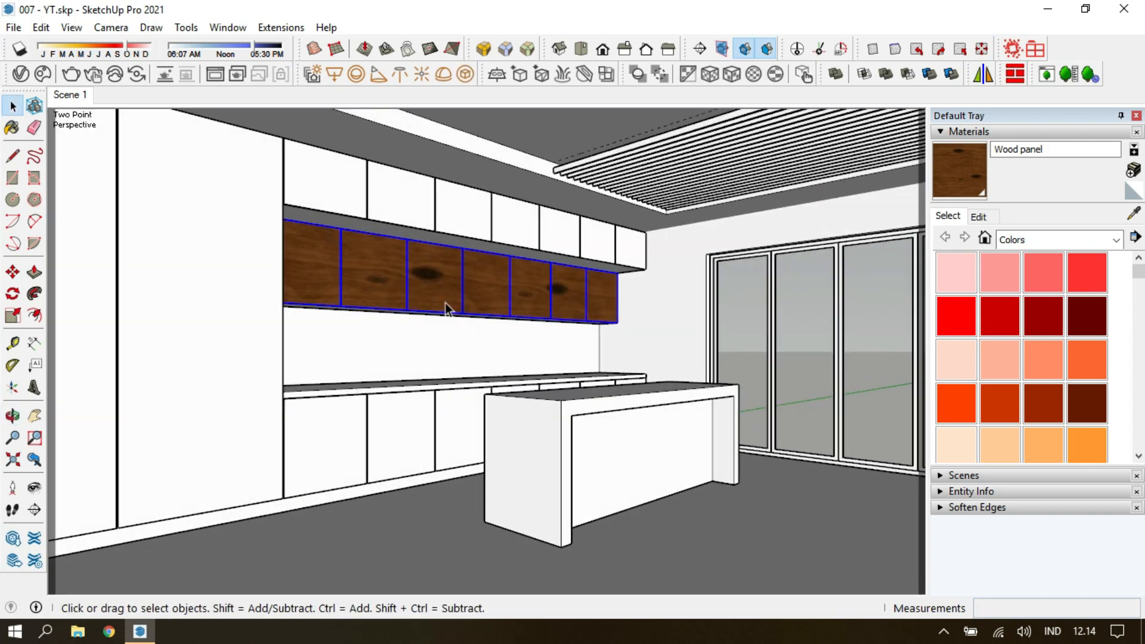
Create a new generic V-Ray material and name it Wood Plafond.
key("space")
key("Escape")
left_click(21, 74)
left_click(115, 576)
mouse_move(156, 466)
left_click(263, 356)
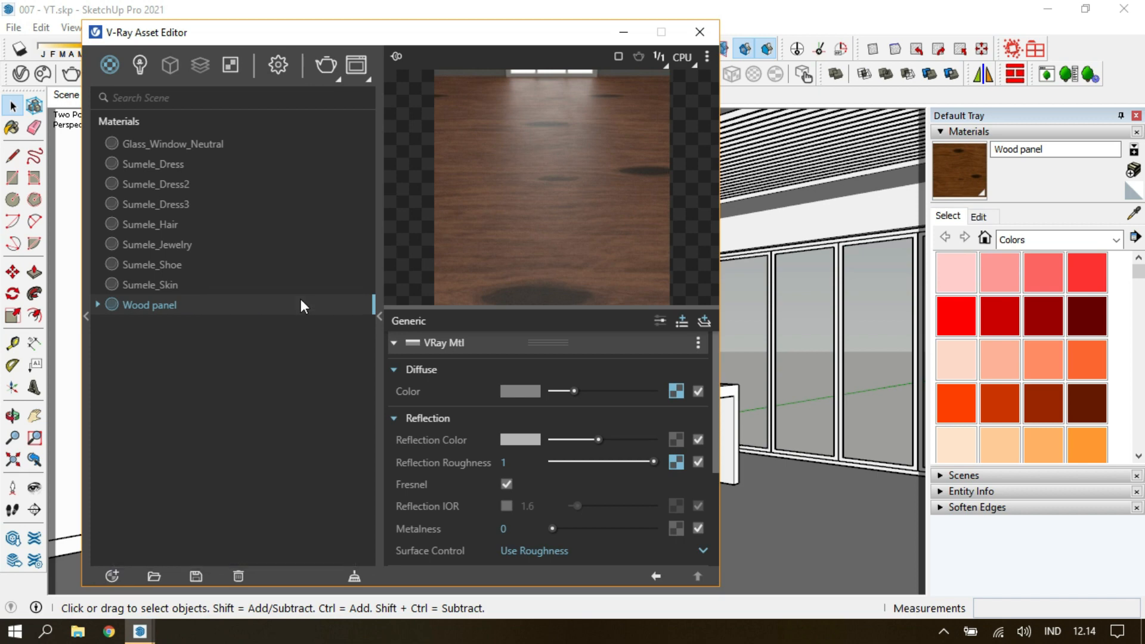
double_click(165, 146)
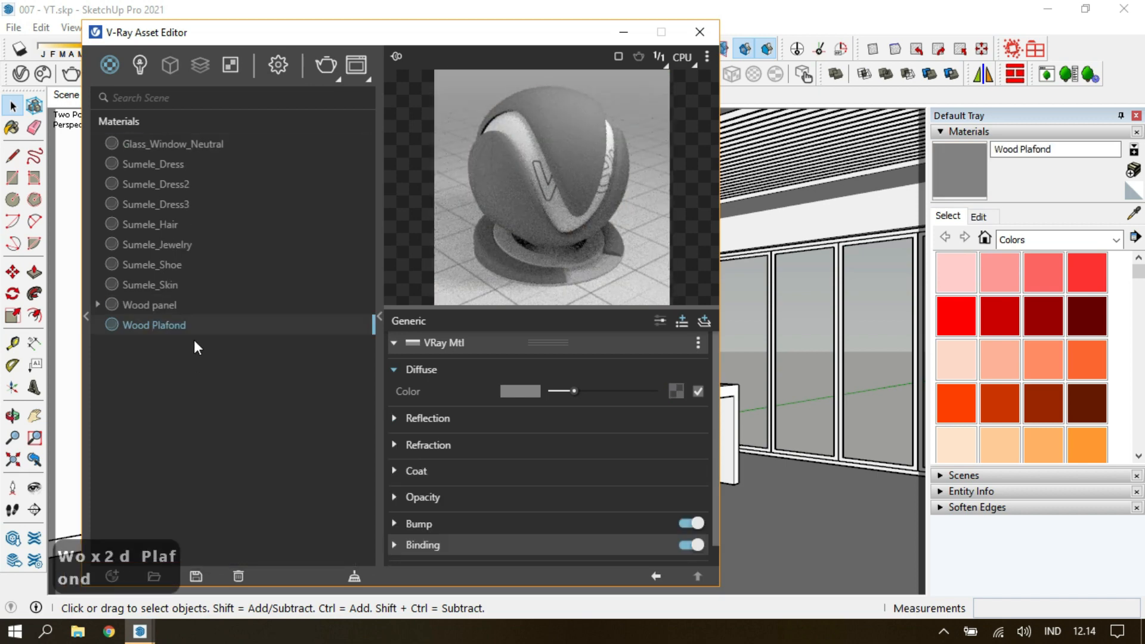
Load wood_0019_base_color_4k.jpg from the wood_0019_4k texture folder as Wood Plafond's diffuse bitmap.
left_click(612, 76)
left_click(265, 86)
double_click(290, 198)
double_click(359, 207)
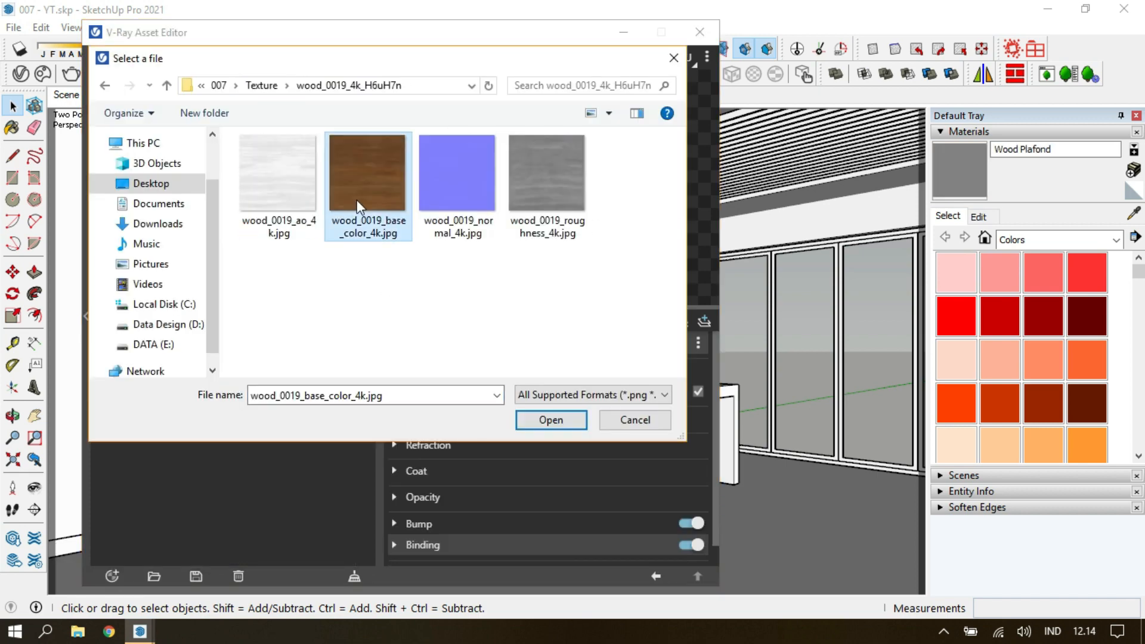
left_click(651, 576)
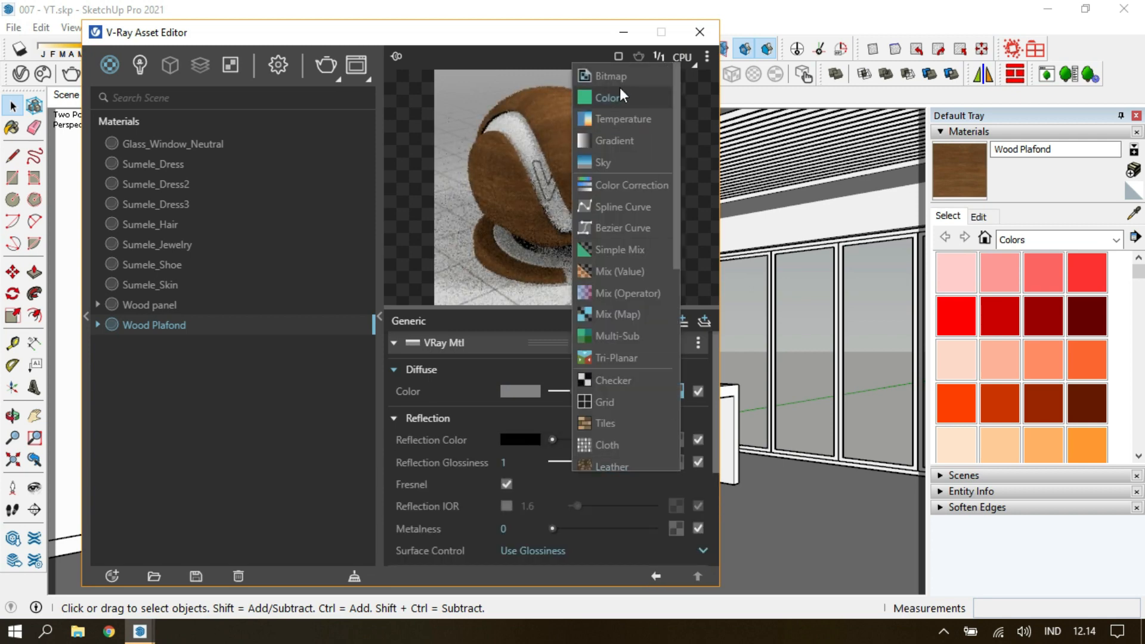
Load wood_0019_roughness_4k.jpg as the reflection map, set Surface Control to Use Roughness and brighten the reflection color to grey.
left_click(611, 77)
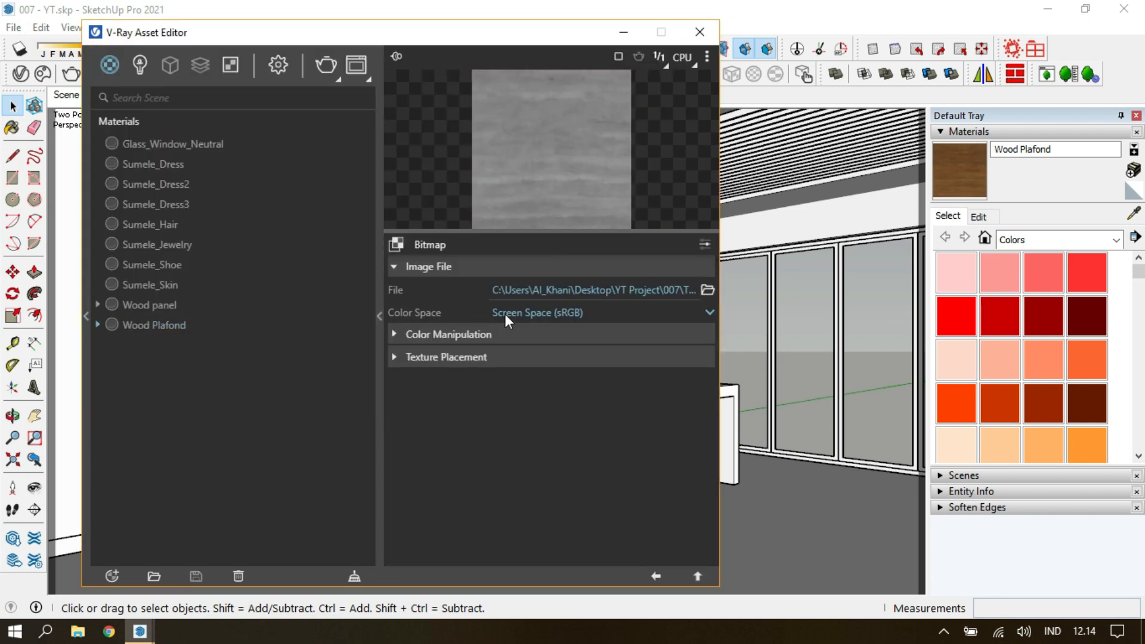
left_click(656, 575)
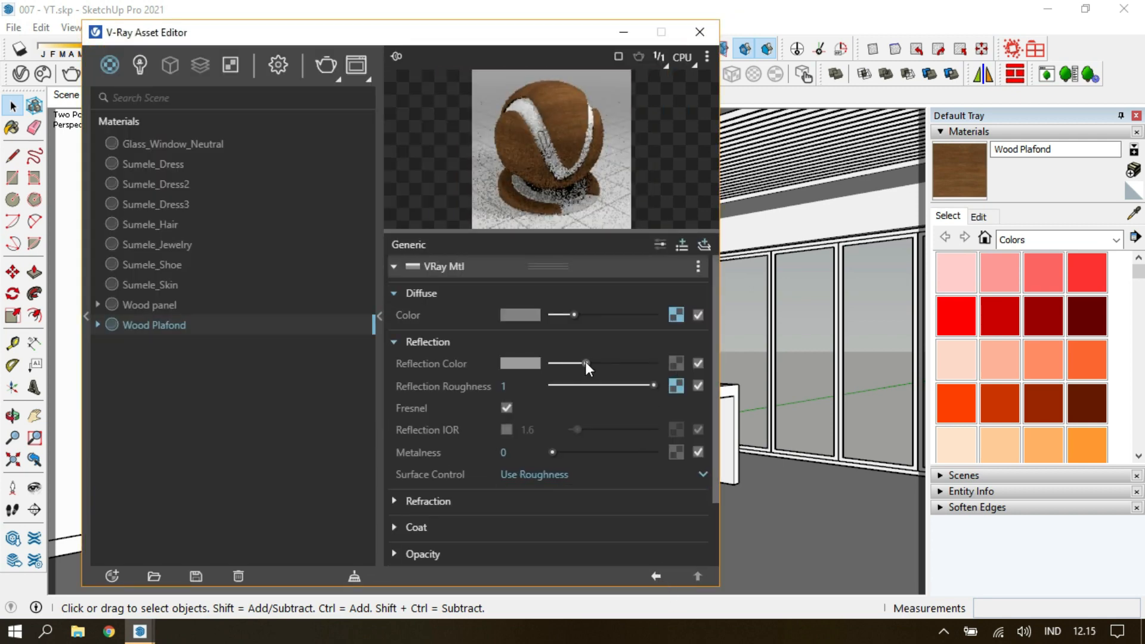
Add a color correction to Wood Plafond's diffuse texture with the saturation set to -0.25.
left_click(703, 392)
left_click(605, 360)
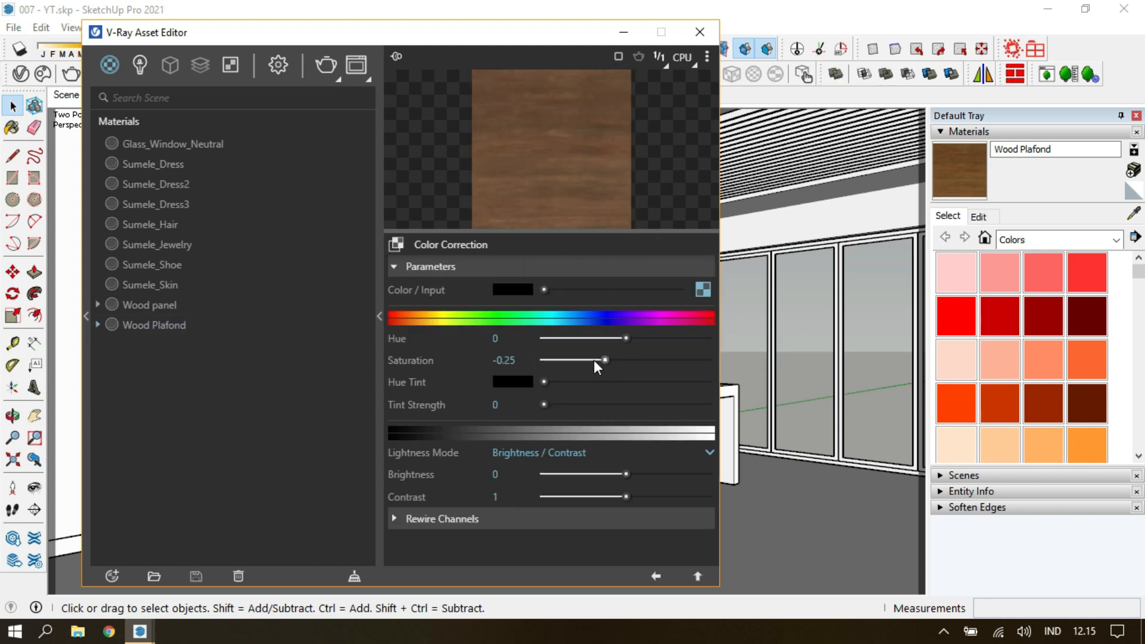
left_click(658, 576)
Load wood_0019_normal_4k.jpg as the bitmap for Wood Plafond's bump map.
left_click_drag(575, 231, 561, 165)
left_click(436, 525)
left_click(696, 544)
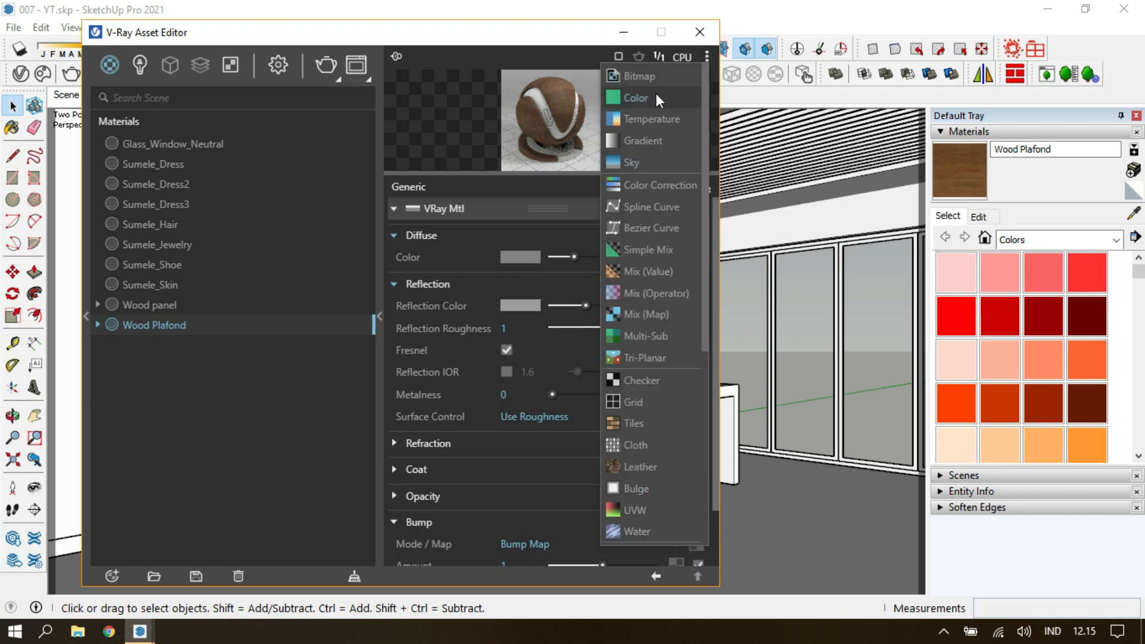
left_click(637, 76)
left_click(473, 179)
left_click(560, 419)
left_click(656, 576)
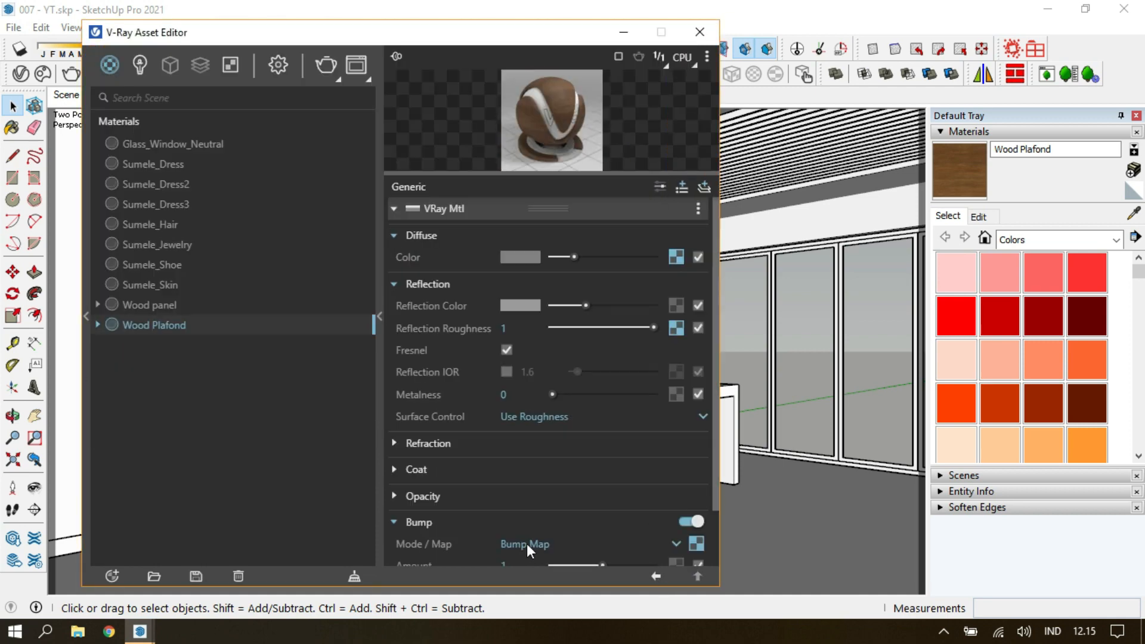
scroll(542, 480, "down", 1)
double_click(533, 501)
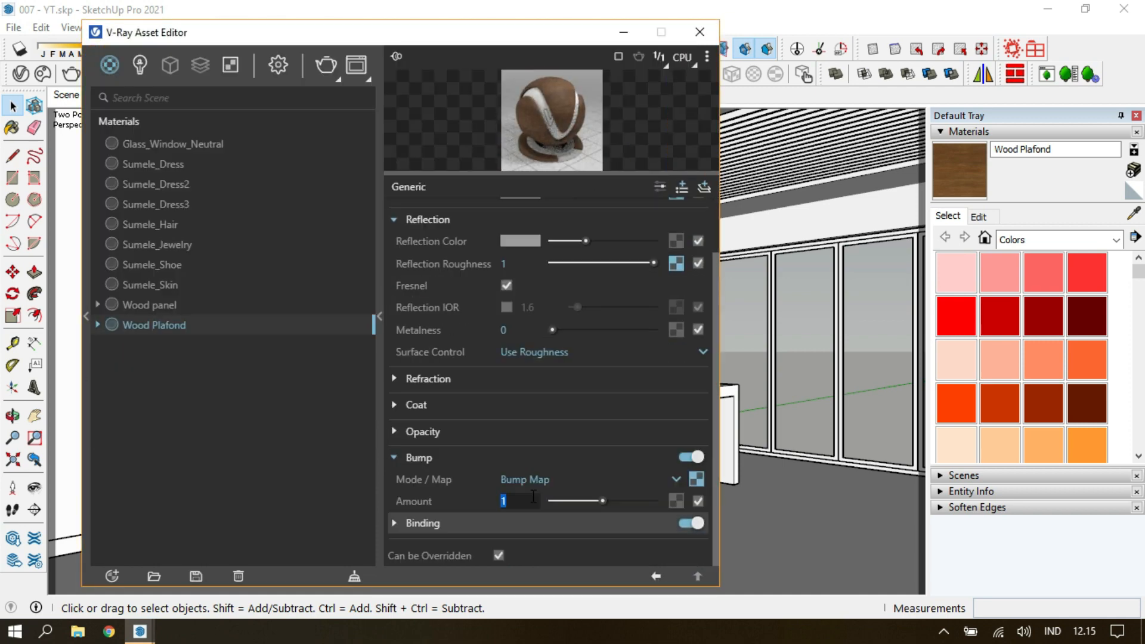
left_click(505, 454)
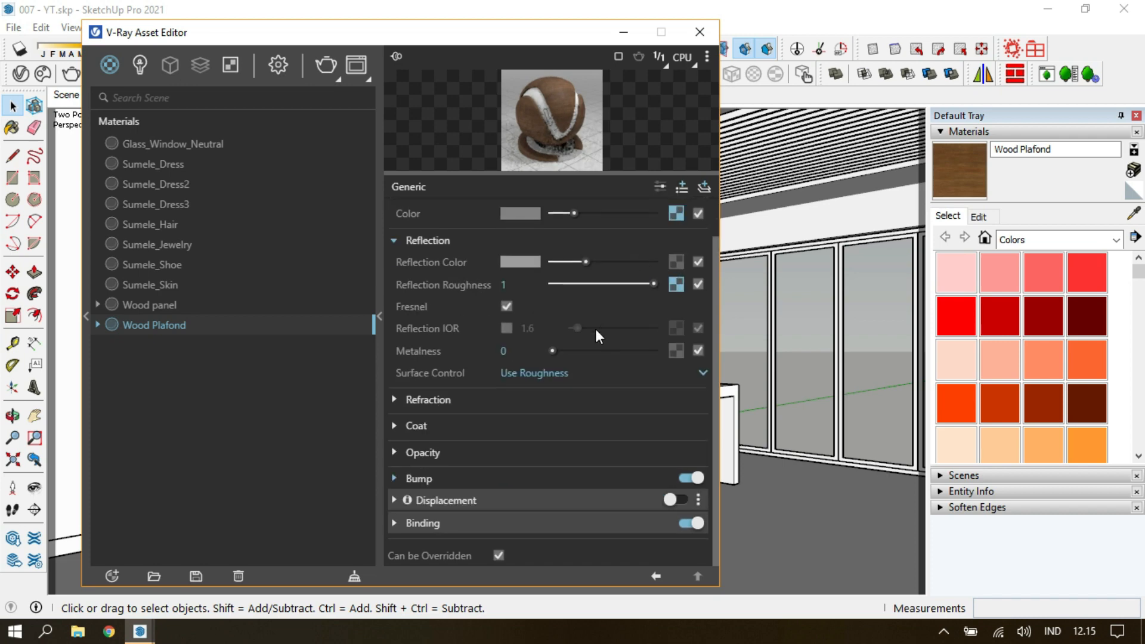
left_click(671, 499)
left_click(695, 503)
left_click(637, 75)
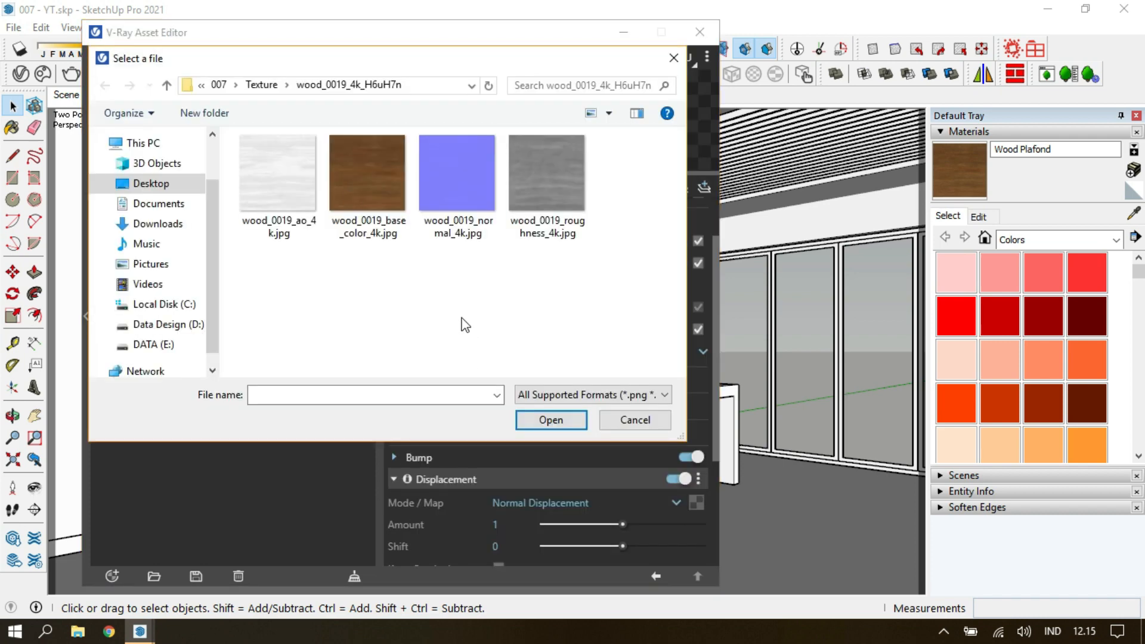
left_click(635, 420)
left_click(656, 574)
left_click(699, 479)
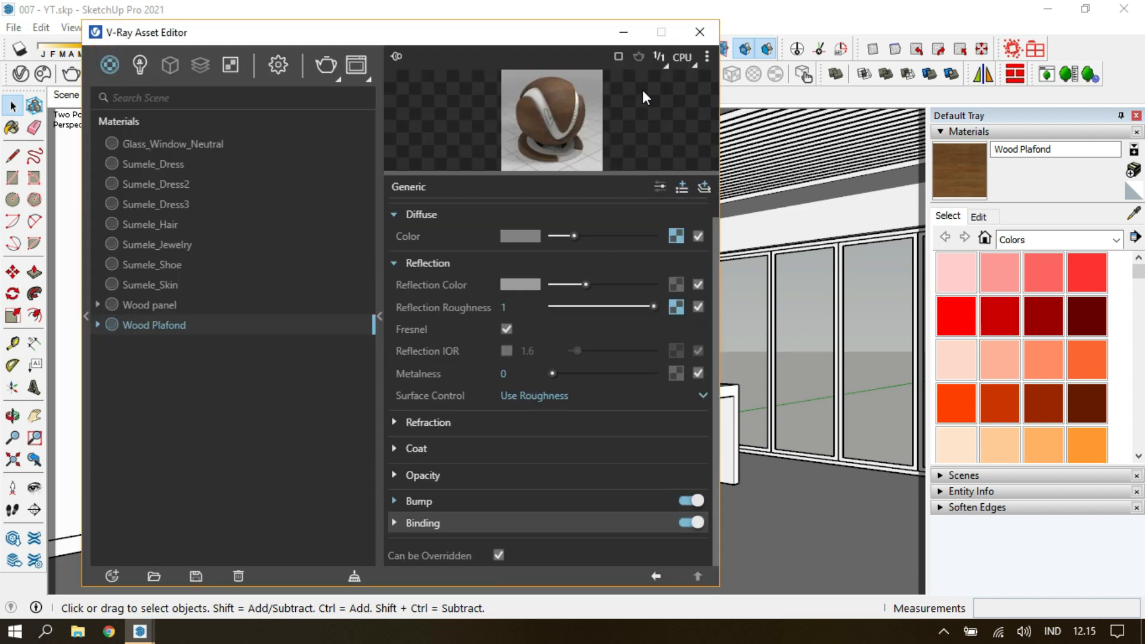
Select all the ceiling slats inside their group and paint them with Wood Plafond.
left_click(698, 32)
key("ctrl+a")
middle_click_drag(754, 155, 713, 203, "shift")
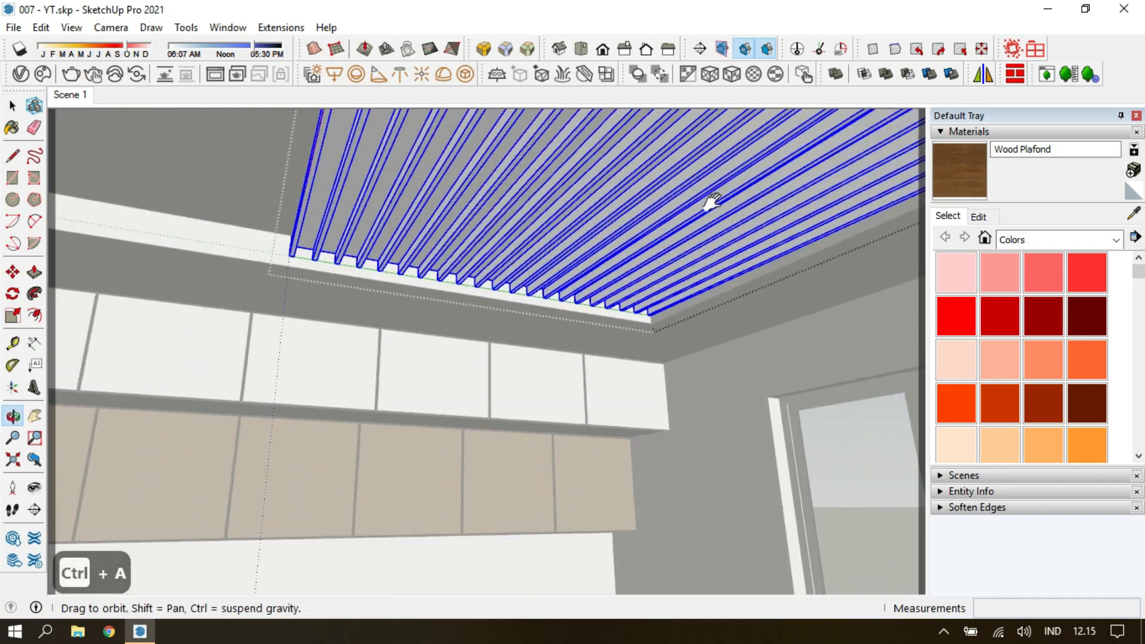
left_click(370, 192)
Set the Wood Plafond texture size to 1.5 m.
left_click(977, 216)
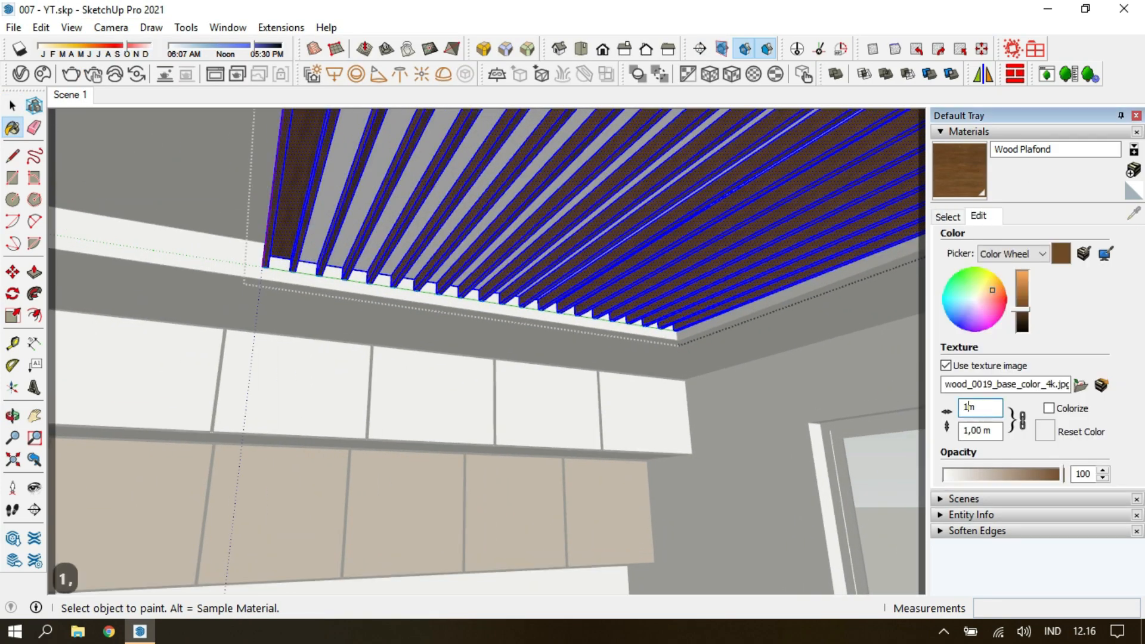
type(",5")
key("Return")
Finish painting the ceiling slats with Wood Plafond and randomly shift the textures on their faces.
middle_click_drag(322, 262, 361, 176)
scroll(360, 178, "up", 1)
left_click(359, 177)
left_click(407, 180)
key("ctrl+a")
left_click(463, 200)
middle_click_drag(470, 190, 703, 179)
key("space")
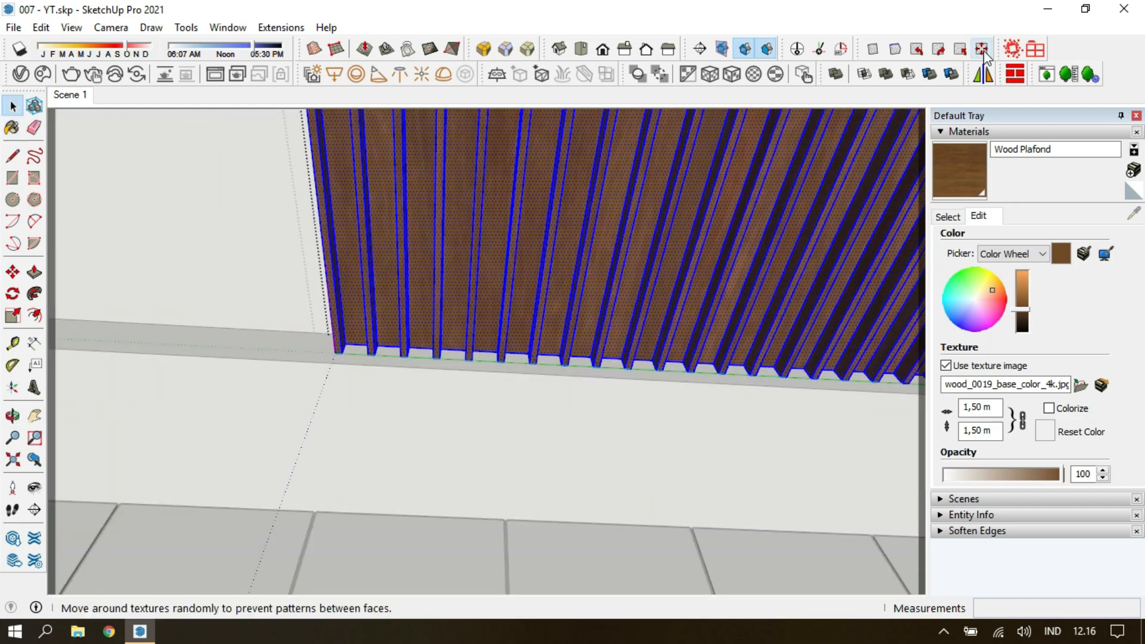
scroll(580, 330, "down", 2)
key("Escape")
Draw a narrow rectangle along the end of the ceiling recess beside the slats and group it.
middle_click_drag(580, 330, 498, 409)
key("r")
left_click(379, 427)
scroll(385, 417, "down", 2)
middle_click_drag(357, 371, 444, 298)
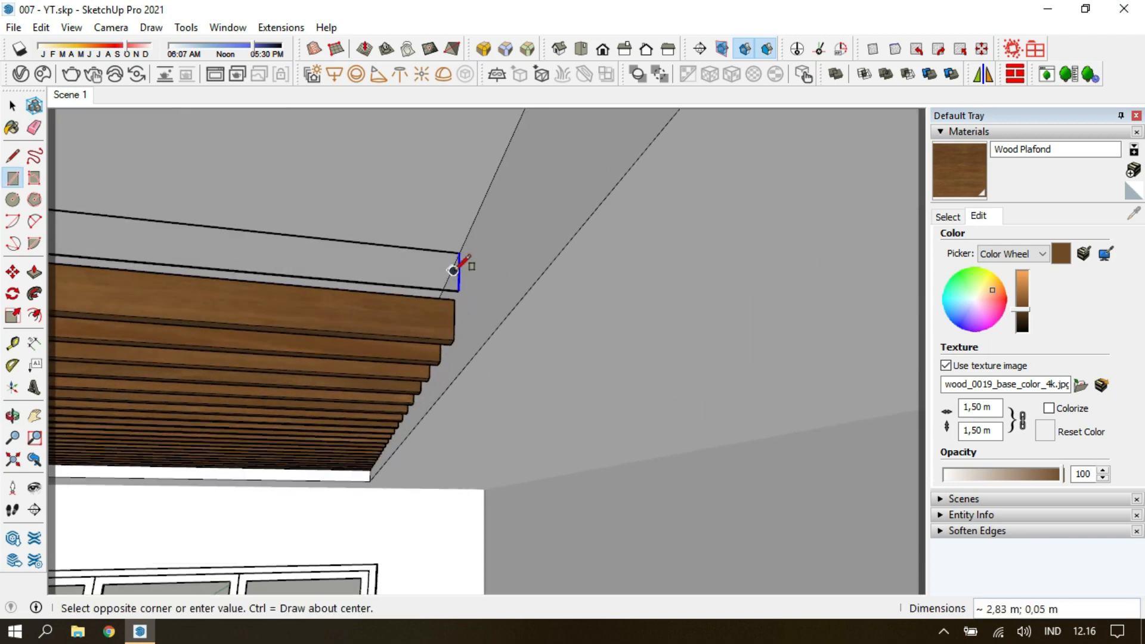
middle_click_drag(458, 249, 463, 263)
left_click(462, 255)
key("space")
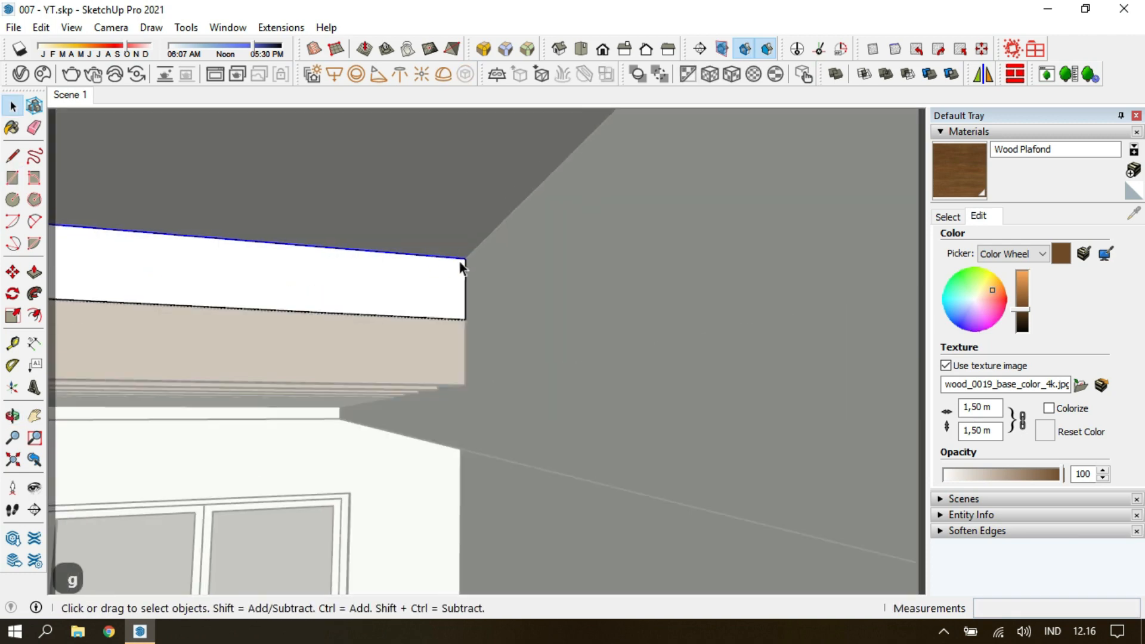
Move the new strip's upper and lower edges, shifting the lower edge 0.01 m, and leave the group.
key("m")
key("Return")
key("space")
left_click(462, 320)
key("m")
left_click(465, 320)
type("0,01")
key("Return")
key("space")
key("Escape")
Move the strip beside the slats 0.1 m and return to the saved scene.
middle_click_drag(445, 335, 484, 358)
scroll(474, 339, "up", 1)
key("m")
left_click(452, 318)
type("0,1")
key("Return")
key("space")
key("Escape")
left_click(67, 96)
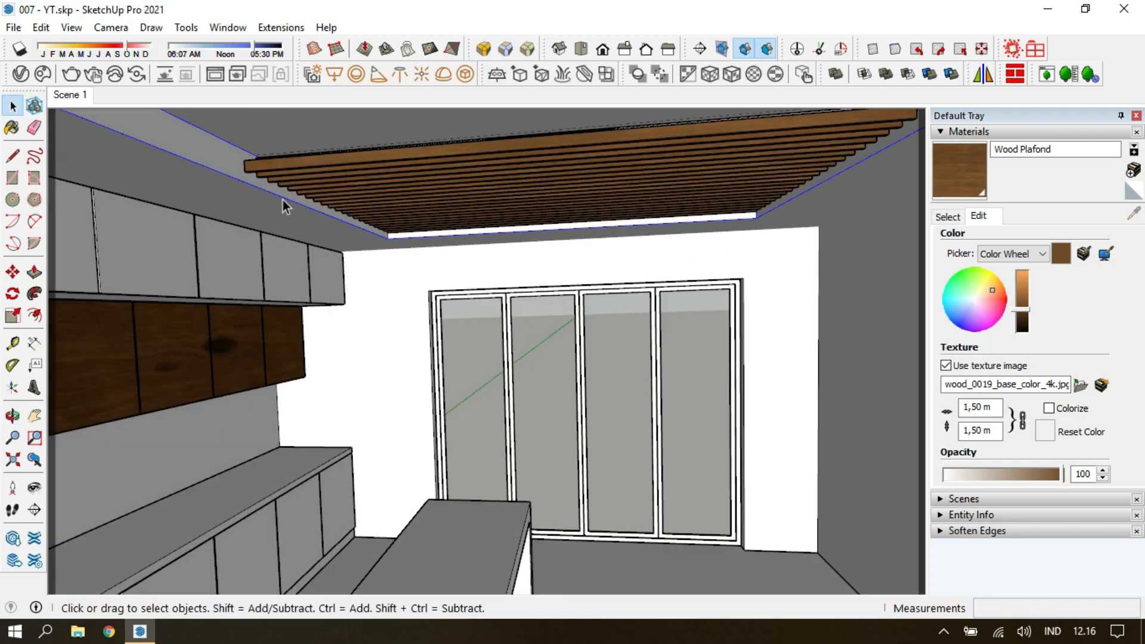
Apply the library's Plastic SSS 01 White to all cabinet fronts and darken its overall and sub-surface colors.
double_click(250, 439)
key("ctrl+a")
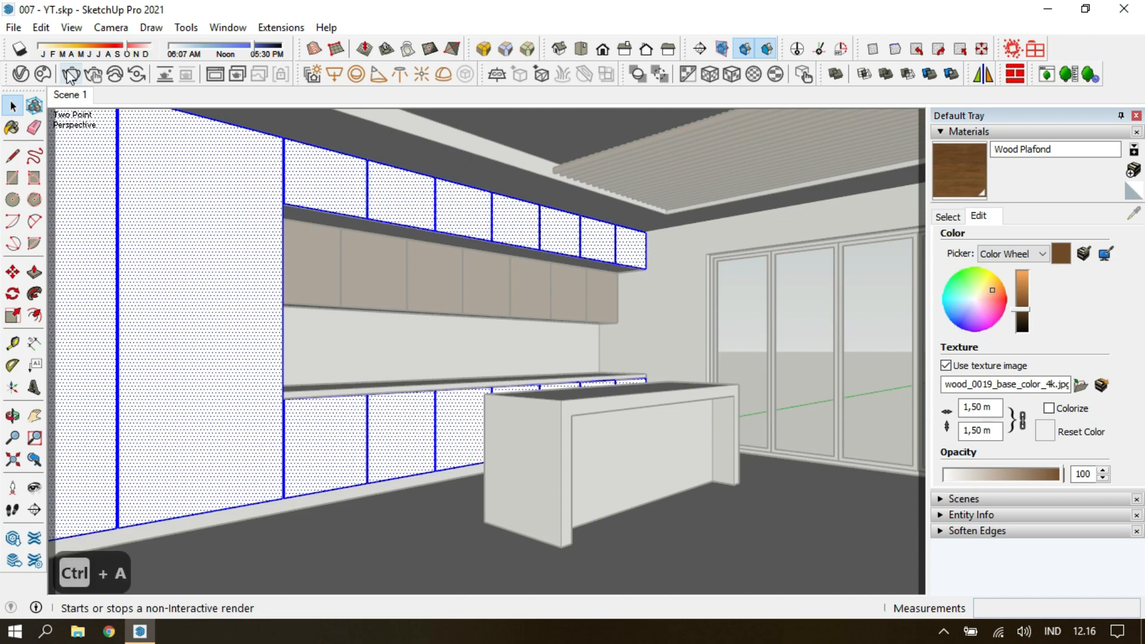
left_click(21, 74)
left_click(88, 315)
left_click_drag(373, 34, 671, 30)
left_click(122, 356)
scroll(351, 370, "down", 5)
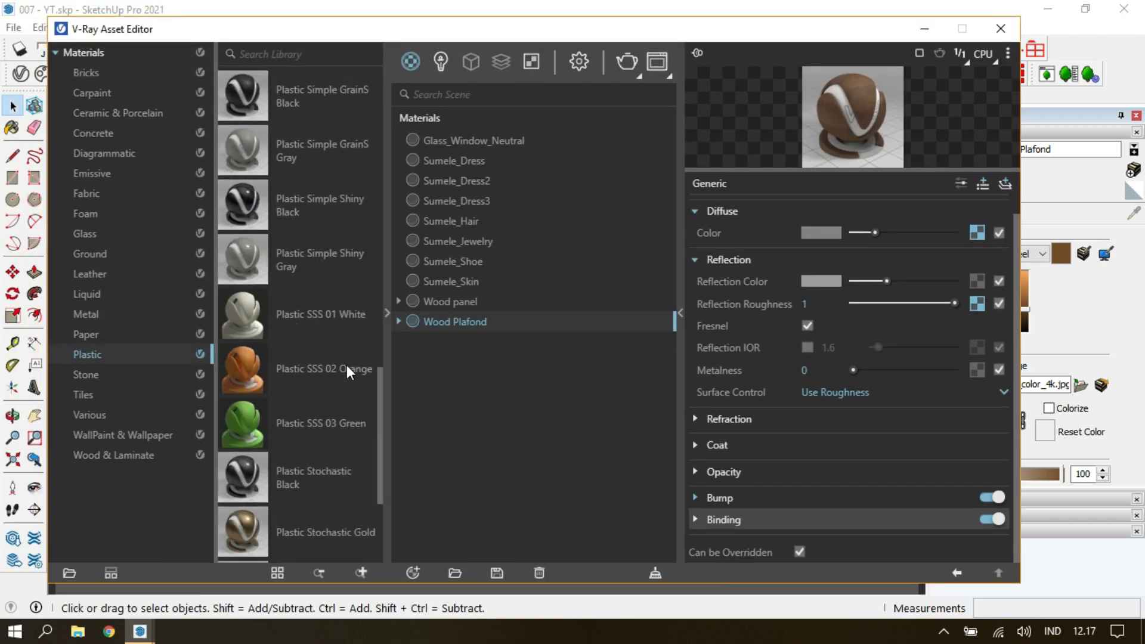
left_click_drag(298, 186, 478, 421)
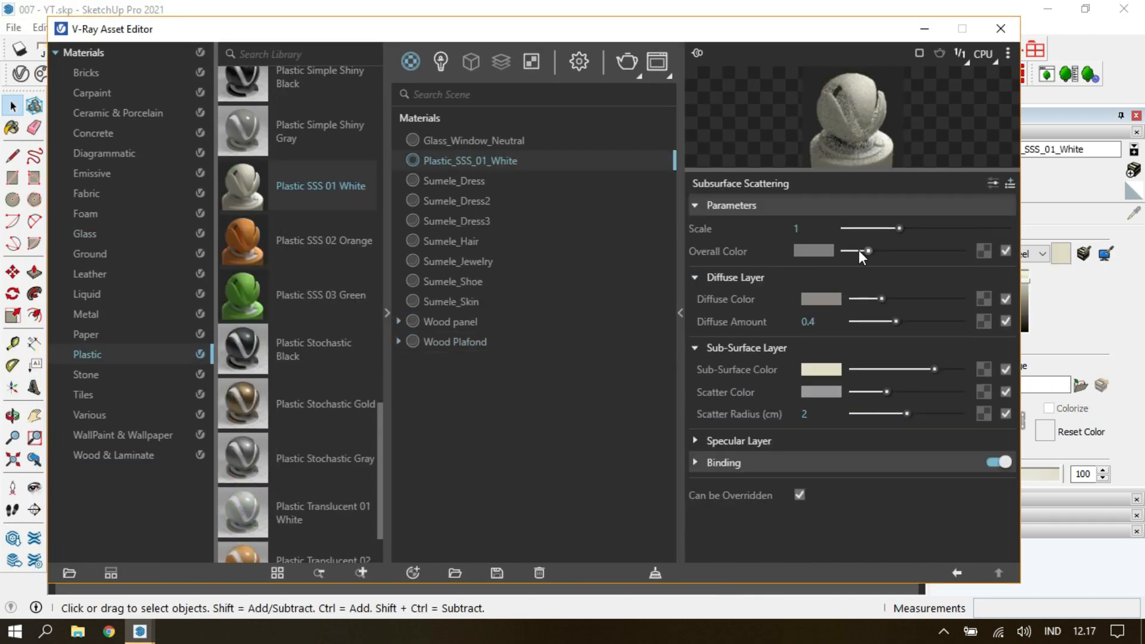
left_click(898, 368)
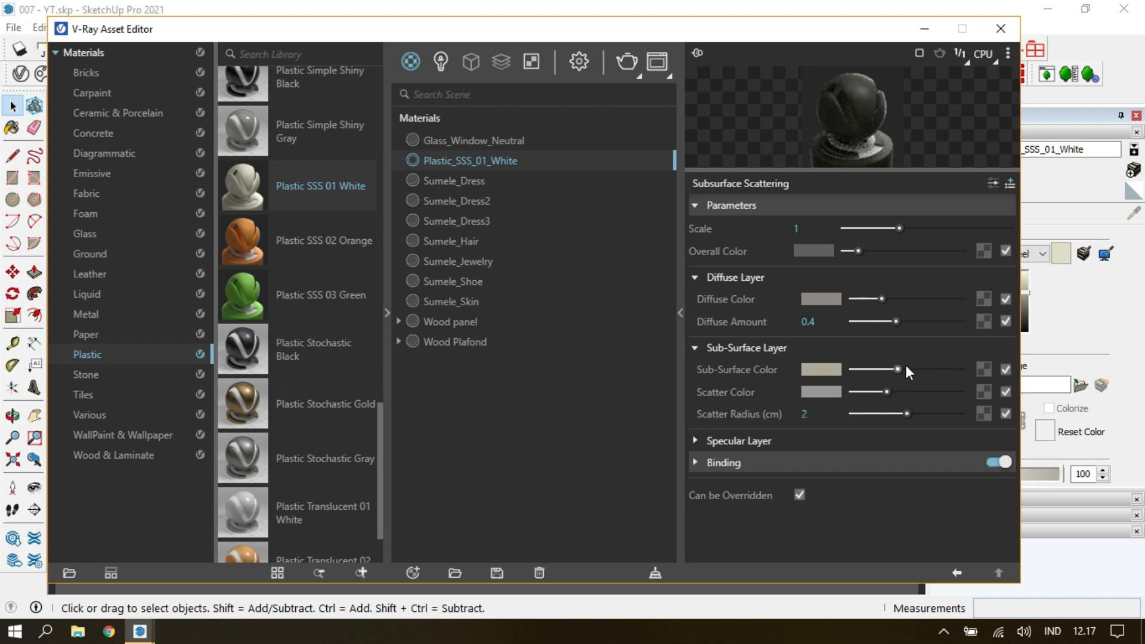
left_click(1000, 29)
Select the whole cabinet body behind the fronts and apply the library's Plastic Simple GrainM Black to it.
scroll(257, 269, "up", 2)
key("Escape")
scroll(491, 322, "up", 3)
middle_click_drag(490, 322, 492, 210)
double_click(492, 209)
triple_click(492, 209)
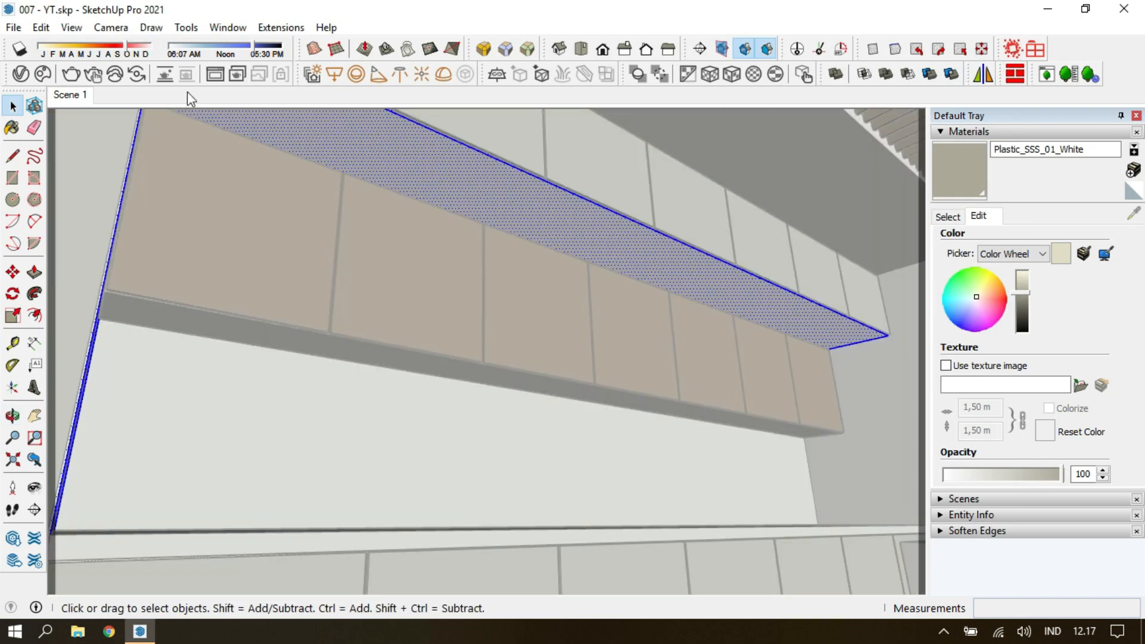
left_click(21, 74)
scroll(301, 371, "up", 3)
scroll(300, 371, "up", 2)
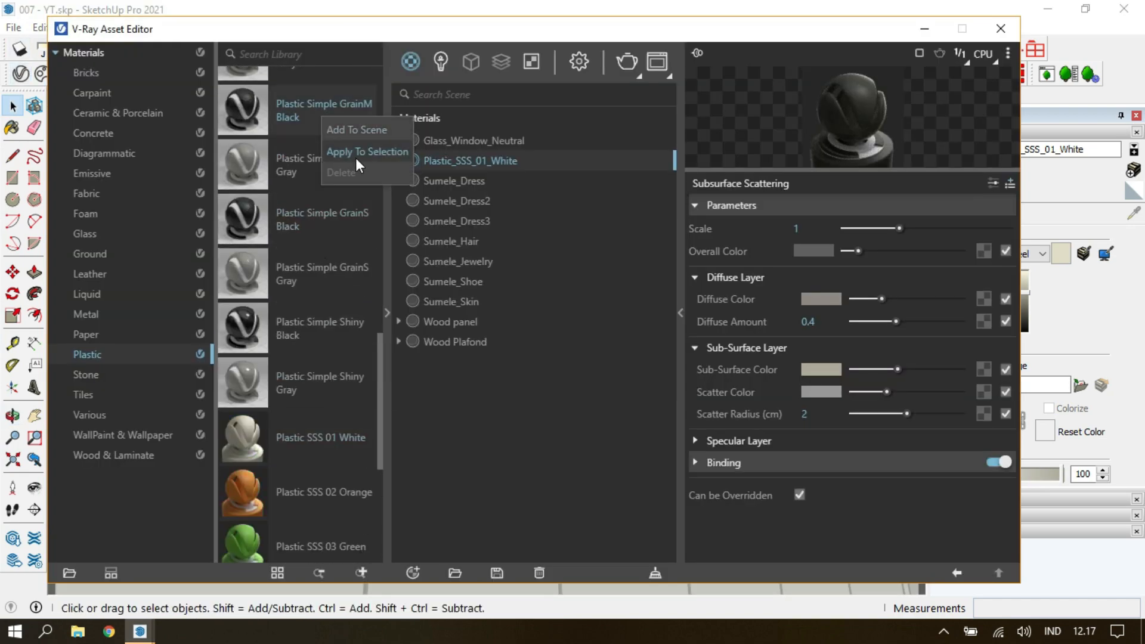
left_click(1000, 28)
Sample the black plastic from the cabinet underside, set its reflection glossiness to 0.55 and return to the saved scene.
left_click(948, 216)
left_click(1133, 213)
left_click(774, 315)
left_click(20, 74)
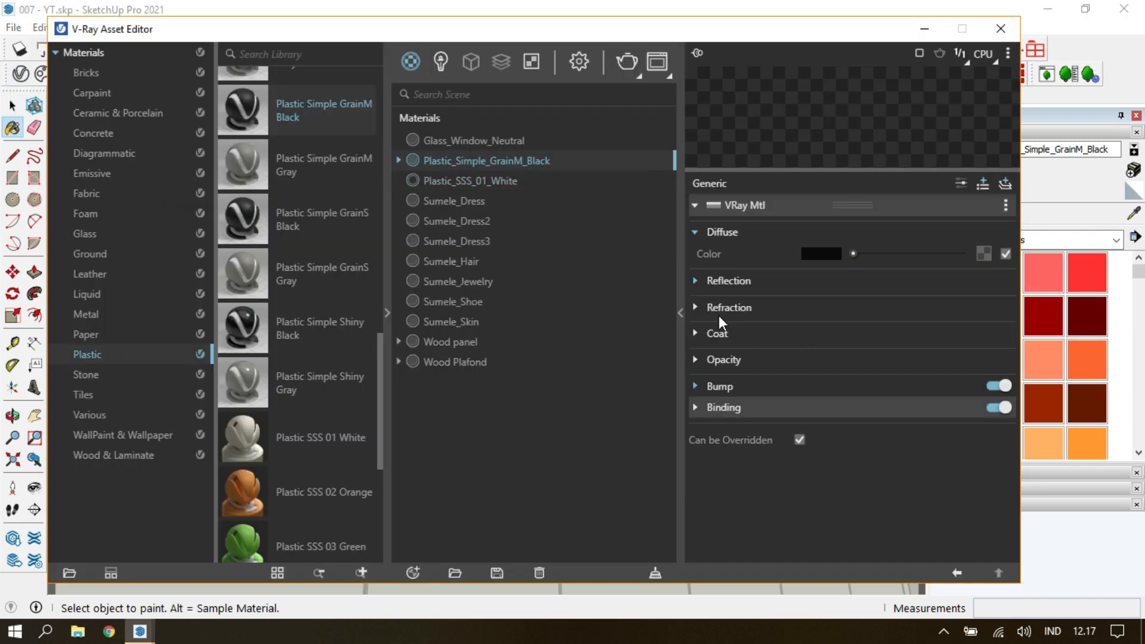
left_click(754, 282)
left_click(835, 325)
left_click(1000, 29)
key("space")
key("Escape")
mouse_move(792, 155)
middle_mouse_down()
mouse_move(682, 252)
mouse_move(524, 468)
mouse_move(557, 410)
middle_mouse_up()
key("Escape")
left_click(70, 95)
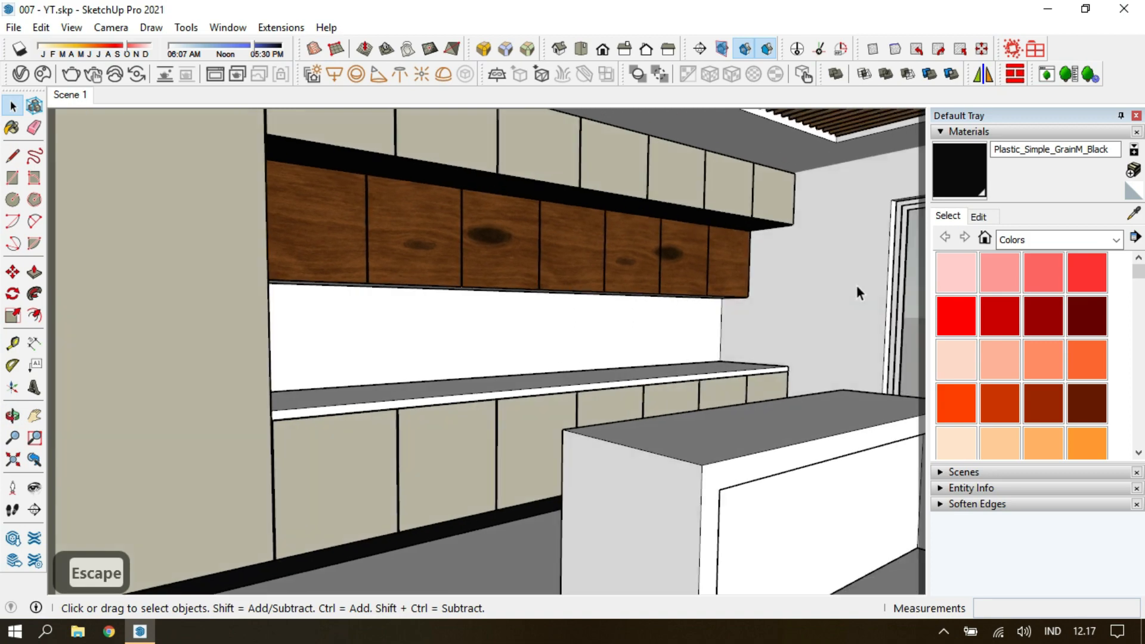
Apply the library's Aluminum Anodized DarkGray metal to the outer frame of the glass doors and sample it for painting.
left_click(789, 253)
scroll(785, 251, "up", 7)
left_click(16, 73)
left_click(98, 314)
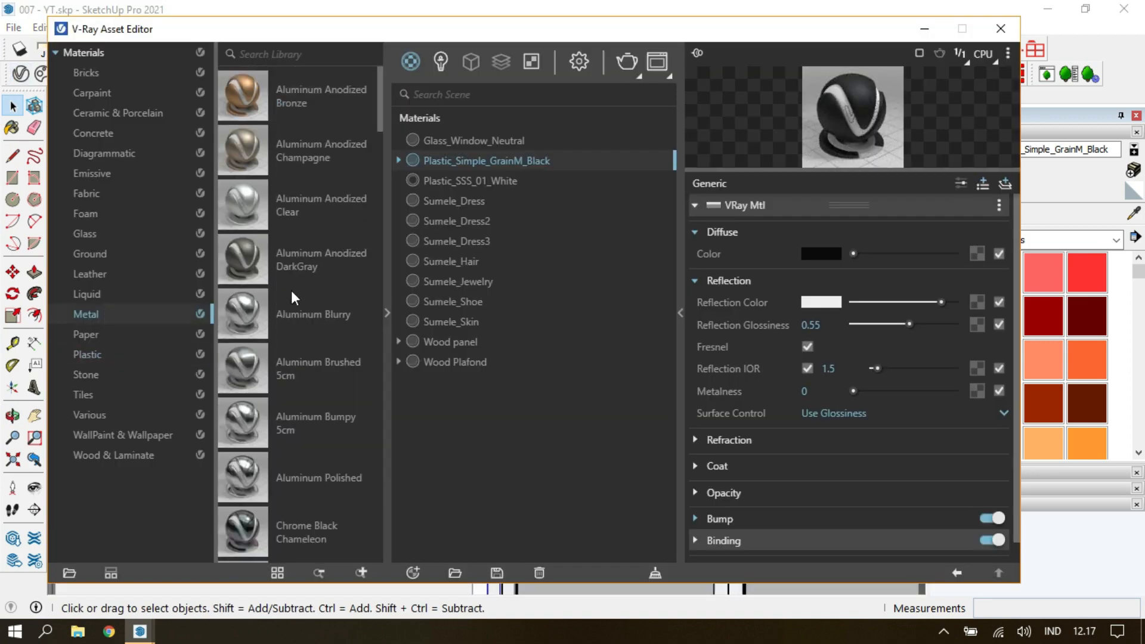
left_click_drag(834, 31, 695, 104)
left_click(1133, 213)
left_click(689, 250)
left_click(858, 101)
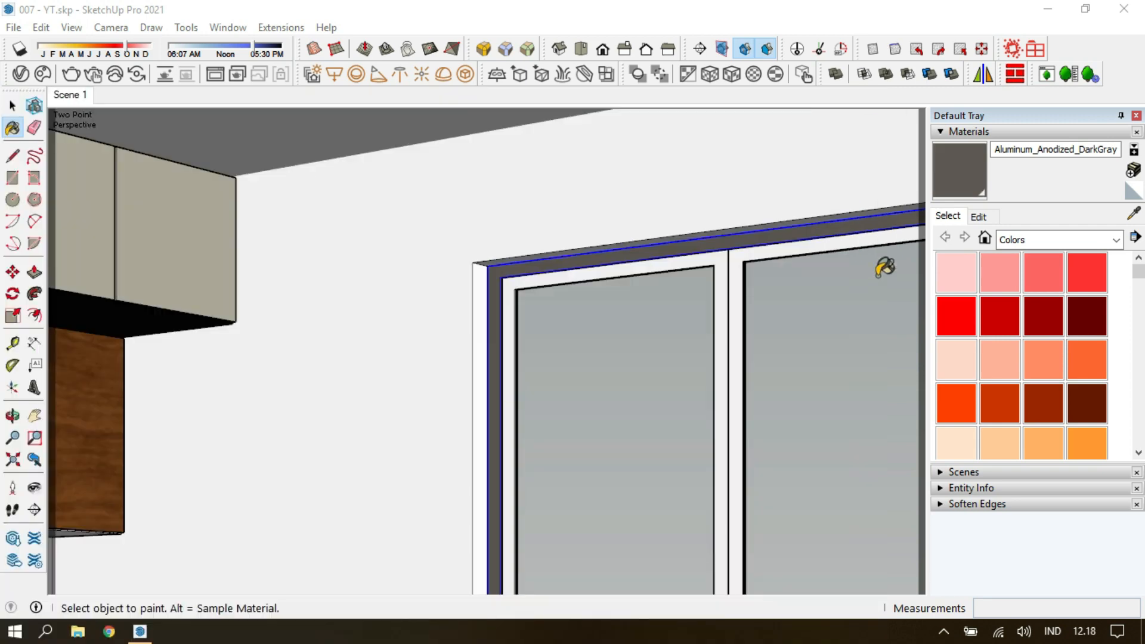
Paint the frames of the individual glass door panels with Aluminum_Anodized_DarkGray and leave the component.
left_click(817, 247)
left_click(708, 262)
key("space")
double_click(709, 262)
triple_click(708, 262)
key("b")
key("space")
key("Escape")
key("Escape")
key("Escape")
scroll(708, 262, "down", 5)
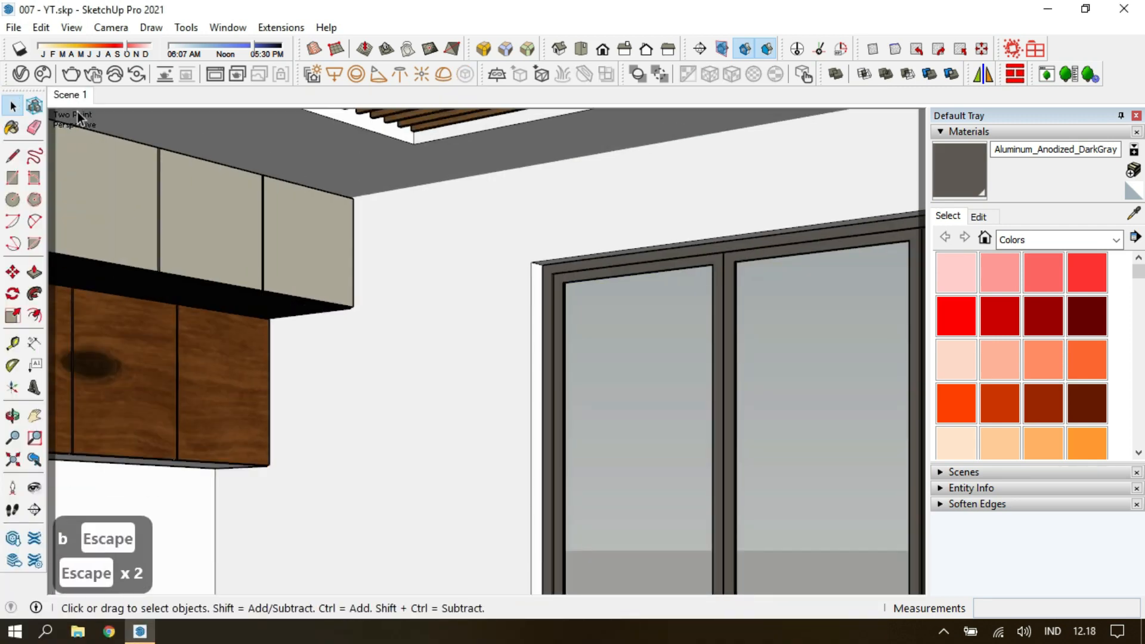
Apply the V-Ray library's WallPaint FineGrain 01 White 1m to the kitchen walls.
scroll(532, 350, "down", 2)
middle_click_drag(531, 350, 639, 316, "shift")
left_click(21, 71)
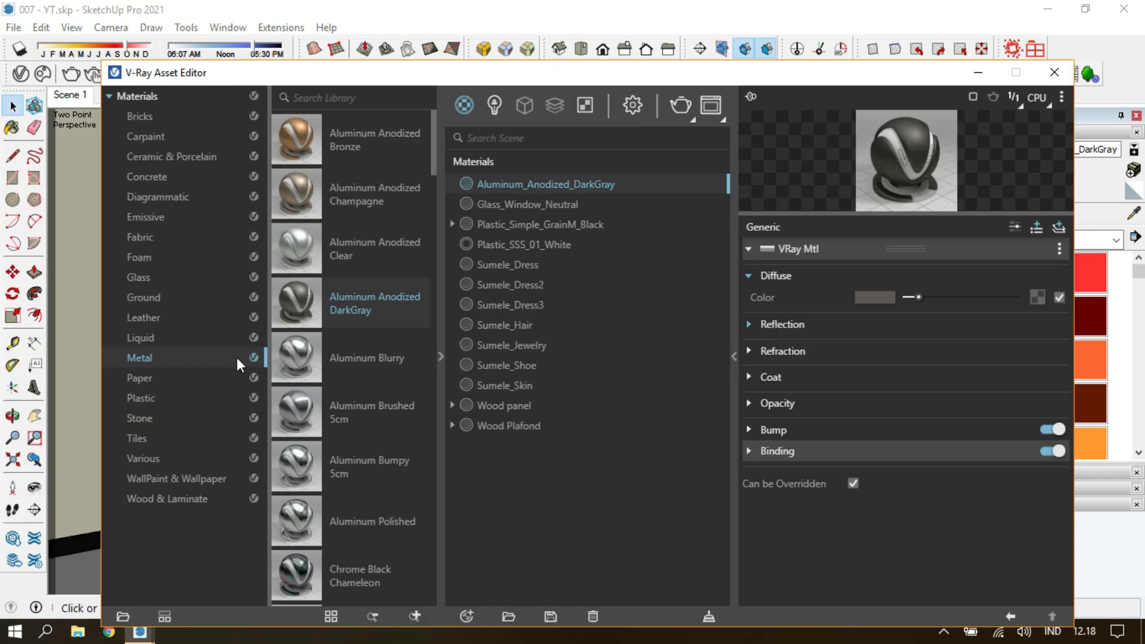
left_click(196, 480)
scroll(348, 455, "down", 5)
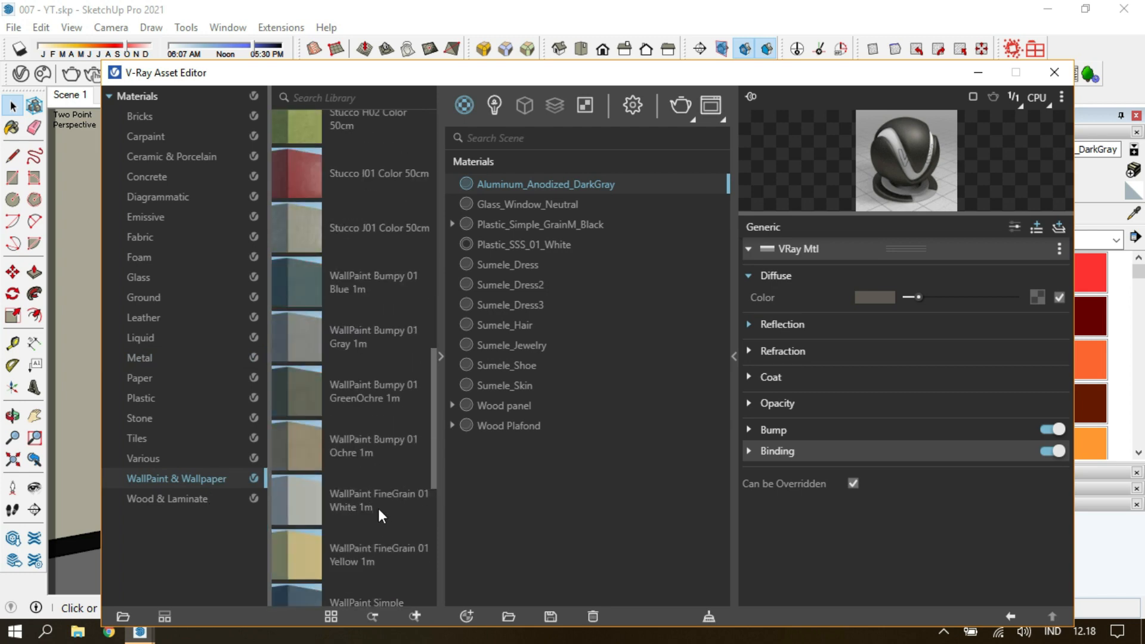
left_click(1054, 72)
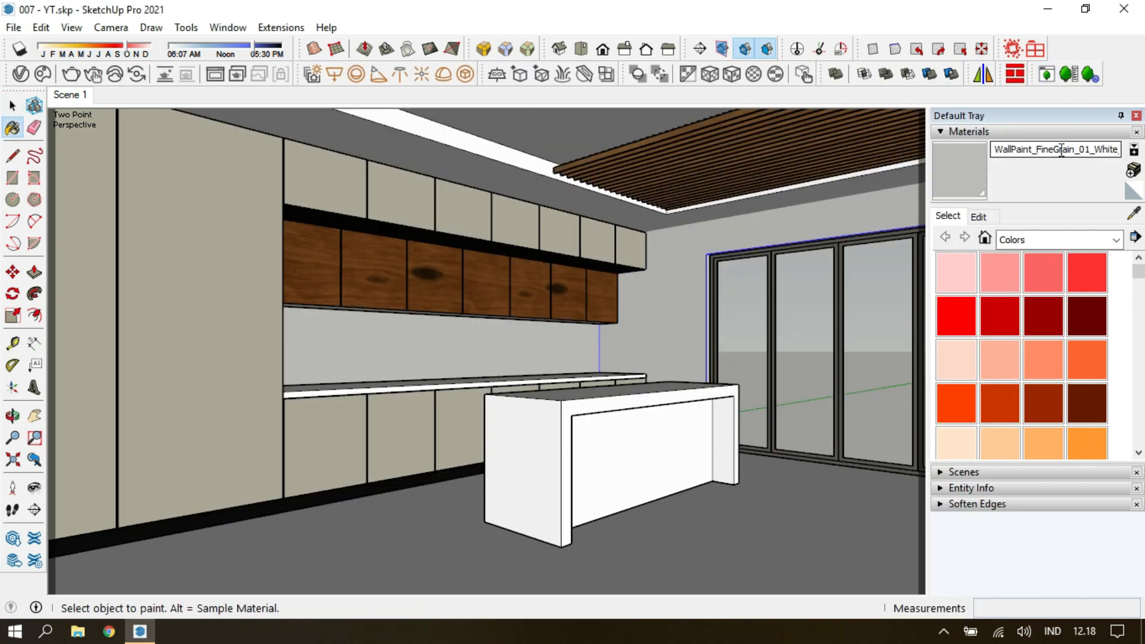
Rename the wall paint material as WallPaint_FineGr and paint the recessed ceiling with it.
left_click_drag(1053, 155, 1121, 156)
left_click(995, 217)
key("BackSpace")
left_click(509, 166)
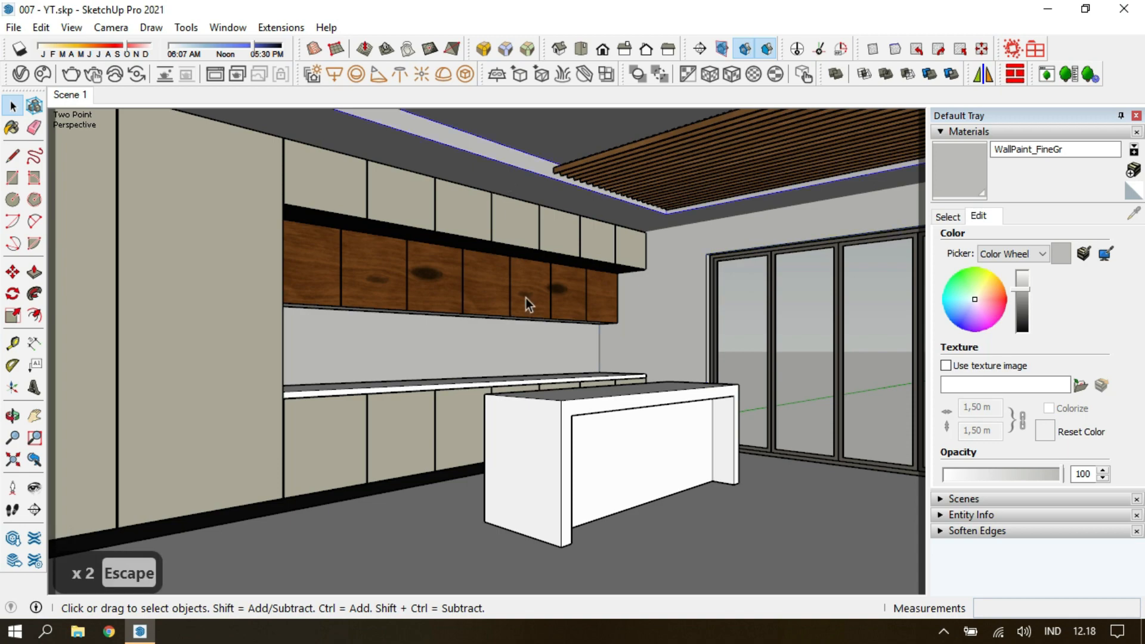
Copy the island's recessed front face, paste it in place and make it a separate group.
double_click(631, 454)
left_click(417, 358)
key("ctrl+c")
key("Escape")
left_click(40, 28)
left_click(84, 133)
key("g")
Divide the island's front face into five equal panels by copying its vertical edge along the length.
double_click(87, 273)
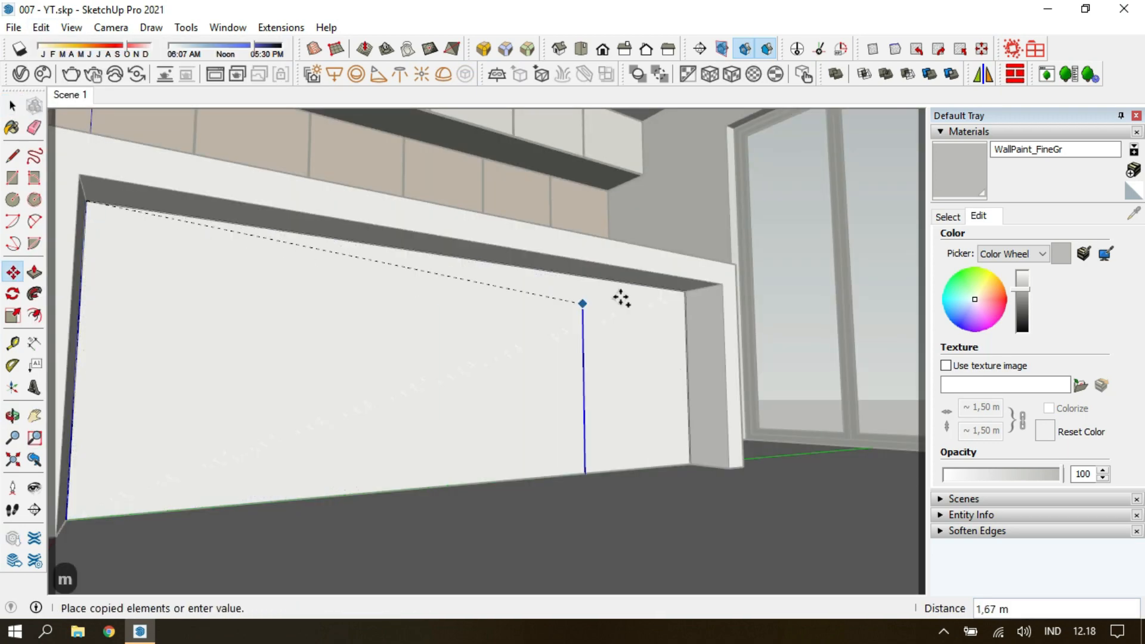
middle_click_drag(678, 293, 450, 371)
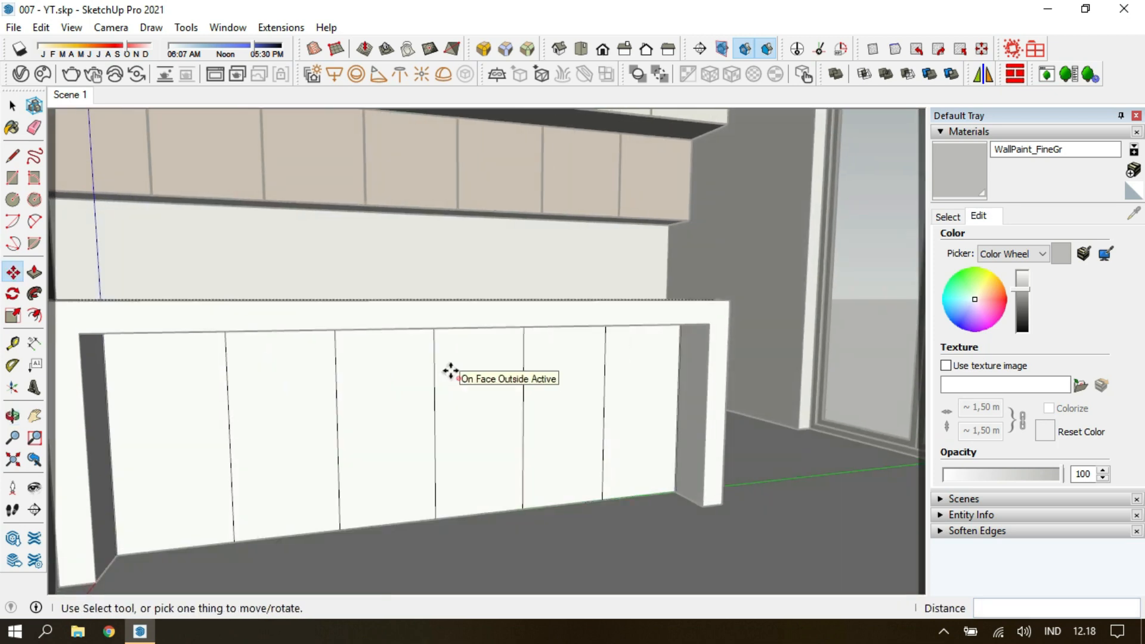
key("BackSpace")
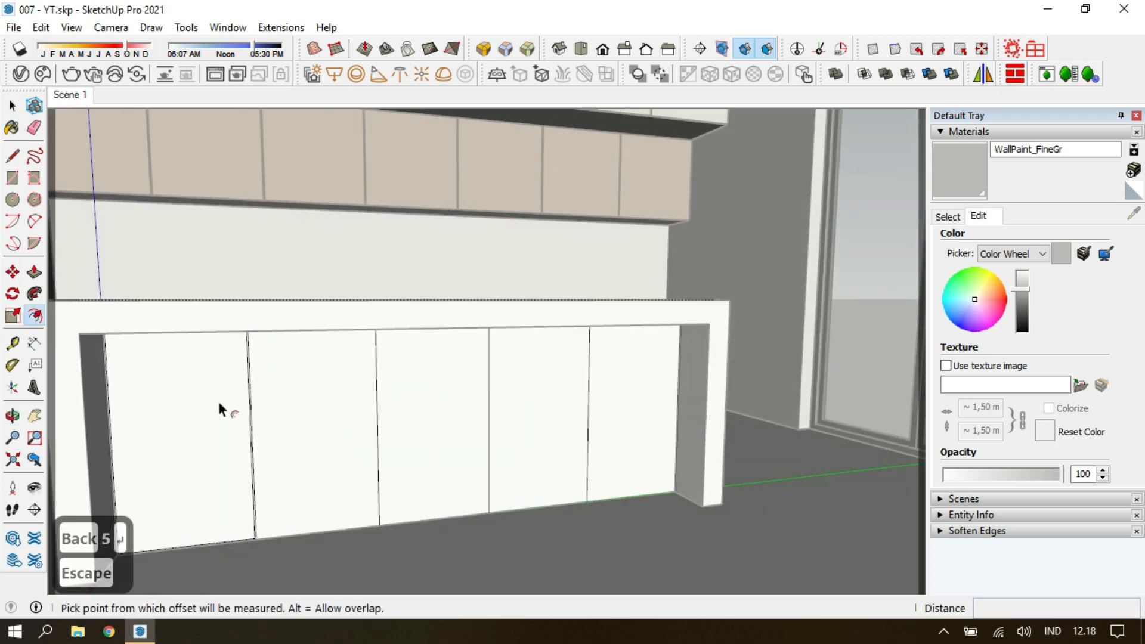
Inset the five island panels with narrow gaps, then replace the divided face with a pasted-in-place group of them.
key("Escape")
key("space")
left_click(224, 434, "shift")
key("ctrl+c")
key("ctrl+a")
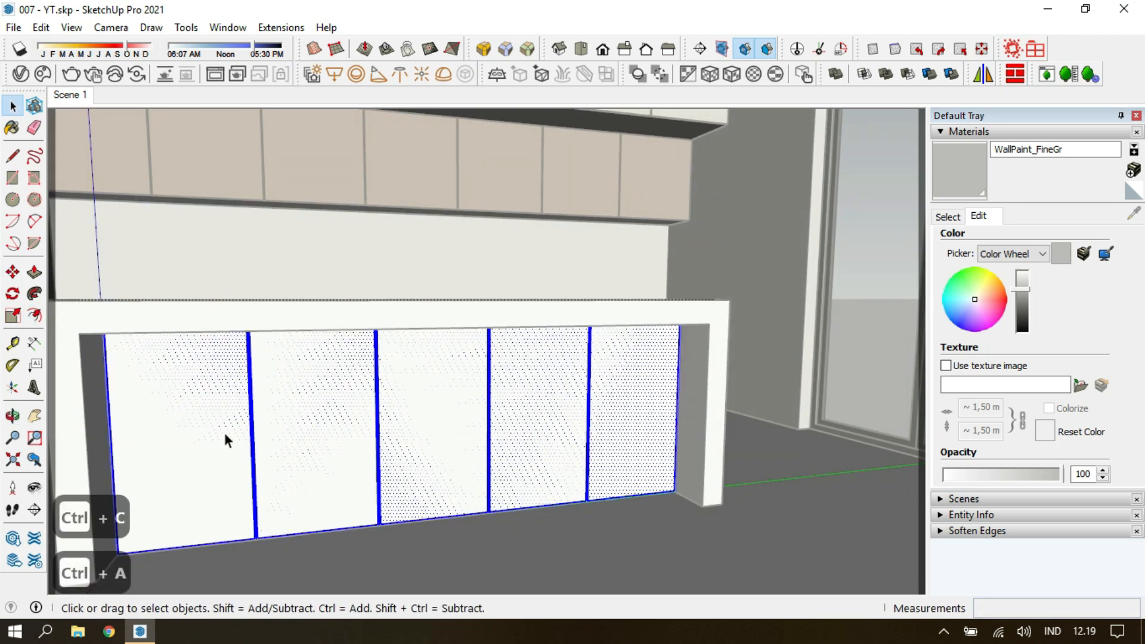
key("Home")
key("Escape")
key("Delete")
left_click(43, 29)
left_click(75, 144)
key("g")
Push/Pull the five island panel faces to the same thickness.
key("p")
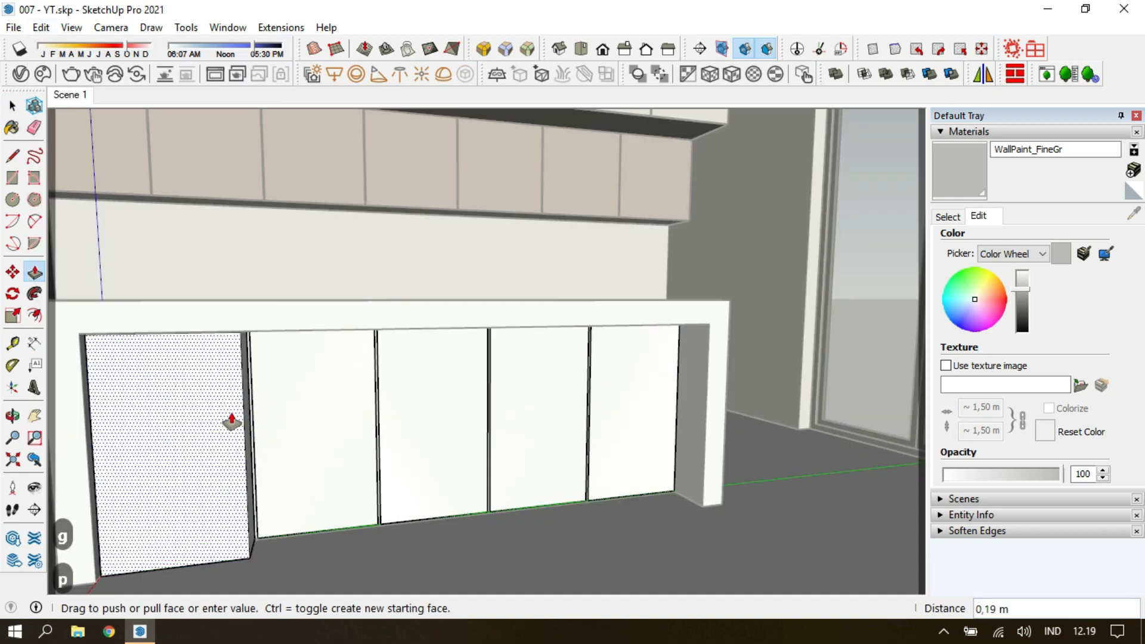
key("Return")
left_click_drag(325, 423, 234, 433)
left_click_drag(455, 422, 334, 434)
left_click_drag(536, 422, 443, 434)
left_click_drag(641, 425, 539, 436)
key("space")
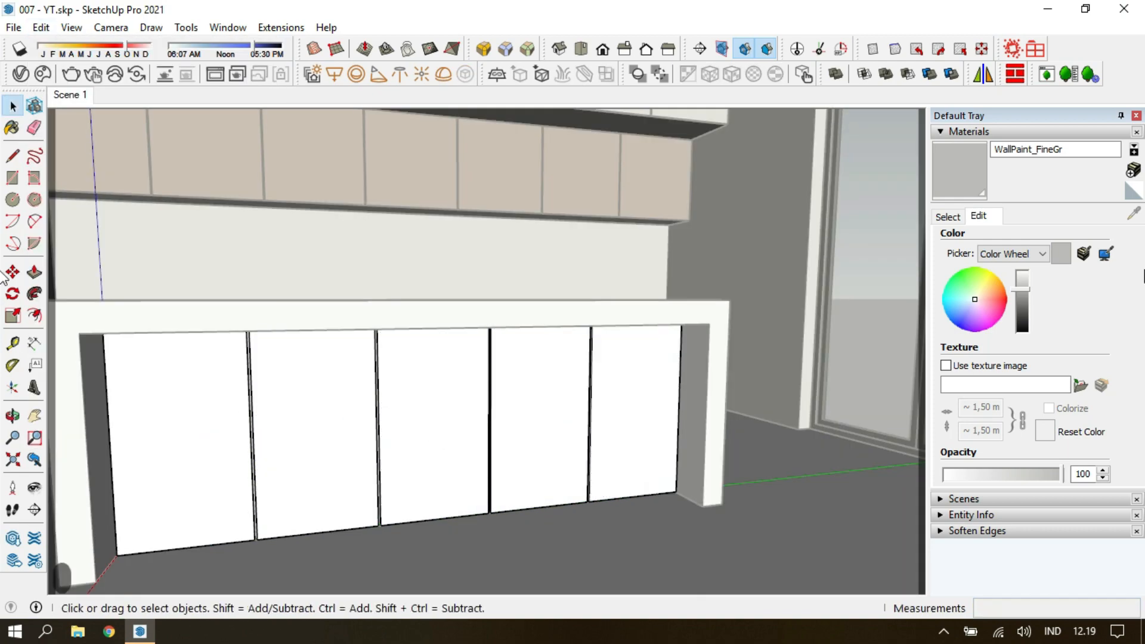
Sample the Wood panel material and paint all five island panels with it.
left_click(955, 219)
left_click(541, 382)
key("ctrl+a")
left_click(456, 441)
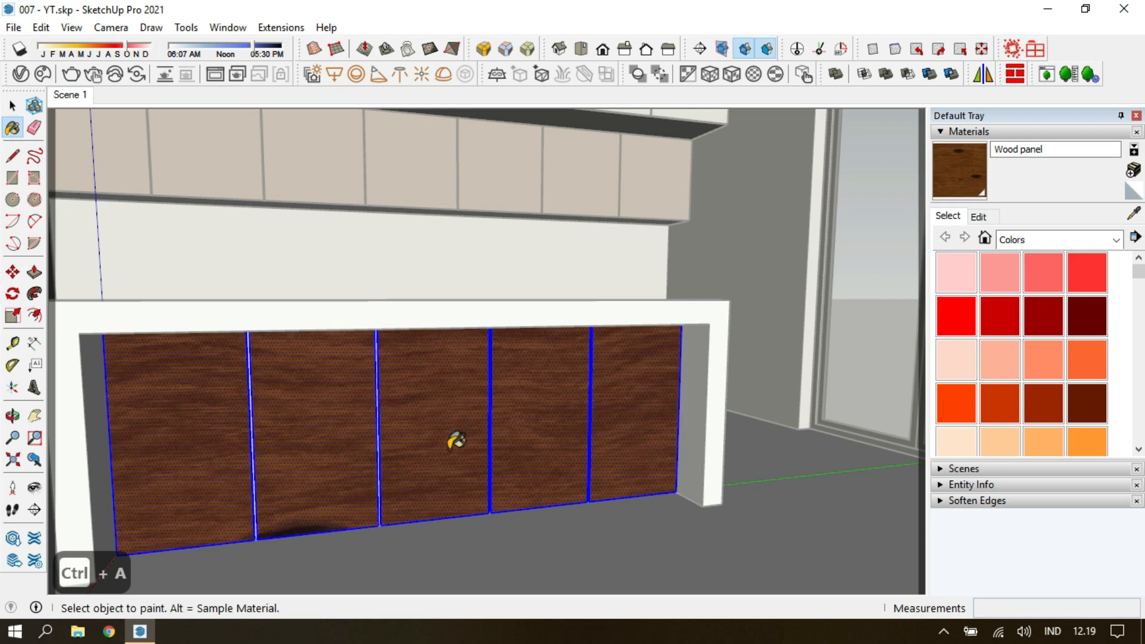
Reposition the wood texture on the second island panel, then sample it and repaint all panels with the adjusted texture.
left_click(326, 457)
right_click(324, 457)
mouse_move(455, 344)
left_click(524, 346)
left_click_drag(328, 431, 304, 360)
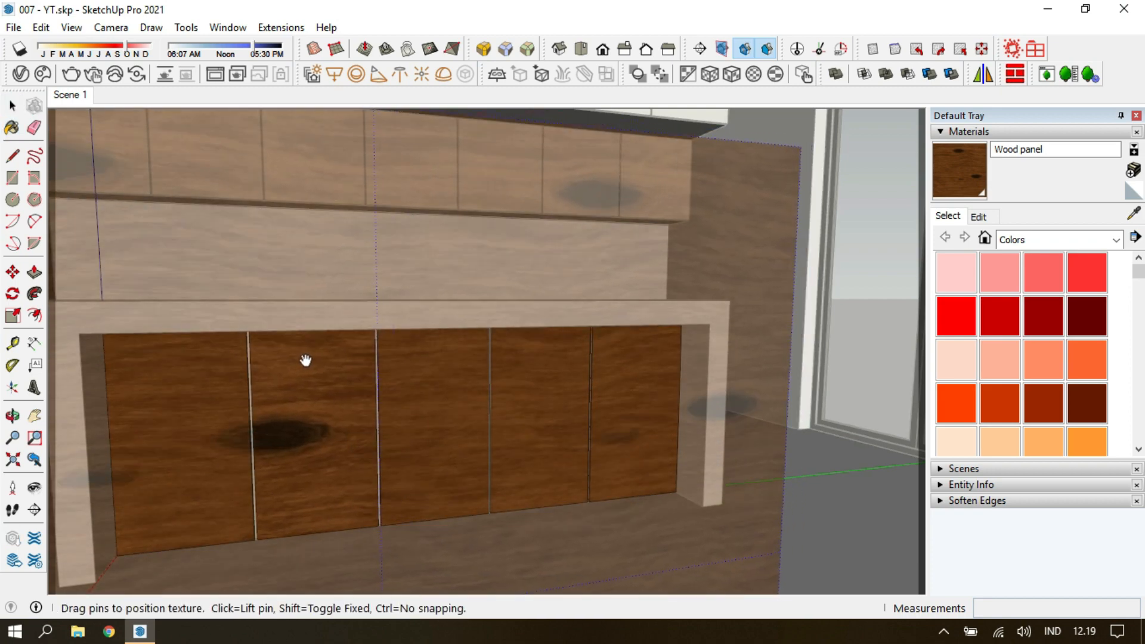
key("Return")
left_click(1134, 213)
left_click(325, 429)
key("ctrl+a")
left_click(325, 428)
Return to the saved scene, save the model and bring up the V-Ray Asset Editor.
key("space")
key("Escape")
key("Escape")
key("Escape")
left_click(67, 99)
key("Escape")
key("ctrl+s")
left_click(20, 74)
left_click(467, 620)
mouse_move(539, 603)
left_click(615, 344)
key("Delete")
Create a generic V-Ray material named Marble.
left_click(467, 616)
mouse_move(536, 599)
left_click(615, 330)
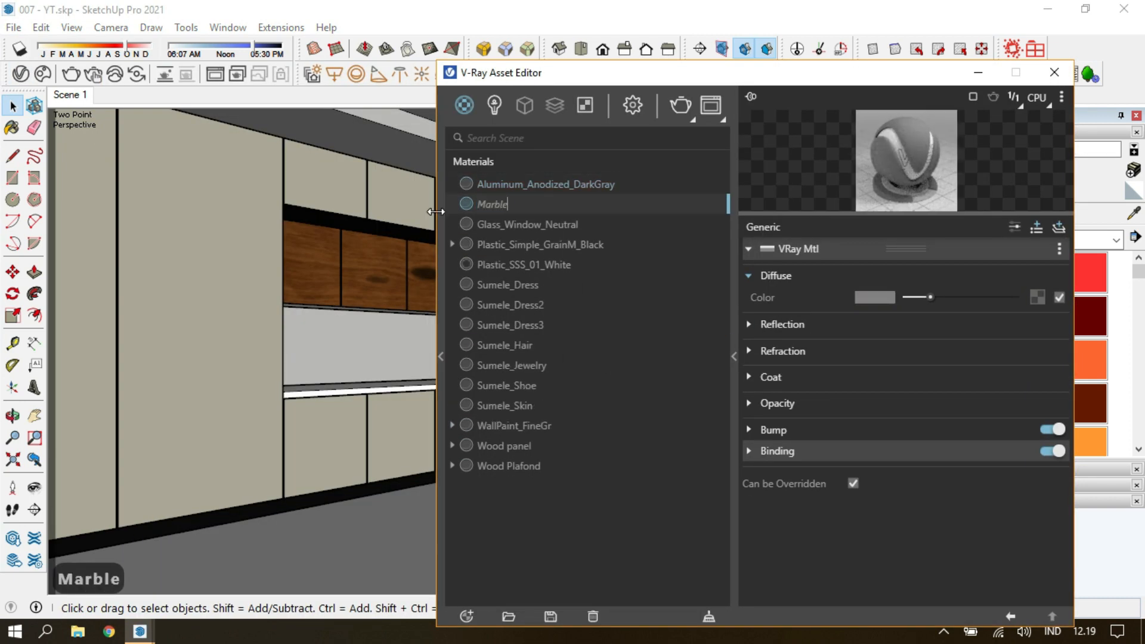
type("Marble")
key("Return")
Load PORTORO GOLD_POLISHED_MARBLE-2-diffuse.jpg as a bitmap for the Marble's diffuse color.
left_click(1037, 297)
left_click(972, 311)
left_click(618, 128)
double_click(639, 227)
double_click(710, 280)
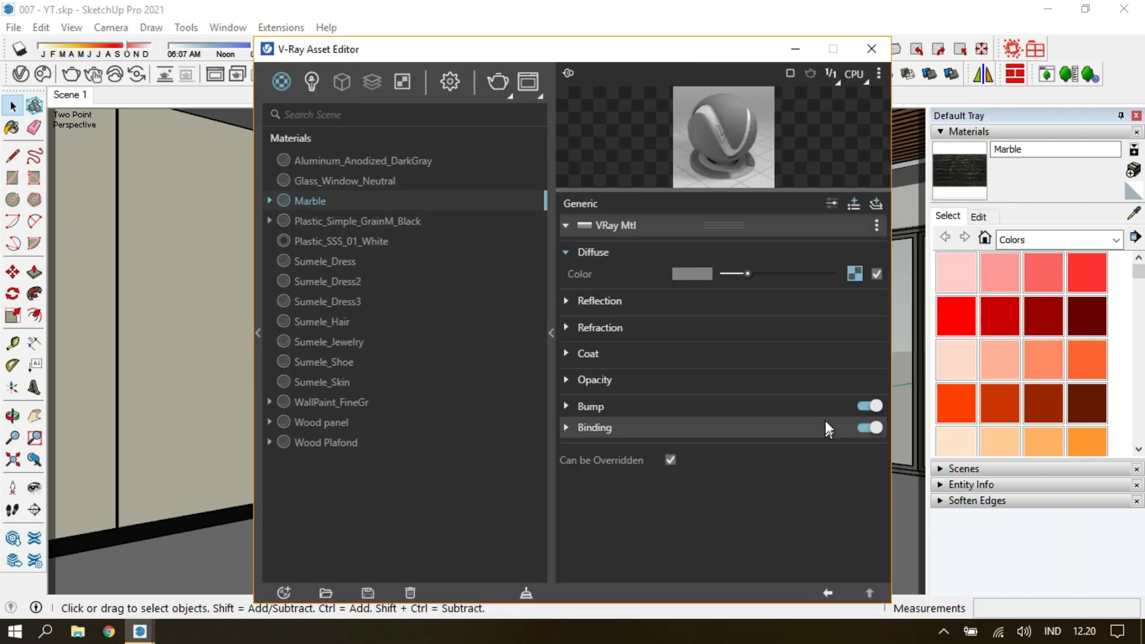
Load PORTORO GOLD_POLISHED_MARBLE-2-specular.jpg as the Marble's reflection glossiness map with color space Rendering Space (Linear).
left_click(827, 301)
left_click(848, 346)
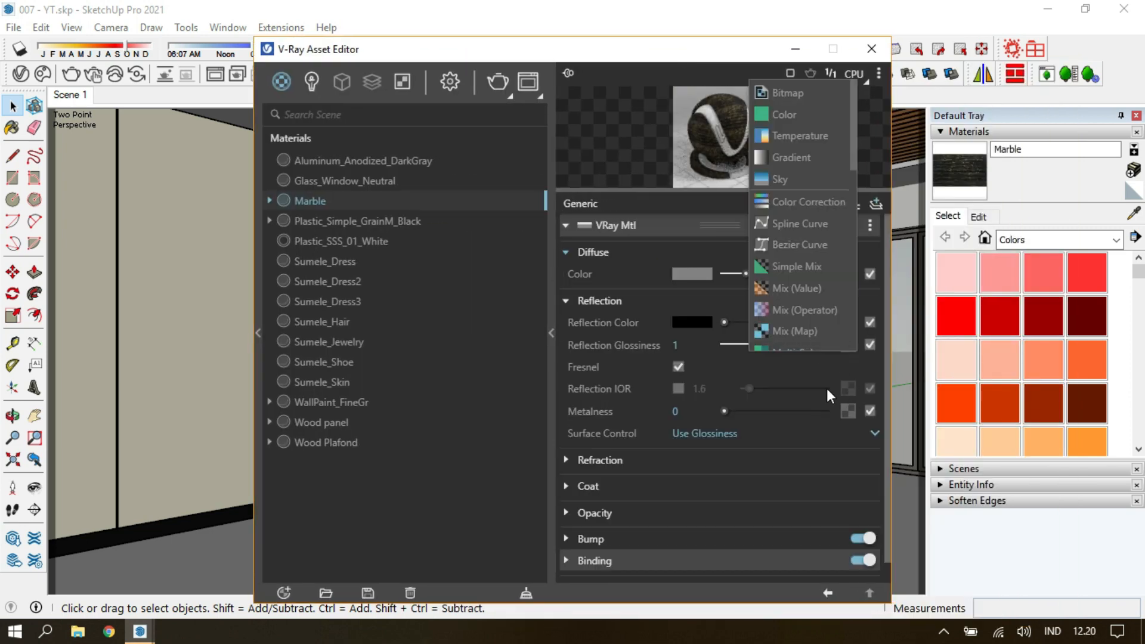
left_click(790, 94)
left_click(806, 211)
left_click(736, 440)
left_click(786, 272)
left_click(787, 293)
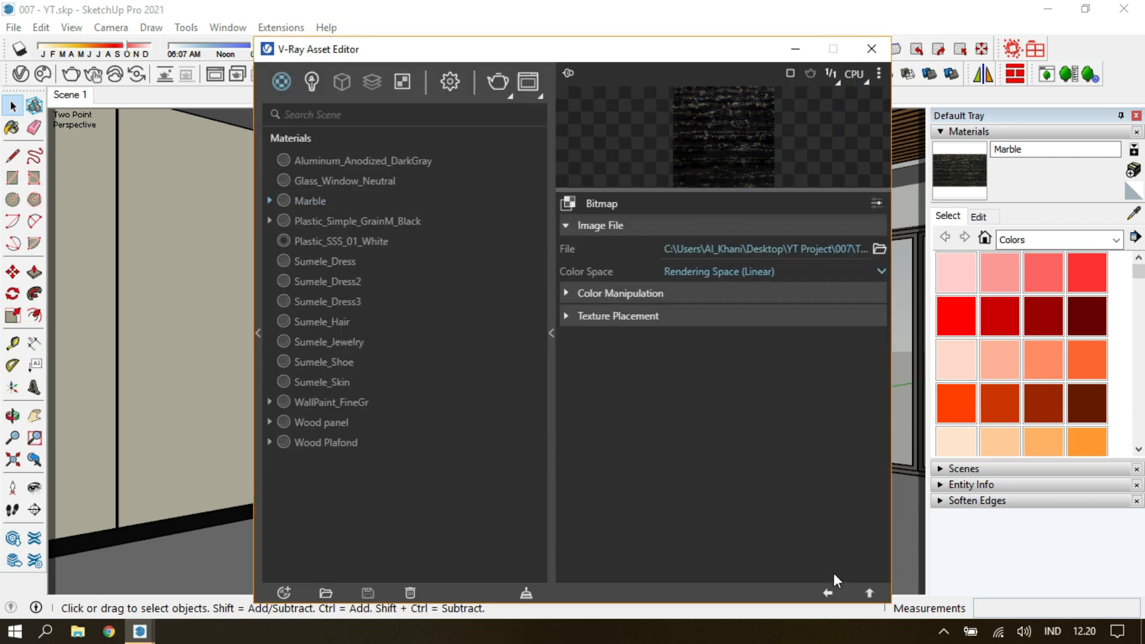
left_click(829, 592)
Switch the material preview to a floor, then brighten the Marble's reflection color to near white and set metalness to 1.
left_click(811, 72)
left_click(802, 225)
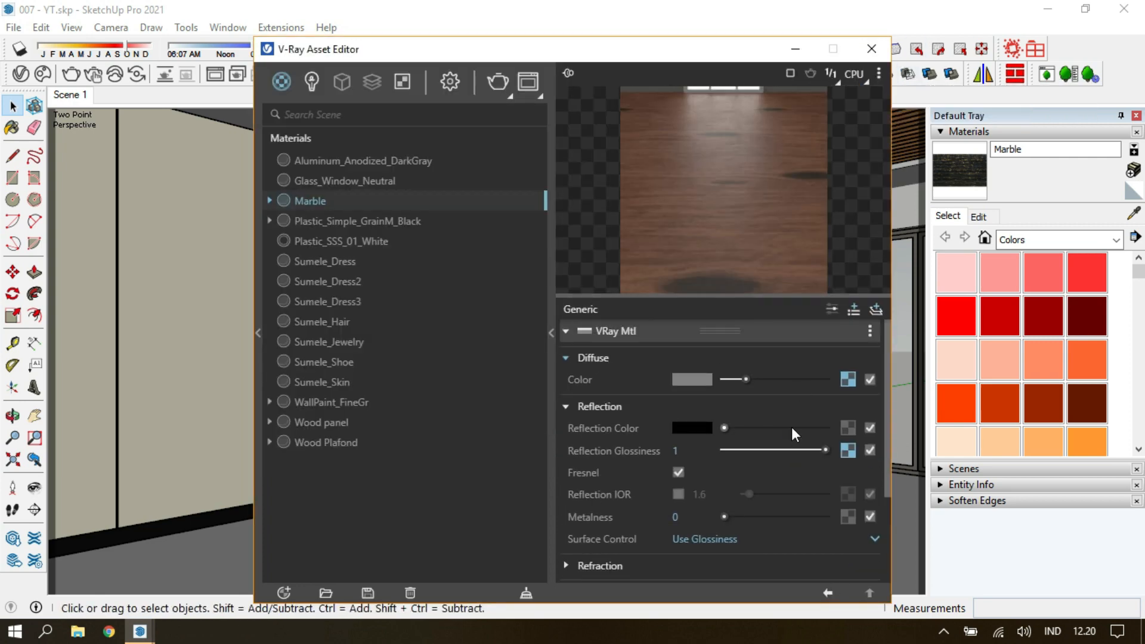
left_click_drag(599, 49, 503, 34)
mouse_move(683, 413)
left_mouse_down()
mouse_move(712, 410)
mouse_move(703, 412)
left_mouse_up()
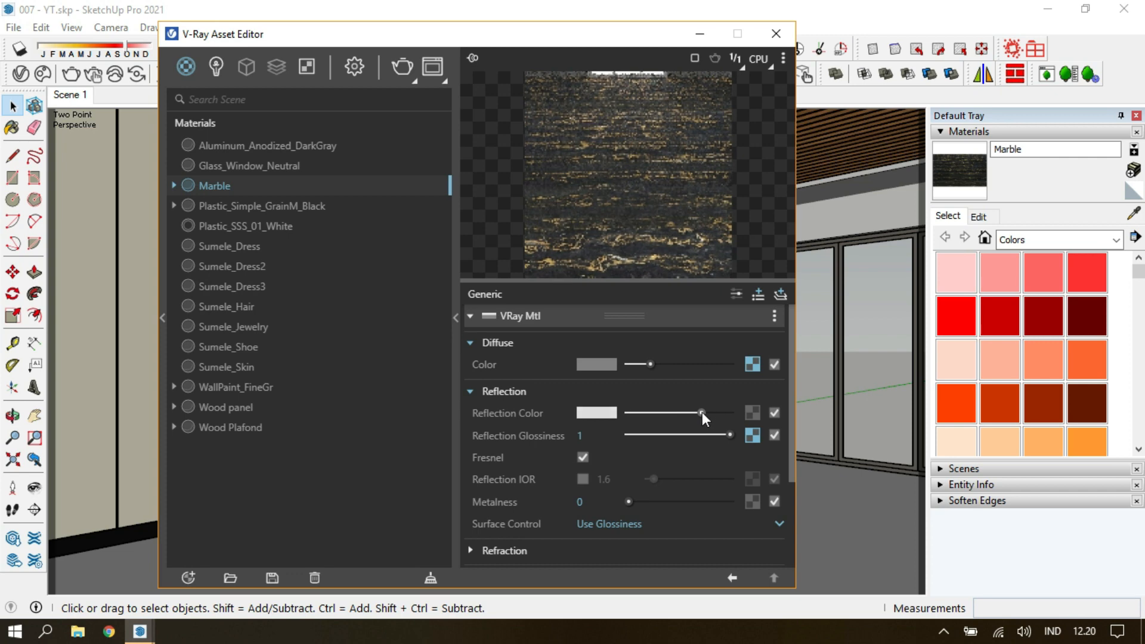
left_click_drag(632, 505, 742, 507)
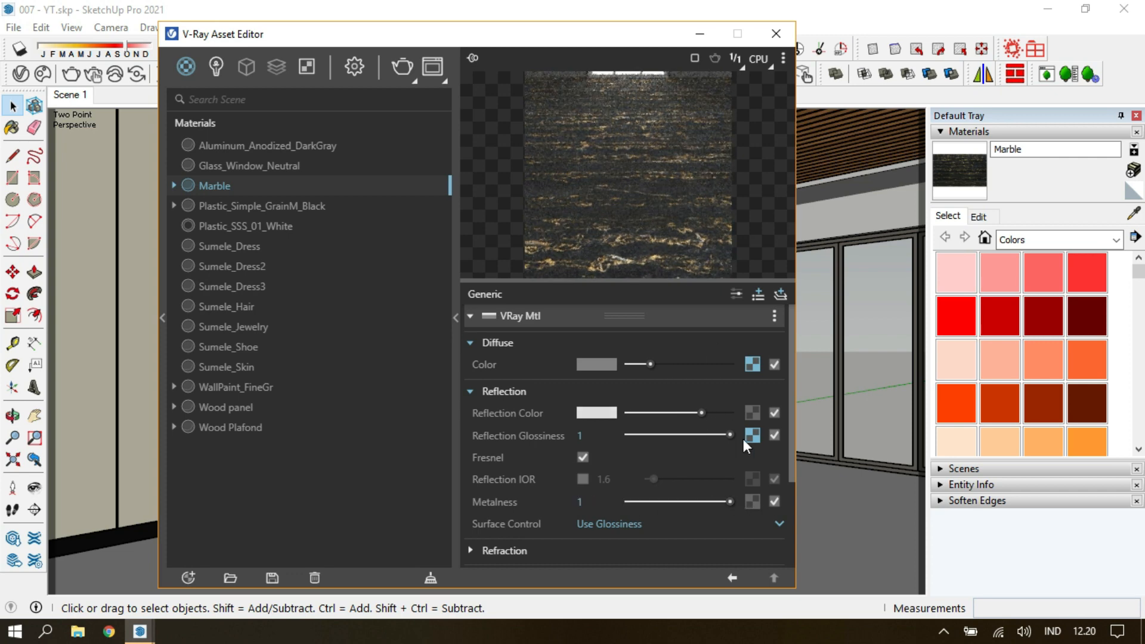
Change the specular map's color space, switch the Marble's surface control to Use Roughness and set a light grey reflection color.
left_click(752, 413)
left_click(677, 363)
left_click(664, 401)
left_click(732, 577)
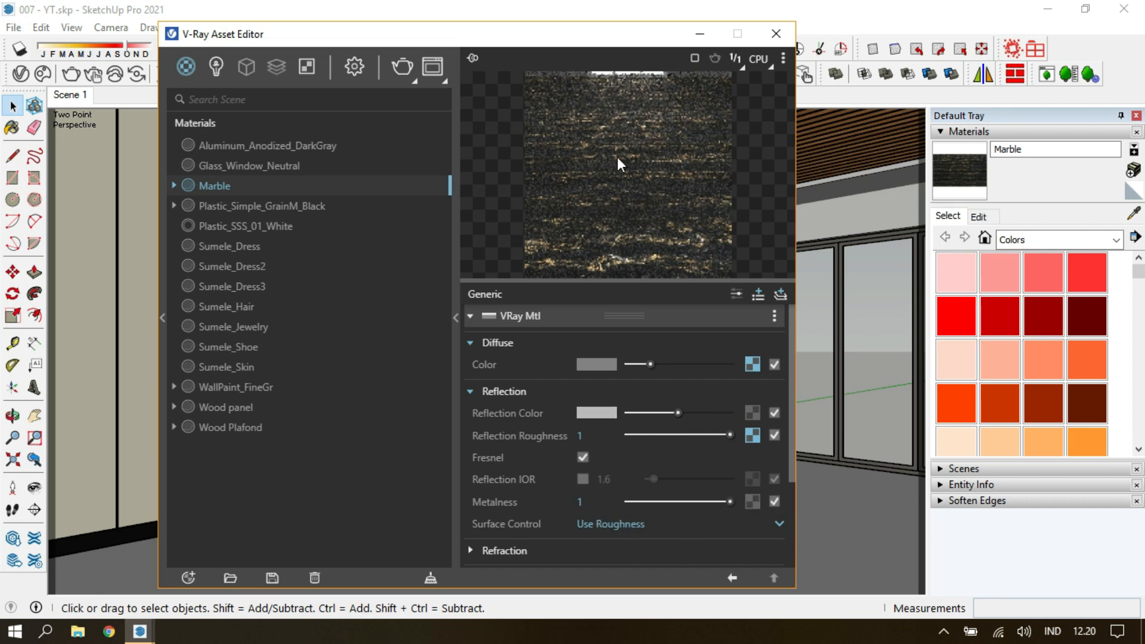
left_click_drag(678, 412, 698, 412)
Load PORTORO GOLD_POLISHED_MARBLE-2-normal.jpg as the Marble's bump map, change its color space and set the bump amount to 0.1.
scroll(685, 212, "down", 3)
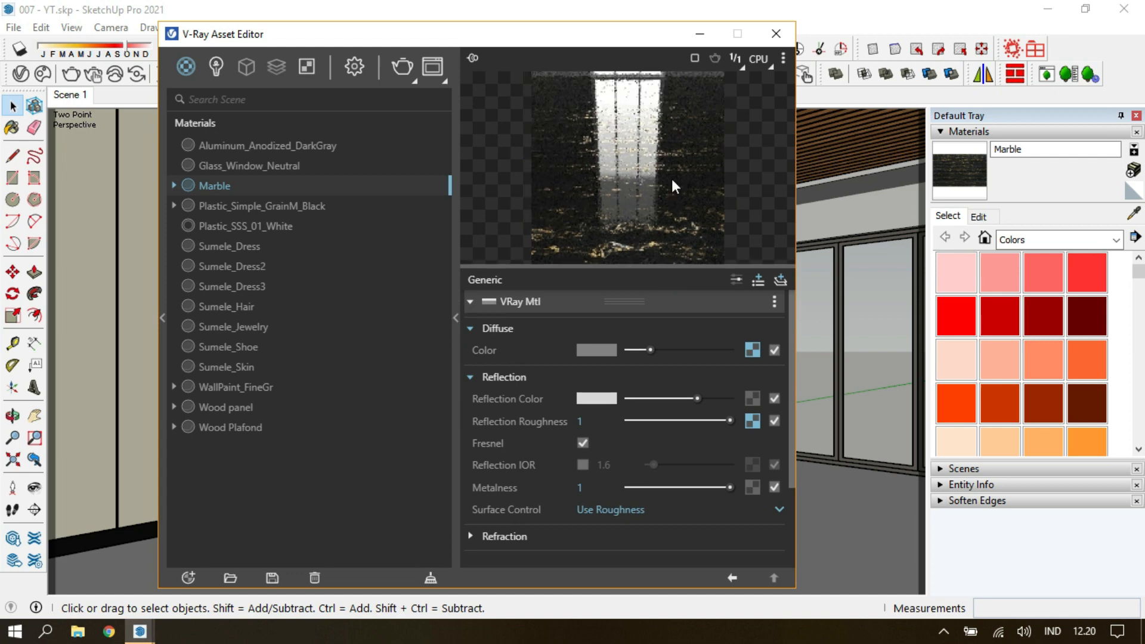
left_click(773, 535)
left_click(734, 81)
left_click(624, 217)
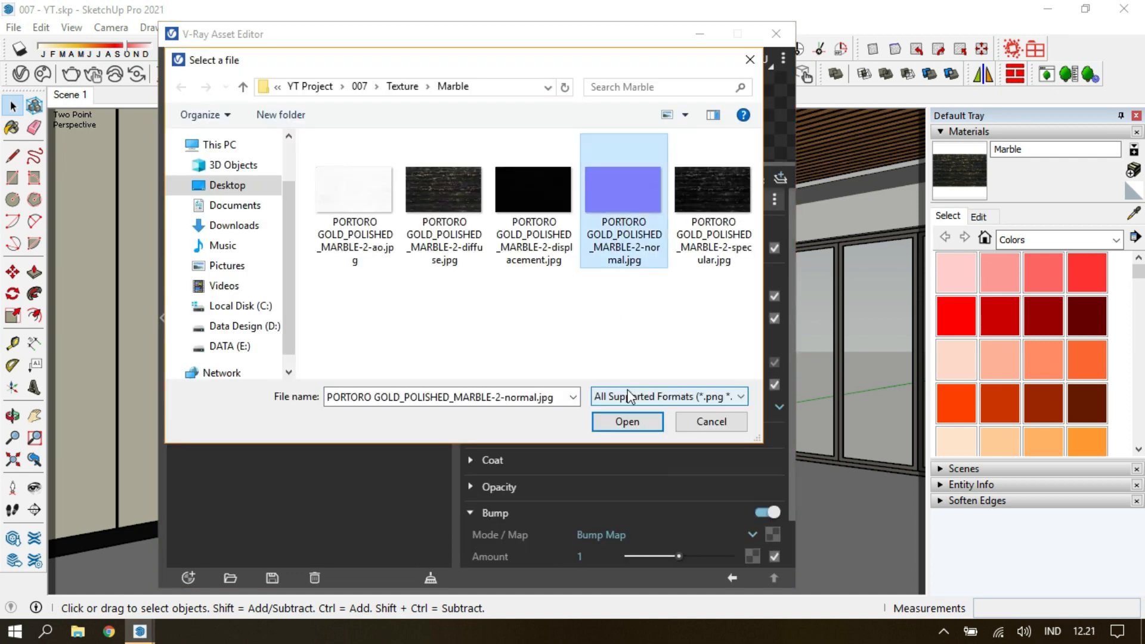
left_click(627, 421)
left_click(608, 246)
left_click(611, 270)
left_click(732, 578)
double_click(581, 542)
type("0.1")
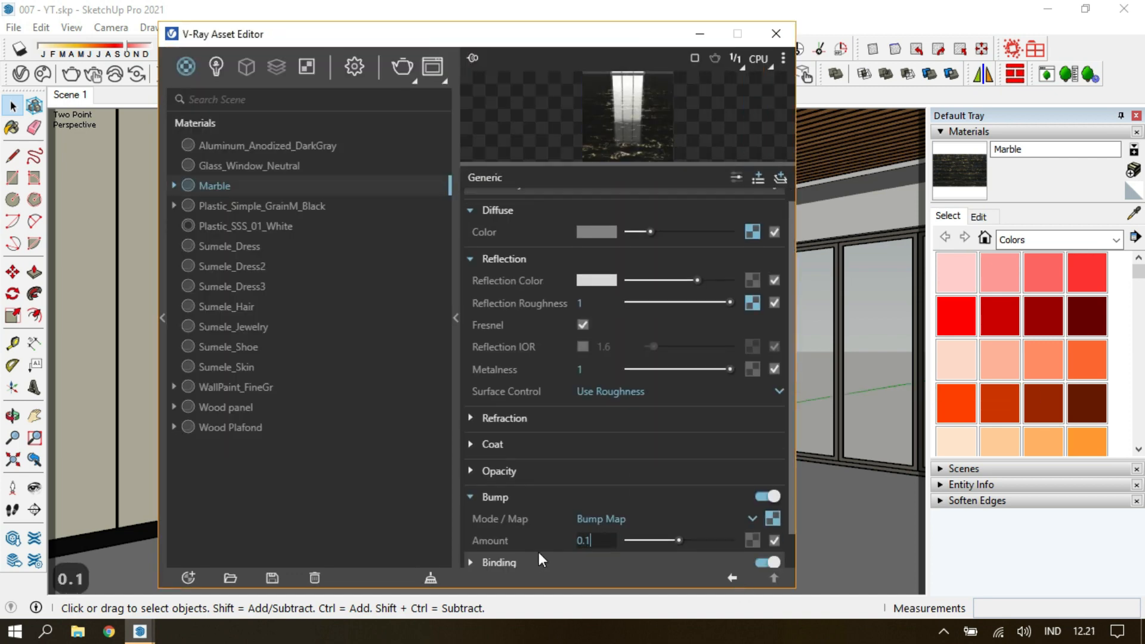
left_click(594, 562)
Add displacement to the Marble using PORTORO GOLD_POLISHED_MARBLE-2-displacement.jpg with an amount of 0.05.
left_click(720, 257)
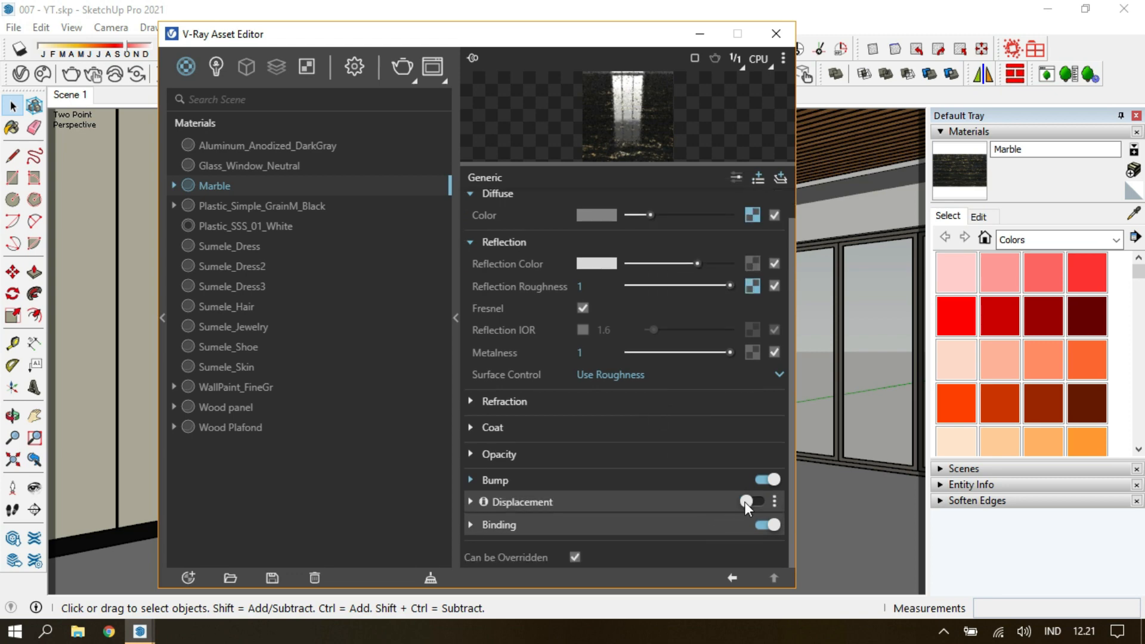
left_click(773, 502)
left_click(734, 82)
double_click(535, 245)
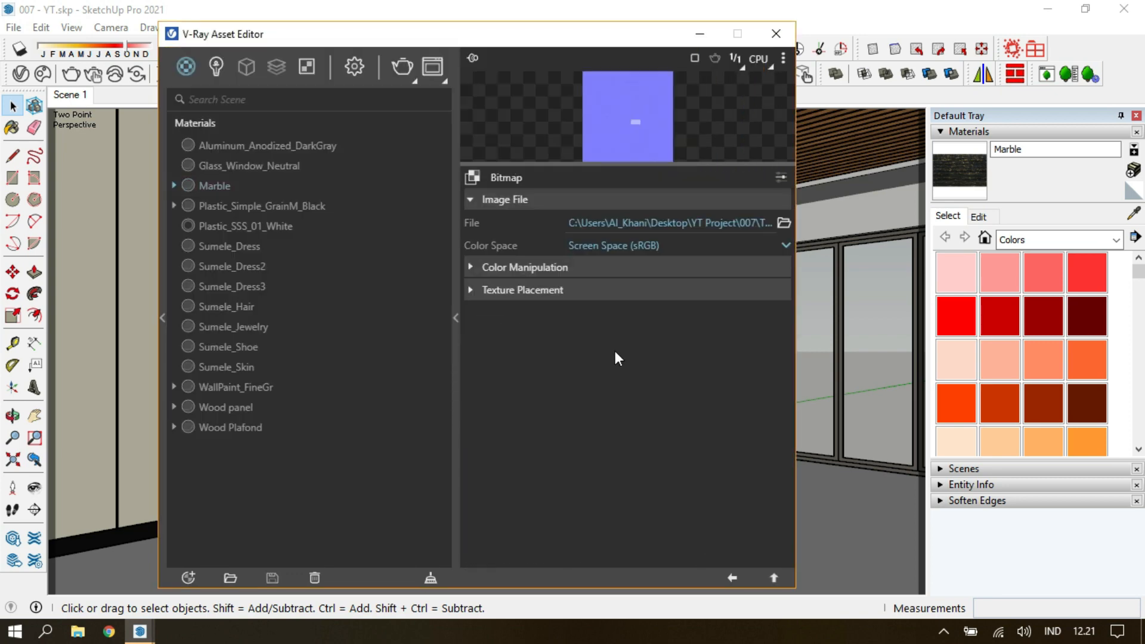
left_click(732, 578)
double_click(572, 355)
type("0.1")
key("Return")
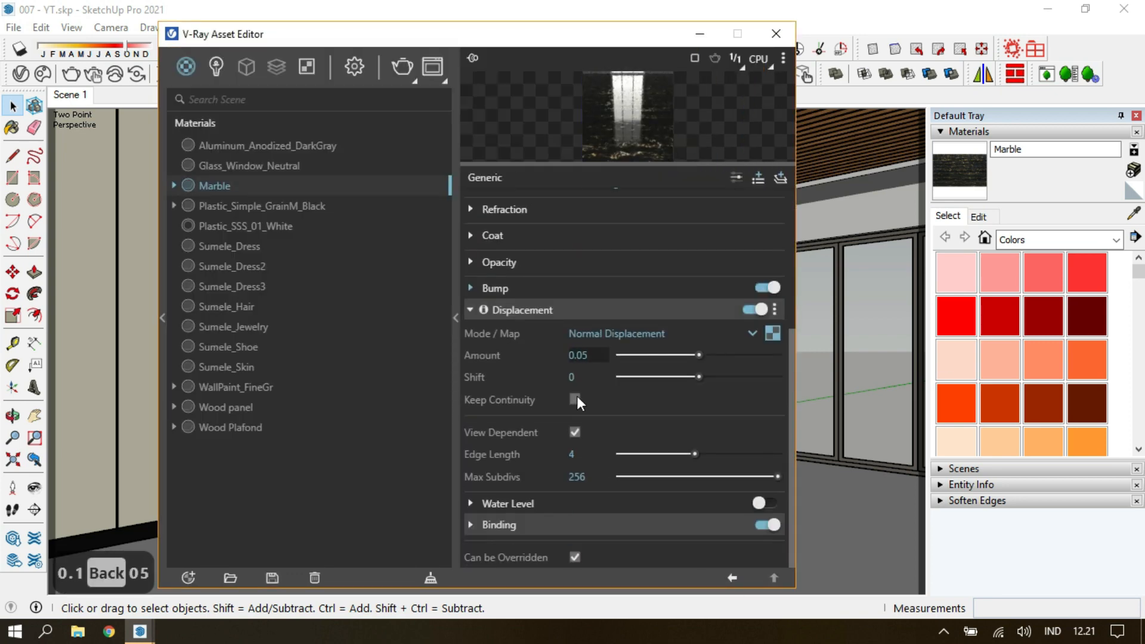
left_click(775, 34)
Draw a rectangle on the back wall covering the backsplash between the wooden wall cabinets and the countertop.
key("b")
key("space")
double_click(470, 325)
scroll(655, 369, "up", 5)
key("r")
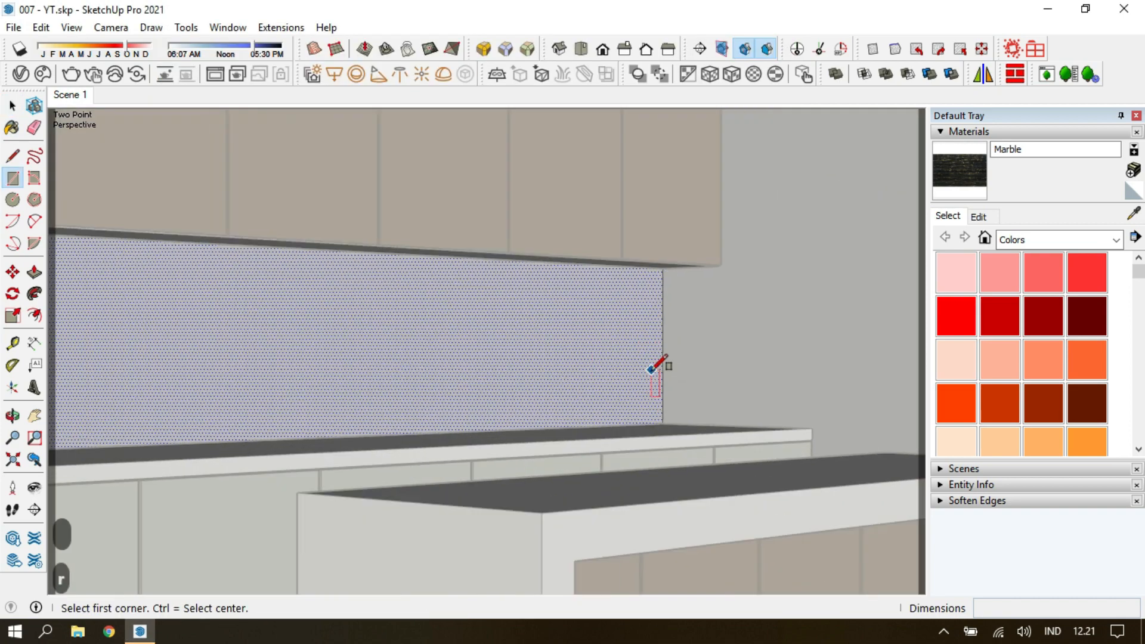
left_click(685, 381)
mouse_move(607, 370)
middle_mouse_down()
mouse_move(573, 355)
mouse_move(602, 322)
middle_mouse_up()
left_click(182, 284)
Paint the backsplash face on the back wall with Marble.
key("space")
middle_click_drag(286, 322, 333, 364)
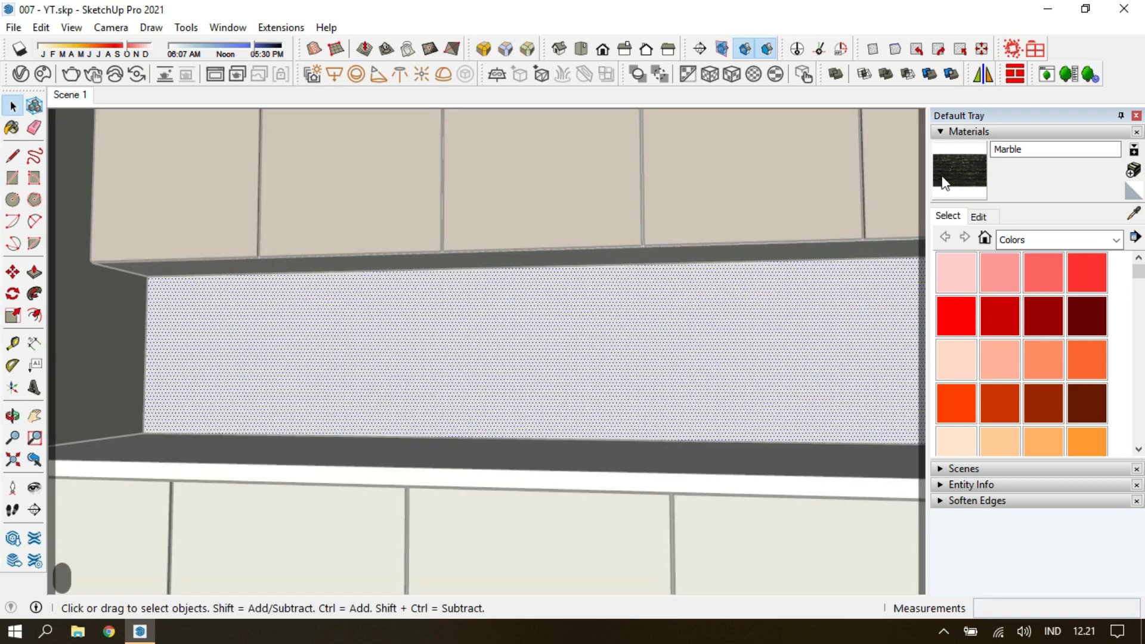
left_click(954, 178)
left_click(507, 375)
middle_click_drag(520, 421, 655, 369)
mouse_move(656, 369)
middle_mouse_down("shift")
mouse_move(334, 438)
mouse_move(684, 386)
middle_mouse_up("shift")
key("space")
key("Escape")
Draw a rectangle about 1.40 by 0.77 m on the side wall at the countertop end near the glass doors.
scroll(686, 365, "up", 4)
key("r")
key("k")
middle_click_drag(638, 224, 834, 219)
left_click(545, 204)
middle_click_drag(574, 237, 510, 179, "shift")
scroll(685, 527, "up", 3)
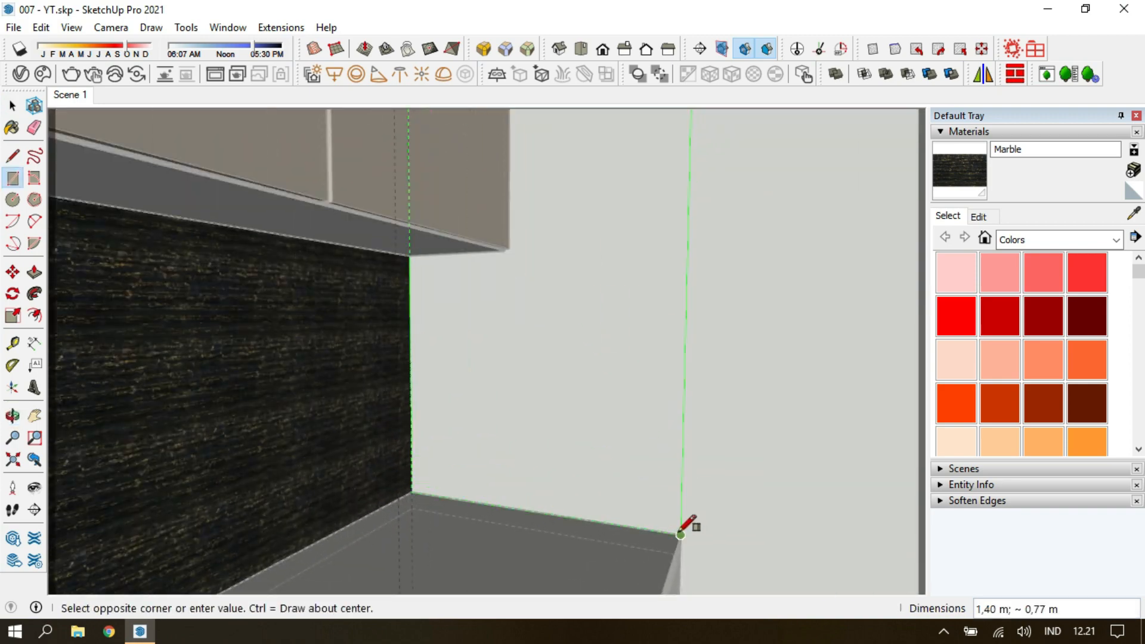
middle_click_drag(685, 528, 560, 360, "shift")
left_click(558, 360)
Paint the rectangle on the side wall near the glass doors with Marble.
key("space")
left_click(507, 298)
left_click(942, 182)
left_click(478, 242)
mouse_move(478, 242)
middle_mouse_down()
mouse_move(360, 360)
mouse_move(601, 378)
mouse_move(388, 326)
middle_mouse_up()
middle_click_drag(388, 326, 391, 421)
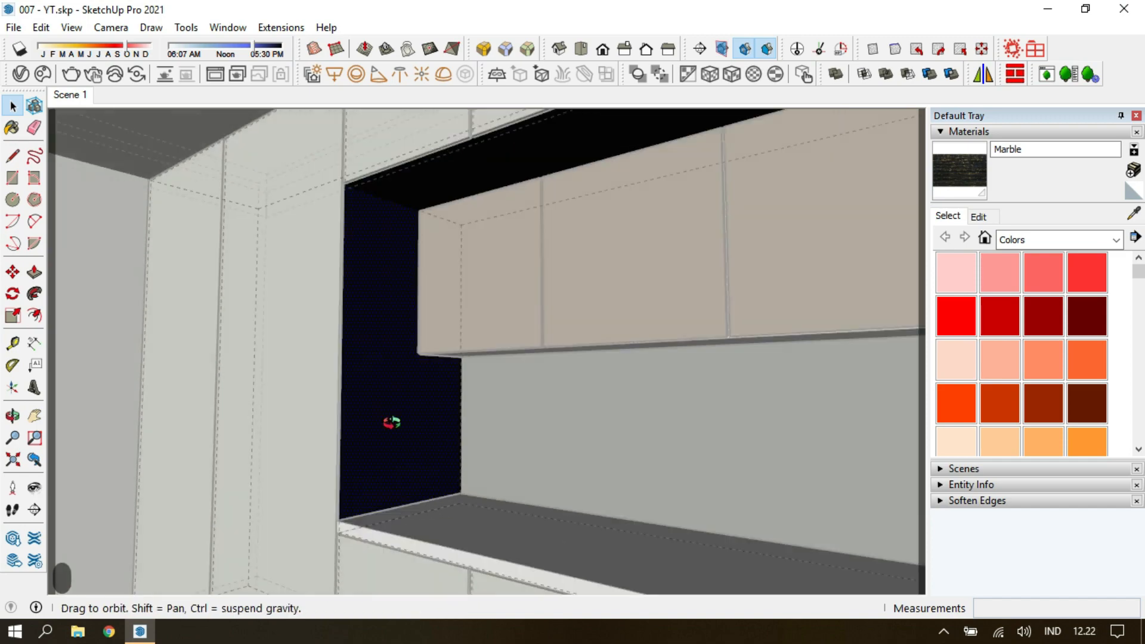
Draw a rectangle on the side face next to the tall cabinets, paint it with Marble and leave the group.
scroll(357, 184, "up", 3)
key("r")
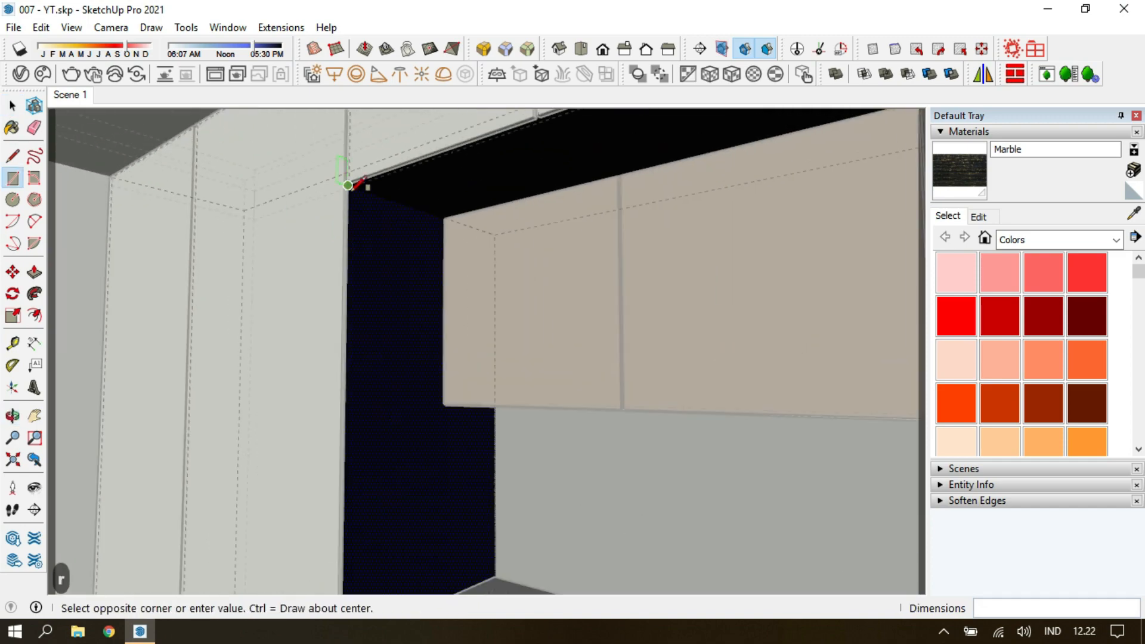
left_click(353, 184)
scroll(475, 501, "up", 3)
left_click(952, 186)
left_click(427, 339)
middle_click_drag(427, 340, 473, 404)
key("space")
key("Escape")
key("Escape")
key("Escape")
Set the Marble texture's width to 2 m.
left_click(978, 217)
scroll(554, 417, "up", 4)
middle_click_drag(554, 417, 409, 442)
left_click_drag(983, 406, 959, 406)
type("2m")
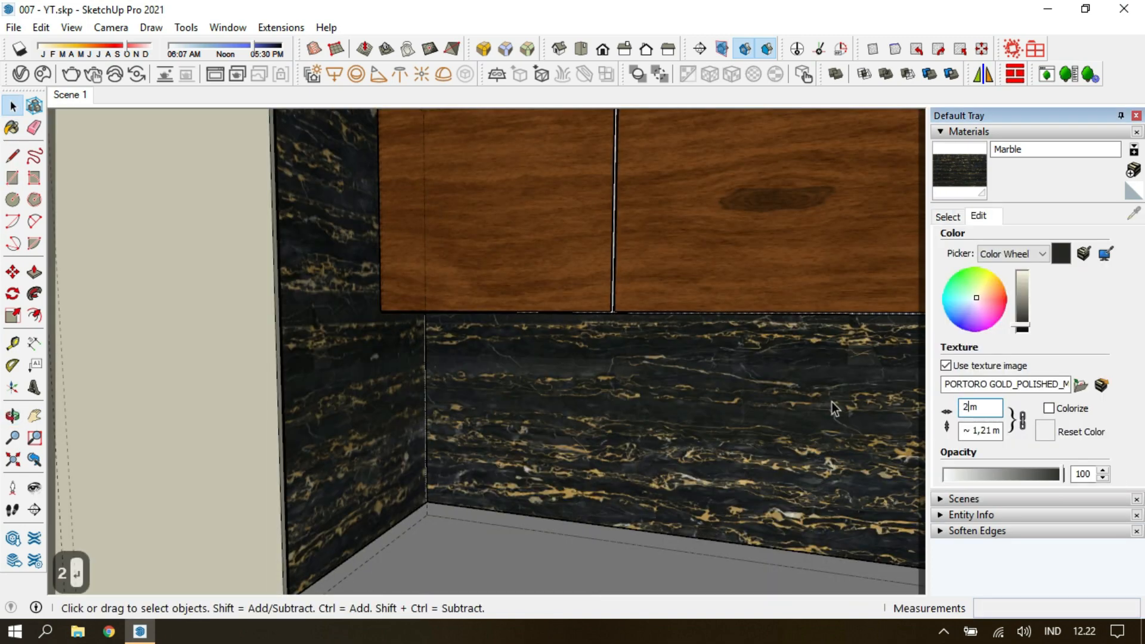
Paint the countertop along the cabinet wall with Marble.
scroll(520, 410, "down", 3)
key("Escape")
left_click(590, 422)
mouse_move(519, 409)
middle_mouse_down()
mouse_move(591, 423)
mouse_move(577, 411)
middle_mouse_up()
key("b")
left_click(544, 426)
key("space")
double_click(576, 401)
left_click(576, 401)
right_click(577, 401)
key("Escape")
key("Escape")
Turn off the back-edge display and rotate the Marble texture on the wall countertop's top face.
key("k")
double_click(559, 410)
left_click(559, 410)
right_click(492, 422)
mouse_move(644, 312)
left_click(698, 311)
right_click(558, 417)
mouse_move(605, 483)
left_click(693, 484)
left_click(603, 436)
key("Escape")
key("Escape")
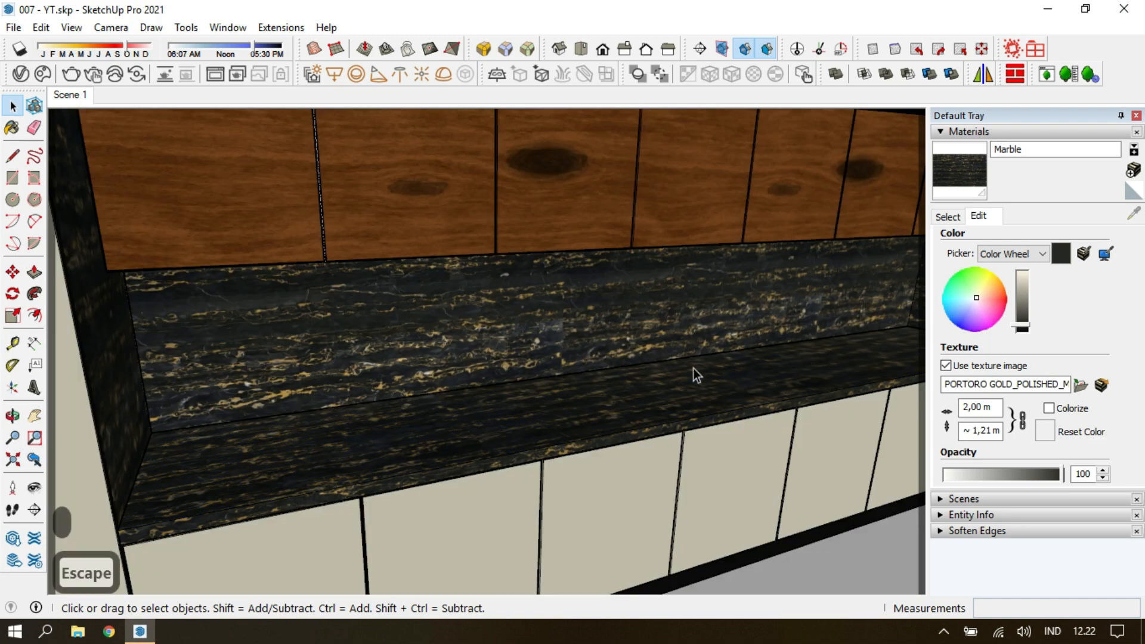
Set the Marble texture's width to 2.20 m.
middle_click_drag(692, 369, 726, 419)
middle_click_drag(453, 468, 427, 460)
scroll(429, 462, "up", 3)
key("Escape")
left_click(538, 472)
scroll(539, 474, "down", 3)
middle_click_drag(539, 474, 596, 398)
key("Escape")
key("Escape")
key("Escape")
scroll(653, 428, "down", 3)
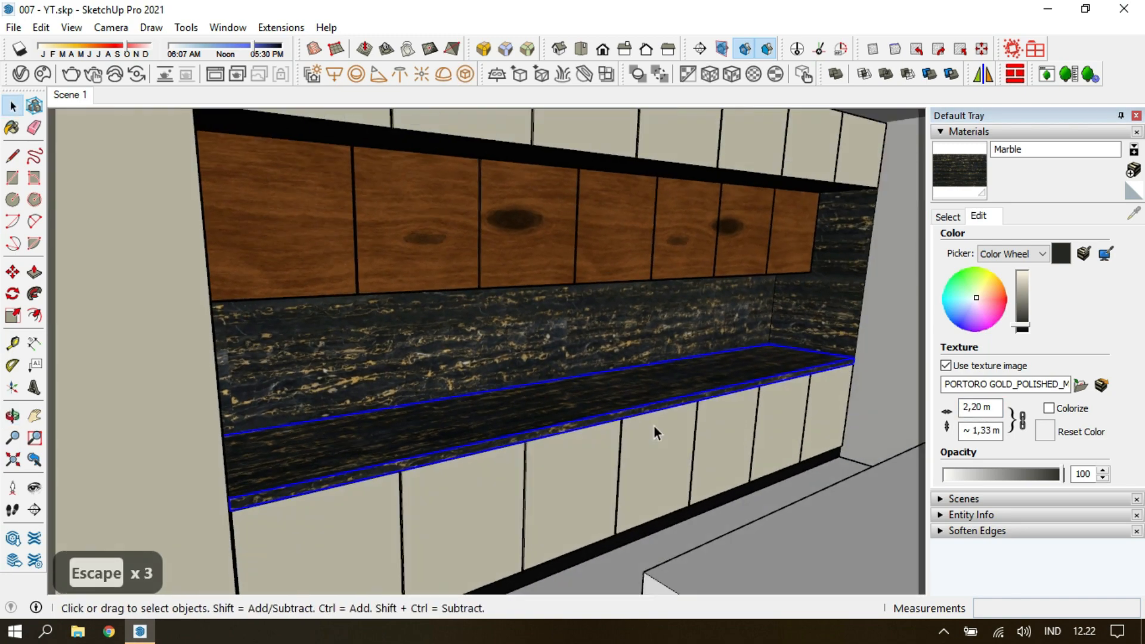
Paint the kitchen island's top and leg frame with Marble.
left_click(70, 95)
left_click(549, 482)
left_click(960, 171)
left_click(538, 445)
Open the island frame group and rotate the Marble texture on the near end face so the veins run vertically.
key("space")
middle_click_drag(544, 440, 607, 499)
double_click(607, 500)
right_click(607, 499)
triple_click(560, 524)
middle_click_drag(608, 423, 590, 310)
right_click(554, 363)
mouse_move(598, 255)
left_click(748, 255)
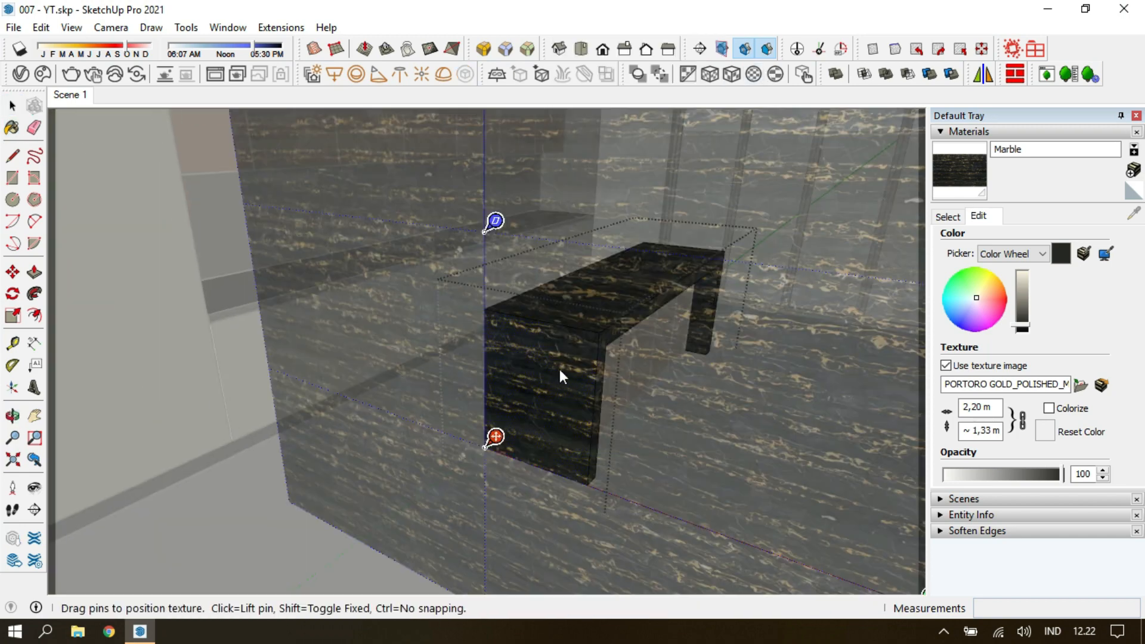
left_click(689, 438)
key("Return")
Sample the rotated Marble from the island's end face and apply it to other faces of the frame.
scroll(551, 353, "up", 4)
left_click(951, 217)
left_click(1133, 213)
left_click(537, 381)
middle_click_drag(554, 376, 310, 276)
left_click(444, 498)
middle_click_drag(444, 498, 850, 432)
scroll(511, 455, "down", 3)
left_click(495, 417)
middle_click_drag(495, 417, 558, 377)
key("Escape")
key("Escape")
Select the island frame's marble faces and round their edges using Round Corner with an offset of 0.01 m.
left_click(546, 326, "shift")
left_click(428, 333, "shift")
middle_click_drag(447, 340, 475, 368)
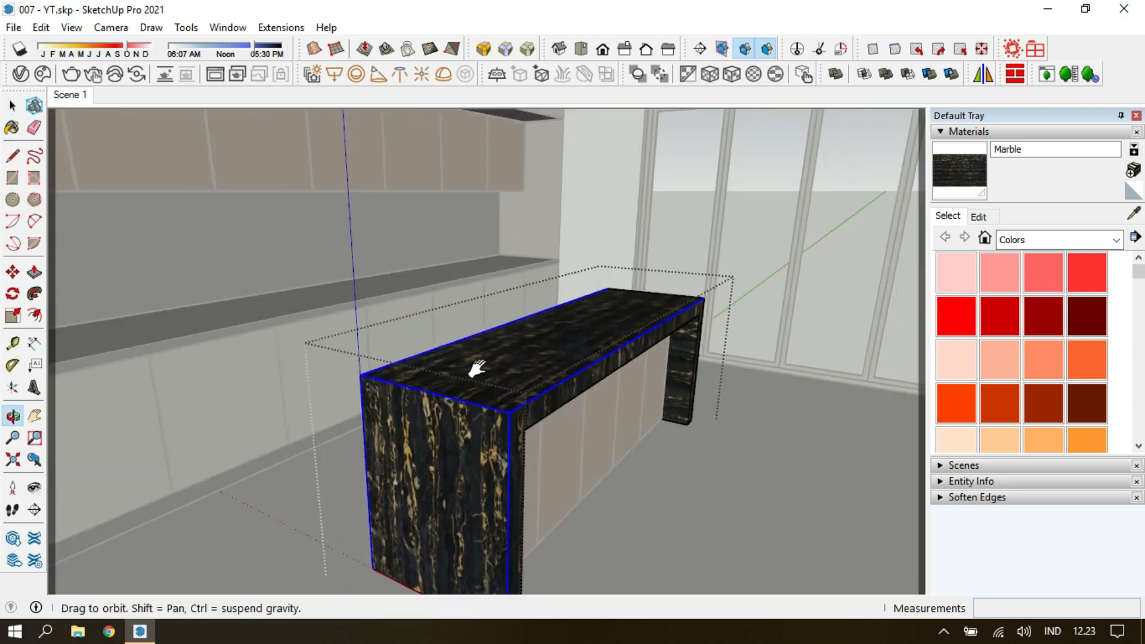
scroll(671, 304, "up", 3)
left_click(671, 299, "shift")
middle_click_drag(670, 298, 295, 377)
left_click(422, 414, "shift")
left_click(474, 372, "shift")
left_click(394, 432, "shift")
left_click(384, 421, "shift")
middle_click_drag(388, 421, 325, 406)
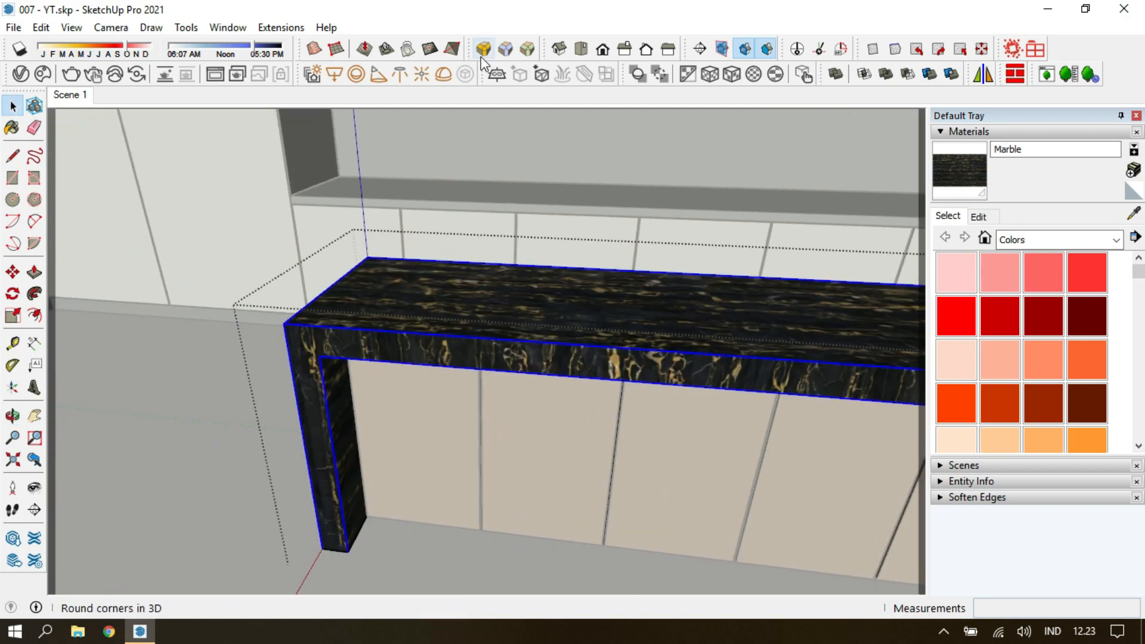
left_click(325, 146)
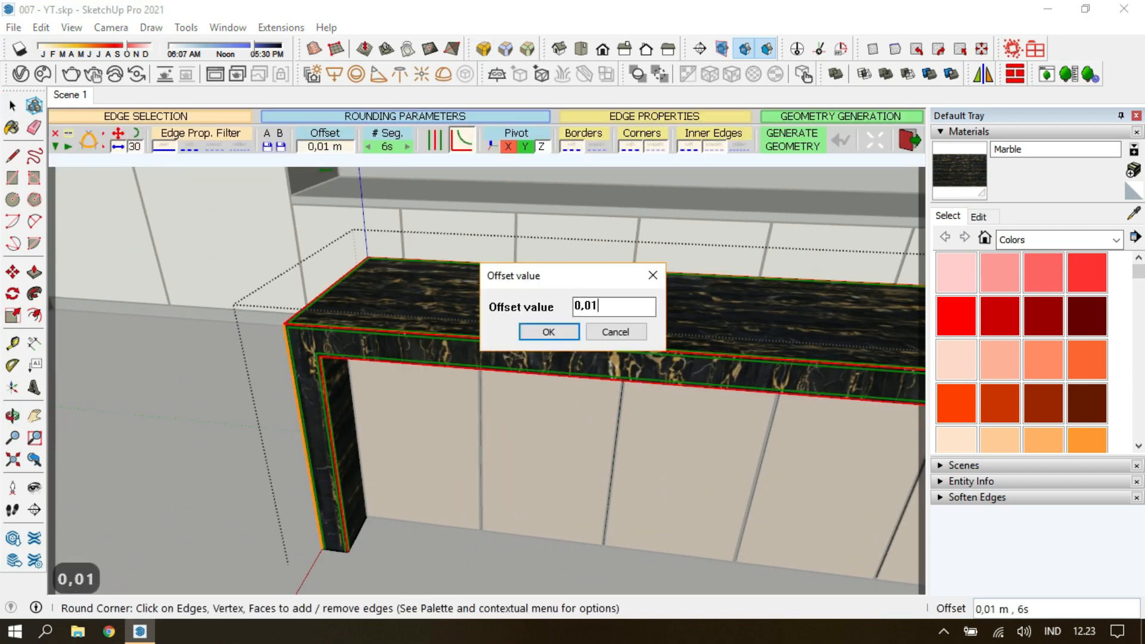
left_click(528, 332)
left_click(228, 417)
middle_click_drag(228, 416, 537, 354)
Open the wall countertop group, round its edges with Round Corner and return to the Scene 1 view.
scroll(636, 354, "up", 3)
middle_click_drag(636, 354, 339, 241, "shift")
key("Escape")
double_click(339, 244)
scroll(339, 243, "up", 3)
left_click(382, 337)
left_click(484, 49)
left_click(794, 473)
middle_click_drag(794, 472, 634, 440)
key("Escape")
key("Escape")
left_click(71, 96)
Create a generic V-Ray material named Marble Floor.
left_click(19, 76)
mouse_move(251, 556)
left_click(349, 293)
type("Marble Floor")
key("Return")
Load the GRISH BHOPAL LIGHT - HONED - LIMESTONE diffuse image as Marble Floor's diffuse colour bitmap.
left_click(759, 248)
left_click(667, 256)
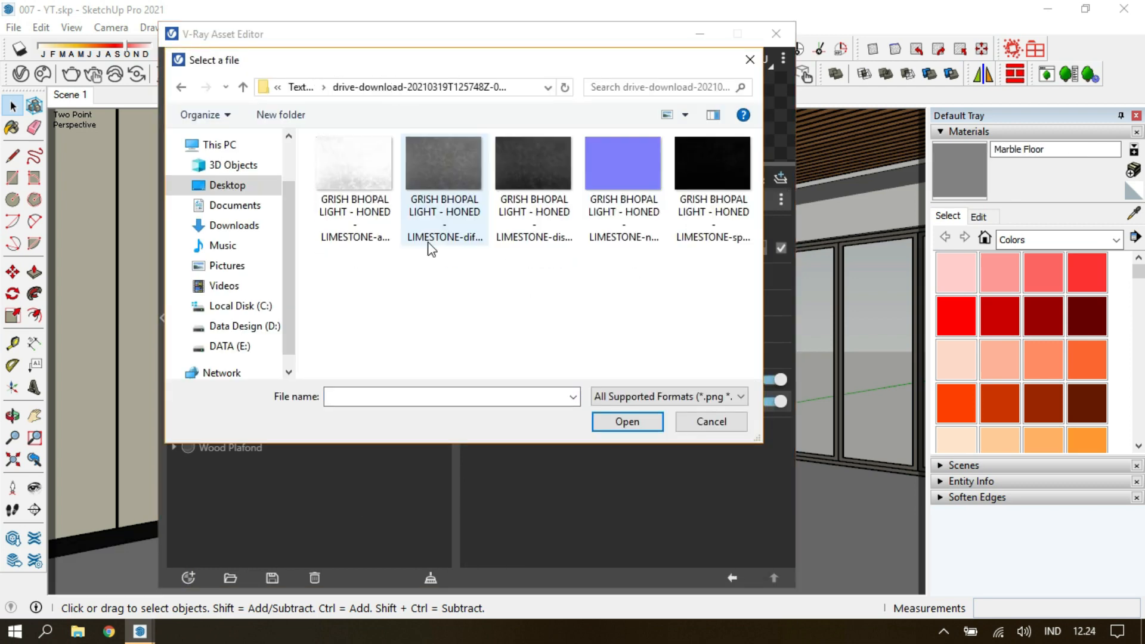
double_click(429, 248)
left_click(732, 578)
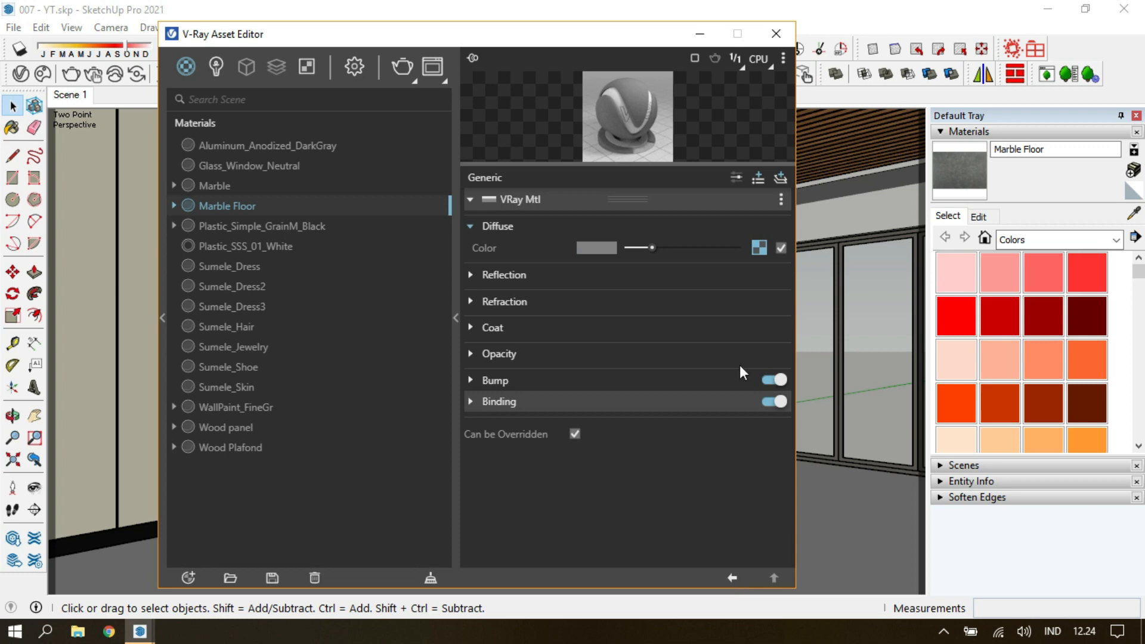
Assign the GRISH BHOPAL LIGHT limestone specular image as the bitmap for Marble Floor's reflection roughness.
left_click(720, 280)
left_click(756, 321)
left_click(698, 89)
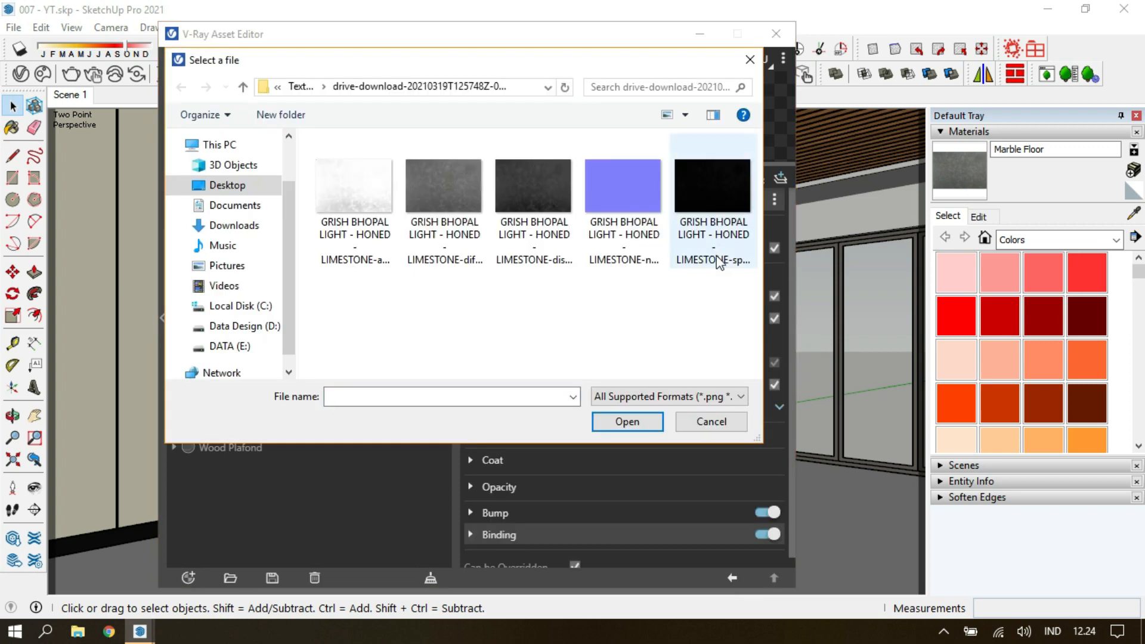
double_click(712, 196)
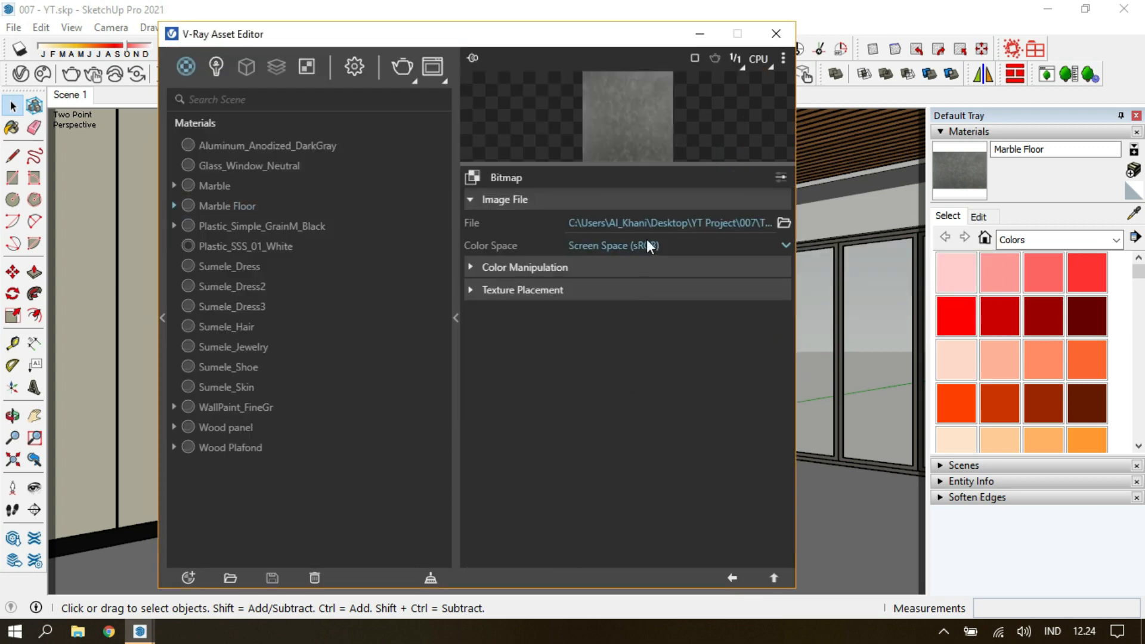
left_click(732, 577)
Switch the Marble Floor material preview to a floor scene.
left_click(783, 59)
left_click(692, 124)
left_click(629, 450)
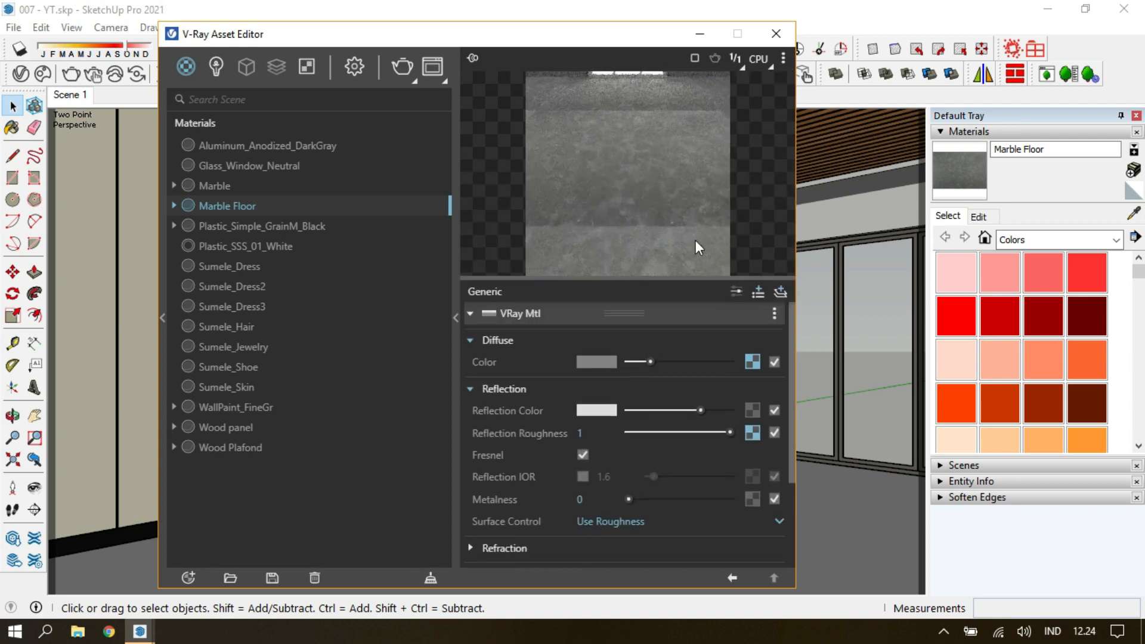
Load the limestone normal image as Marble Floor's bump map with the color space Rendering Space (Linear).
left_click(495, 515)
scroll(501, 515, "down", 2)
left_click(773, 482)
left_click(691, 77)
left_click(622, 194)
left_click(628, 422)
left_click(646, 248)
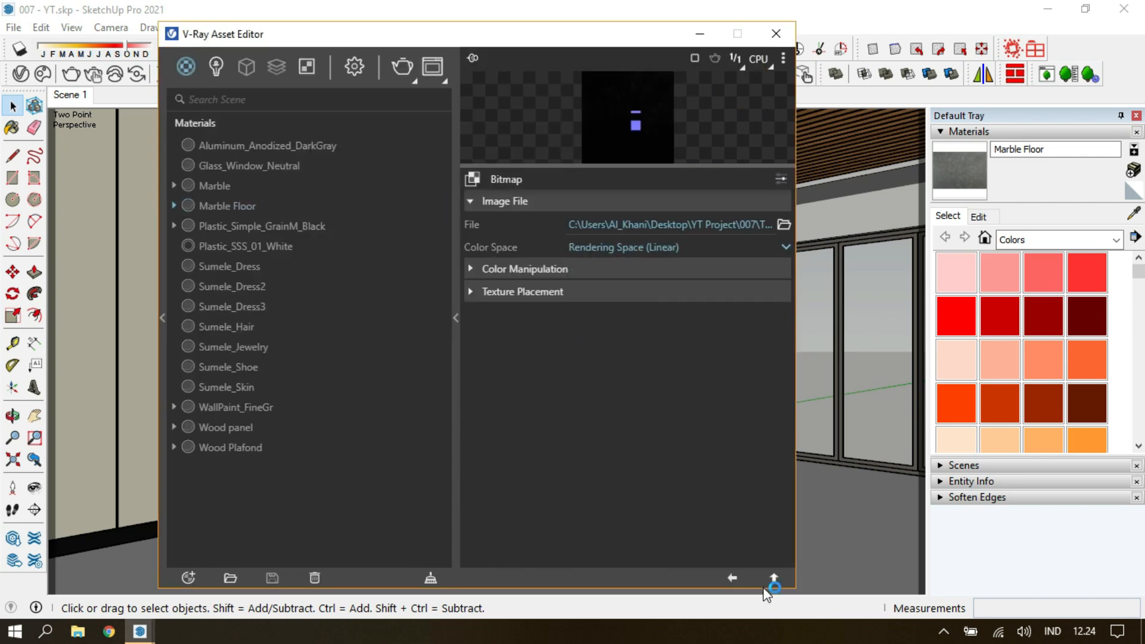
left_click(599, 461)
Add a Displacement attribute to Marble Floor using the limestone displacement image, adjust its amount and close the material editor.
left_click(758, 179)
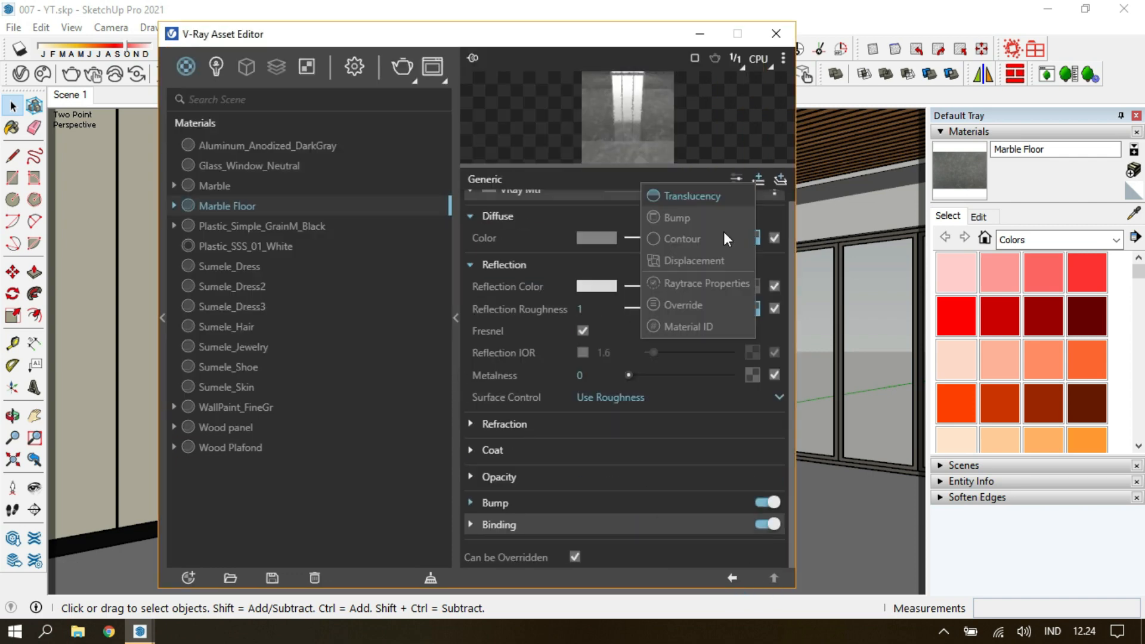
left_click(724, 260)
left_click(749, 503)
left_click(772, 505)
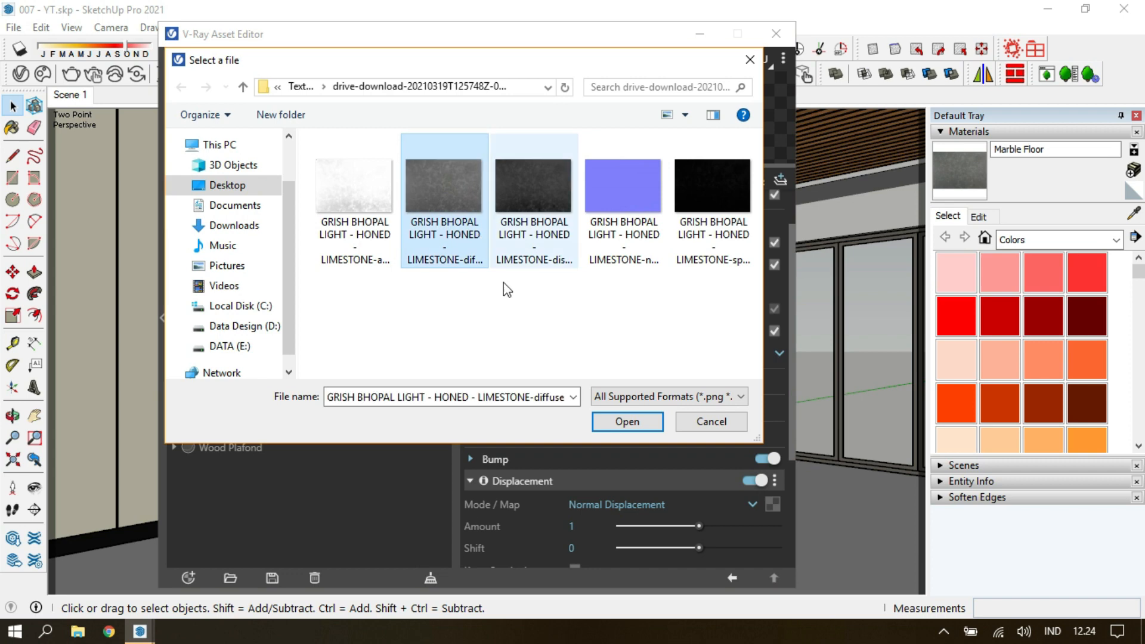
left_click(620, 420)
left_click(732, 578)
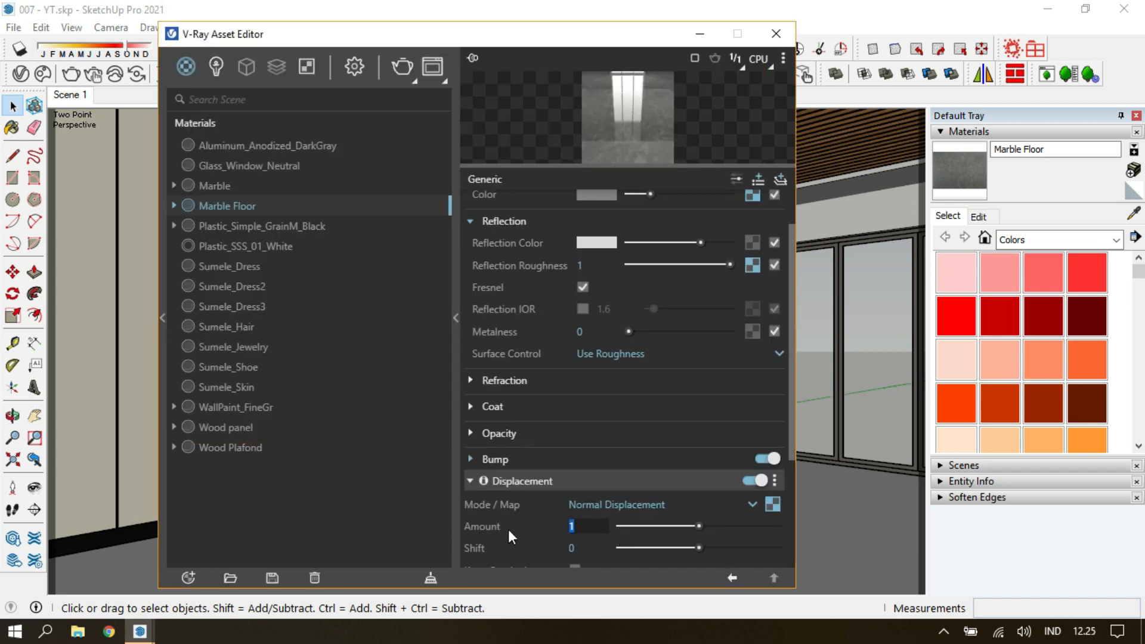
scroll(543, 485, "down", 2)
left_click(591, 395)
left_click(775, 33)
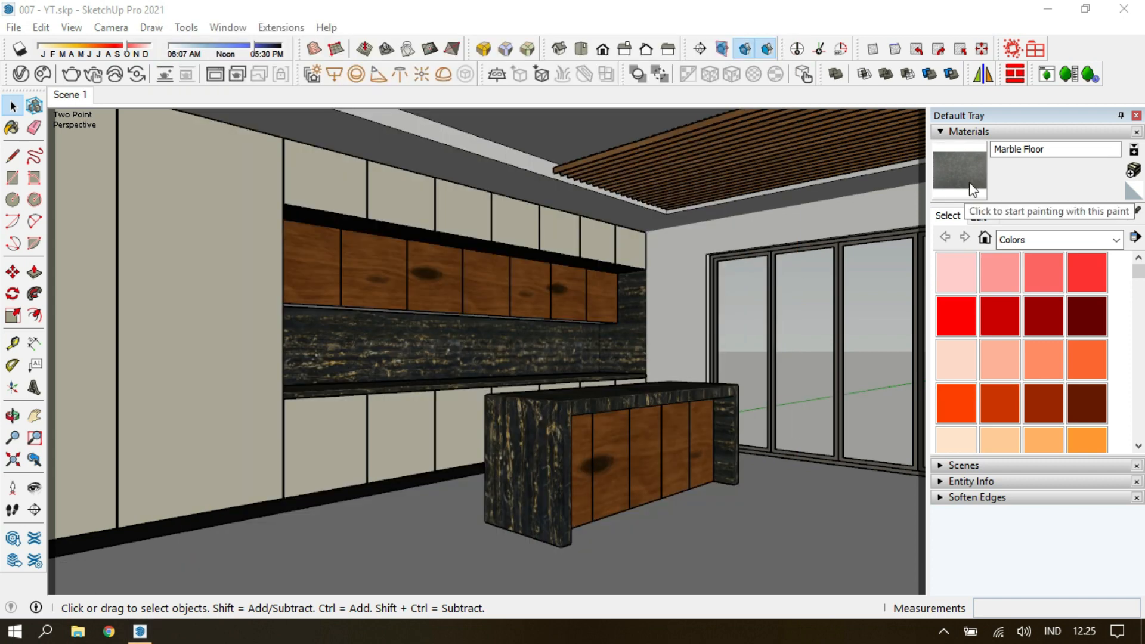
Paint the kitchen floor with Marble Floor.
key("b")
left_click(403, 527)
key("Escape")
Set the Marble Floor texture's width to 2.5 m.
right_click(418, 515)
left_click(608, 405)
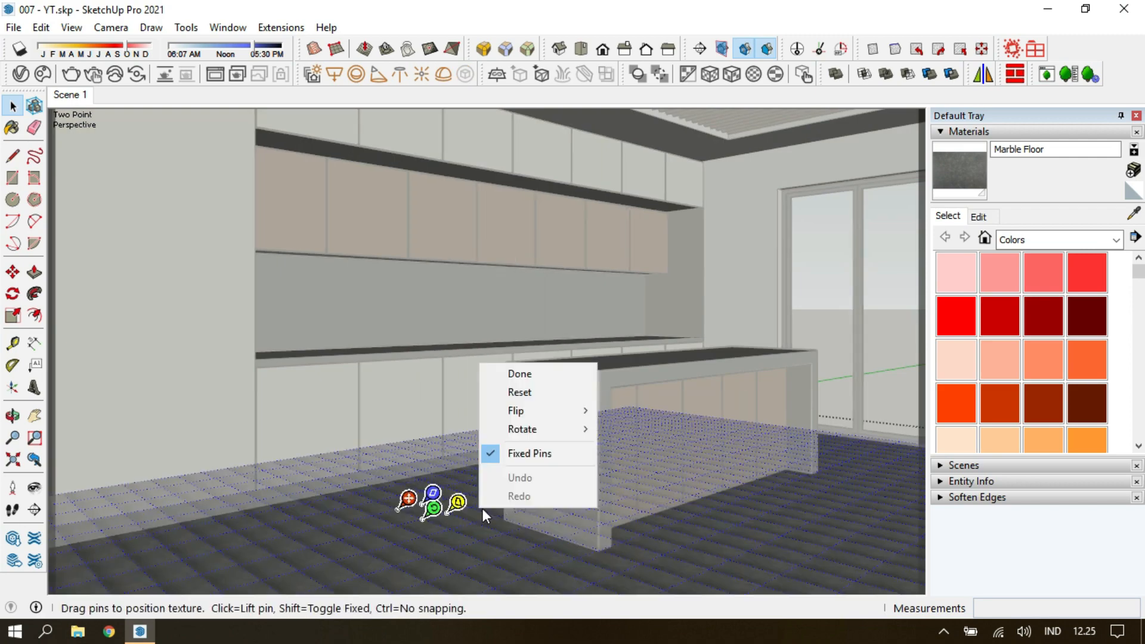
left_click(978, 216)
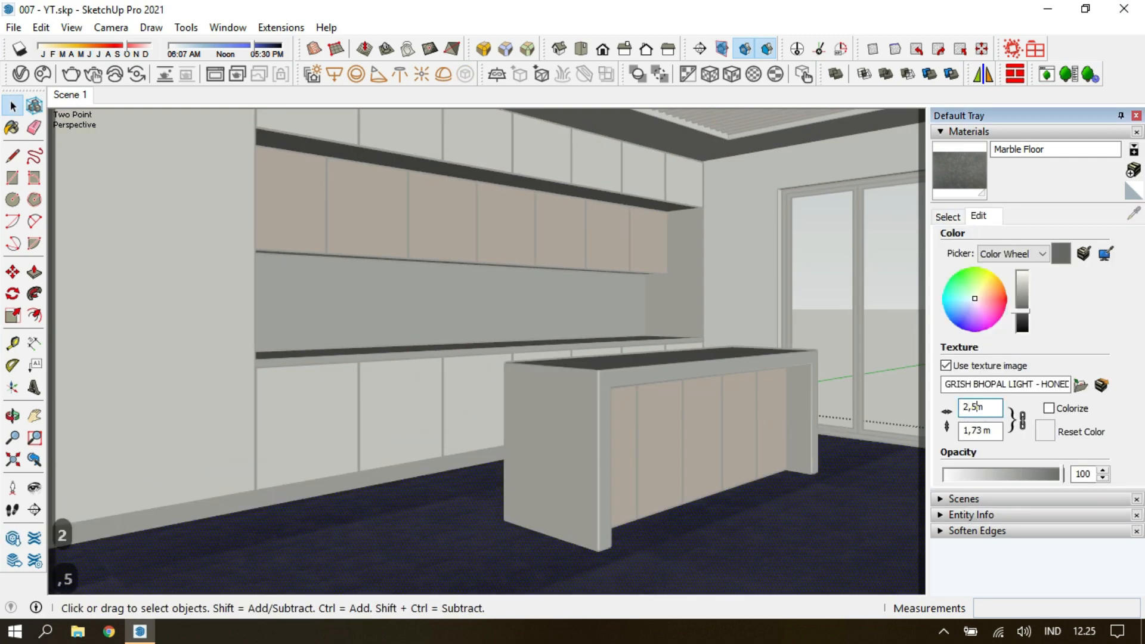
key("Escape")
key("Escape")
key("Escape")
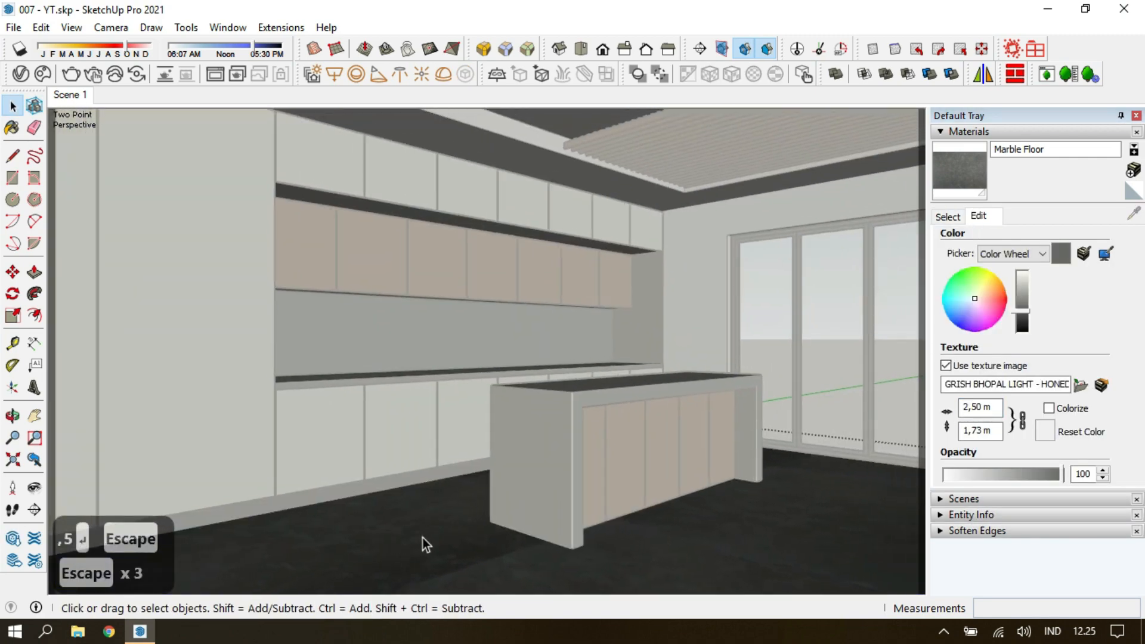
Reposition the Marble Floor texture on the floor in front of the island and restore the Scene 1 view.
right_click(424, 538)
left_click(620, 429)
left_click_drag(489, 553, 540, 587)
middle_click_drag(539, 587, 540, 500, "shift")
left_click_drag(540, 500, 567, 562)
left_click(70, 96)
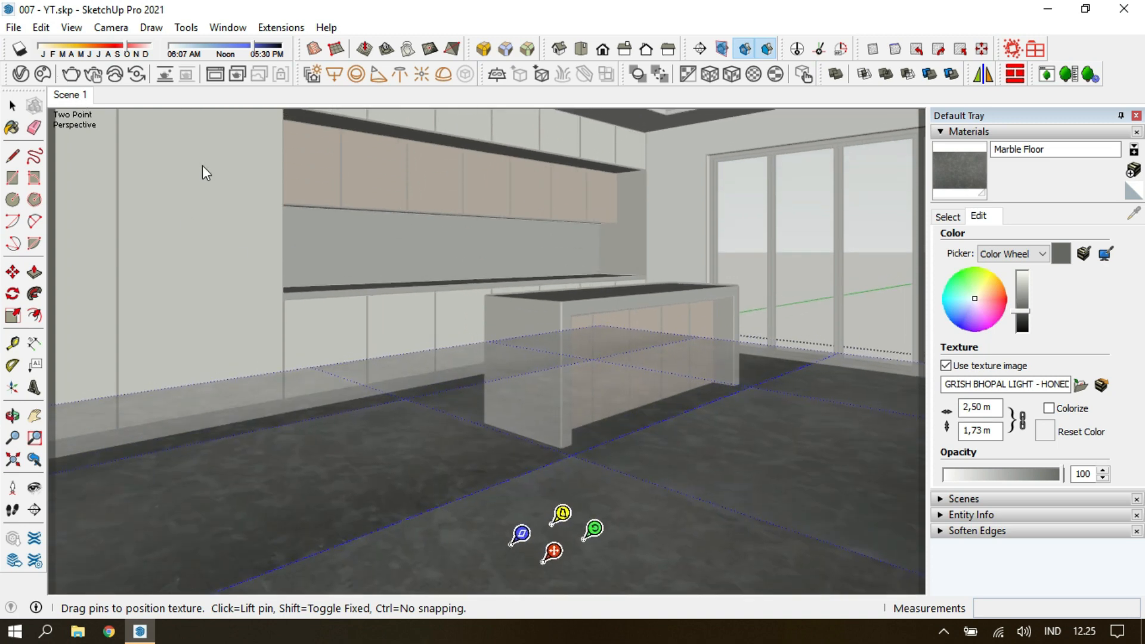
Set the Marble Floor texture's width to 4 m and shift the texture across the floor.
left_click_drag(983, 409, 952, 414)
type("4")
key("Return")
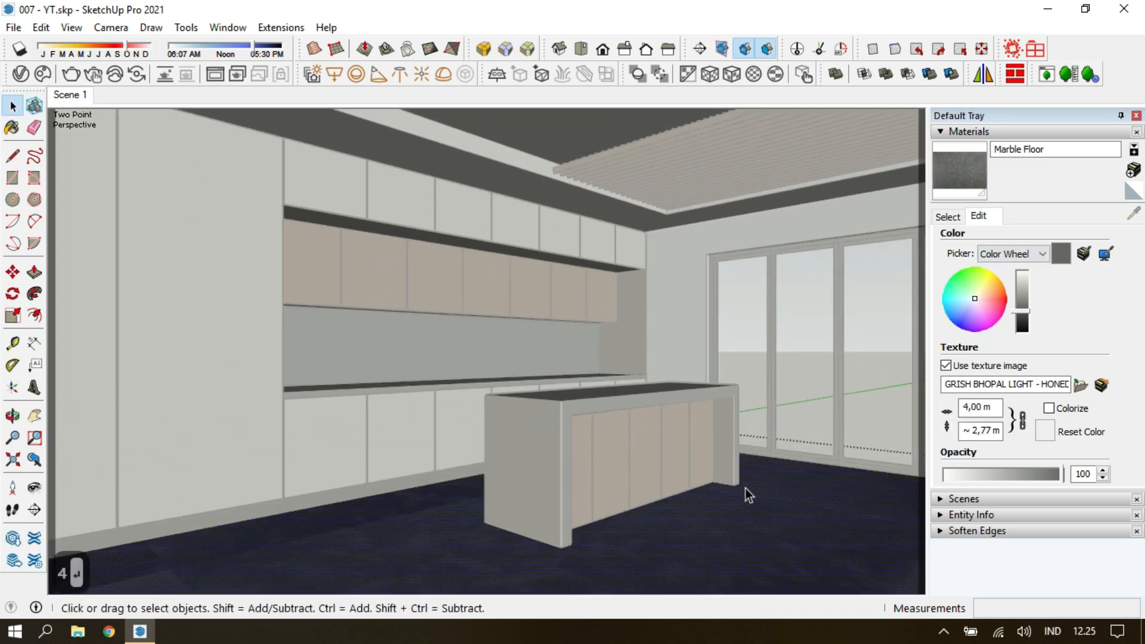
right_click(429, 548)
left_click(625, 440)
left_click_drag(429, 539, 523, 548)
key("Return")
Set the Marble Floor texture's width to 4.5 m.
right_click(435, 529)
left_click(629, 422)
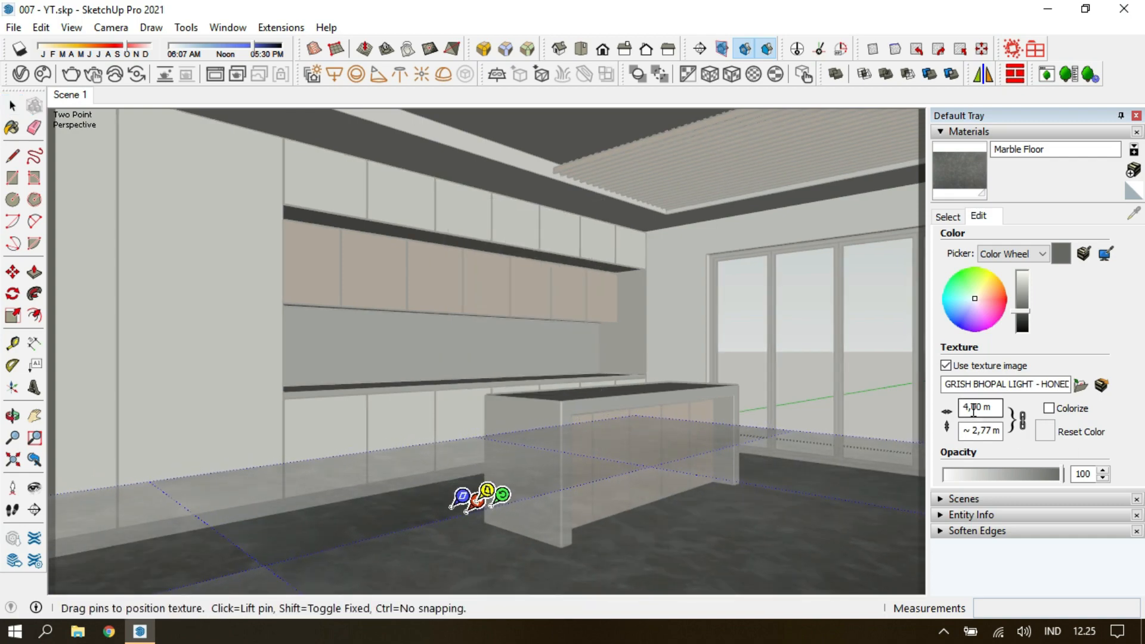
left_click(973, 410)
type("5")
key("Return")
Shift the enlarged Marble Floor texture slightly on the floor face and leave the group.
right_click(452, 529)
left_click(643, 420)
mouse_move(435, 482)
left_mouse_down()
mouse_move(436, 494)
mouse_move(449, 489)
left_mouse_up()
key("Escape")
key("Escape")
key("Escape")
Save the model, then apply the sampled Plastic_Simple_GrainM_Black material to the underside of the wooden wall cabinets and restore the Scene 1 view.
key("ctrl+s")
key("F10")
middle_click_drag(453, 381, 475, 395)
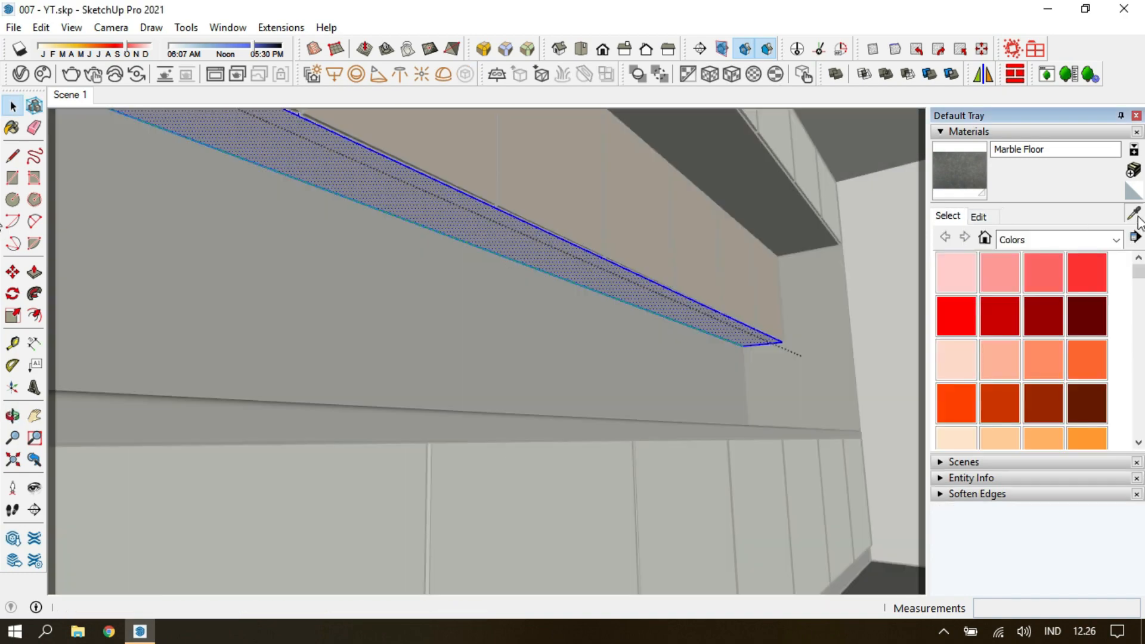
left_click(1136, 217)
left_click(775, 226)
left_click(727, 311)
key("Escape")
key("Escape")
key("Escape")
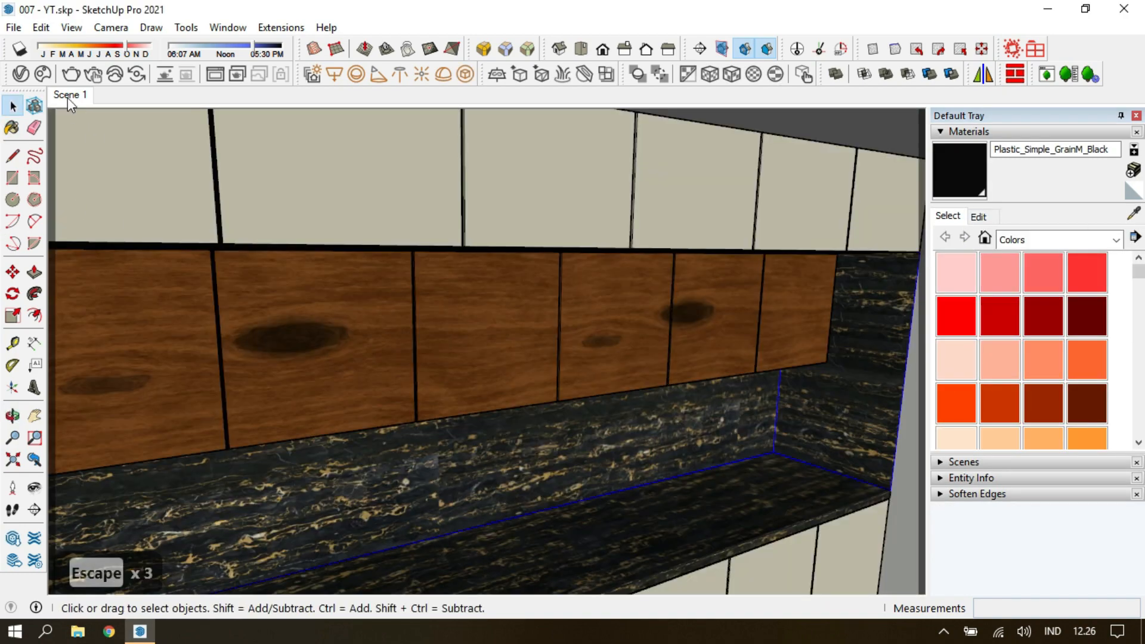
left_click(67, 97)
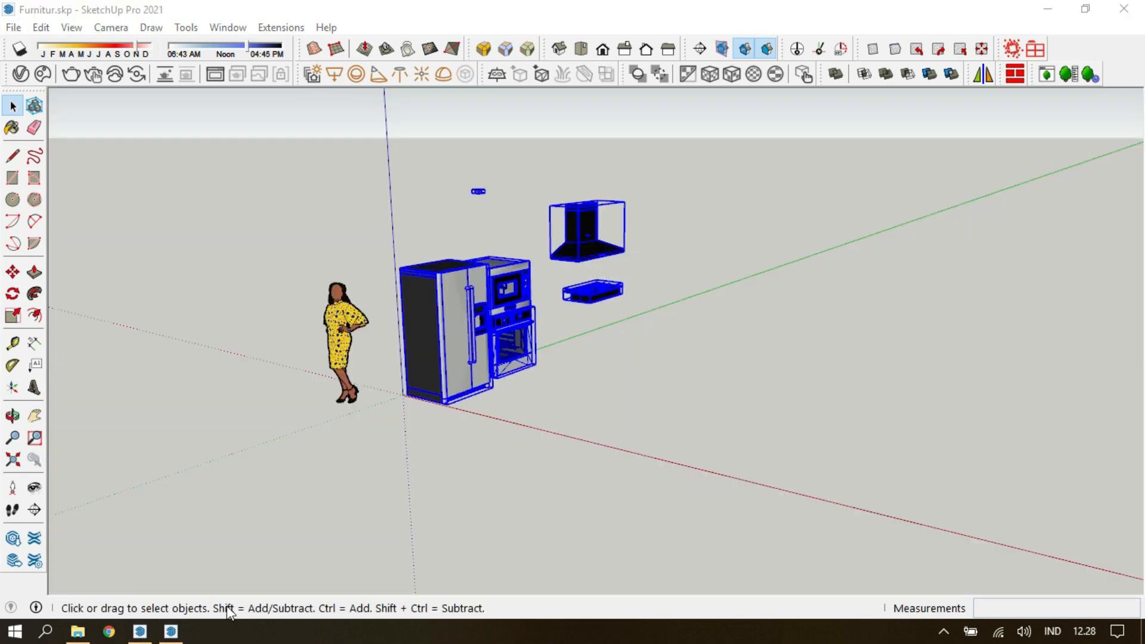
Switch to the 007 - YT model and paste the appliances copied from Furnitur.skp in place.
left_click(139, 631)
left_click(41, 27)
left_click(89, 136)
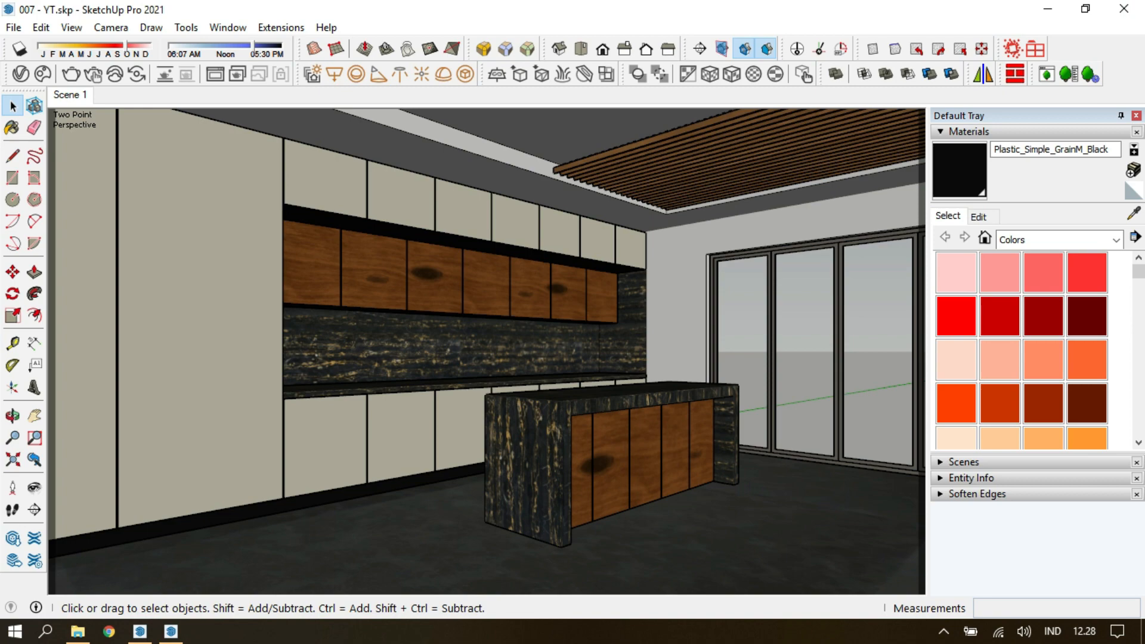
Hide the cream cabinet fronts that cover the refrigerator and oven.
middle_click_drag(202, 391, 525, 392)
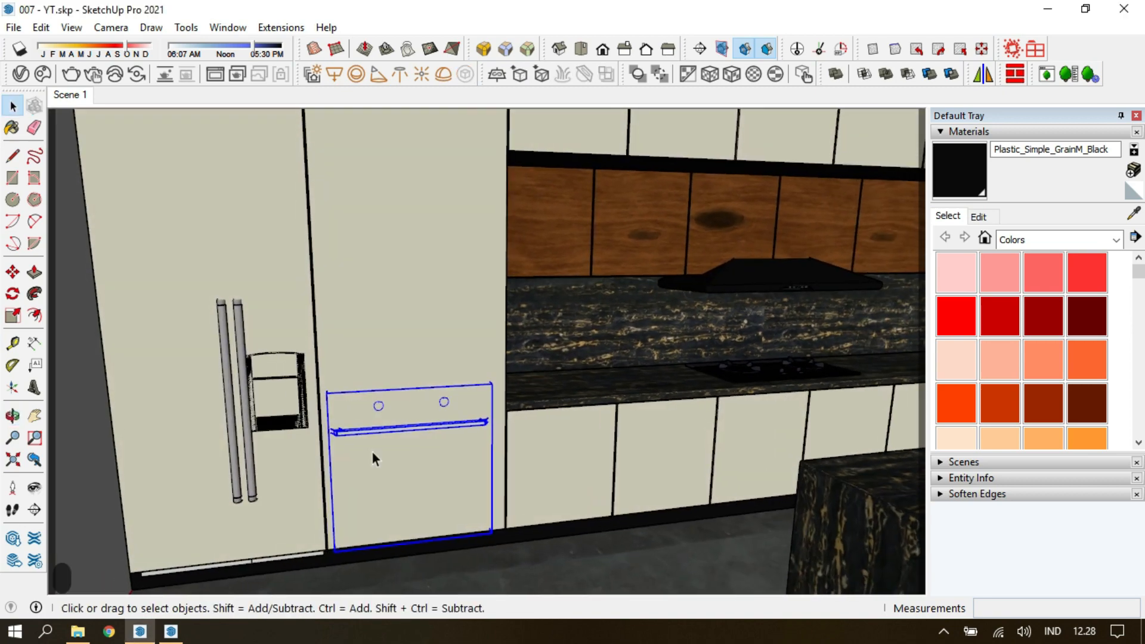
middle_click_drag(235, 393, 333, 379, "shift")
scroll(206, 230, "up", 2)
left_click(382, 173)
key("h")
key("r")
scroll(205, 229, "up", 4)
scroll(202, 230, "up", 4)
key("Escape")
key("Escape")
middle_click_drag(244, 222, 181, 248)
scroll(390, 250, "up", 2)
key("r")
left_click(393, 272)
middle_click_drag(394, 273, 246, 230)
scroll(514, 276, "down", 5)
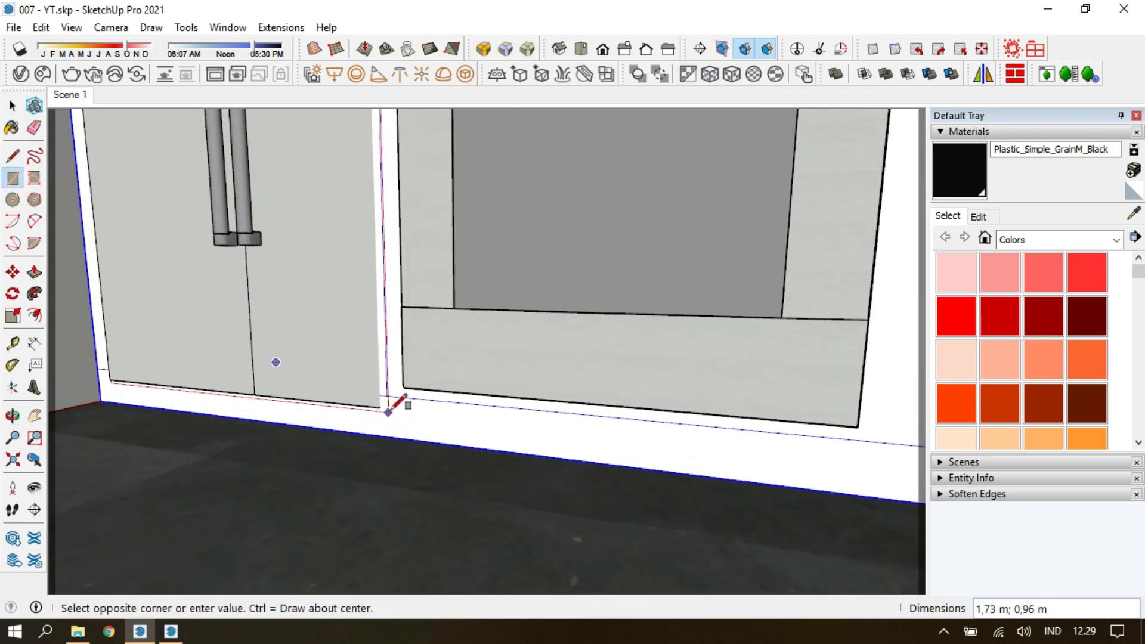
key("Escape")
key("Escape")
scroll(384, 420, "up", 2)
double_click(404, 389)
key("e")
left_click_drag(403, 381, 390, 356)
scroll(390, 355, "down", 3)
mouse_move(390, 356)
middle_mouse_down("shift")
mouse_move(355, 511)
mouse_move(436, 310)
mouse_move(425, 278)
middle_mouse_up("shift")
scroll(437, 310, "down", 2)
scroll(437, 310, "down", 1)
key("space")
key("Escape")
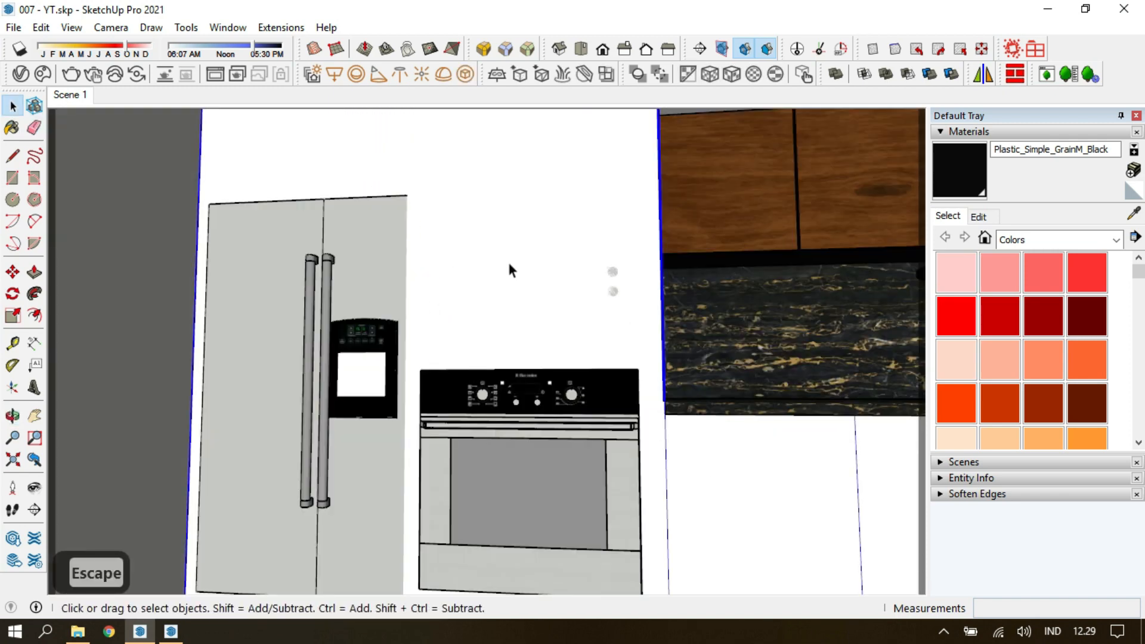
Move the refrigerator, microwave and oven together 0,1 m forward out of the tall cabinet.
middle_click_drag(540, 285, 471, 334)
double_click(443, 172)
key("Escape")
left_click(480, 407)
left_click(377, 310, "shift")
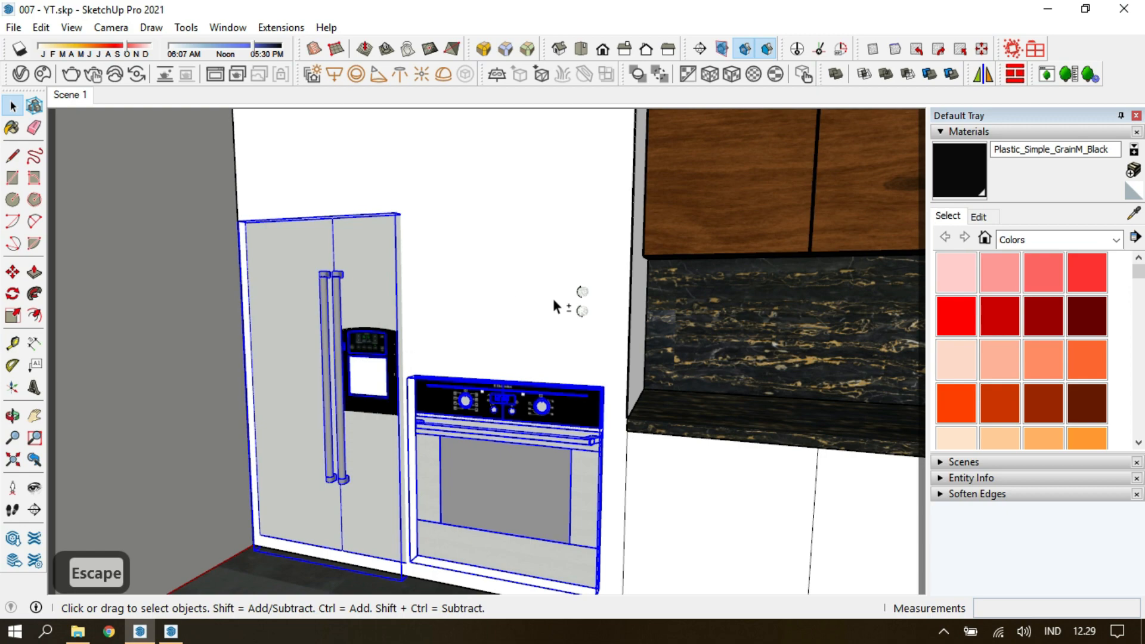
left_click(291, 580)
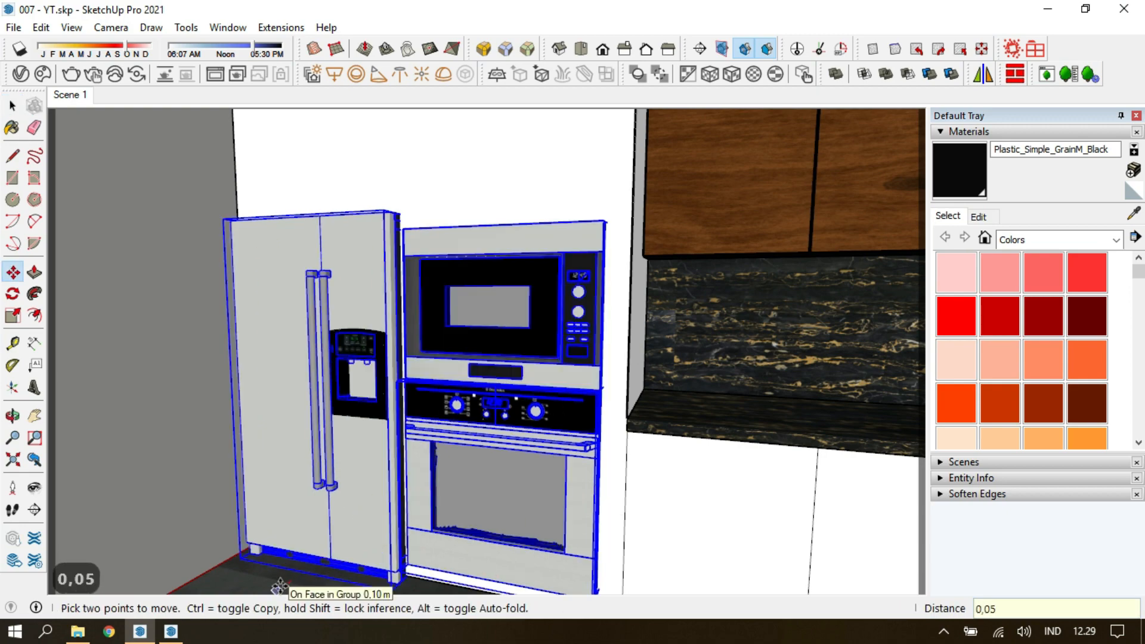
key("Return")
type("0,1")
key("Return")
Open the white cabinet carcass group, select all its geometry and intersect its faces with the model.
key("space")
double_click(478, 165)
triple_click(478, 165)
right_click(478, 164)
mouse_move(620, 331)
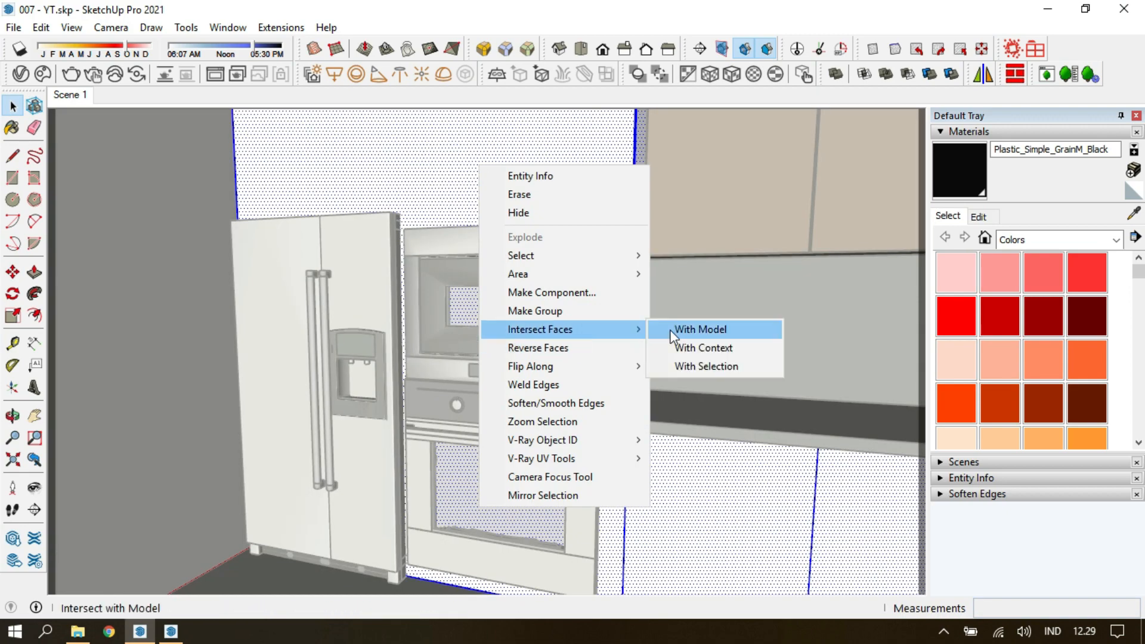
left_click(698, 329)
Delete the carcass faces inside the refrigerator and microwave outlines to cut both openings.
scroll(521, 210, "up", 5)
middle_click_drag(521, 210, 364, 283)
key("Delete")
key("ctrl+z")
key("Delete")
left_click(390, 341)
key("Delete")
double_click(545, 272)
key("Delete")
triple_click(546, 272)
left_click(545, 273)
key("Delete")
Redraw the oven outline on the carcass with a rectangle, then cut the selected geometry and paste it in place.
left_click(605, 370)
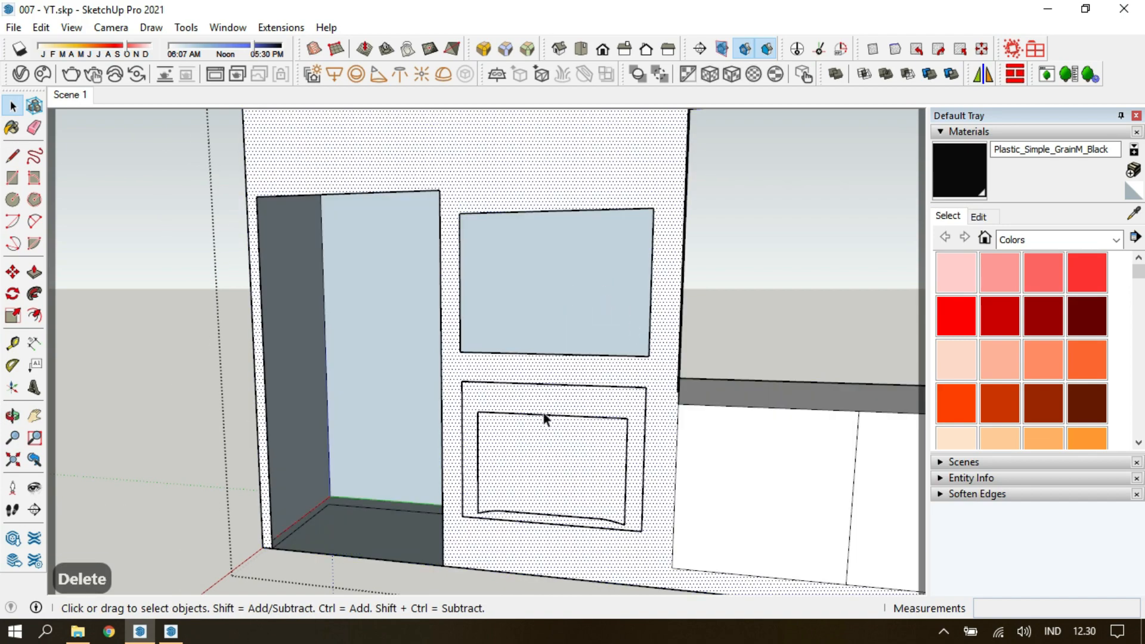
key("r")
scroll(532, 399, "up", 5)
middle_click_drag(531, 396, 581, 378)
key("space")
left_click(581, 375)
key("ctrl+c")
key("ctrl+x")
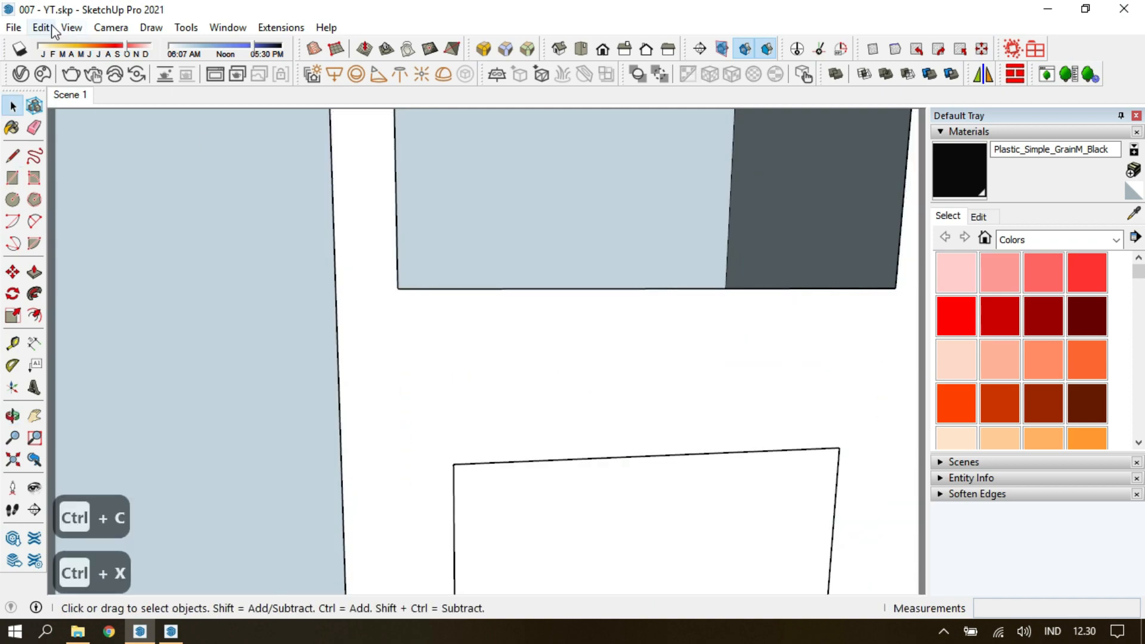
left_click(40, 27)
left_click(90, 153)
Delete the carcass faces inside the oven outline to cut its opening, then leave the carcass group.
scroll(451, 337, "down", 2)
key("Delete")
triple_click(482, 381)
key("Delete")
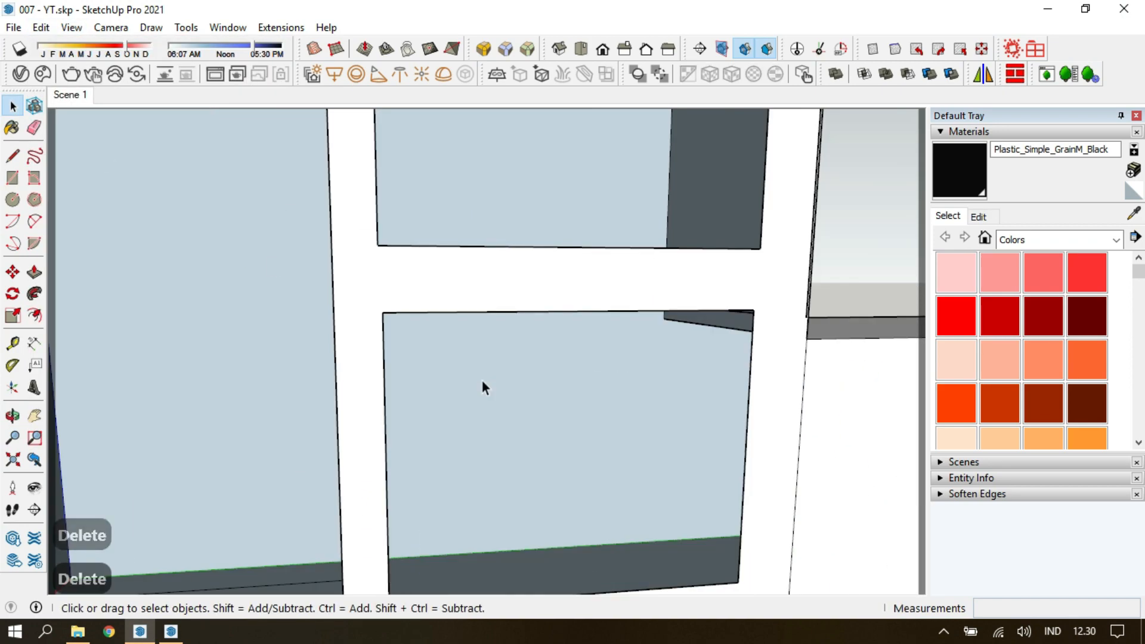
key("Delete")
key("Escape")
key("Escape")
scroll(410, 348, "down", 3)
middle_click_drag(410, 348, 495, 256)
Restore Scene 1, open the cream cabinet fronts group and intersect its tall fronts with the appliances.
left_click(70, 94)
left_click(198, 235)
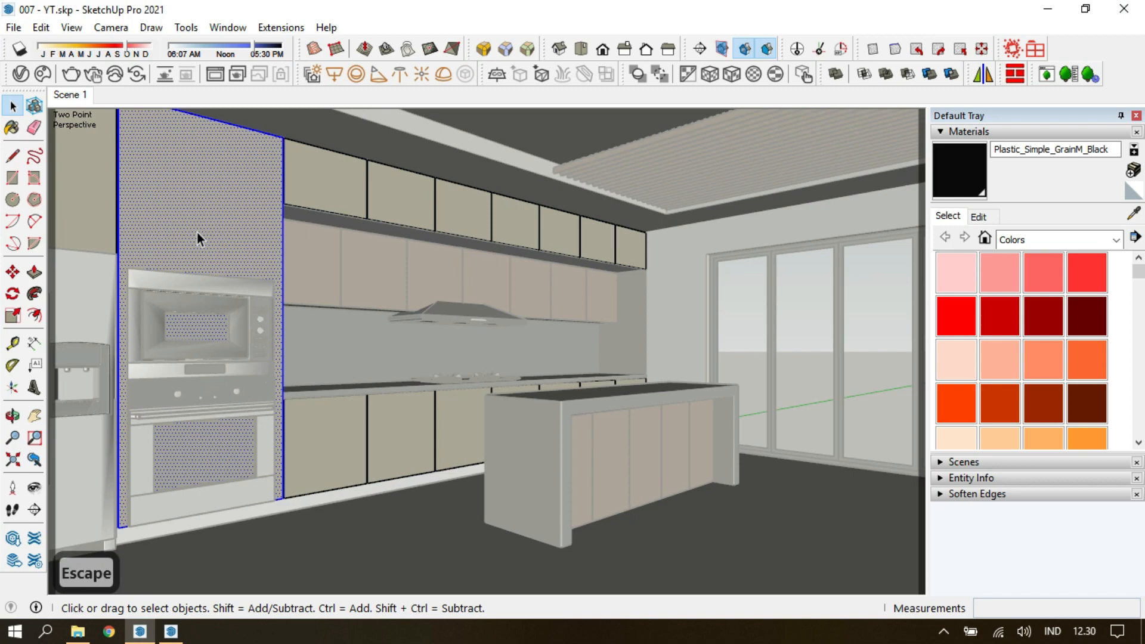
right_click(101, 220)
key("Escape")
scroll(202, 285, "up", 2)
middle_click_drag(202, 279, 456, 316)
key("Escape")
scroll(391, 256, "up", 2)
key("Escape")
double_click(351, 253)
scroll(352, 253, "up", 3)
middle_click_drag(352, 253, 493, 264)
scroll(494, 264, "up", 2)
double_click(494, 263)
left_click(493, 263)
scroll(485, 358, "down", 4)
Delete the inner dispenser, microwave window and oven window outlines from the tall cabinet fronts.
middle_click_drag(485, 359, 469, 234, "shift")
left_click(378, 383)
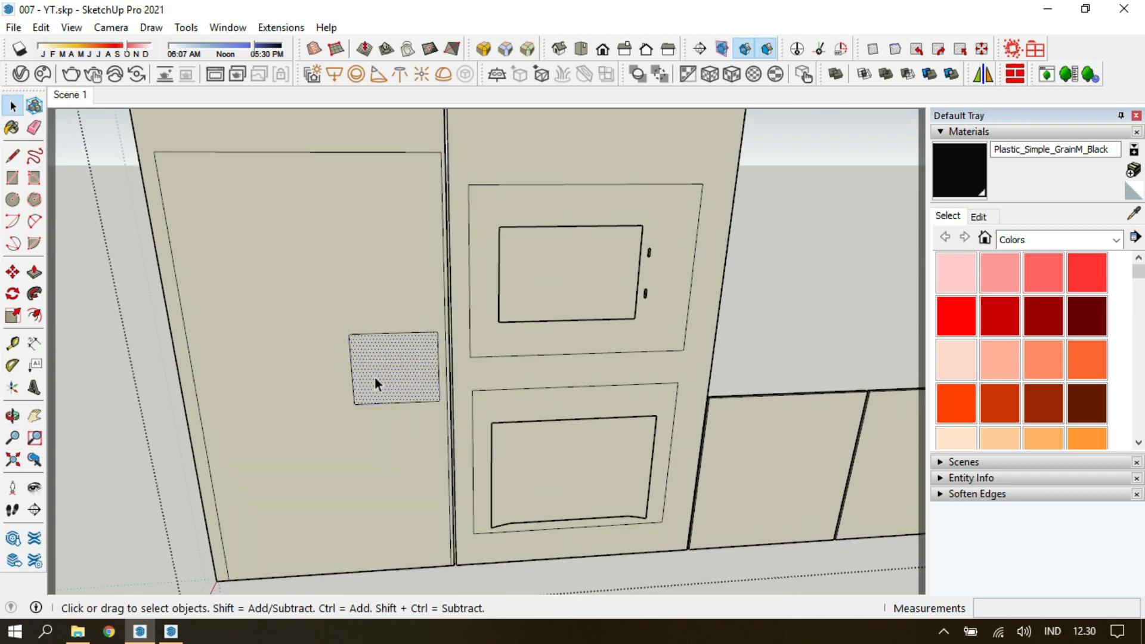
key("Delete")
left_click(602, 285)
key("Delete")
left_click(594, 455)
key("Delete")
Cut the oven opening through the tall cabinet front using Push/Pull on its outlined face.
left_click(591, 452)
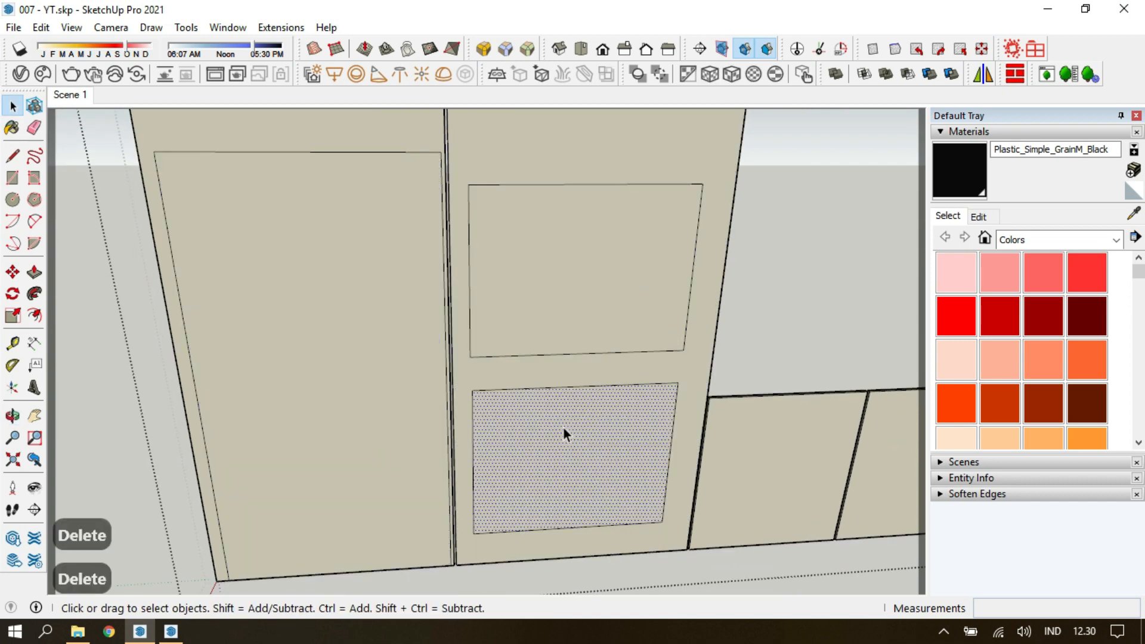
key("p")
left_click(587, 433)
key("Delete")
key("space")
Remove the outer face inside the microwave outline on the tall cabinet front.
left_click(584, 277)
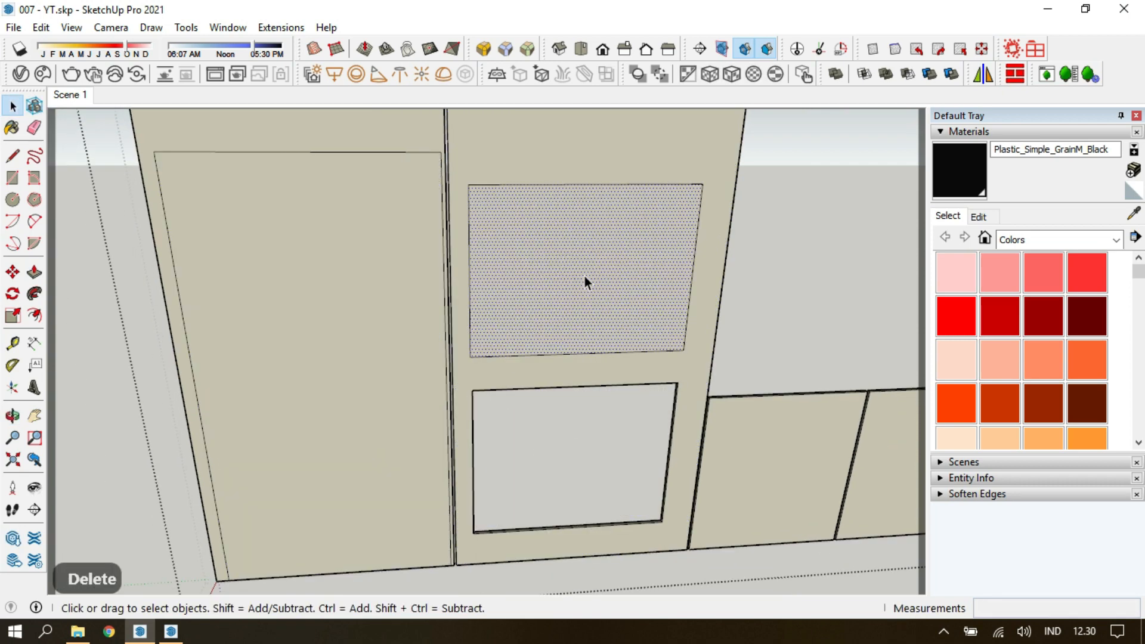
scroll(554, 250, "up", 3)
middle_click_drag(558, 235, 490, 230)
key("r")
key("space")
Try to delete the stray edge inside the microwave outline and push the remaining face, then undo these changes.
left_click(488, 231)
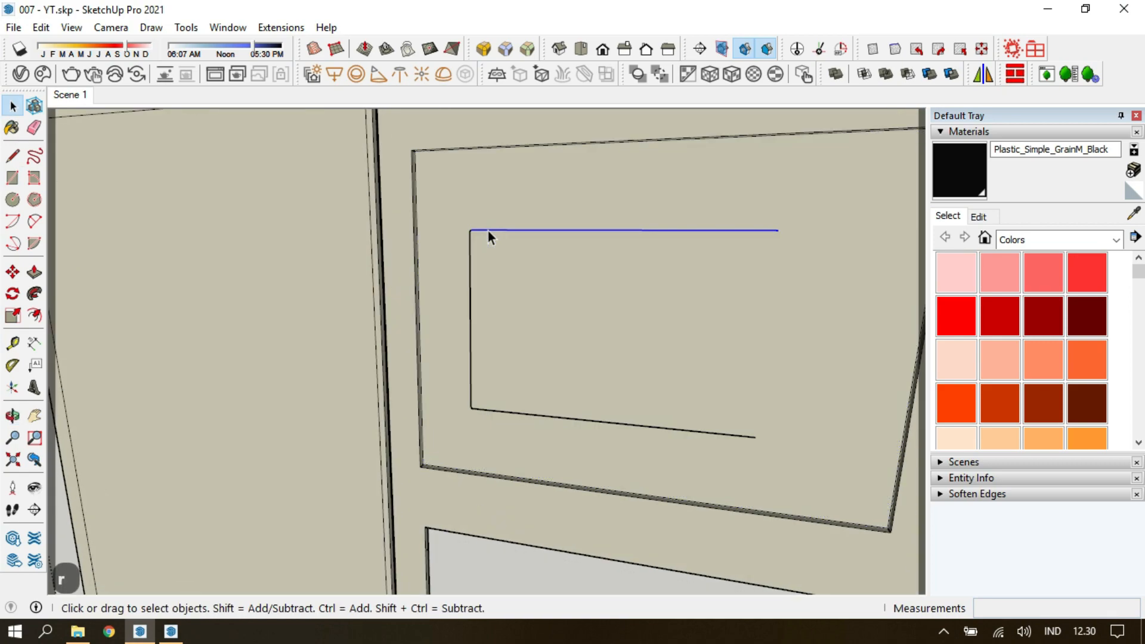
key("Delete")
middle_click_drag(649, 305, 599, 310)
key("p")
left_click(645, 243)
key("Escape")
key("Insert")
key("Delete")
key("ctrl+z")
key("ctrl+z")
Use Push/Pull on the remaining microwave face to open the cutout fully through the cabinet front.
middle_click_drag(455, 370, 566, 297)
key("p")
left_click(663, 205)
left_click(665, 198)
key("space")
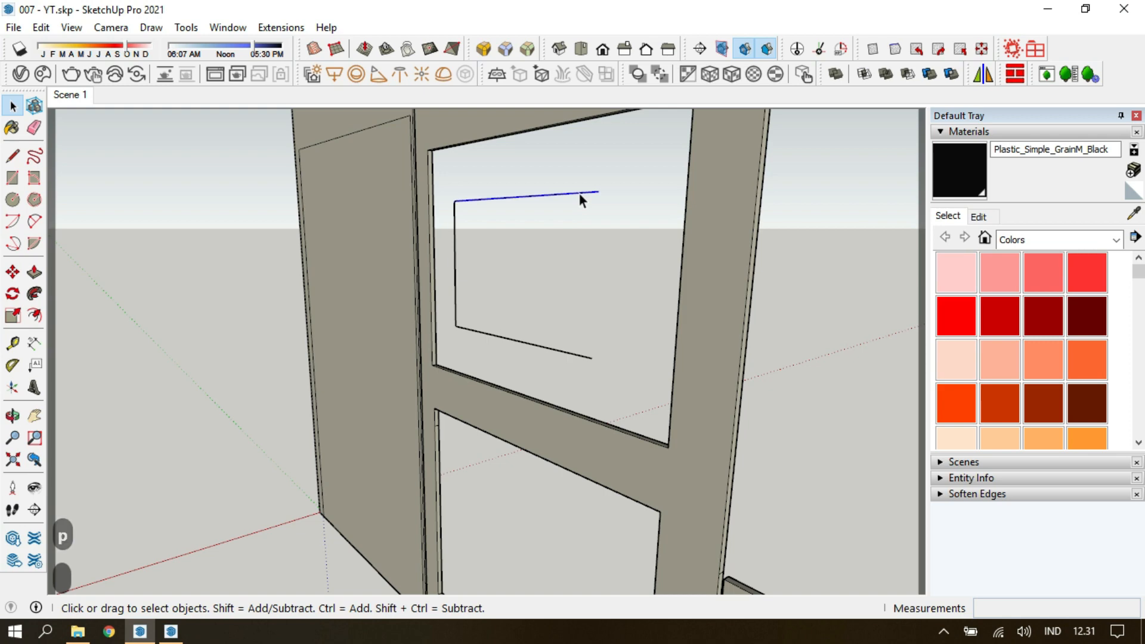
Push the outlined refrigerator face through the tall cabinet front and delete the leftover geometry.
key("p")
left_click(368, 229)
left_click(387, 173)
key("space")
double_click(394, 334)
key("Delete")
Try to erase the thin leftover strip at the corner of the tall cabinet's cutout, then undo the last edits.
mouse_move(446, 341)
middle_mouse_down()
mouse_move(349, 394)
mouse_move(397, 336)
mouse_move(388, 383)
mouse_move(329, 411)
mouse_move(274, 488)
mouse_move(793, 315)
mouse_move(774, 293)
mouse_move(781, 173)
middle_mouse_up()
key("p")
key("Escape")
key("e")
double_click(781, 174)
scroll(795, 181, "up", 4)
key("ctrl+z")
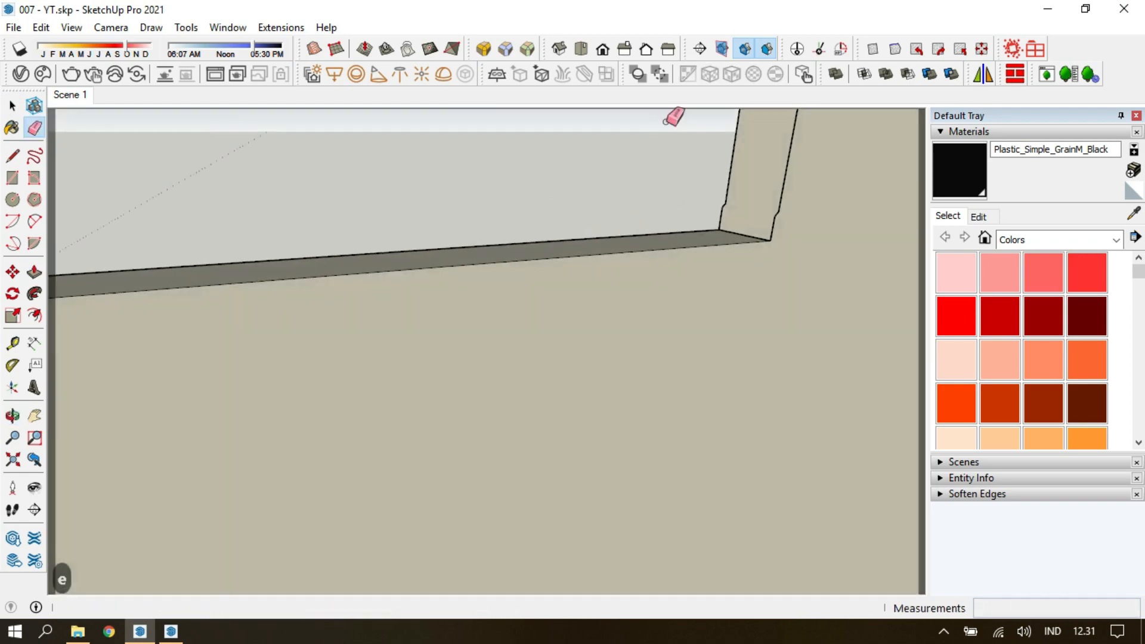
key("ctrl+z")
key("ctrl+z")
mouse_move(726, 159)
middle_mouse_down()
mouse_move(784, 248)
mouse_move(747, 239)
mouse_move(718, 319)
mouse_move(503, 253)
mouse_move(539, 306)
middle_mouse_up()
key("space")
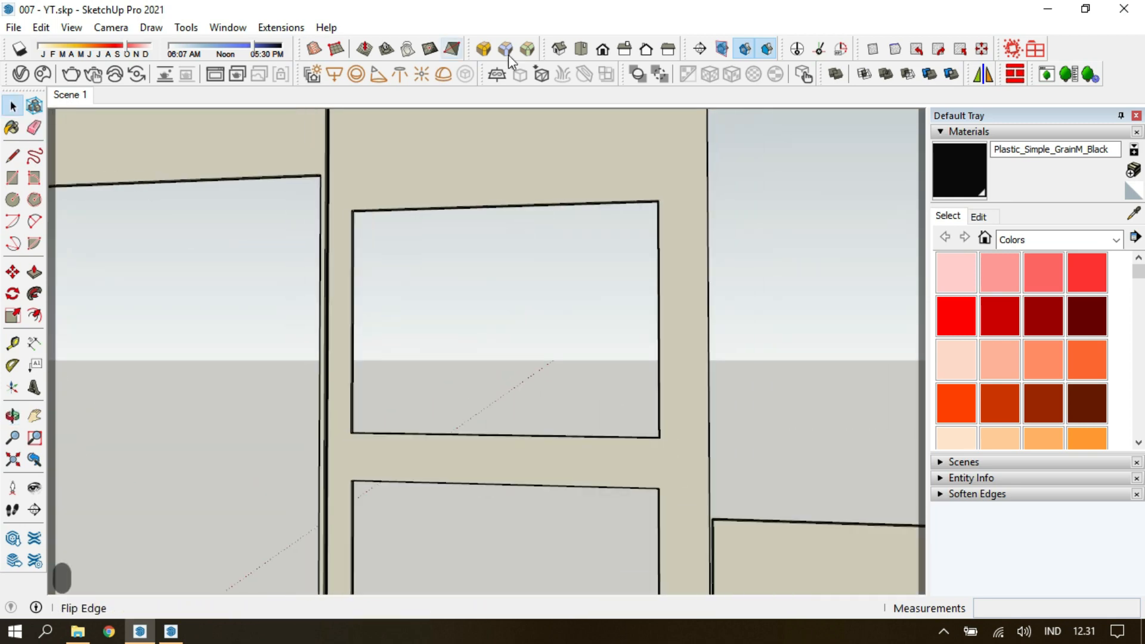
key("ctrl+z")
key("ctrl+z")
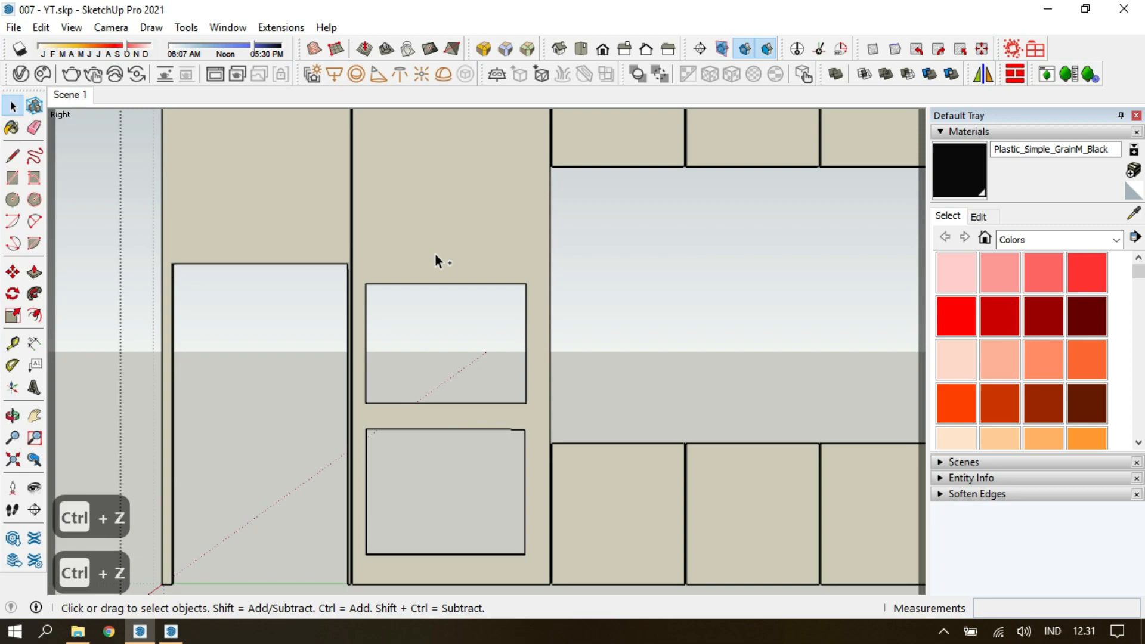
Leave the cabinet group and move the refrigerator to fit its opening in line with the tall cabinet's front.
key("Escape")
key("Escape")
key("Escape")
key("Escape")
left_click(77, 95)
scroll(190, 300, "up", 5)
left_click(144, 295)
middle_click_drag(144, 295, 477, 342)
left_click(493, 525, "shift")
middle_click_drag(494, 524, 560, 294)
scroll(477, 348, "up", 2)
key("m")
left_click(424, 317)
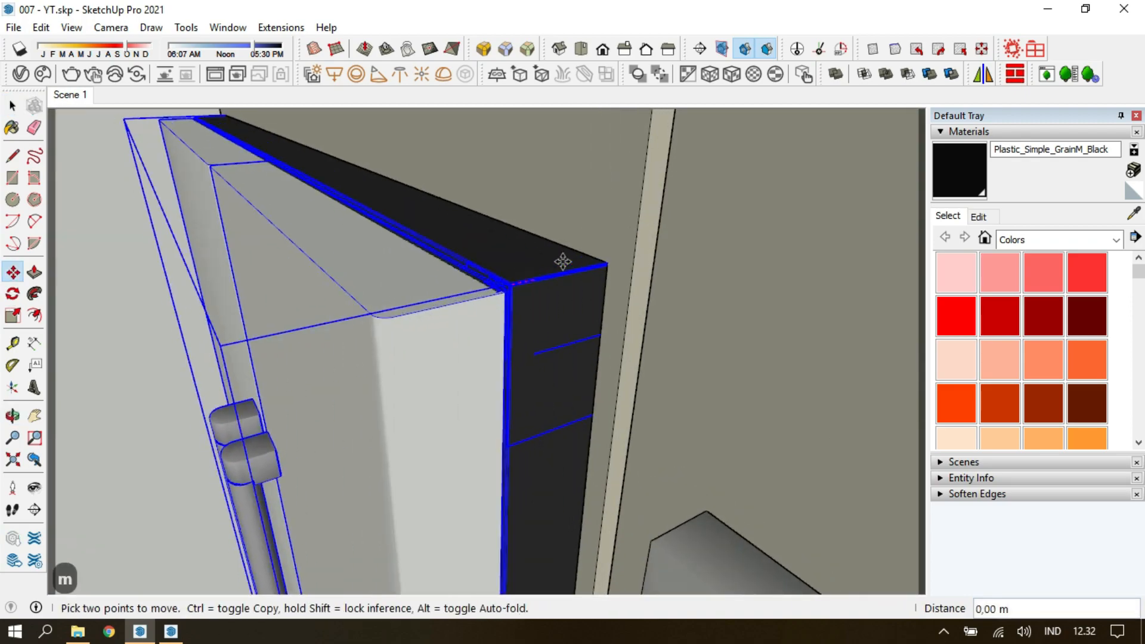
left_click(604, 264)
key("space")
Select the microwave and oven and move them together 0,03 m sideways, away from the refrigerator.
left_click(71, 95)
key("Escape")
key("Escape")
key("Escape")
left_click(671, 282)
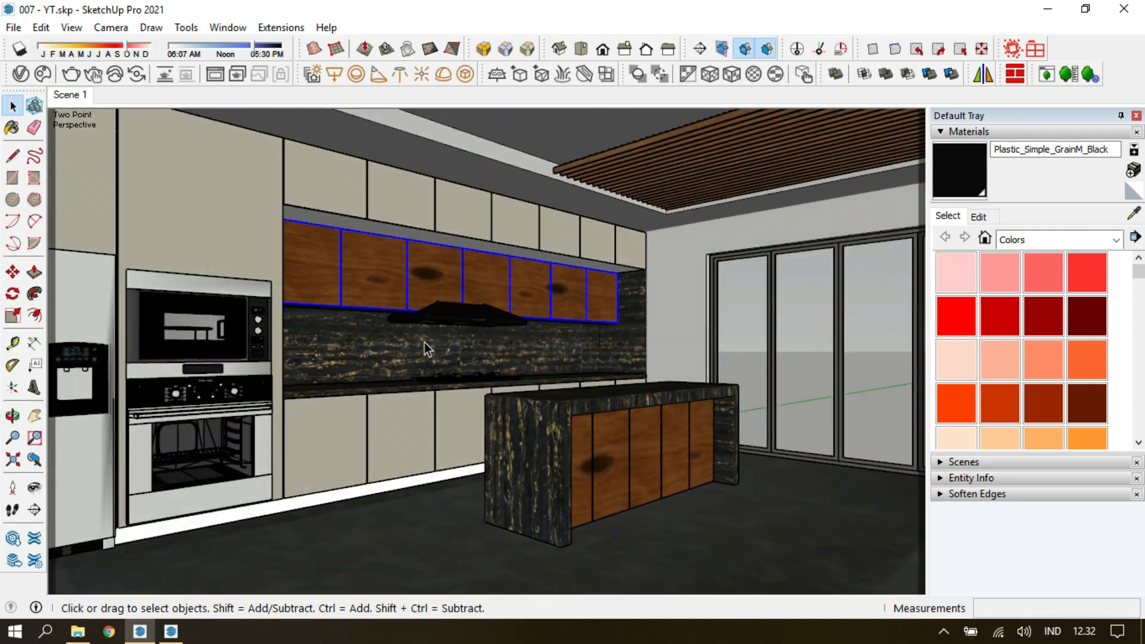
left_click(200, 398, "shift")
key("m")
scroll(209, 258, "up", 3)
middle_click_drag(209, 258, 360, 209)
left_click(360, 209)
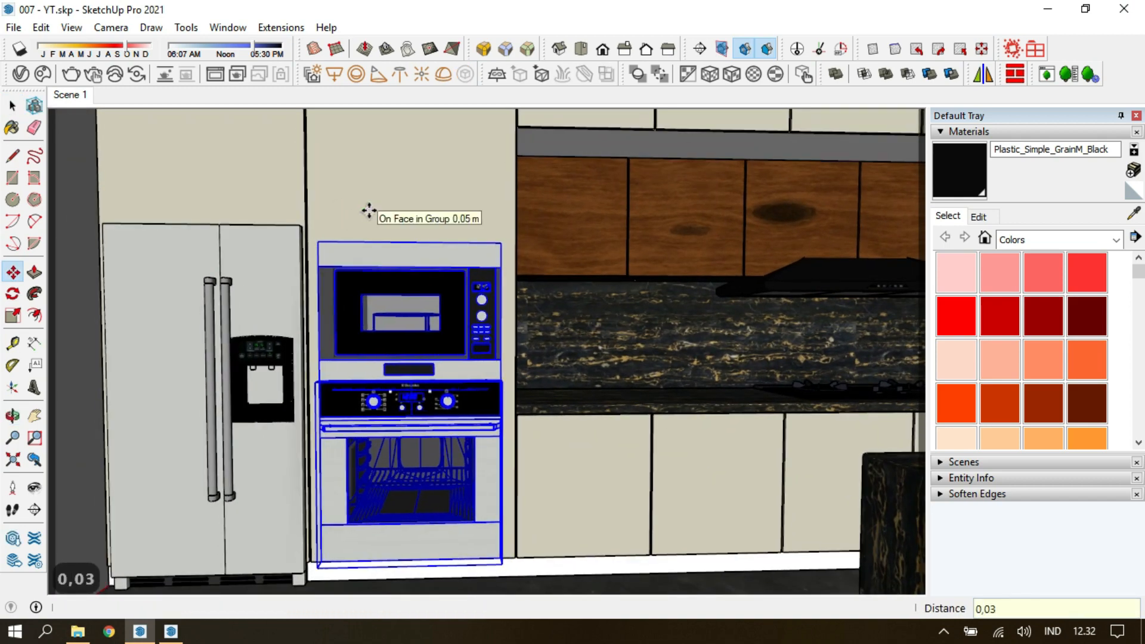
Move the microwave and oven cutout outlines in the tall cabinet front 0,03 m sideways to match the appliances.
key("space")
double_click(369, 210)
key("n")
left_click(111, 28)
left_click(133, 110)
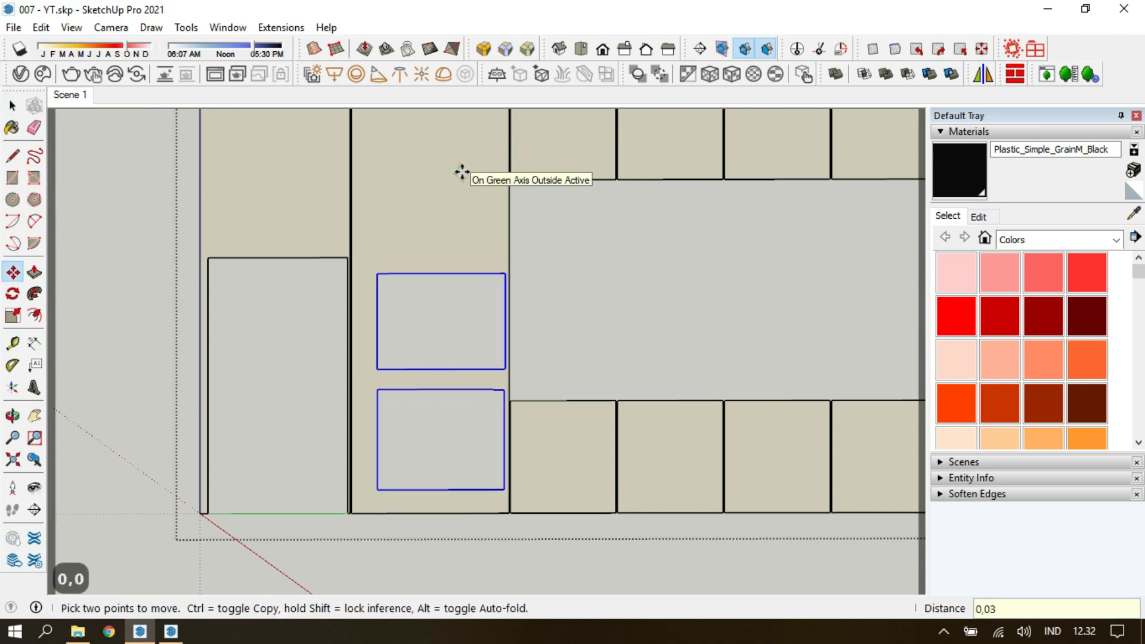
key("Escape")
key("Escape")
key("Escape")
key("Escape")
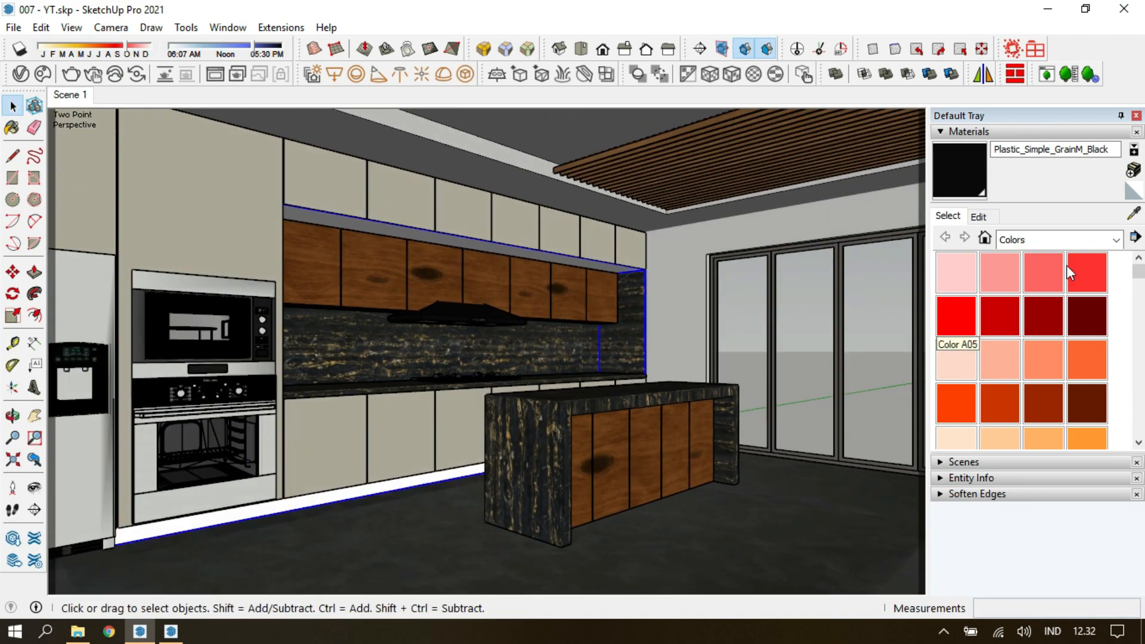
Apply the Plastic_Simple_GrainM_Black material to the cabinet body, including its toe kick and the recess above the wooden wall cabinets.
scroll(456, 319, "up", 5)
middle_click_drag(357, 369, 298, 340)
left_click(217, 261)
left_click(292, 328)
key("Escape")
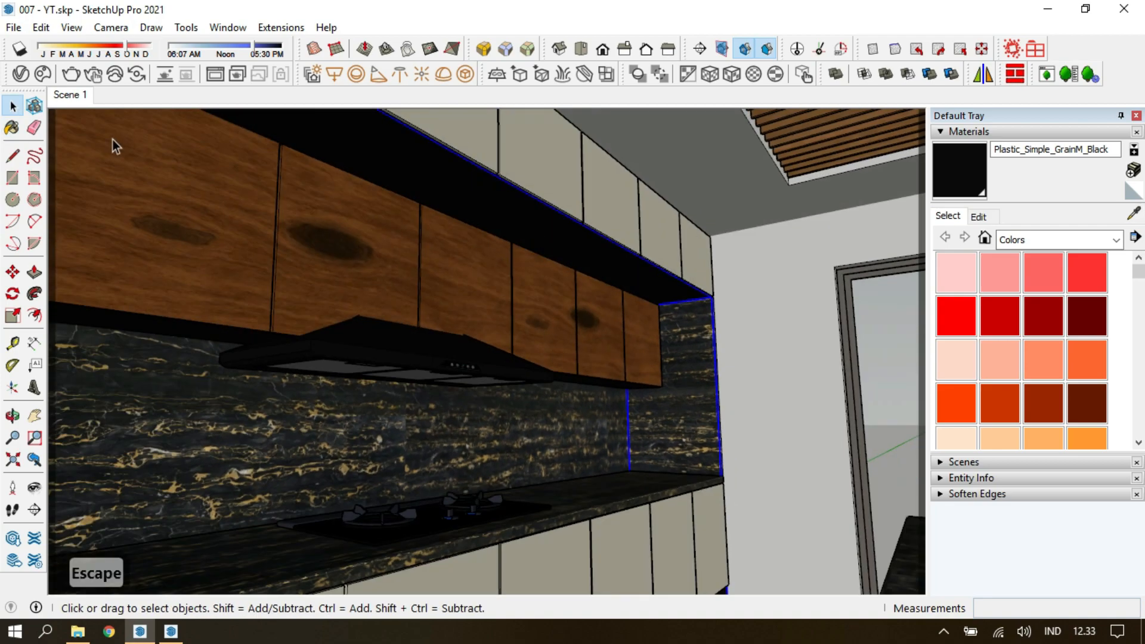
Open the wooden wall cabinet's body and draw dividing lines across its underside beside the range hood, in line with the door seams.
middle_click_drag(112, 140, 378, 442)
left_click(1133, 213)
scroll(456, 318, "up", 5)
mouse_move(596, 326)
middle_mouse_down()
mouse_move(534, 368)
mouse_move(388, 232)
middle_mouse_up()
left_click(704, 77)
double_click(380, 288)
scroll(382, 293, "up", 2)
key("l")
left_click(448, 264)
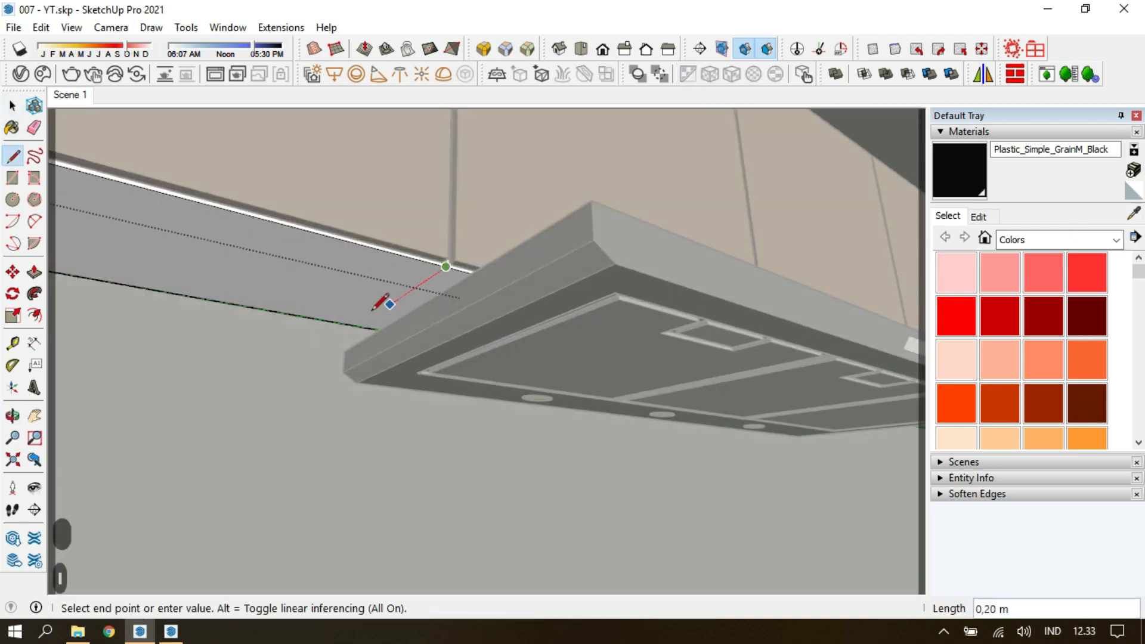
left_click(359, 324)
middle_click_drag(360, 324, 266, 335)
middle_click_drag(537, 352, 382, 375)
Hide the range hood obstruction and push the cabinet body's underside section above it up by 0,18 m.
key("space")
left_click(388, 385)
key("Escape")
left_click(448, 305)
key("h")
double_click(379, 388)
key("p")
left_click(379, 386)
middle_click_drag(458, 335, 392, 391)
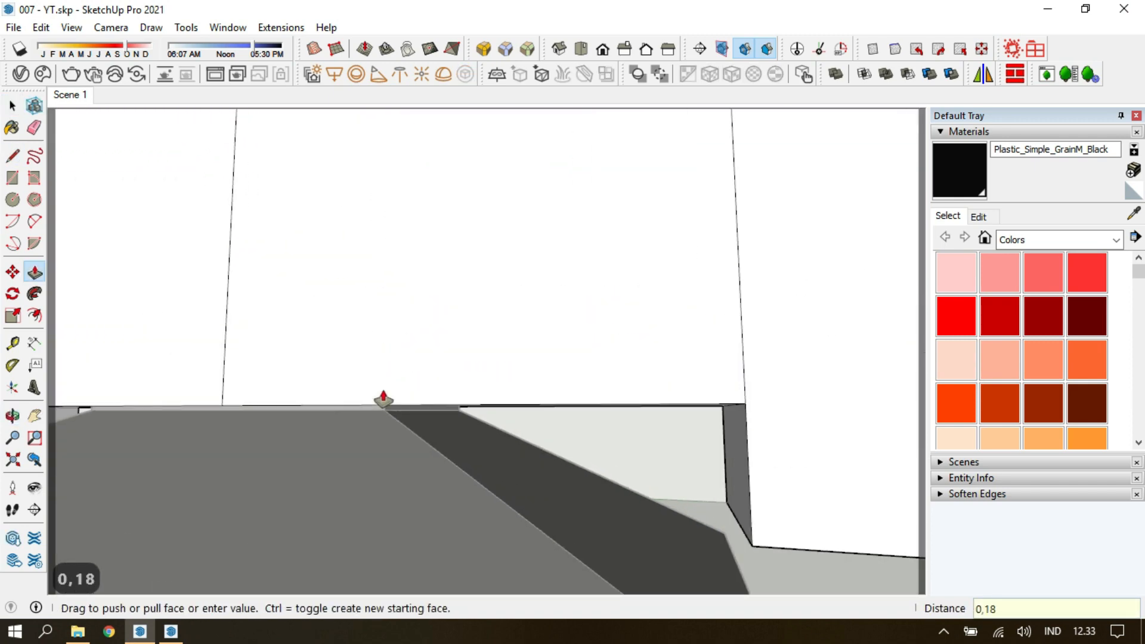
key("Return")
Unhide all hidden geometry and push the bottom edges of the wooden doors above the range hood up by 0,18 m.
key("Escape")
left_click(42, 28)
left_click(76, 206)
left_click(41, 27)
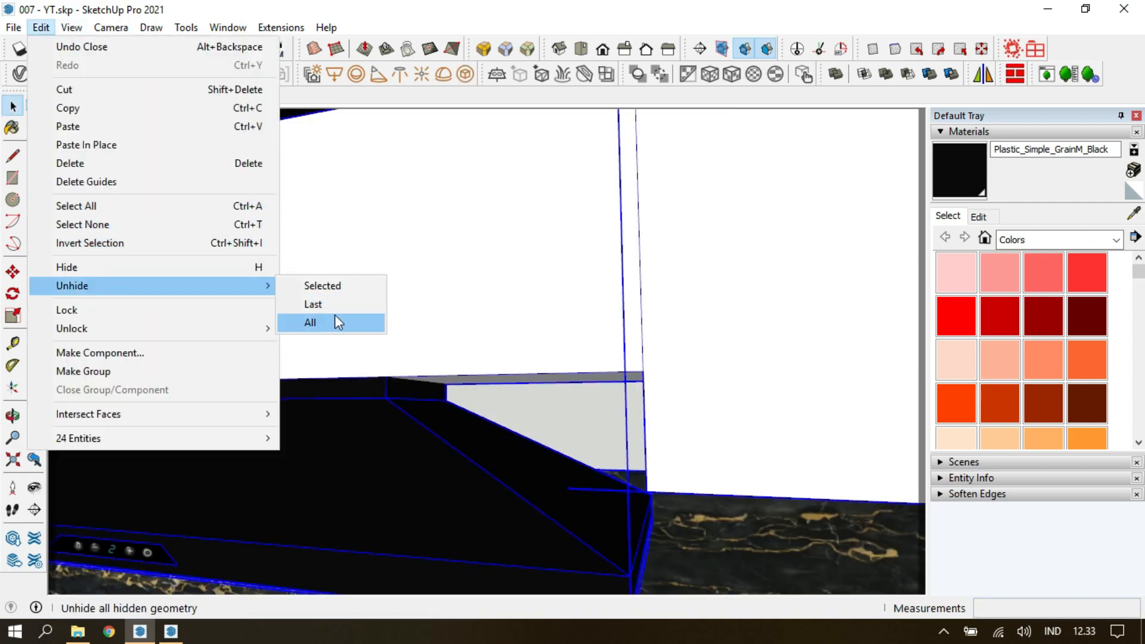
left_click(335, 321)
middle_click_drag(631, 295, 697, 524)
type("p")
type("0,18")
key("Return")
scroll(656, 524, "up", 4)
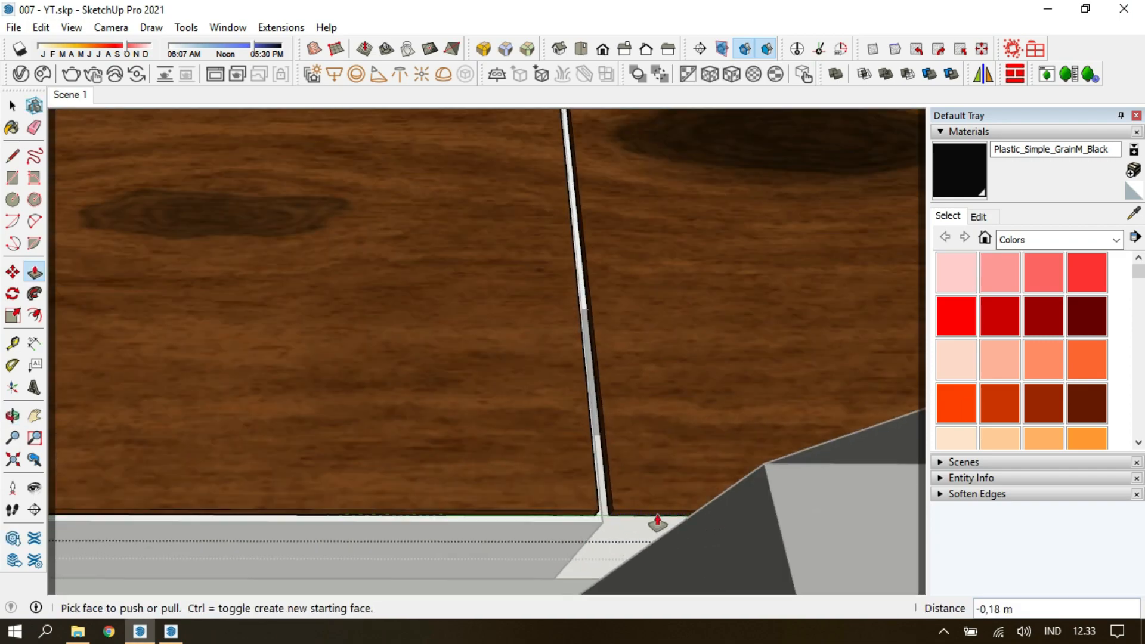
double_click(656, 522)
key("space")
Leave the door group and hide the ceiling to expose the kitchen interior from above.
key("Escape")
left_click(761, 430)
key("space")
key("Escape")
key("Escape")
scroll(459, 316, "down", 8)
mouse_move(459, 316)
middle_mouse_down()
mouse_move(389, 510)
mouse_move(567, 556)
mouse_move(577, 537)
middle_mouse_up()
left_click(577, 537)
key("h")
middle_click_drag(536, 441, 418, 519)
scroll(310, 390, "up", 4)
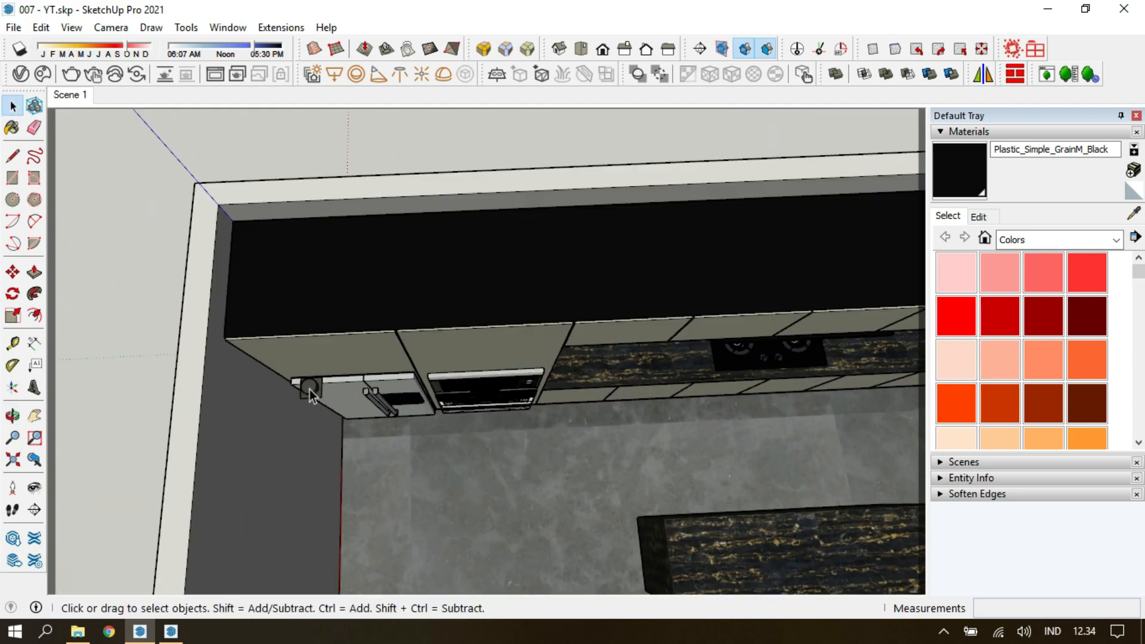
Select the downlight near the refrigerator and move it into place on the ceiling in front of the tall cabinets.
left_click(325, 414)
scroll(325, 414, "down", 4)
left_click(70, 97)
middle_click_drag(423, 363, 426, 256)
scroll(382, 238, "up", 5)
middle_click_drag(141, 233, 409, 200)
scroll(292, 434, "down", 5)
key("l")
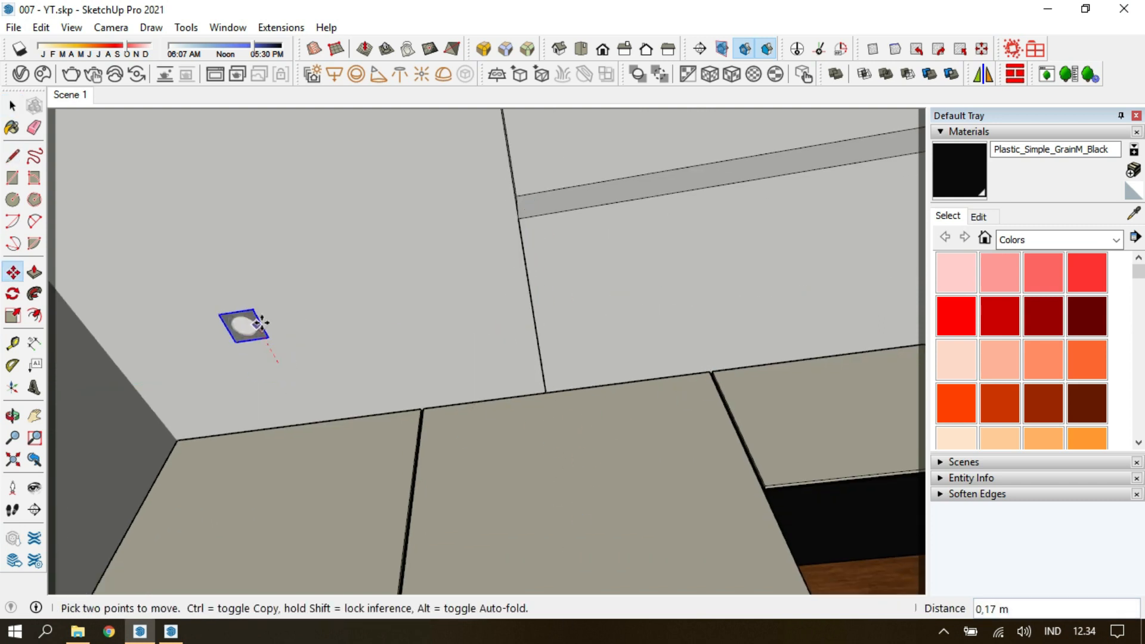
middle_click_drag(401, 333, 283, 368)
Copy the downlight about 5,9 m along the ceiling in front of the cabinets and divide the distance with /4.
middle_click_drag(368, 327, 518, 417)
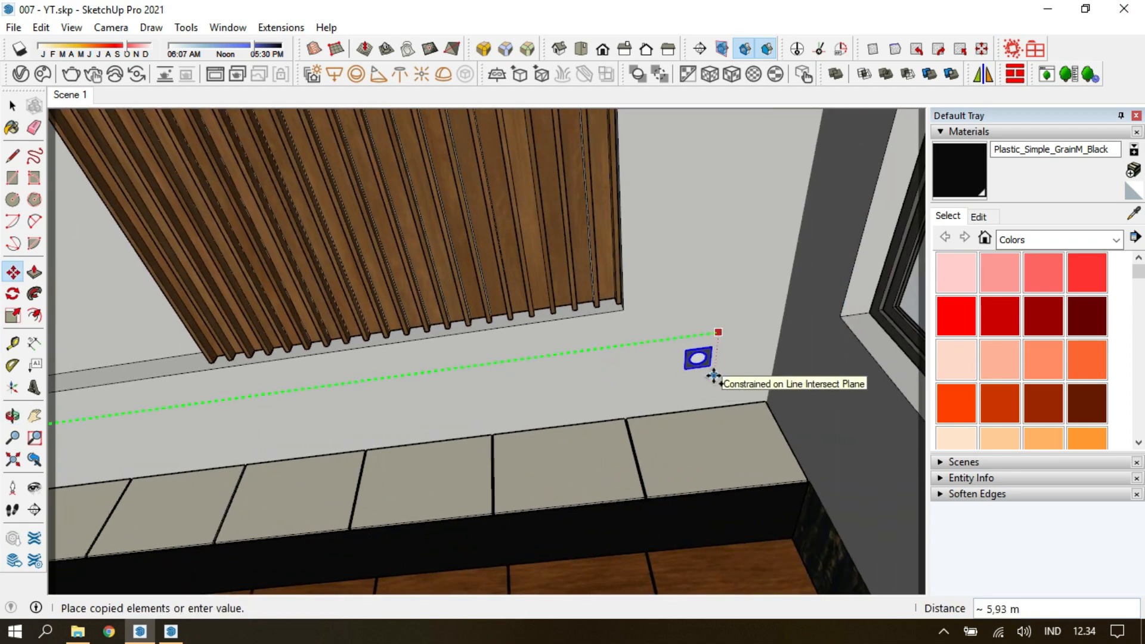
left_click(714, 375)
middle_click_drag(714, 376, 843, 340)
left_click(70, 95)
type("/4")
key("Return")
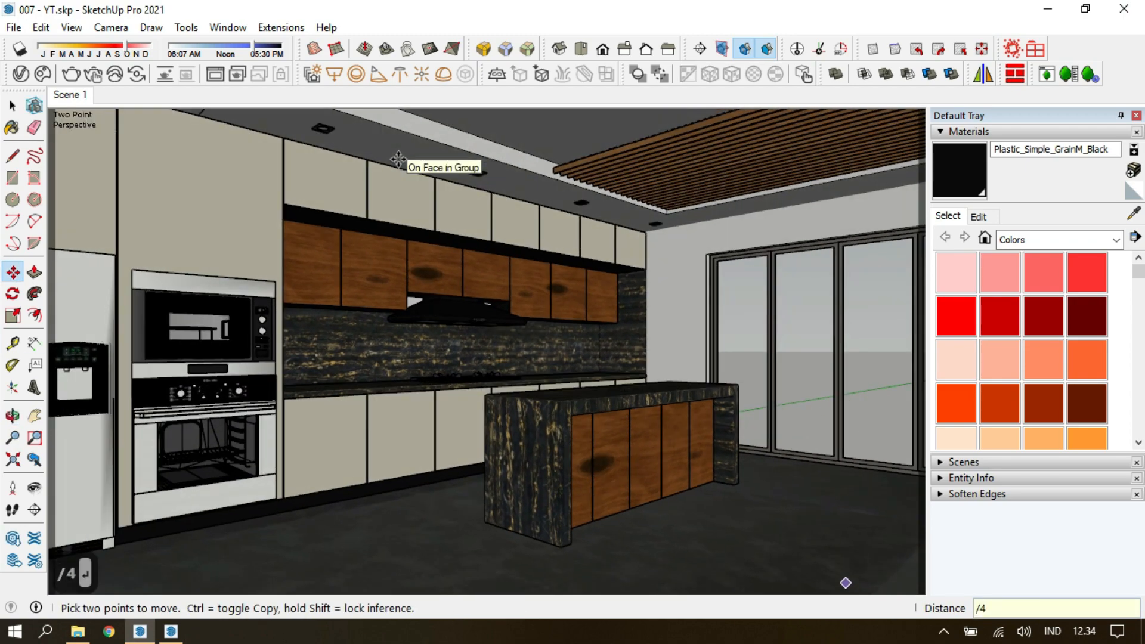
Copy the corner downlight about 3,6 m along the glass-door wall to form an evenly spaced row of four.
key("space")
middle_click_drag(717, 220, 300, 272)
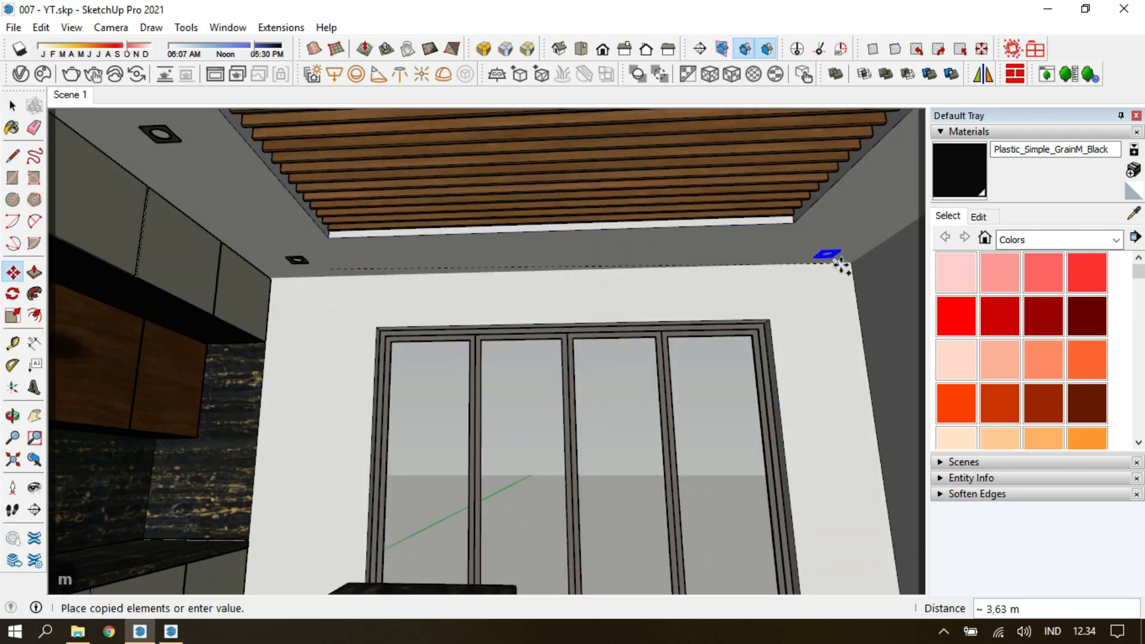
scroll(620, 247, "up", 2)
Open the ceiling group and intersect its bottom face with the model at the downlights.
double_click(608, 249)
double_click(603, 250)
right_click(602, 251)
left_click(574, 255)
right_click(575, 255)
mouse_move(697, 364)
left_click(781, 364)
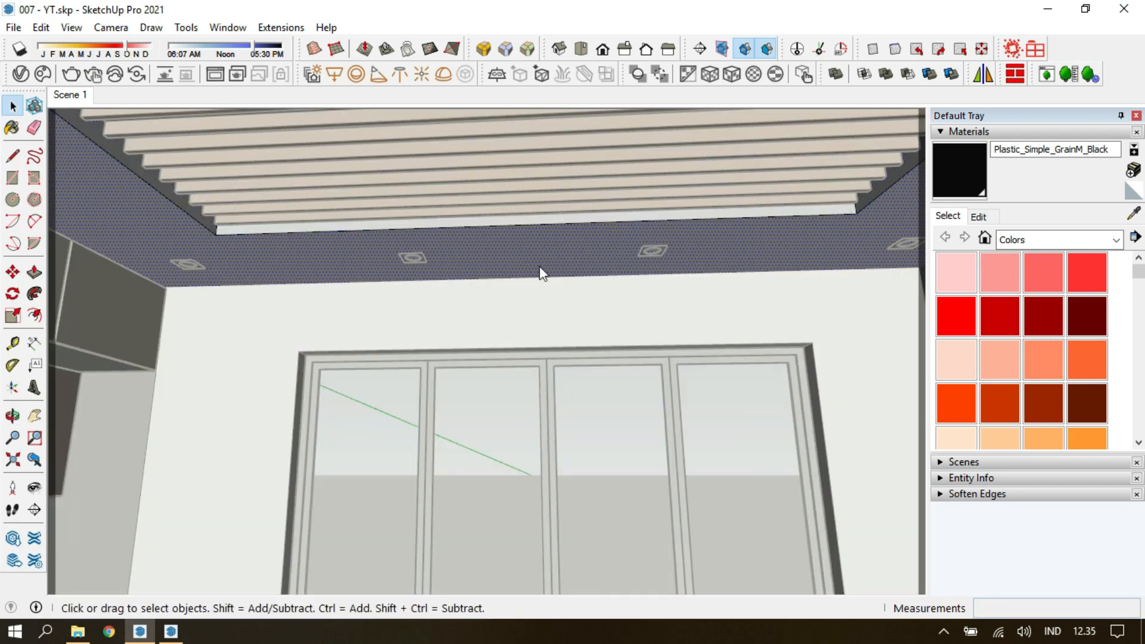
Hide the rest of the model and delete the circular geometry inside the first downlight's square outline on the ceiling.
key("i")
scroll(510, 274, "down", 4)
middle_click_drag(480, 284, 386, 203)
scroll(397, 206, "up", 7)
left_click(405, 209)
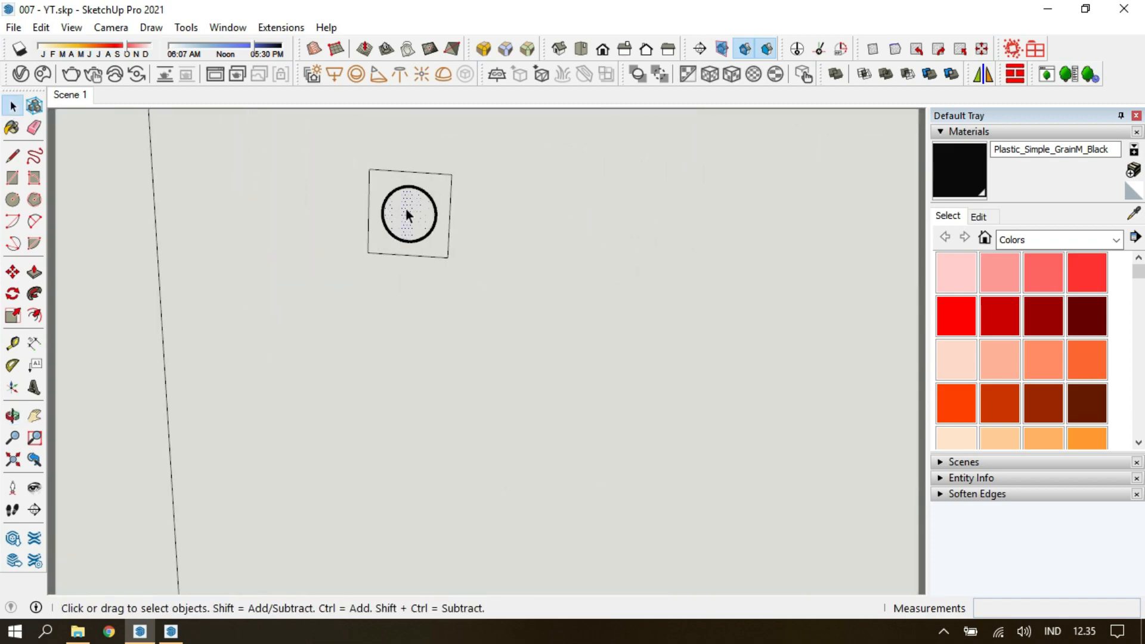
scroll(407, 209, "up", 3)
key("Delete")
double_click(408, 209)
key("Delete")
key("Delete")
key("Delete")
Select the cleaned square downlight outline on the ceiling, copy it and paste it in place.
scroll(408, 209, "down", 2)
left_click(408, 209)
scroll(408, 209, "up", 3)
middle_click_drag(406, 237, 406, 327)
scroll(406, 327, "down", 5)
scroll(406, 334, "up", 2)
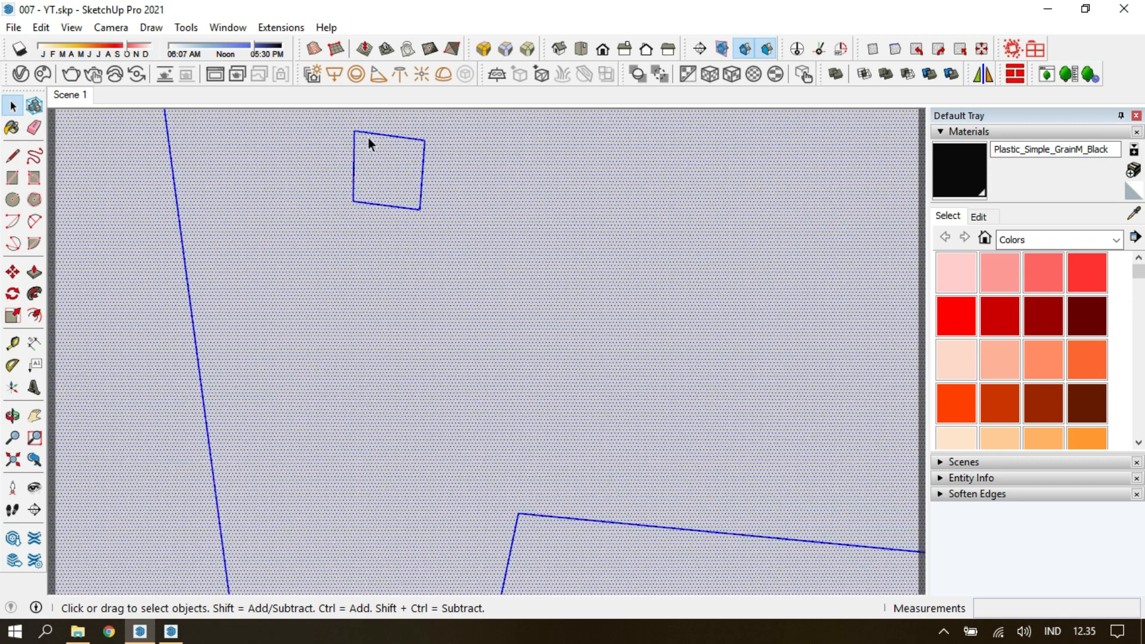
triple_click(374, 135)
left_click_drag(337, 120, 460, 263)
left_click(41, 27)
left_click(294, 9)
key("ctrl+c")
left_click(41, 28)
left_click(71, 147)
Delete the selected leftover geometry at the downlight's square outline on the ceiling.
scroll(402, 206, "down", 5)
middle_click_drag(405, 212, 333, 202)
scroll(333, 201, "up", 5)
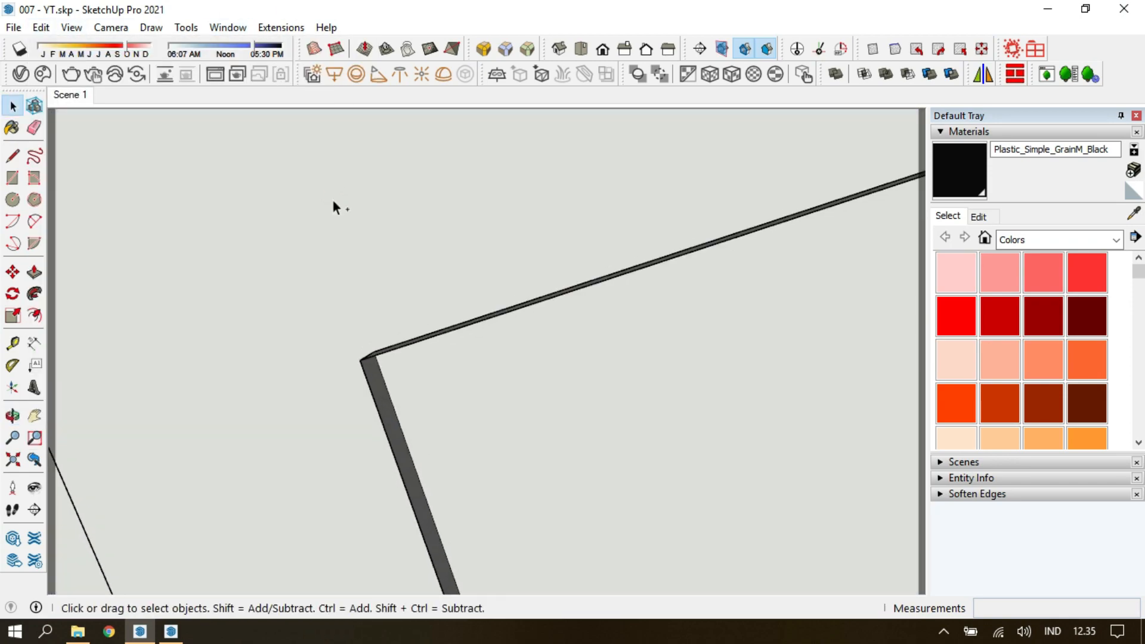
key("r")
key("space")
key("Delete")
scroll(278, 221, "down", 4)
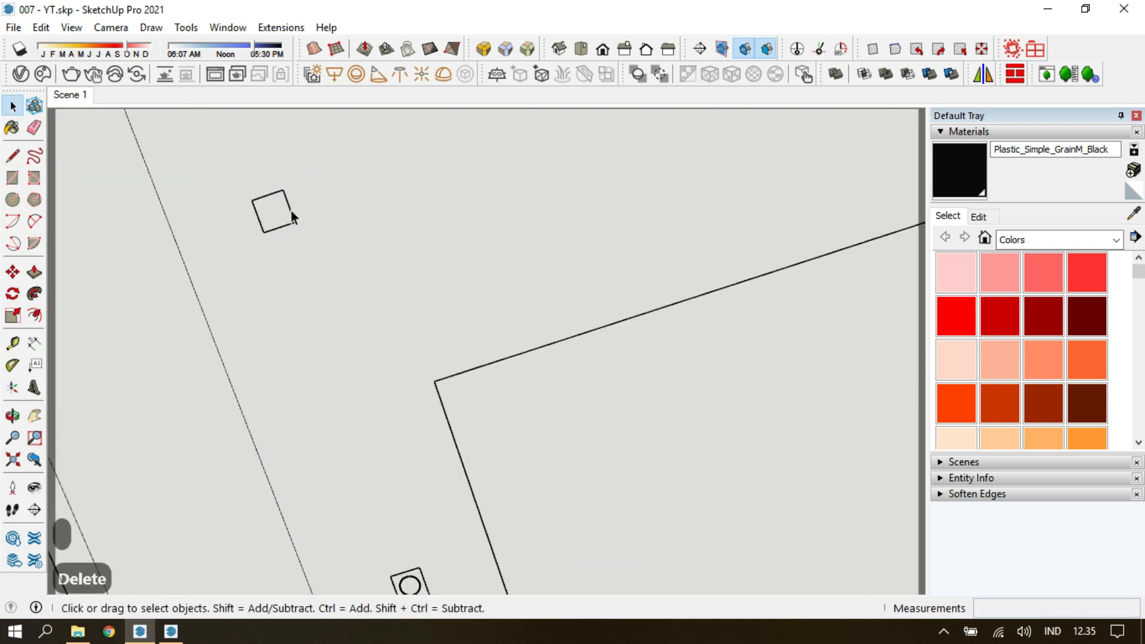
Outline the next downlight's square on the ceiling with a rectangle and delete the face inside it.
scroll(296, 231, "up", 5)
middle_click_drag(298, 233, 324, 365)
scroll(399, 264, "down", 5)
middle_click_drag(398, 264, 420, 358)
scroll(448, 328, "up", 5)
left_click(420, 243)
scroll(421, 227, "up", 2)
key("r")
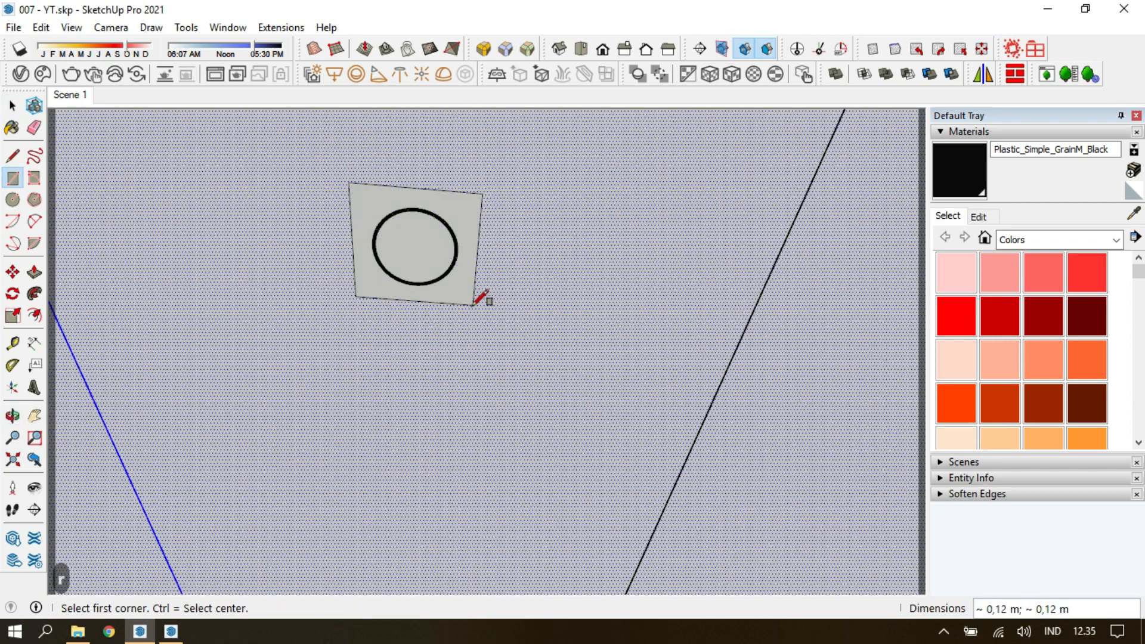
key("space")
left_click(463, 291)
key("Delete")
Trace corner-to-corner rectangles over the following downlights' square outlines on the ceiling.
scroll(460, 289, "down", 5)
middle_click_drag(450, 282, 440, 229)
scroll(417, 357, "up", 3)
key("r")
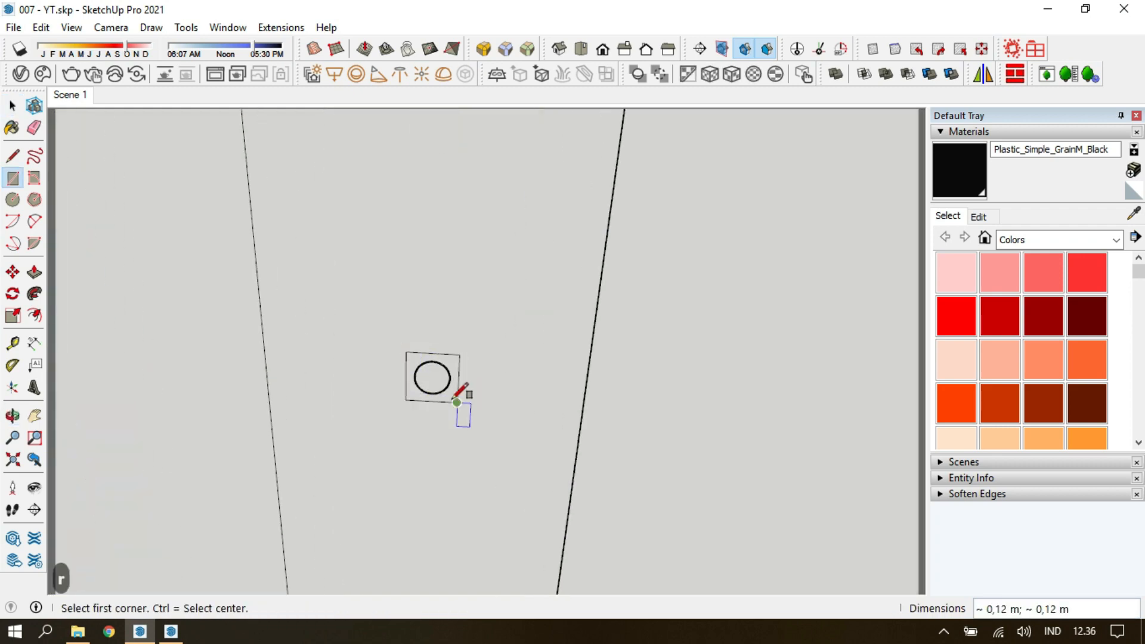
scroll(460, 375, "up", 4)
middle_click_drag(890, 388, 532, 363, "shift")
key("r")
left_click(531, 364)
left_click(566, 402)
key("space")
Draw a rectangle over another downlight further along the ceiling and delete the enclosed face to open it.
scroll(564, 396, "up", 2)
scroll(561, 376, "up", 3)
key("r")
left_click(603, 355)
left_click(642, 398)
key("space")
left_click(626, 391)
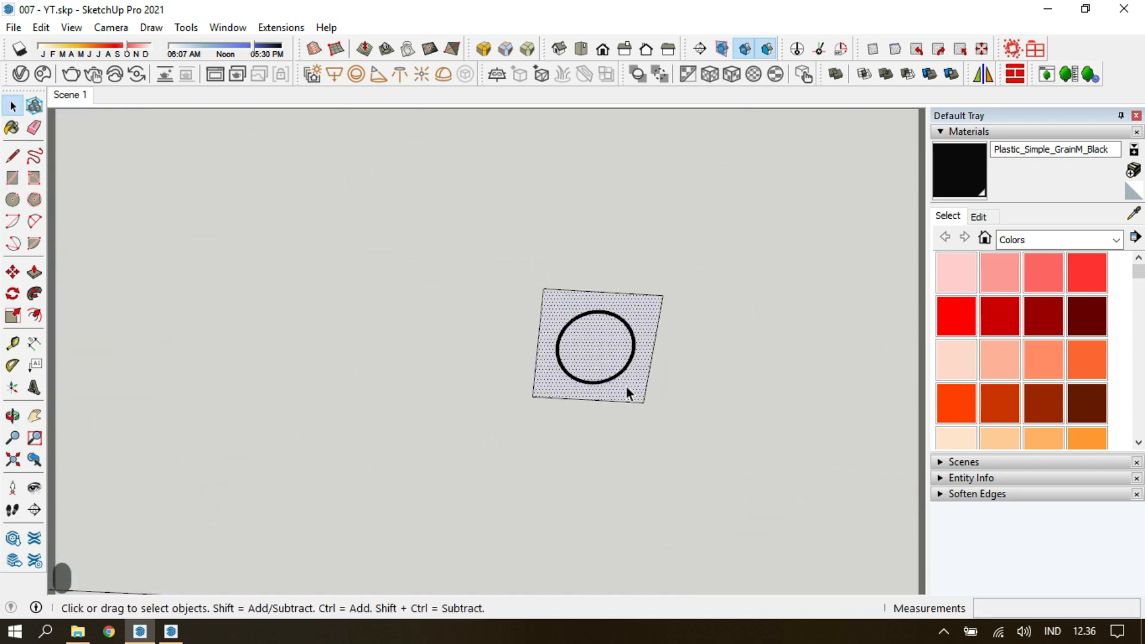
key("Delete")
Cut the opening for the downlight near the ceiling corner, close the ceiling group and return to the Scene 1 camera.
middle_click_drag(894, 382, 547, 363, "shift")
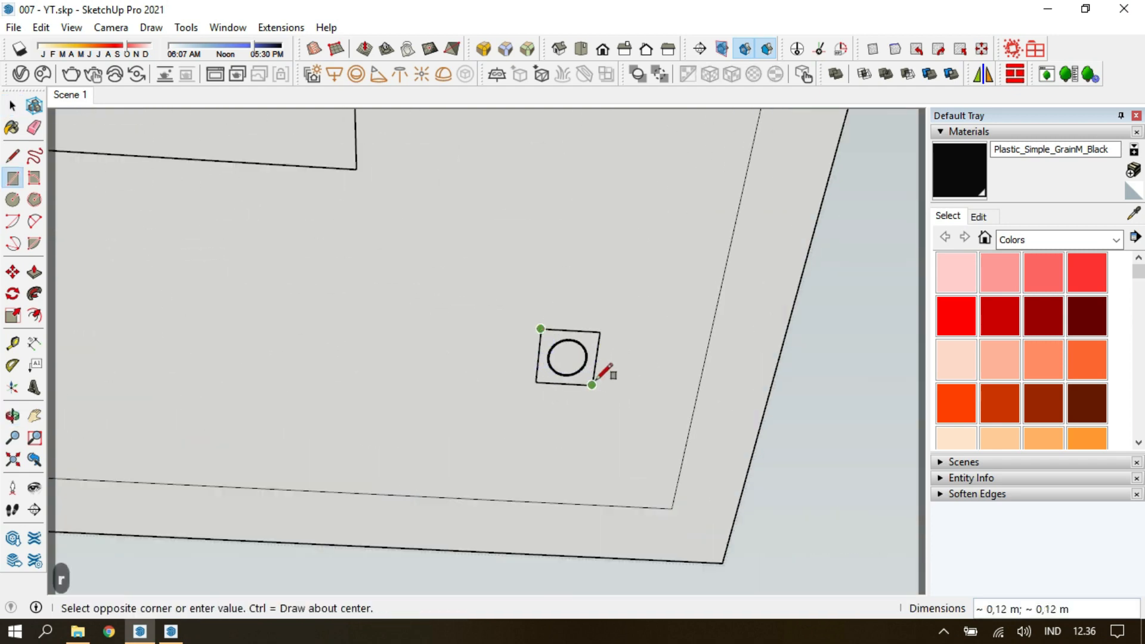
left_click(591, 384)
key("space")
left_click(583, 376)
key("Delete")
key("Escape")
left_click(70, 94)
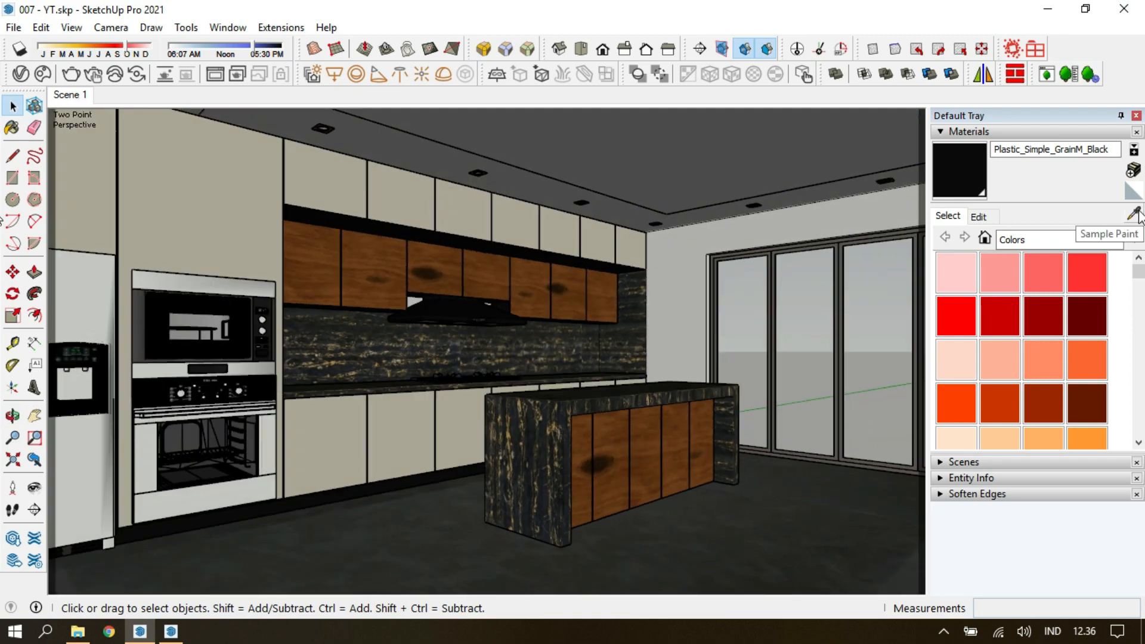
Sample Standardmaterial8 from the model, open the V-Ray Asset Editor for it, and return to the Scene 1 camera.
left_click(23, 76)
left_click_drag(631, 168, 660, 215)
left_click(777, 33)
key("Escape")
key("Escape")
scroll(261, 280, "up", 3)
middle_click_drag(261, 279, 258, 297)
key("Escape")
left_click(262, 250)
left_click(70, 95)
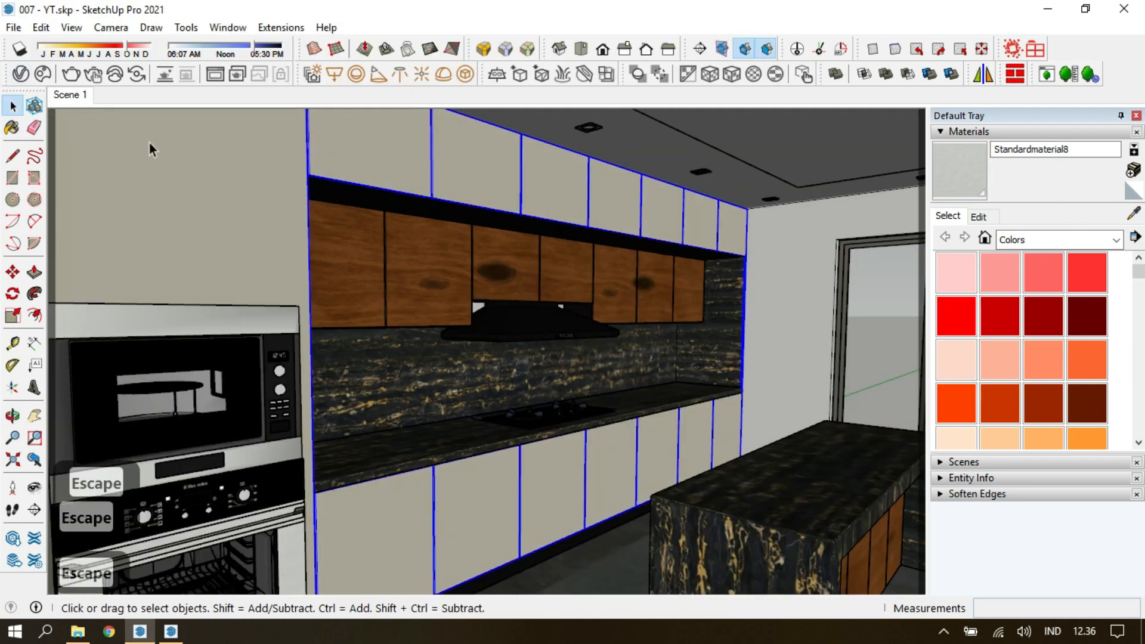
Show only downloaded 3D models in the Chaos Cosmos browser and close the second SketchUp window.
left_click(43, 74)
left_click(923, 148)
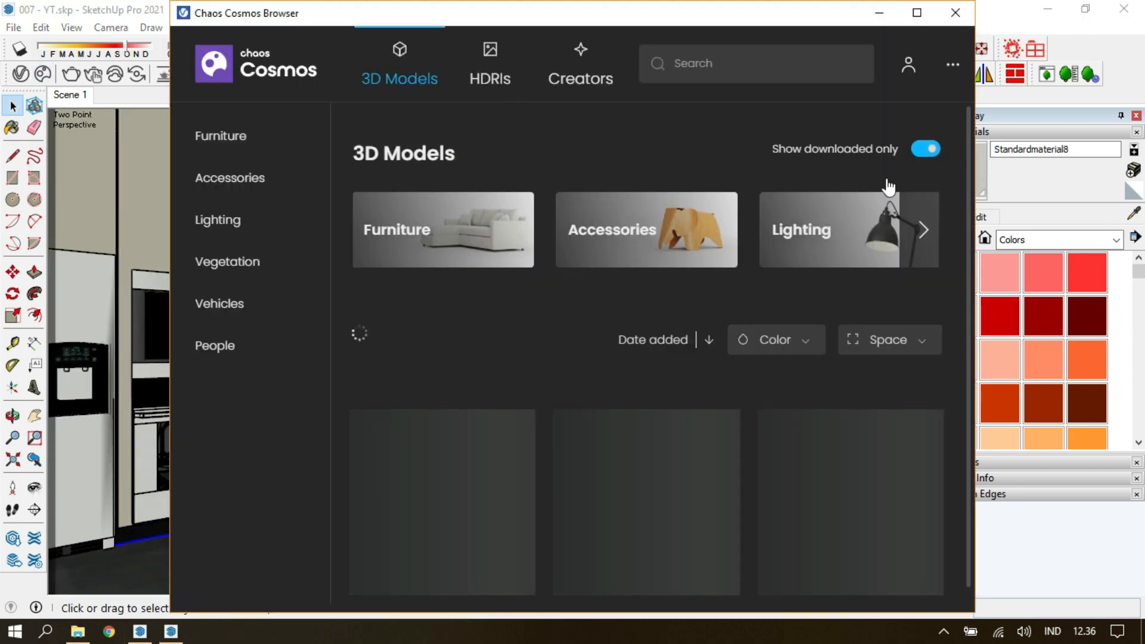
scroll(893, 513, "down", 2)
left_click(909, 519)
left_click(171, 631)
left_click(1124, 9)
left_click(577, 353)
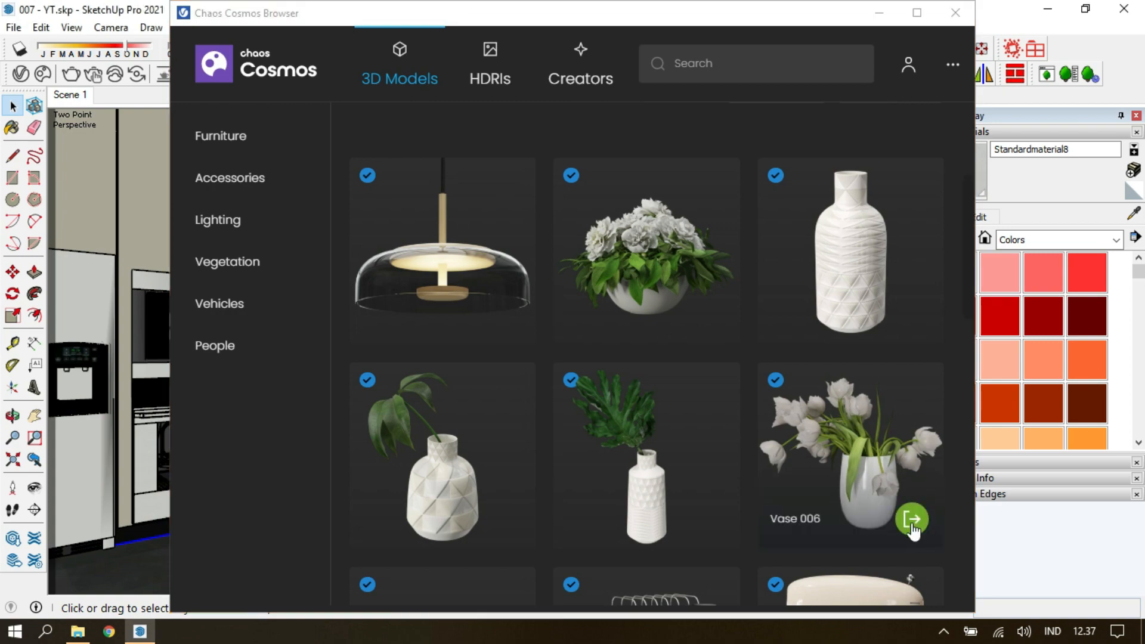
Import Vase 006 from Chaos Cosmos and place it in the far corner of the wall countertop.
left_click(912, 525)
scroll(549, 364, "up", 5)
middle_click_drag(548, 381, 562, 468)
middle_click_drag(656, 313, 703, 378)
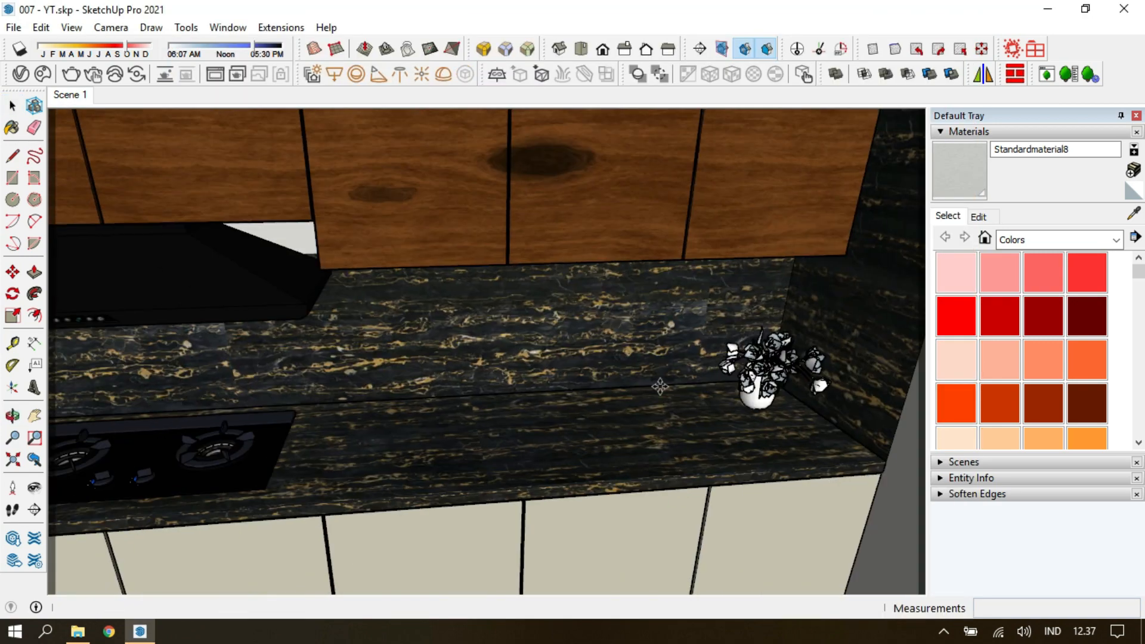
key("Escape")
Import Toaster 001 from Chaos Cosmos and place it on the countertop beside the gas hob.
scroll(677, 268, "down", 3)
left_click(664, 350)
left_click(783, 102)
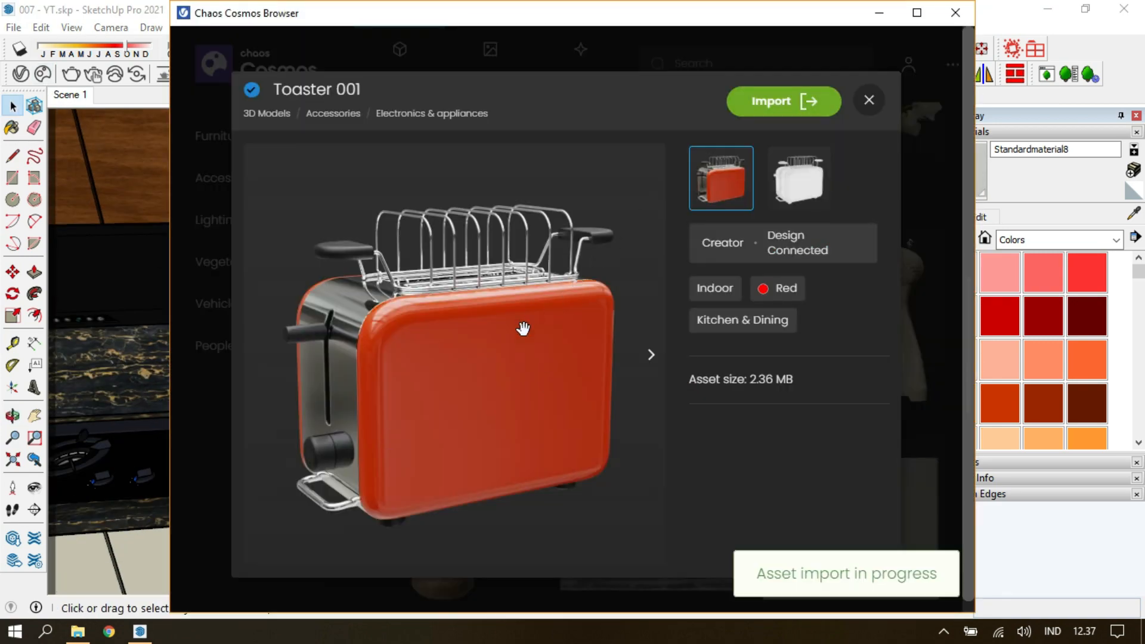
middle_click_drag(531, 312, 565, 396)
scroll(567, 396, "up", 2)
left_click(585, 411)
middle_click_drag(662, 358, 556, 342)
key("Escape")
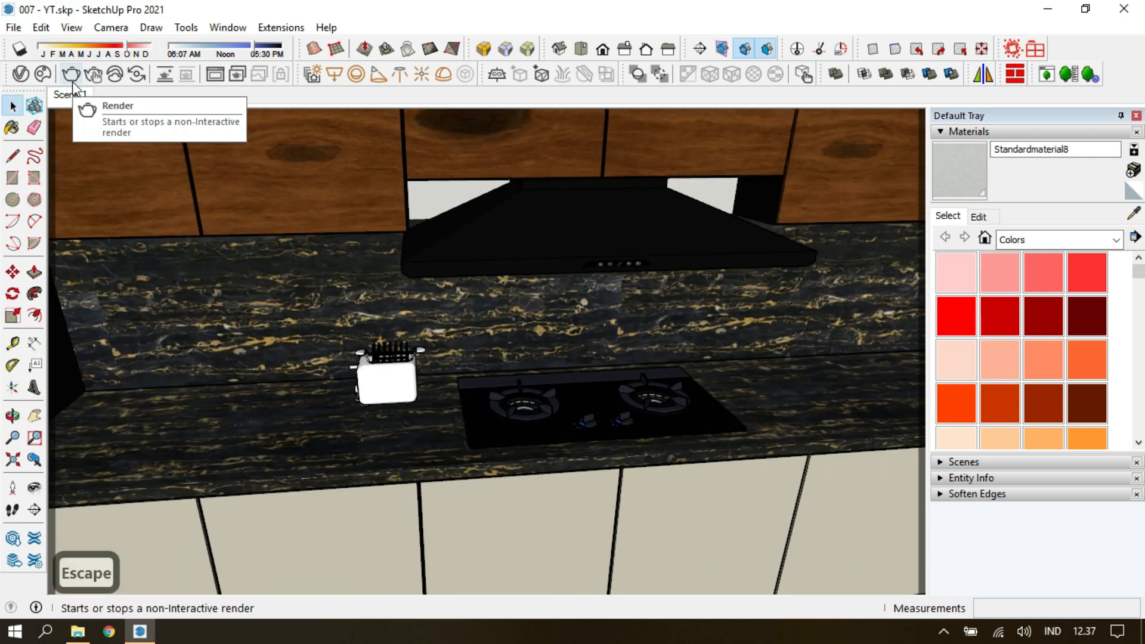
Import the stand mixer from Chaos Cosmos and position it on the countertop on the other side of the hob.
left_click(42, 74)
left_click(866, 98)
left_click(906, 386)
middle_click_drag(744, 414, 637, 370)
left_click(631, 358)
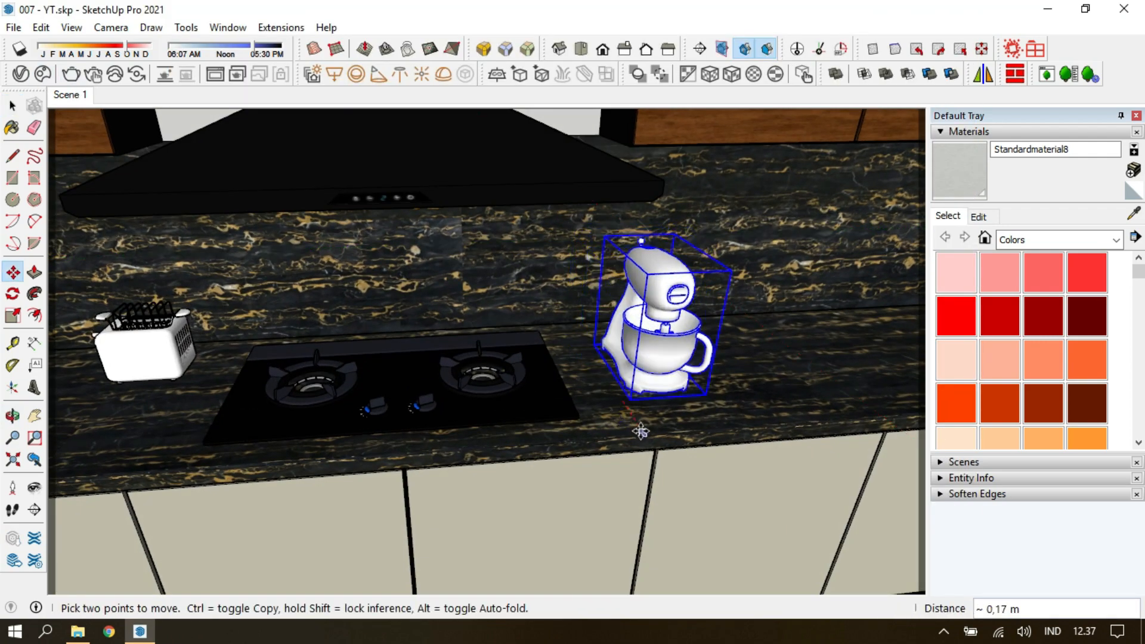
Import Indoor Plant 001 from Chaos Cosmos and place it on the floor in the room corner across from the refrigerator.
left_click(43, 74)
scroll(570, 335, "down", 5)
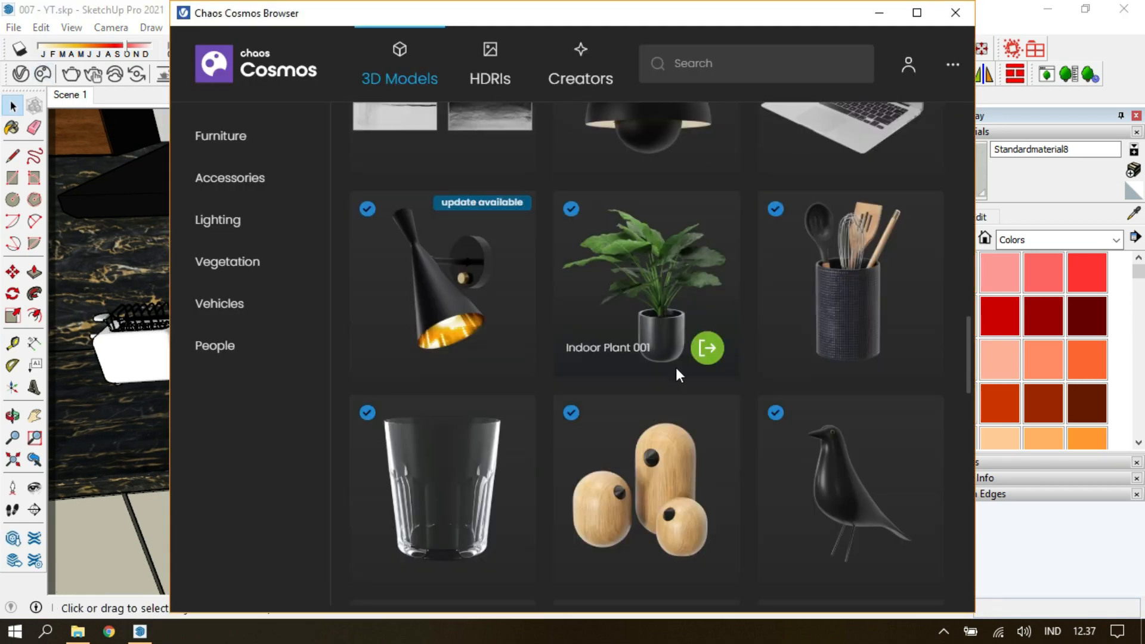
left_click(707, 347)
mouse_move(292, 334)
middle_mouse_down()
mouse_move(402, 345)
mouse_move(602, 401)
middle_mouse_up()
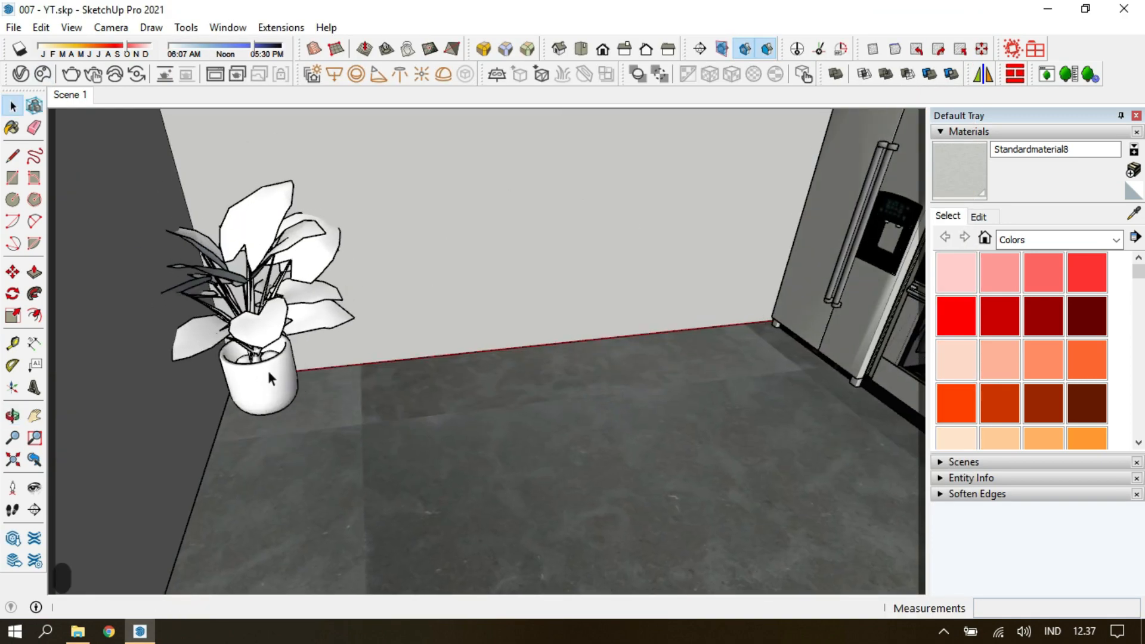
Scale the potted plant to 0.7, move it about 0.23 m within the corner and return to the Scene 1 camera.
left_click(260, 382)
key("s")
left_click(335, 165)
type("0,7")
key("Return")
key("m")
left_click(331, 400)
left_click(368, 403)
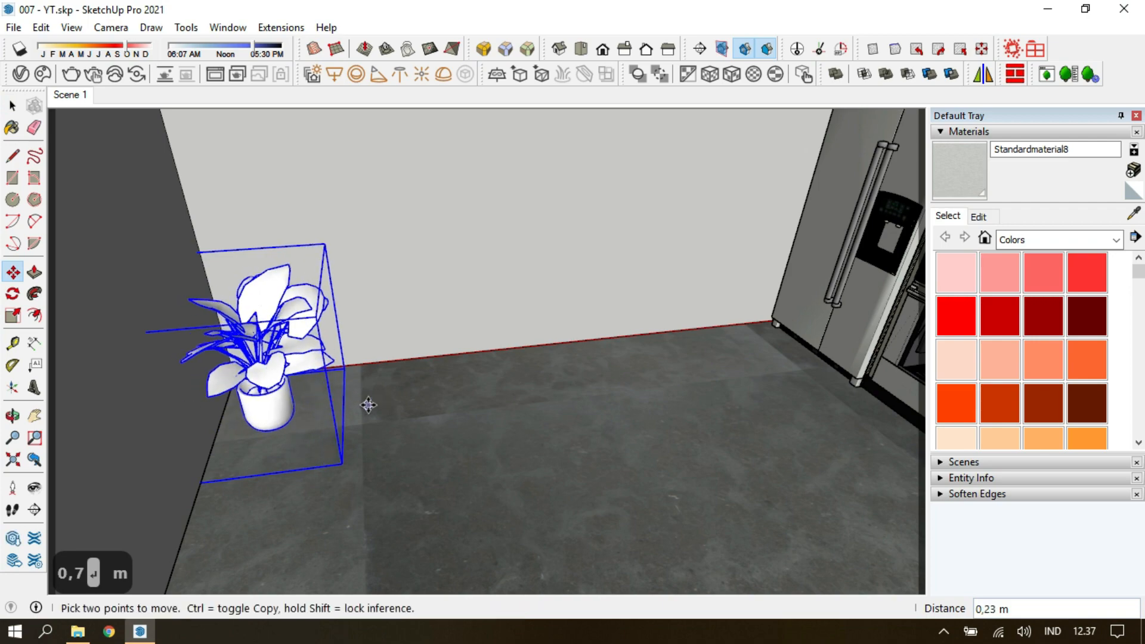
middle_click_drag(367, 404, 411, 450)
key("Escape")
left_click(78, 96)
Import the bowl of bananas from Chaos Cosmos and place it on the kitchen island's countertop.
left_click(546, 231)
scroll(671, 328, "up", 2)
mouse_move(671, 328)
middle_mouse_down()
mouse_move(586, 375)
mouse_move(588, 340)
middle_mouse_up()
left_click(43, 74)
scroll(662, 379, "down", 5)
scroll(663, 379, "down", 5)
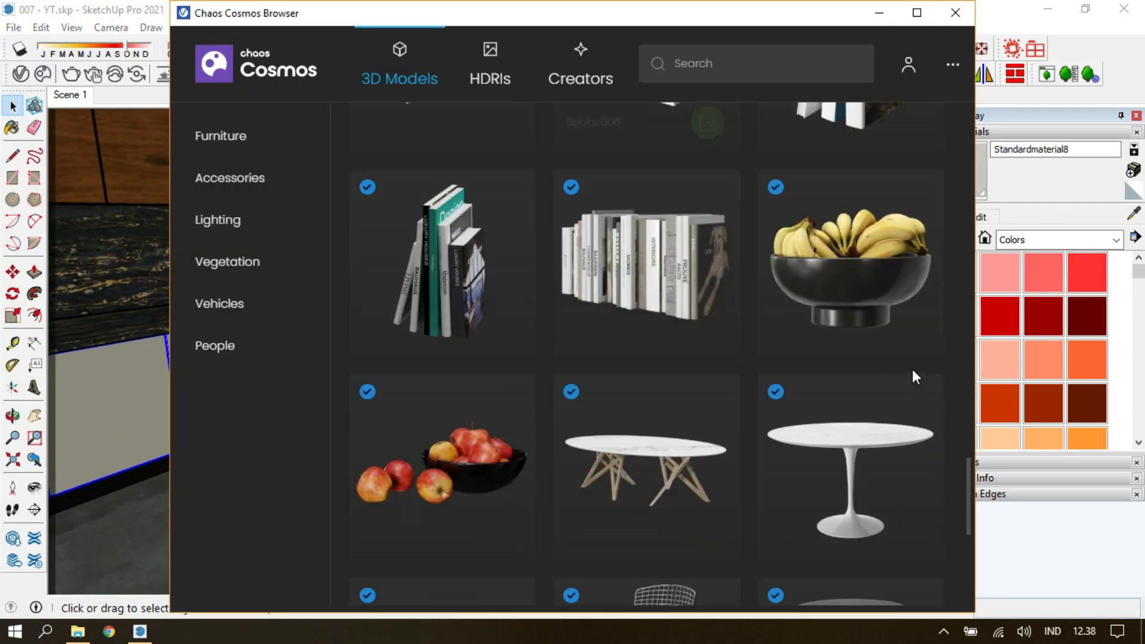
left_click(912, 324)
left_click(441, 323)
Scale the banana bowl on the island to 0.7.
key("s")
mouse_move(441, 322)
middle_mouse_down()
mouse_move(444, 411)
mouse_move(444, 310)
middle_mouse_up()
left_click(428, 326)
type("0,7")
key("Return")
key("Escape")
Import Barstool 005 from Chaos Cosmos and place three stools along the island's wood-panelled side.
left_click(43, 74)
scroll(632, 305, "down", 9)
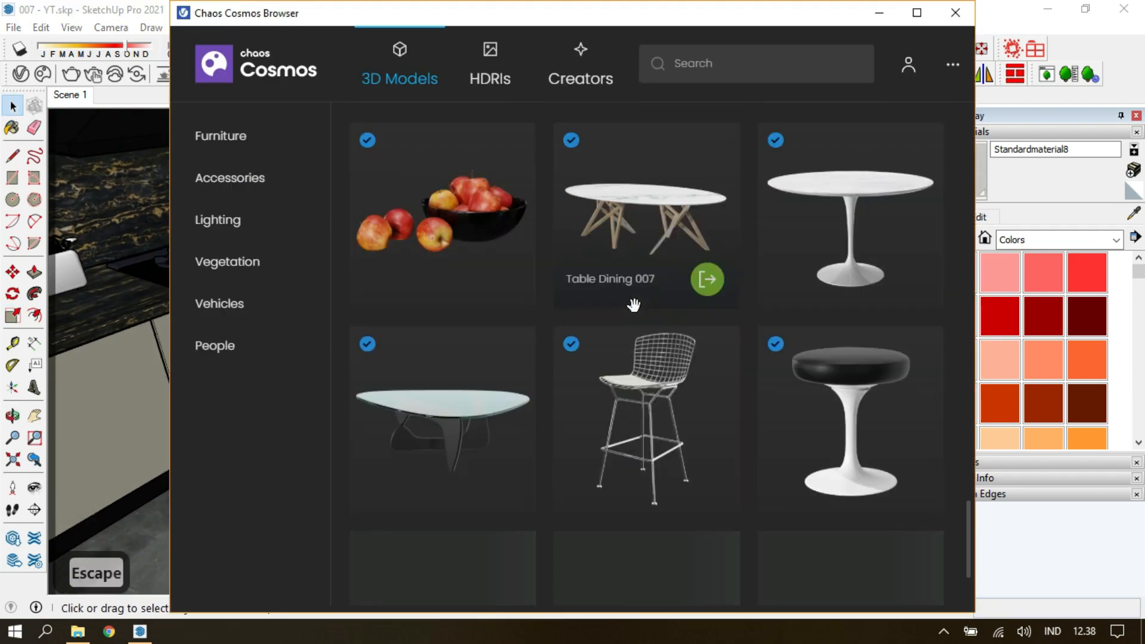
left_click(502, 478)
scroll(615, 147, "down", 4)
left_click(628, 451)
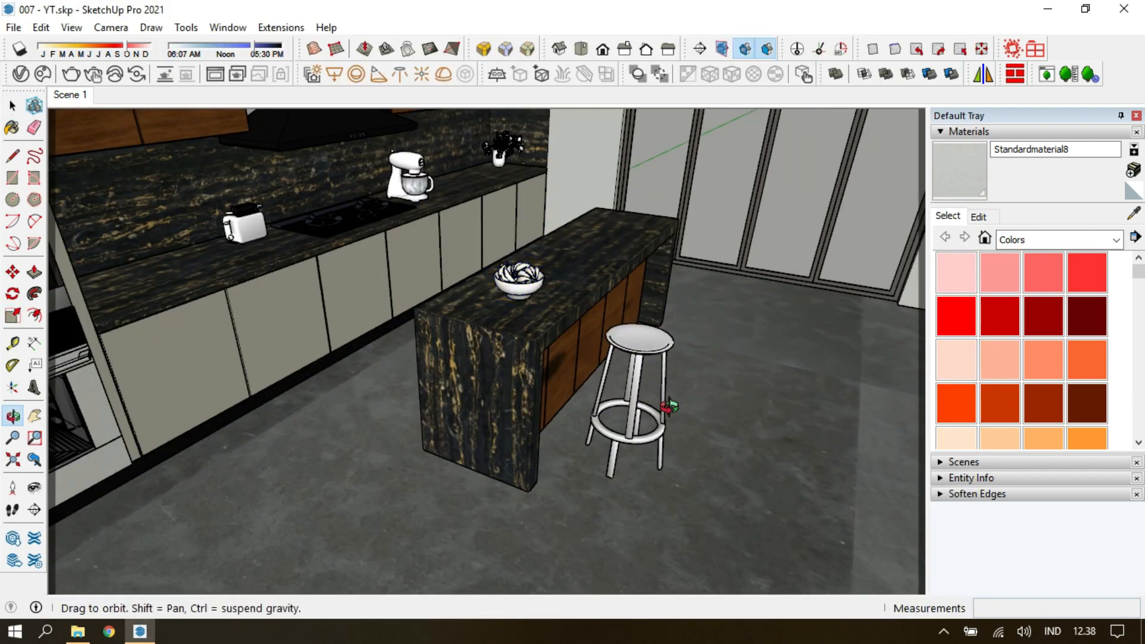
middle_click_drag(669, 409, 587, 432)
scroll(585, 437, "up", 3)
left_click(615, 435)
left_click(722, 408)
key("space")
Adjust the positions of the barstools along the island and return to the Scene 1 camera.
key("s")
key("m")
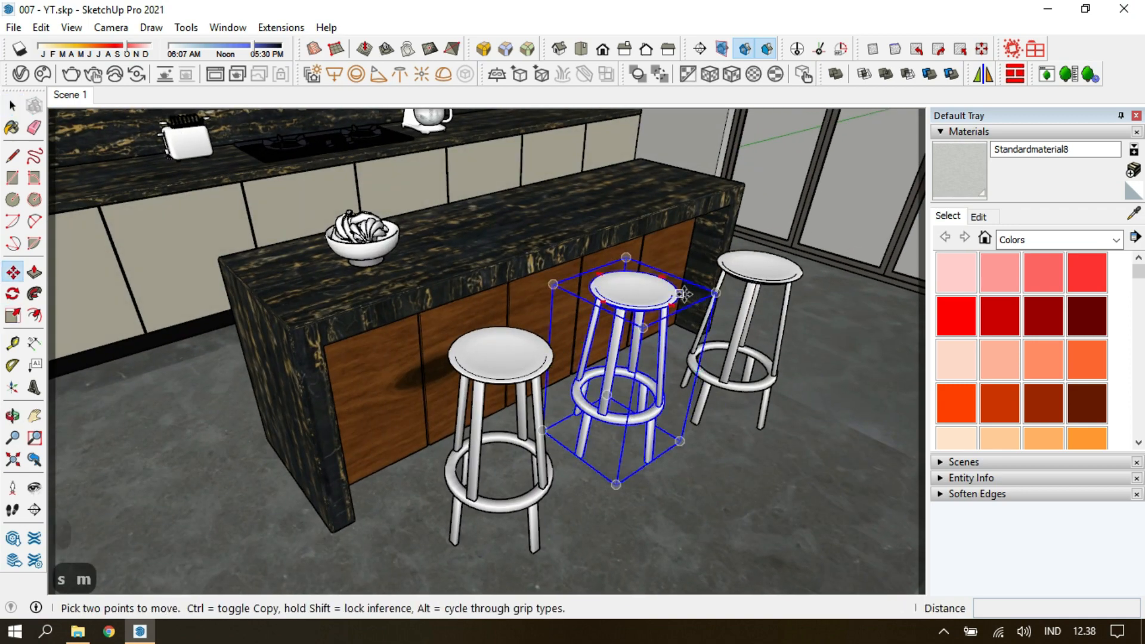
left_click(669, 281)
left_click(669, 301)
left_click(535, 378)
left_click(560, 330)
key("space")
left_click(743, 326)
middle_click_drag(744, 326, 775, 298)
key("Escape")
left_click(71, 95)
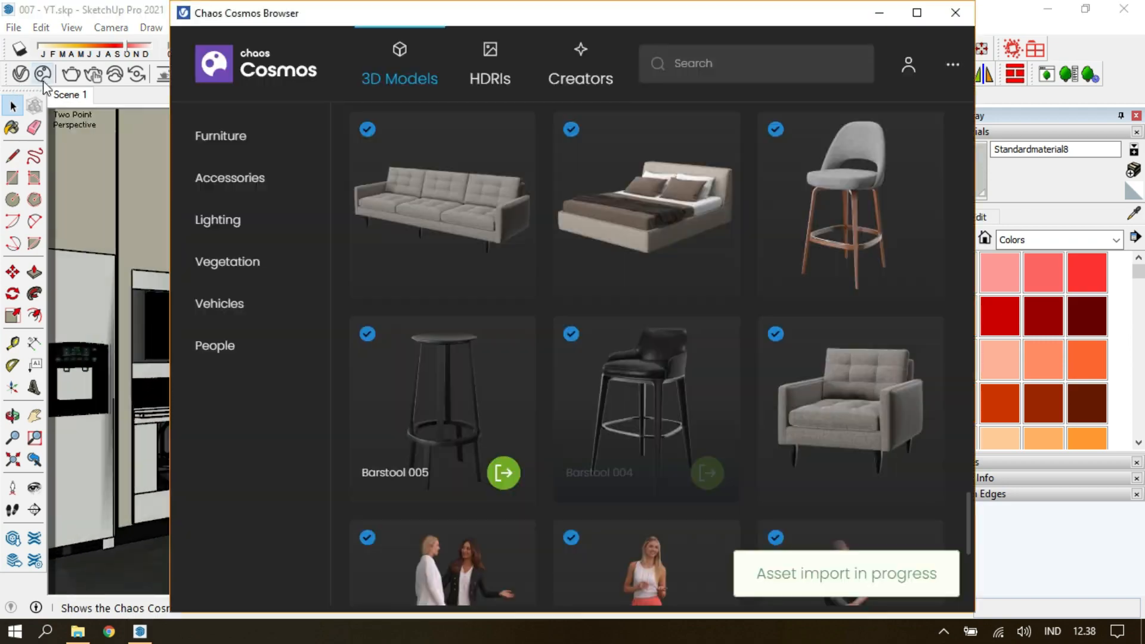
Import the bowl of apples from Chaos Cosmos and place it on the countertop between the oven cabinet and the toaster.
scroll(588, 479, "down", 5)
scroll(596, 488, "up", 10)
scroll(608, 494, "up", 4)
scroll(613, 489, "down", 3)
left_click(503, 537)
scroll(412, 396, "up", 5)
middle_click_drag(417, 406, 446, 486)
scroll(452, 399, "up", 4)
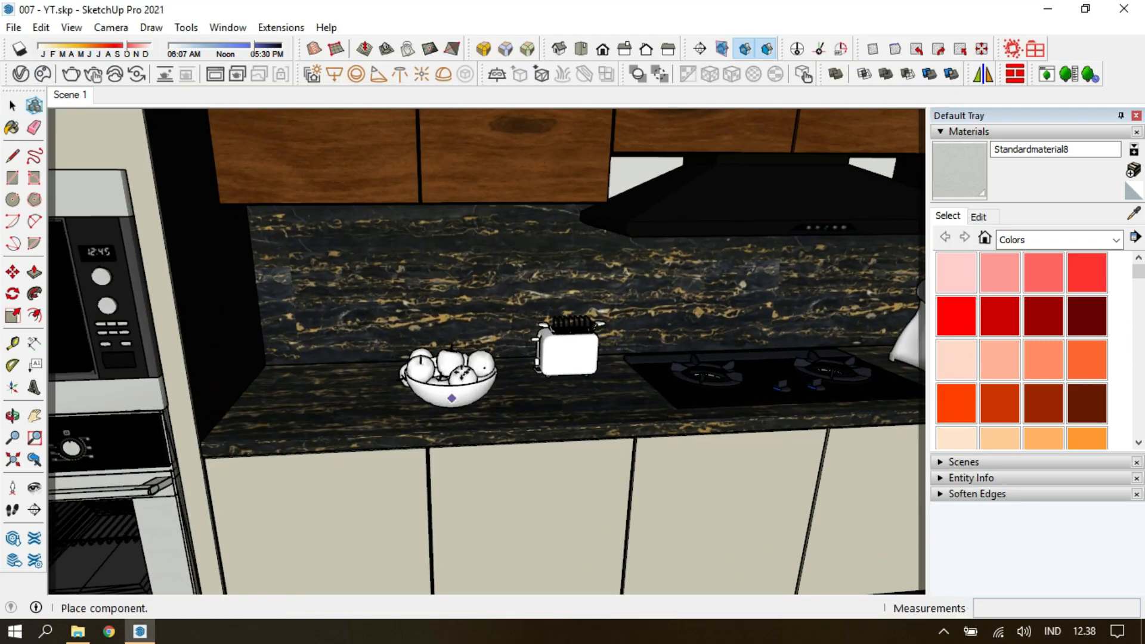
left_click(453, 403)
Shift the apple bowl away from the toaster, scale it to 0.8 and return to the Scene 1 camera.
key("m")
left_click(452, 328)
left_click(346, 339)
key("Escape")
key("s")
left_click(522, 305)
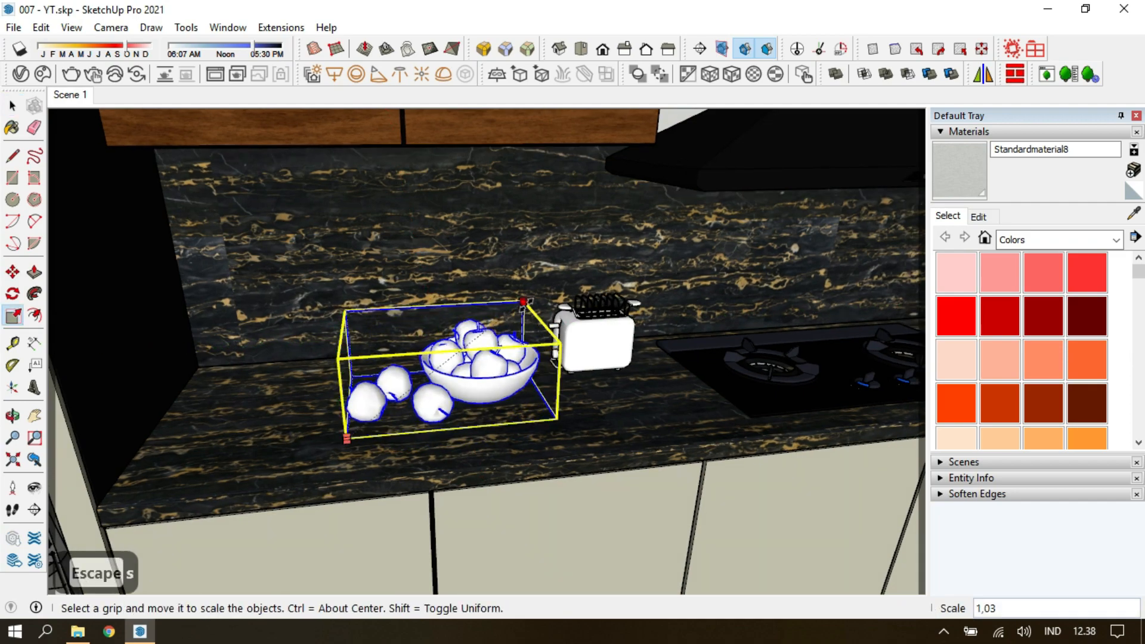
type("0,8")
key("Return")
key("Escape")
left_click(87, 100)
Extend the marble backsplash behind the range hood upward to the cabinets' underside and return to the Scene 1 camera.
scroll(450, 276, "up", 8)
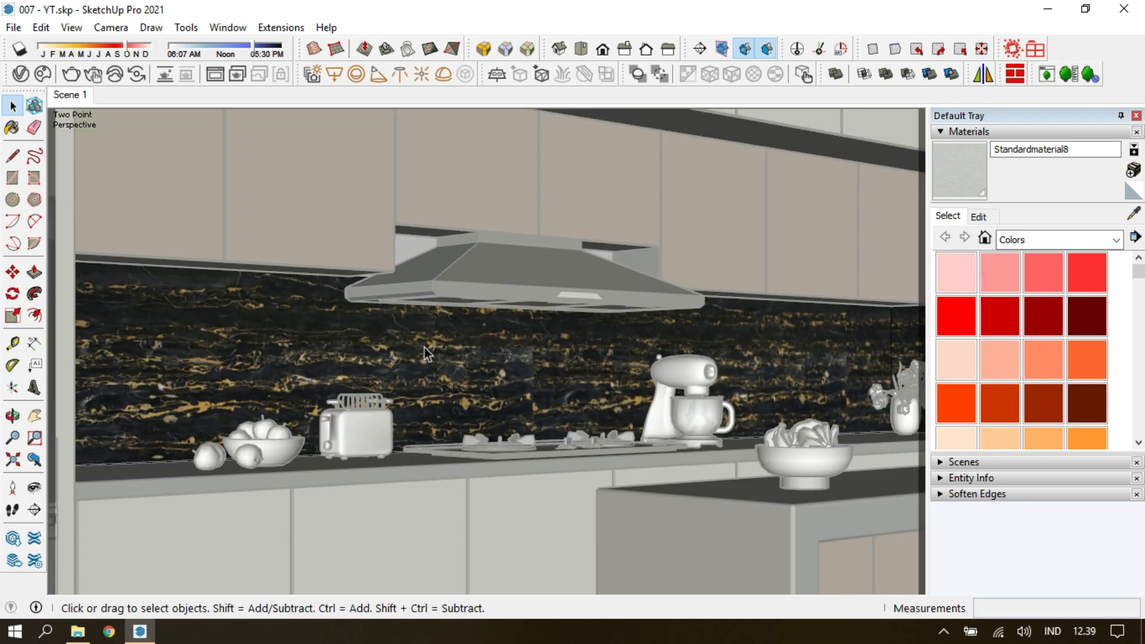
key("m")
left_click(428, 282)
scroll(452, 245, "down", 8)
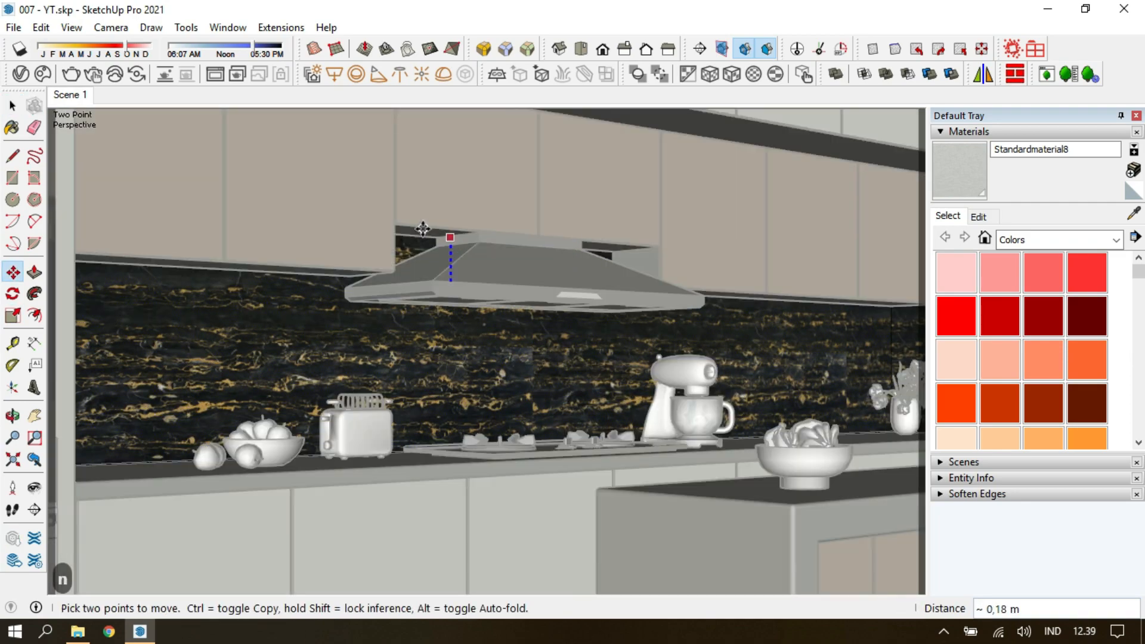
left_click(422, 228)
middle_click_drag(422, 232, 536, 325)
key("Escape")
scroll(532, 319, "down", 5)
left_click(70, 95)
Draw a rectangle on the ceiling over the recessed area, delete the enclosed face and return to the Scene 1 camera.
double_click(693, 157)
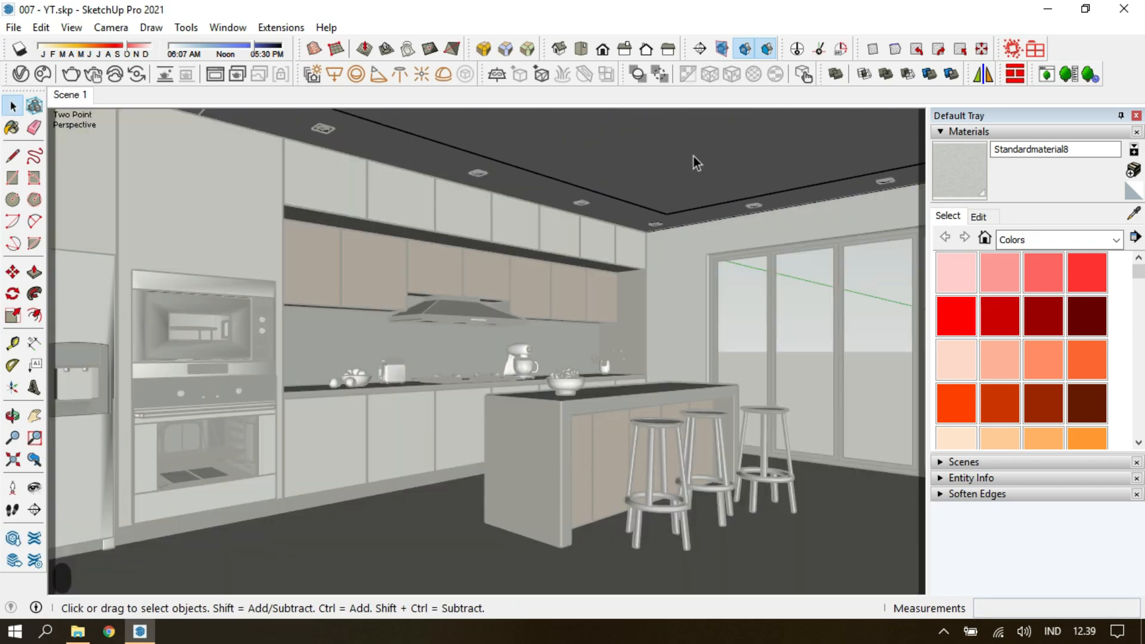
left_click(691, 159)
key("r")
middle_click_drag(663, 209, 511, 312)
scroll(511, 315, "up", 5)
left_click(511, 317)
scroll(707, 281, "down", 2)
left_click(761, 233)
key("space")
left_click(551, 394)
key("Delete")
key("Escape")
scroll(551, 394, "up", 3)
left_click(71, 95)
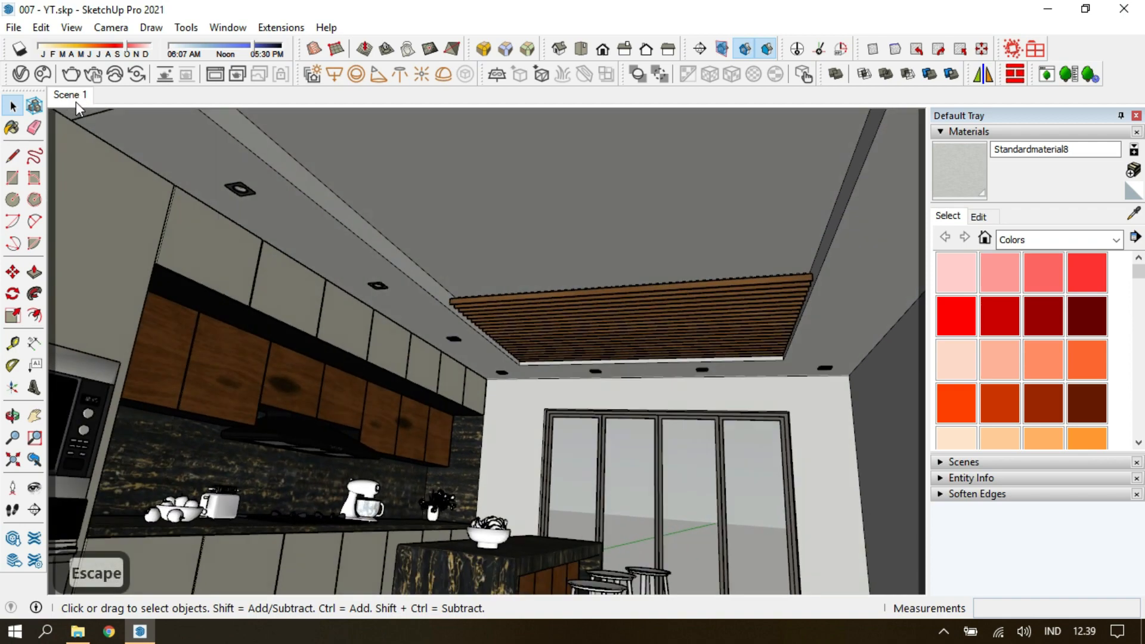
Set the V-Ray camera's exposure value to 10 and the render quality to Medium+.
left_click(21, 74)
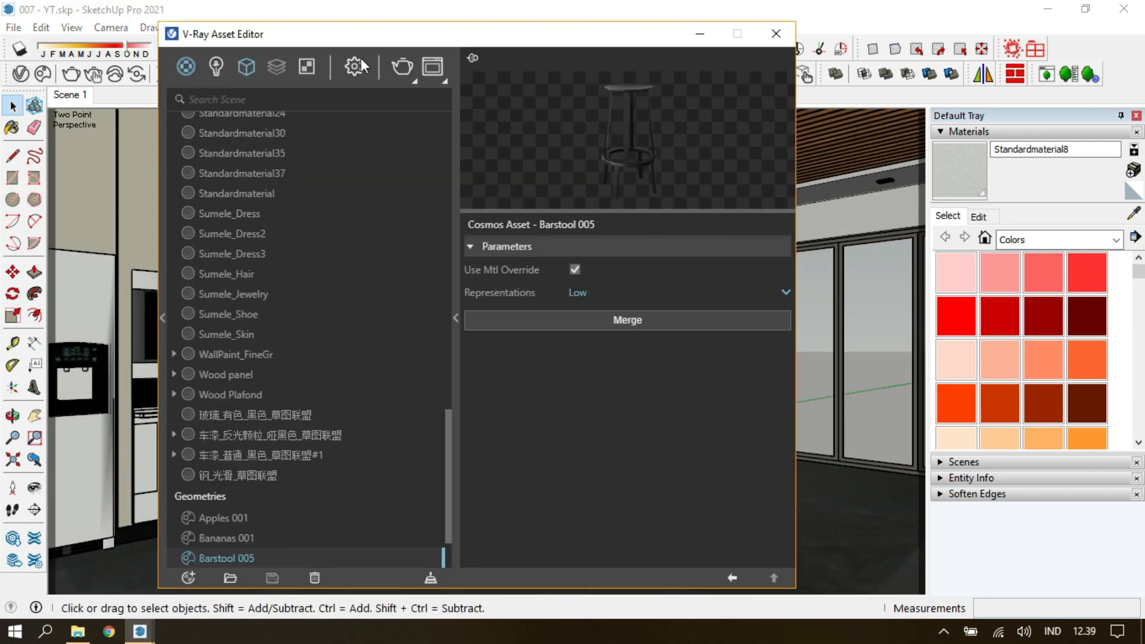
left_click(354, 67)
left_click(282, 271)
left_click(286, 370)
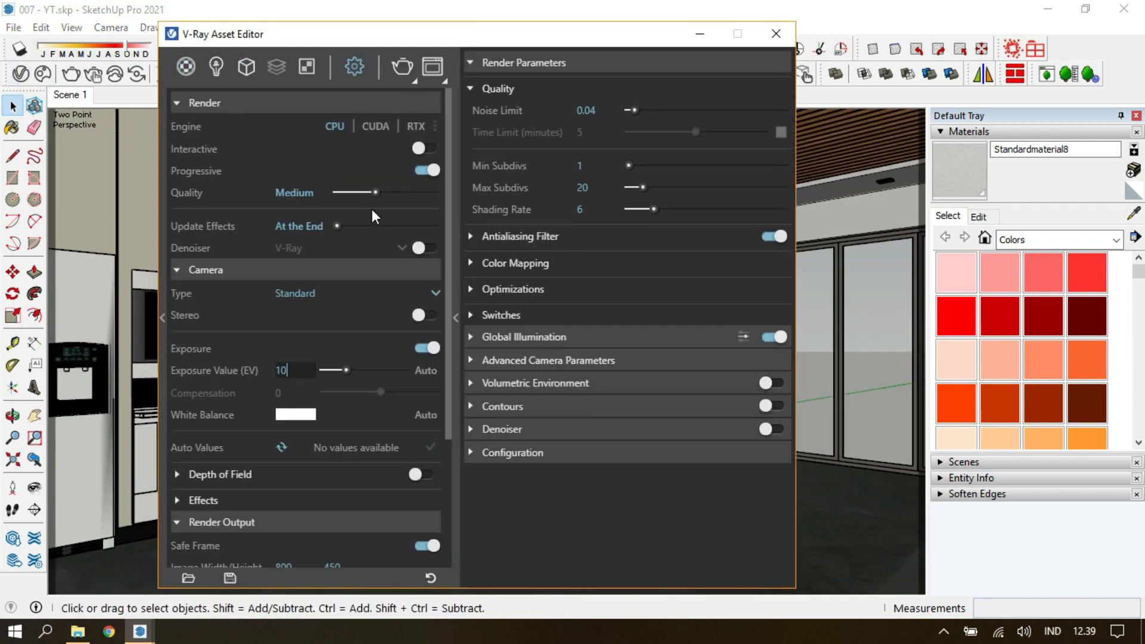
left_click(305, 277)
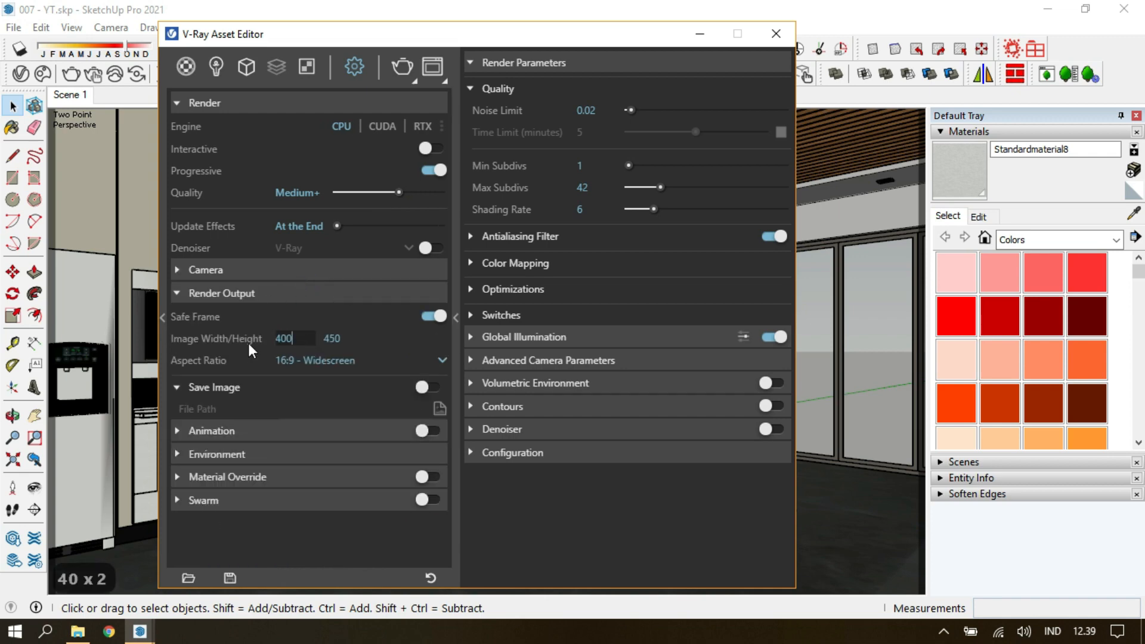
Set the render output width to 400 at 16:9 and the environment GI intensity to 100.
left_click(248, 290)
left_click(255, 338)
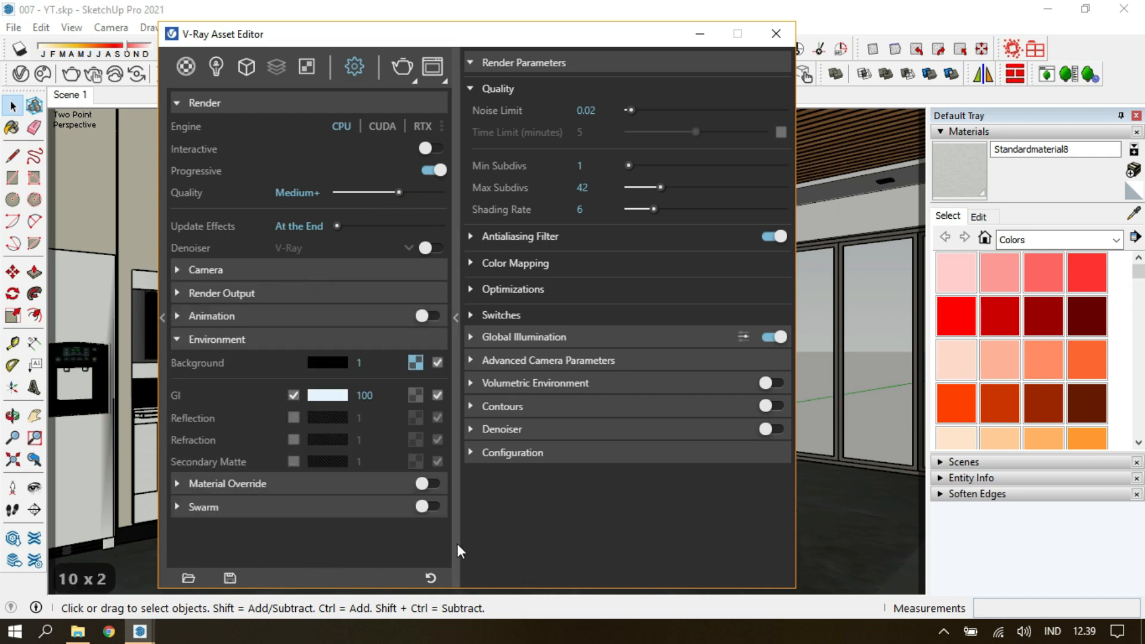
left_click(457, 543)
left_click(445, 33)
Import city-view-48.jpg as an image and place it outside the room in front of the glass doors.
left_click(14, 27)
left_click(27, 311)
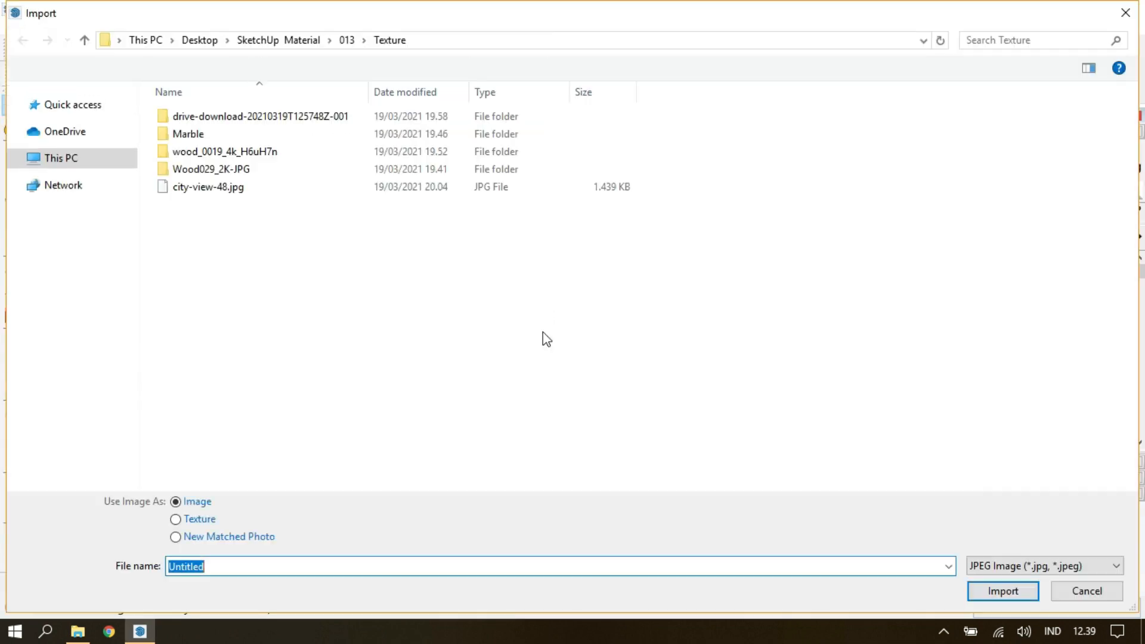
left_click(208, 187)
left_click(1003, 591)
middle_click_drag(699, 366, 174, 343)
scroll(547, 446, "down", 8)
middle_click_drag(284, 387, 539, 459)
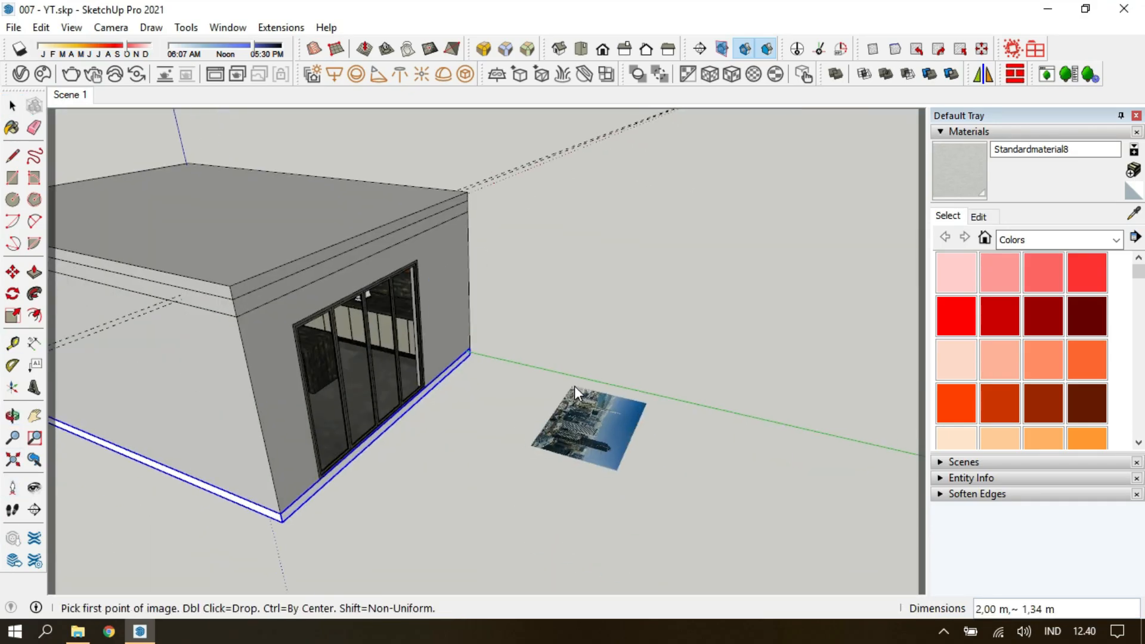
middle_click_drag(574, 385, 560, 301)
left_click(560, 298)
left_click(753, 577)
Rotate the city image 90 degrees and return to the Scene 1 camera.
scroll(674, 433, "down", 3)
scroll(674, 434, "down", 1)
key("m")
left_click(731, 485)
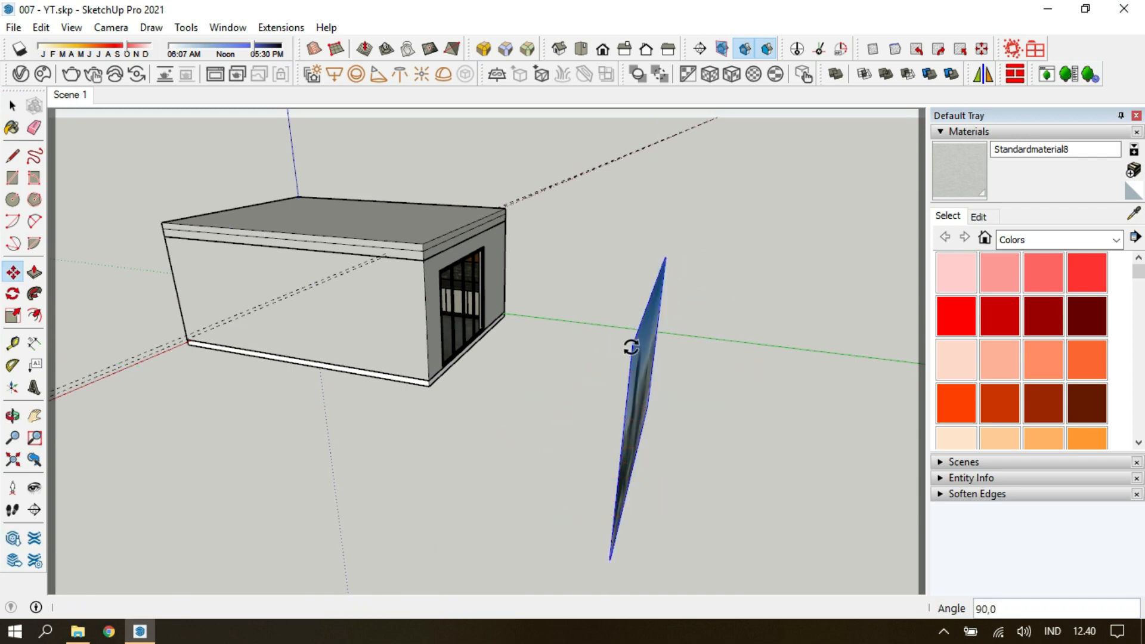
left_click(629, 348)
key("space")
left_click(82, 95)
Move the city image until it fills the view through the glass doors in the Scene 1 camera.
key("m")
left_click(775, 319)
left_click(649, 245)
left_click(493, 558)
left_click(402, 518)
left_click(664, 329)
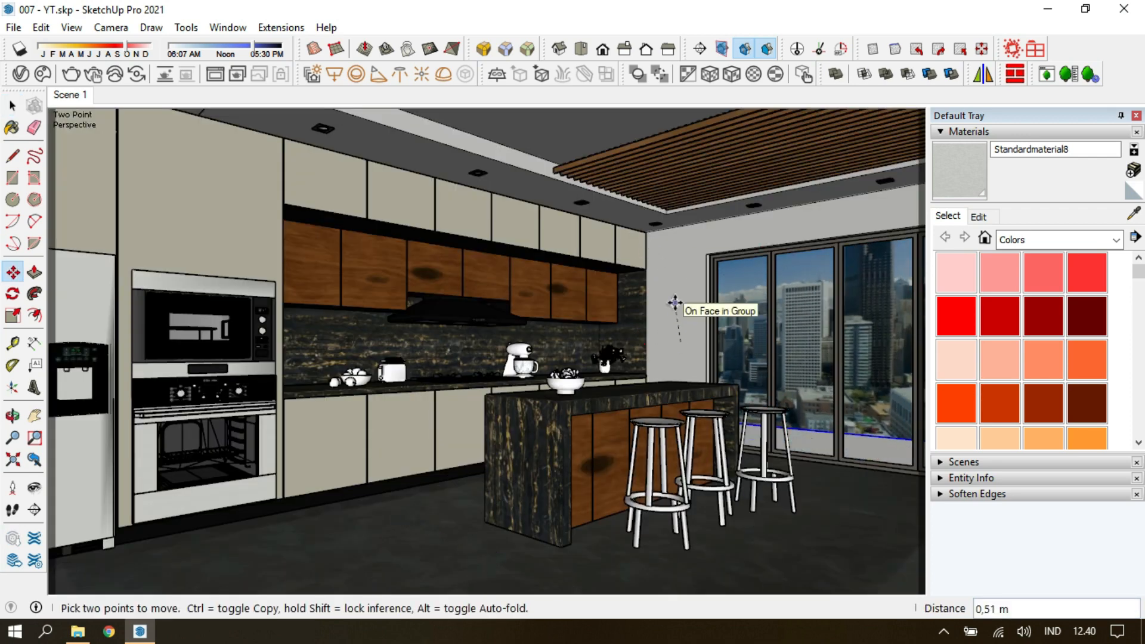
left_click(674, 302)
left_click(670, 322)
left_click(670, 309)
left_click(670, 290)
key("Escape")
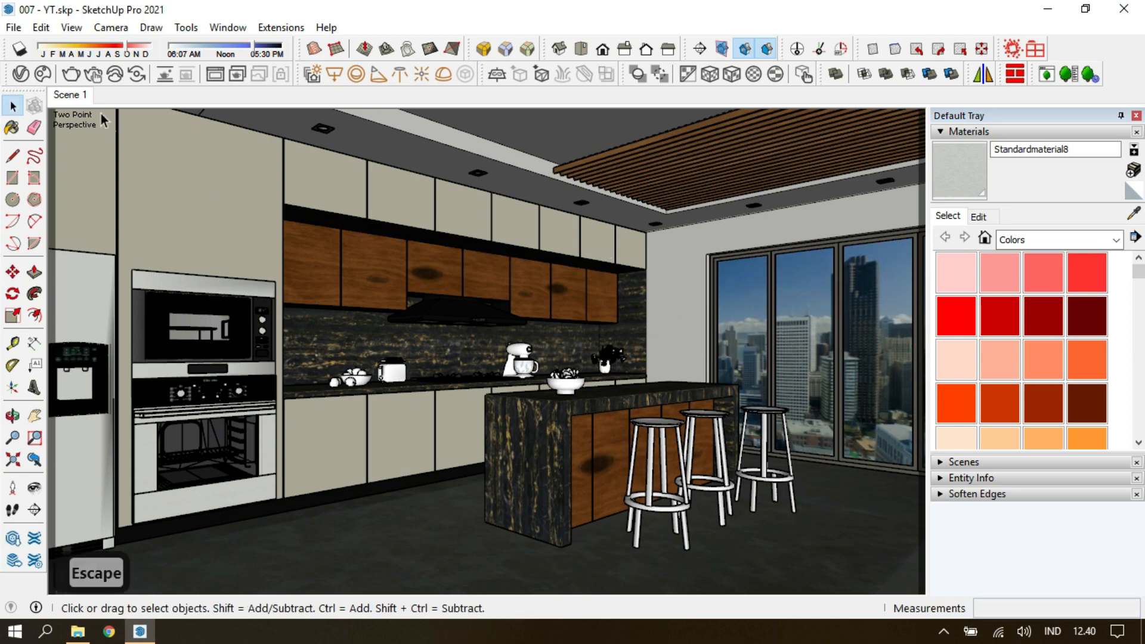
Check the model from other viewpoints, return to the Scene 1 camera and save the file.
scroll(546, 406, "down", 4)
left_click(12, 459)
middle_click_drag(507, 334, 382, 453)
key("Escape")
left_click(13, 459)
mouse_move(471, 177)
middle_mouse_down()
mouse_move(471, 218)
mouse_move(269, 226)
mouse_move(357, 369)
middle_mouse_up()
key("Escape")
left_click(373, 390)
key("e")
key("Escape")
left_click(70, 95)
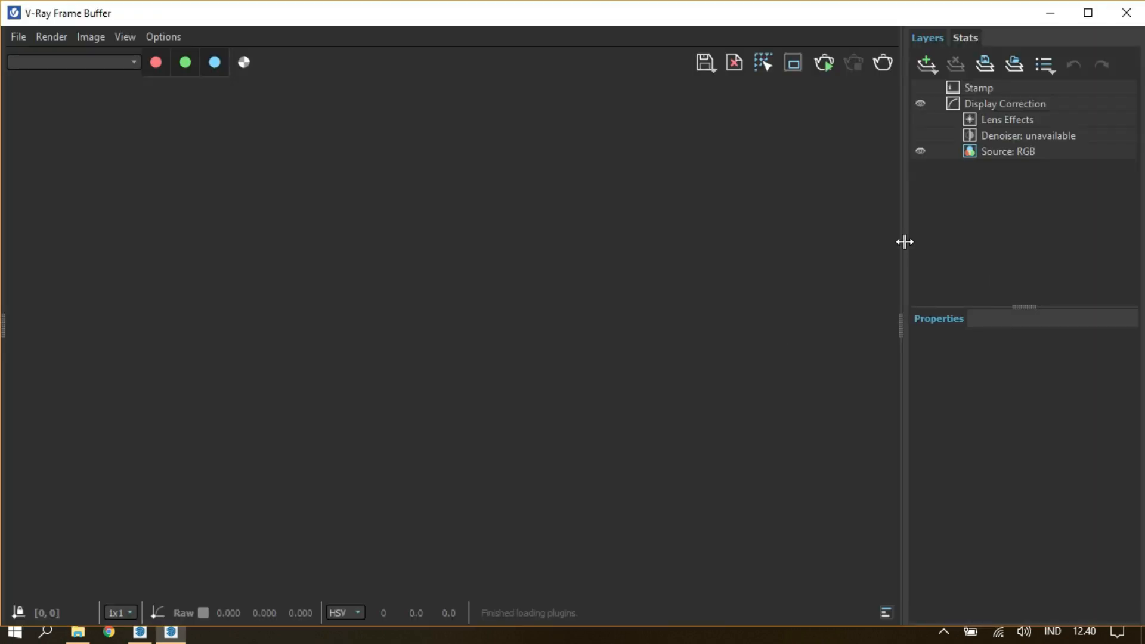
Run a V-Ray test render of the Scene 1 view, examine it enlarged in the frame buffer and abort it.
left_click_drag(904, 241, 1127, 241)
left_click_drag(781, 13, 780, 47)
left_click_drag(4, 35, 532, 243)
left_click_drag(643, 257, 387, 131)
scroll(598, 290, "down", 2)
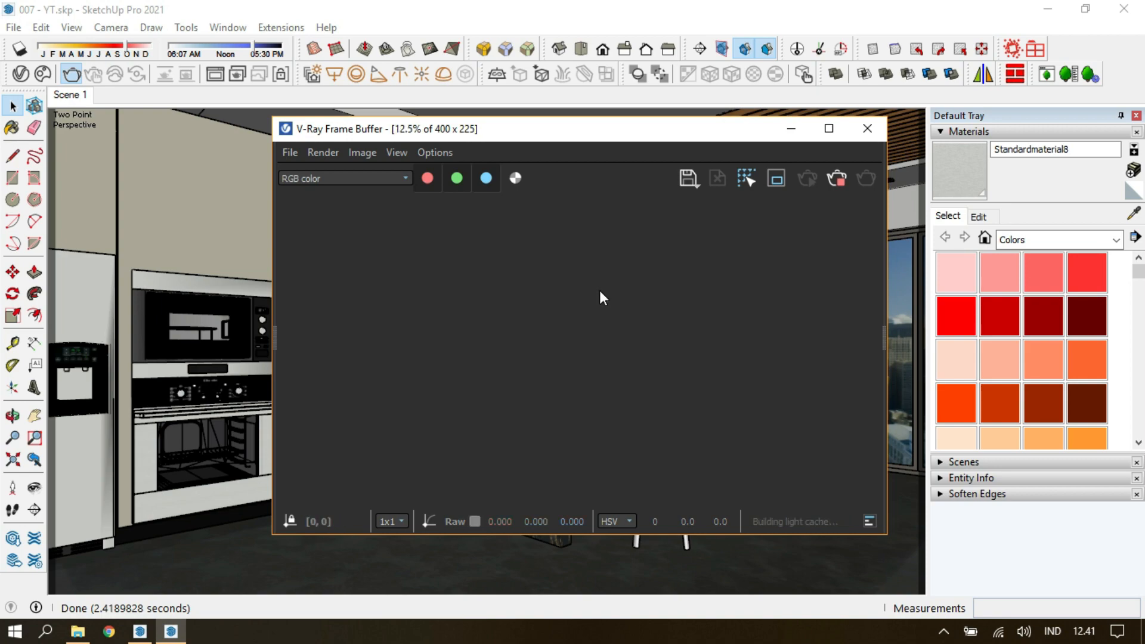
scroll(566, 331, "up", 3)
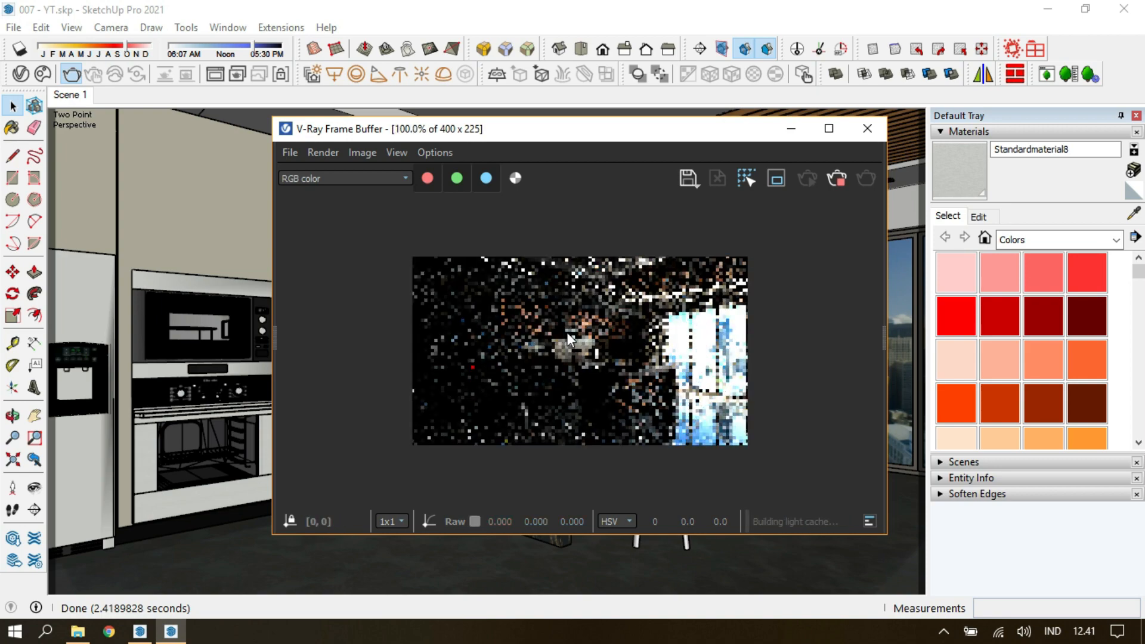
key("super+Up")
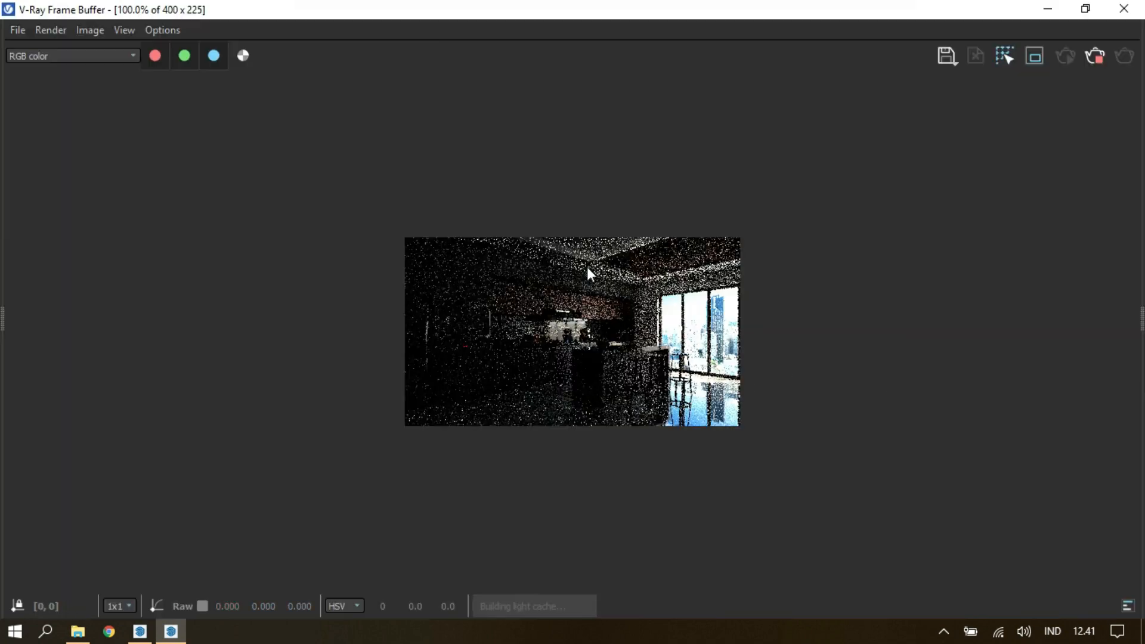
scroll(587, 267, "up", 1)
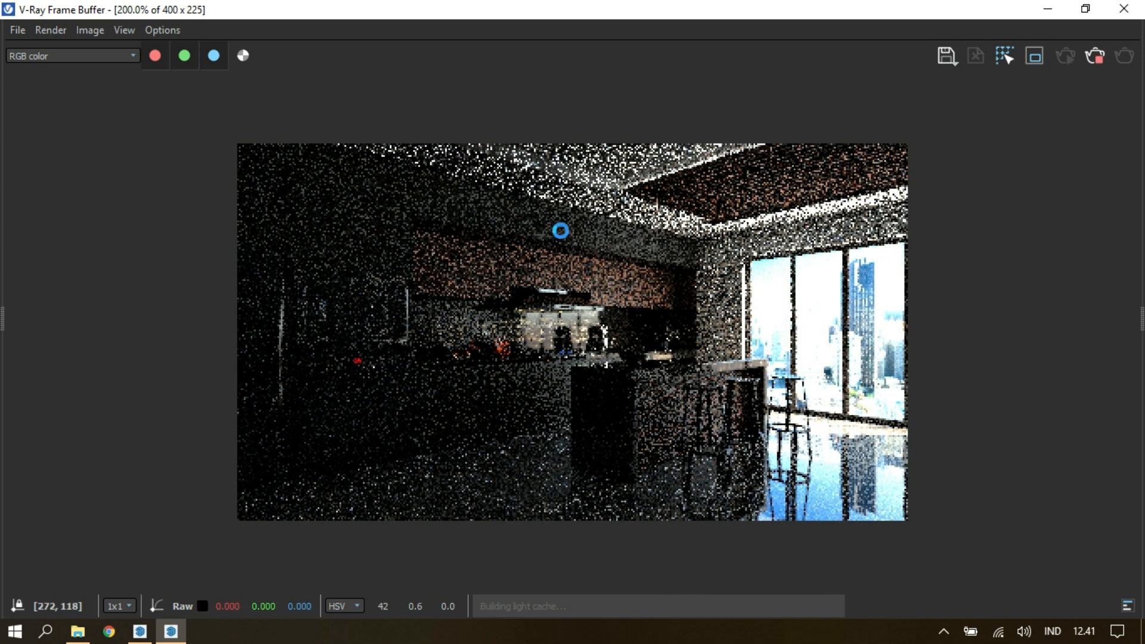
left_click(1095, 62)
left_click(1123, 9)
Delete the existing Rectangle Light from the V-Ray lights.
left_click(20, 74)
left_click(214, 66)
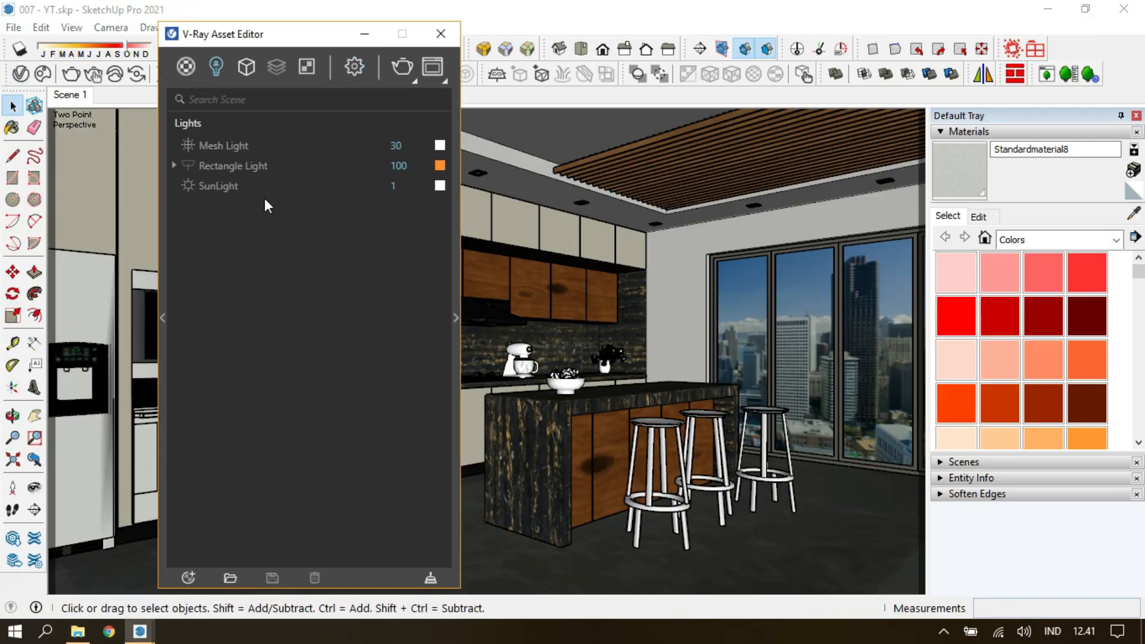
left_click(217, 171)
key("Delete")
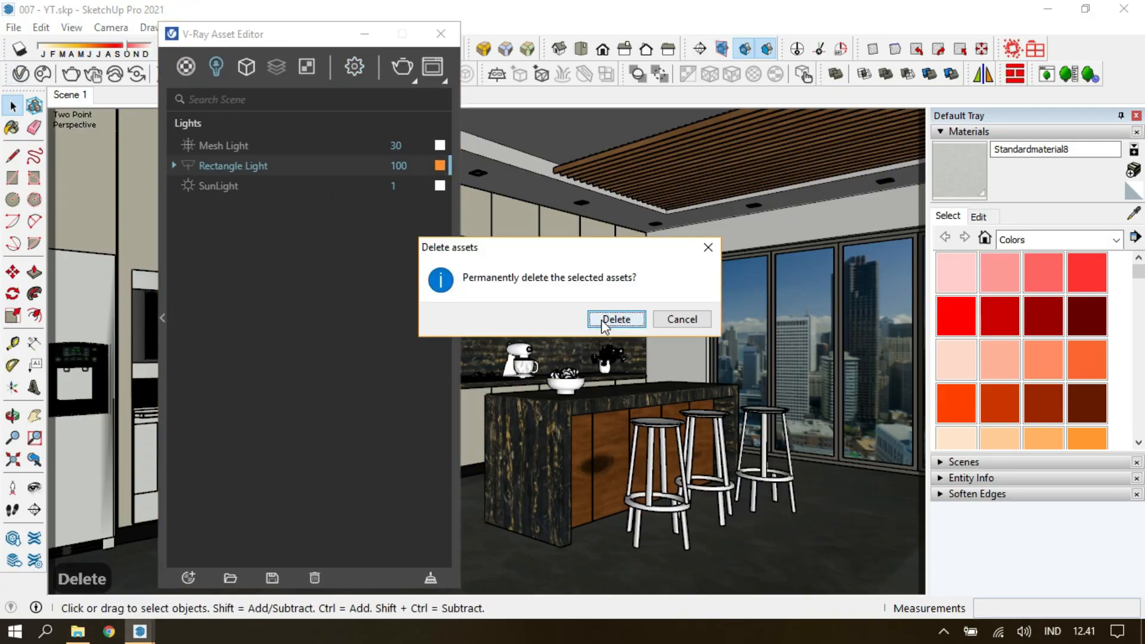
key("Return")
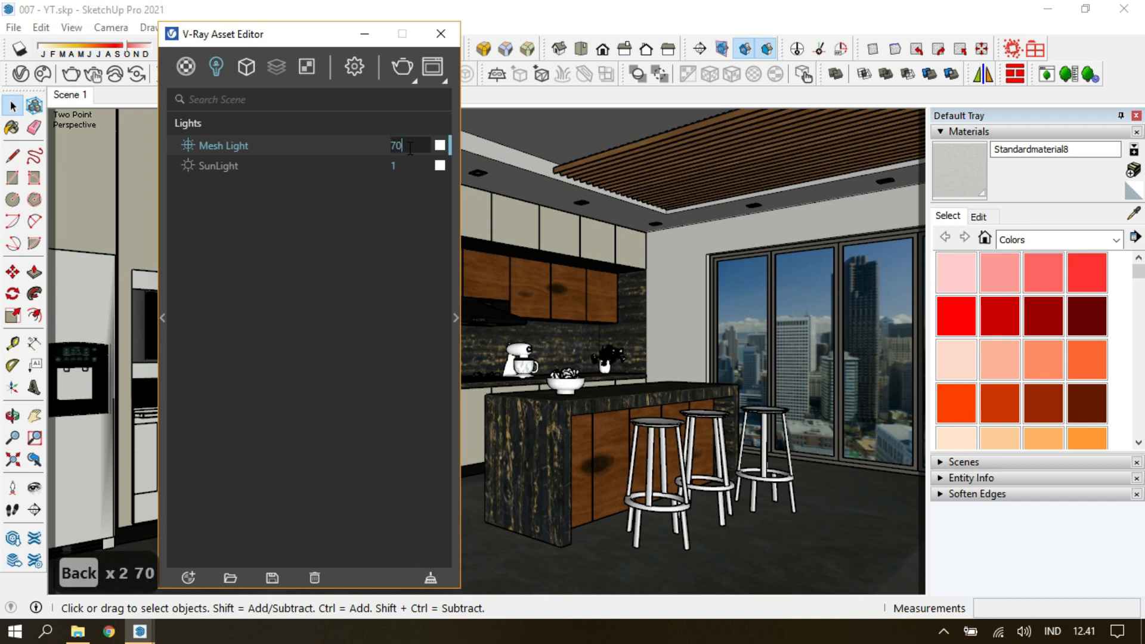
Set the Mesh Light's intensity to 70 and its colour to warm orange, and review its options.
left_click(440, 145)
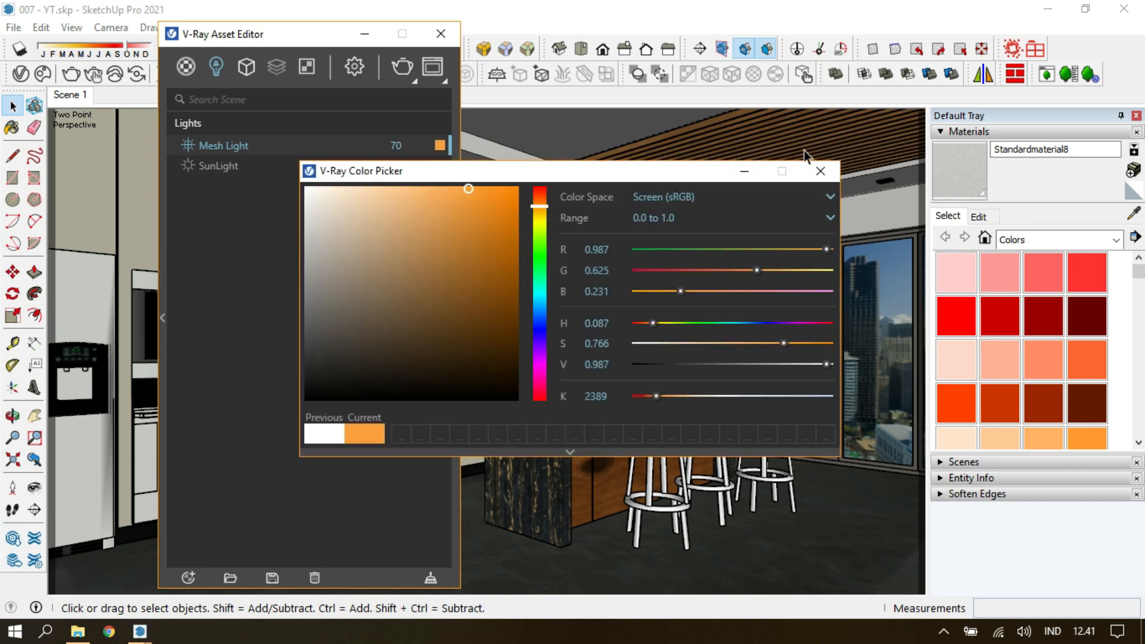
left_click(820, 171)
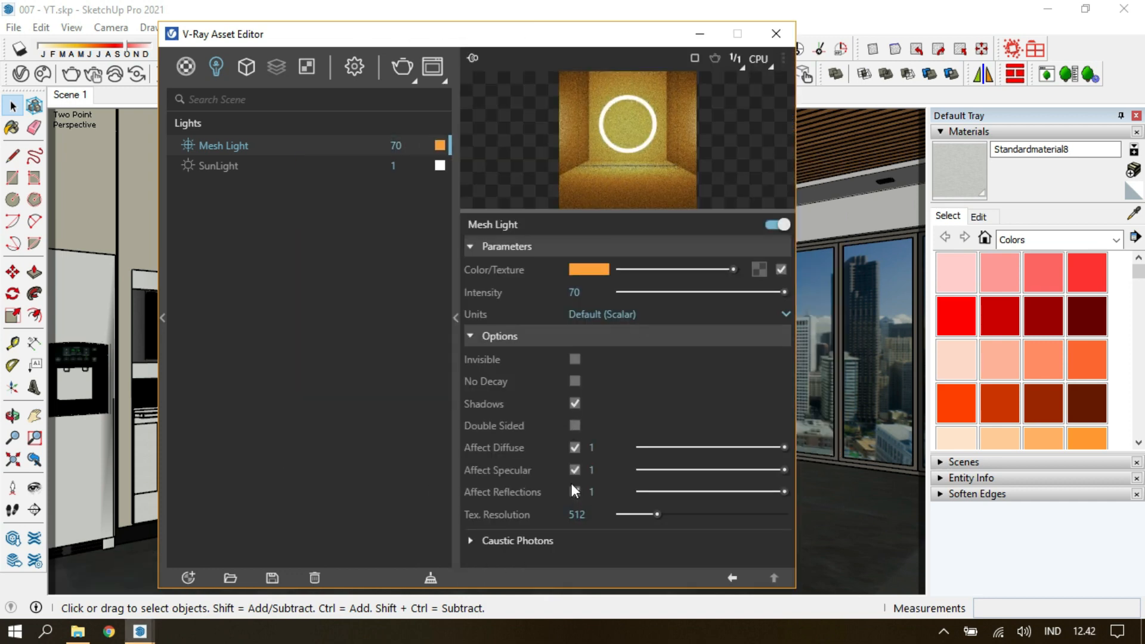
left_click(456, 223)
left_click(458, 223)
left_click(453, 412)
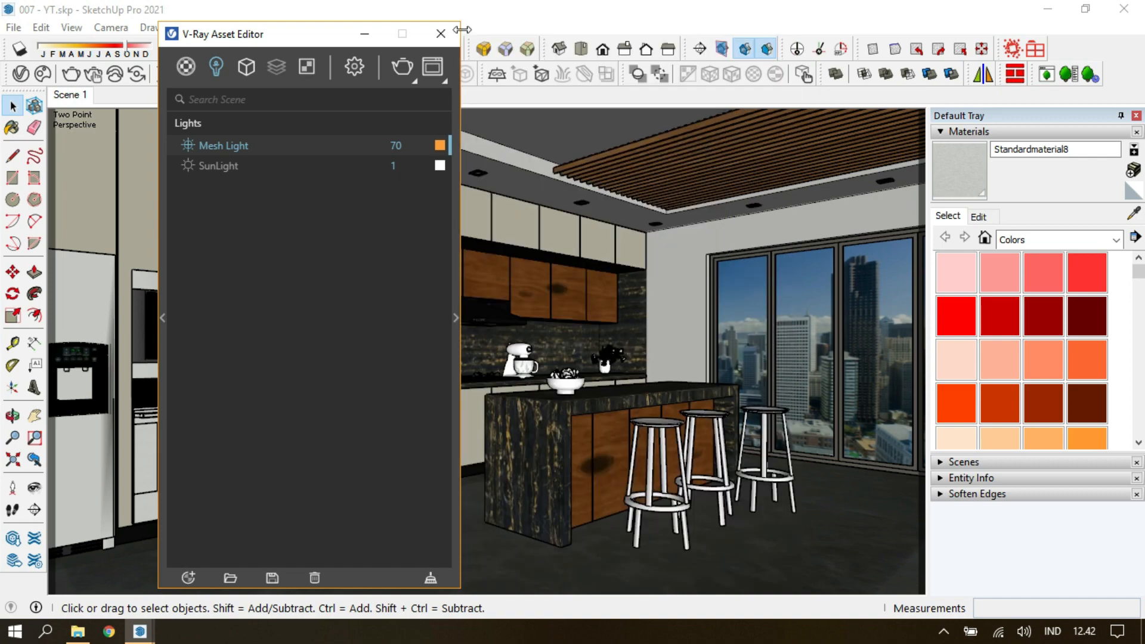
key("Escape")
Draw a V-Ray rectangle light across the glass doors, move it 1 m and return to the Scene 1 camera.
middle_click_drag(610, 242, 656, 279)
scroll(632, 274, "up", 3)
left_click(335, 74)
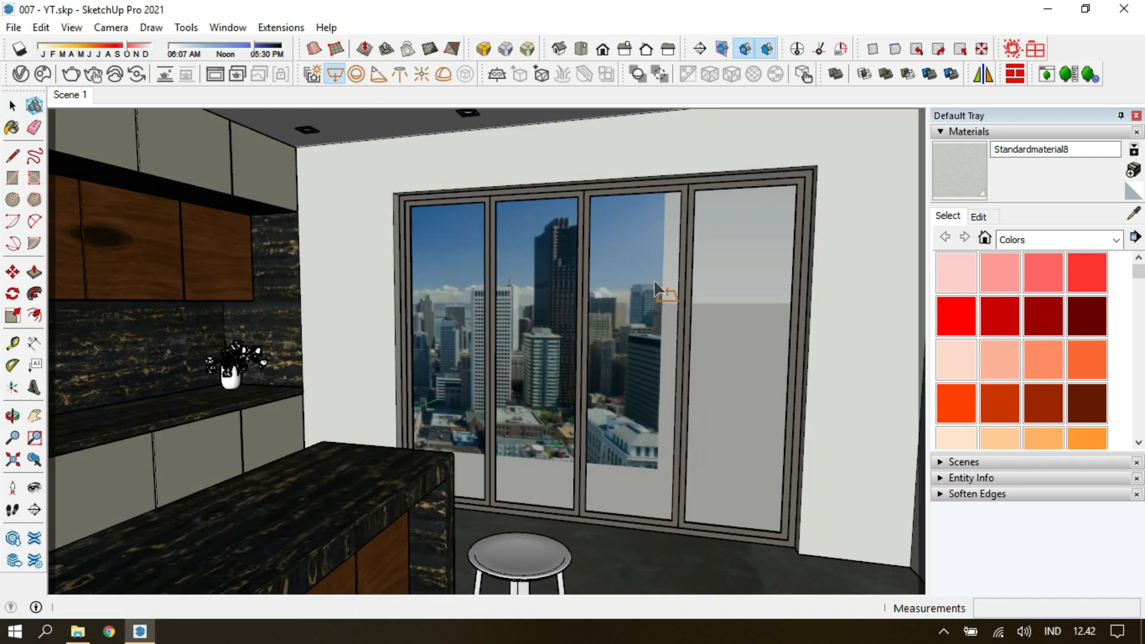
scroll(656, 279, "up", 2)
left_click(474, 241)
left_click(707, 431)
middle_click_drag(624, 371, 676, 498)
key("m")
key("Return")
key("space")
key("Escape")
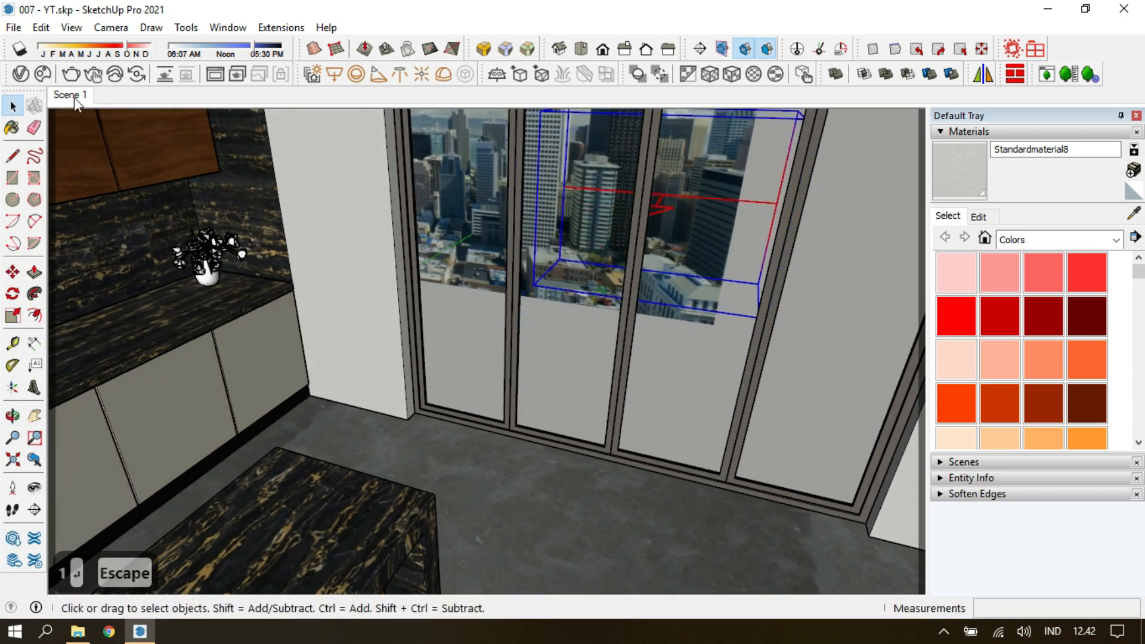
left_click(76, 97)
Make the new Rectangle Light invisible and turn off its Affect Specular option.
left_click(21, 73)
left_click(233, 166)
left_click(455, 196)
left_click(581, 446)
scroll(560, 500, "down", 2)
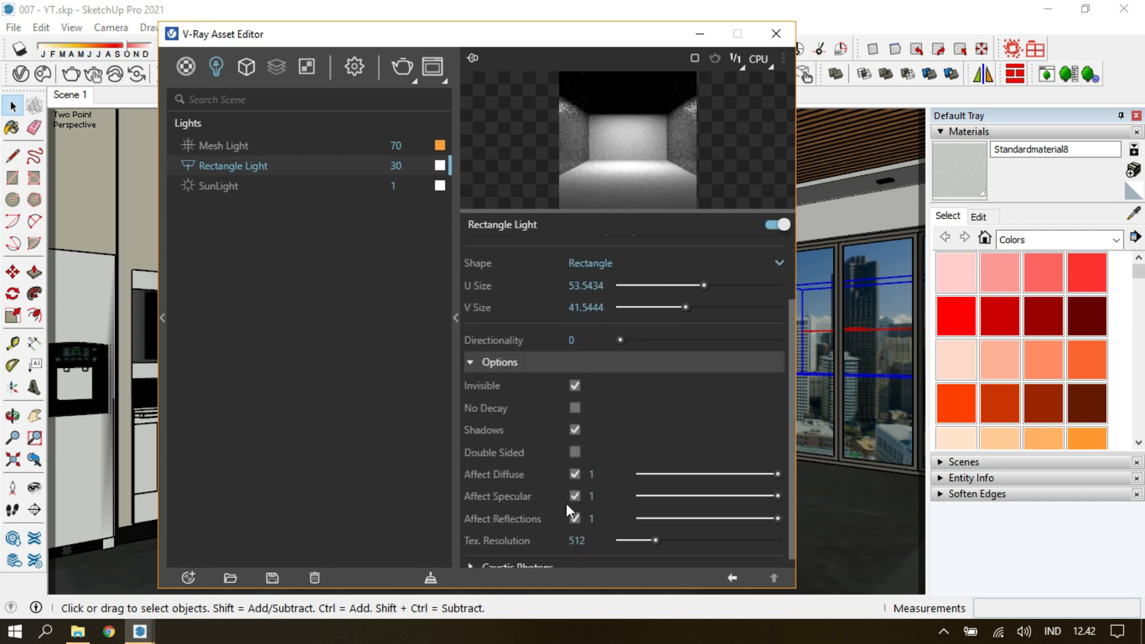
left_click(576, 495)
scroll(573, 367, "up", 2)
Set the Rectangle Light's directionality to 1 and its intensity to 70.
double_click(575, 424)
type("75")
key("Return")
left_click_drag(585, 292, 516, 288)
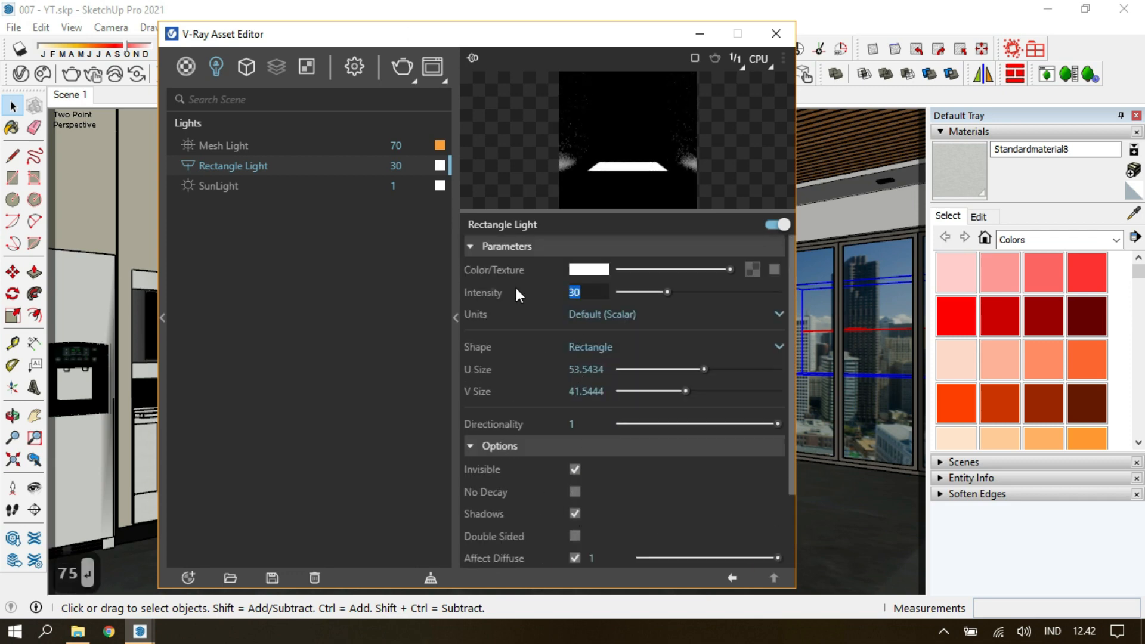
type("70")
left_click(455, 206)
Run another test render and examine how the ceiling strip and window lights illuminate the kitchen.
left_click(411, 78)
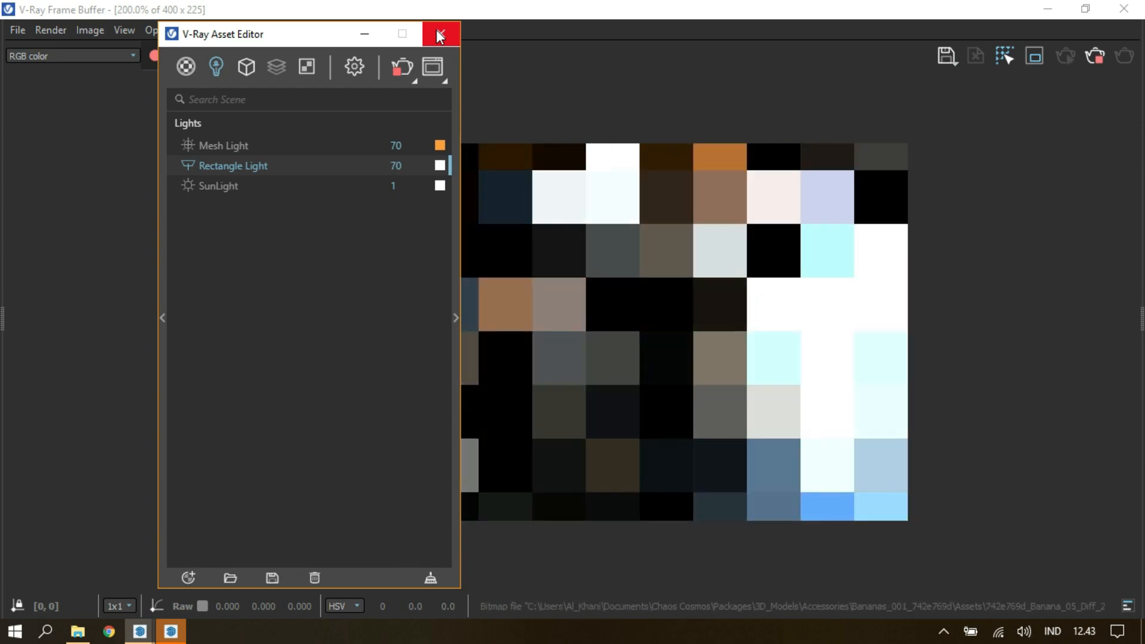
left_click(438, 33)
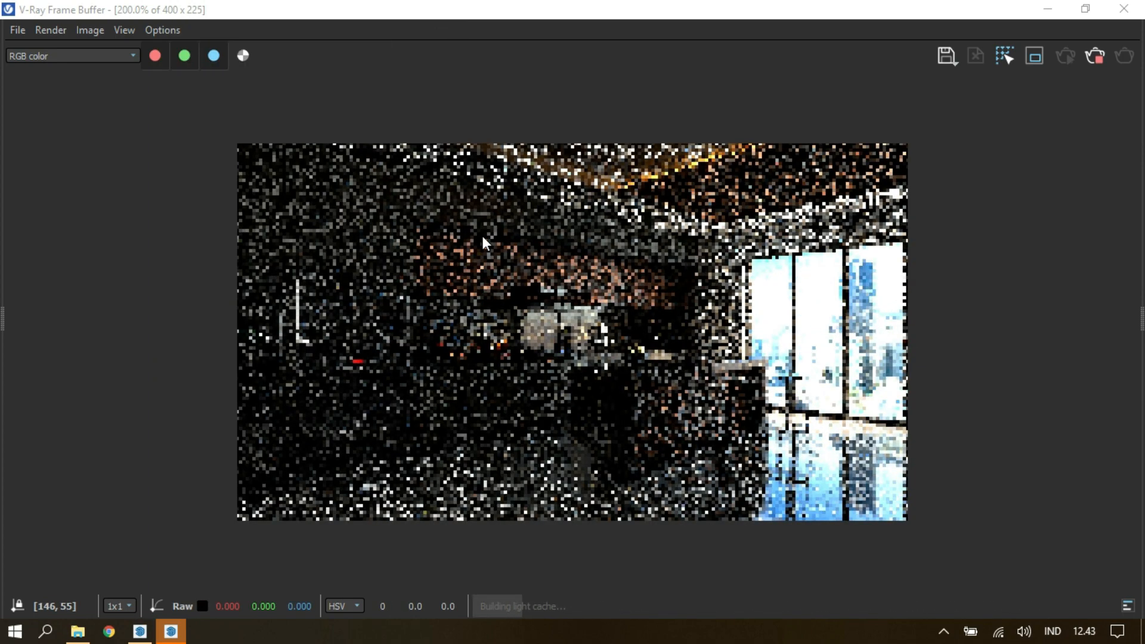
left_click_drag(513, 12, 736, 2)
scroll(351, 318, "up", 2)
scroll(262, 320, "down", 2)
scroll(540, 369, "down", 2)
scroll(539, 369, "up", 2)
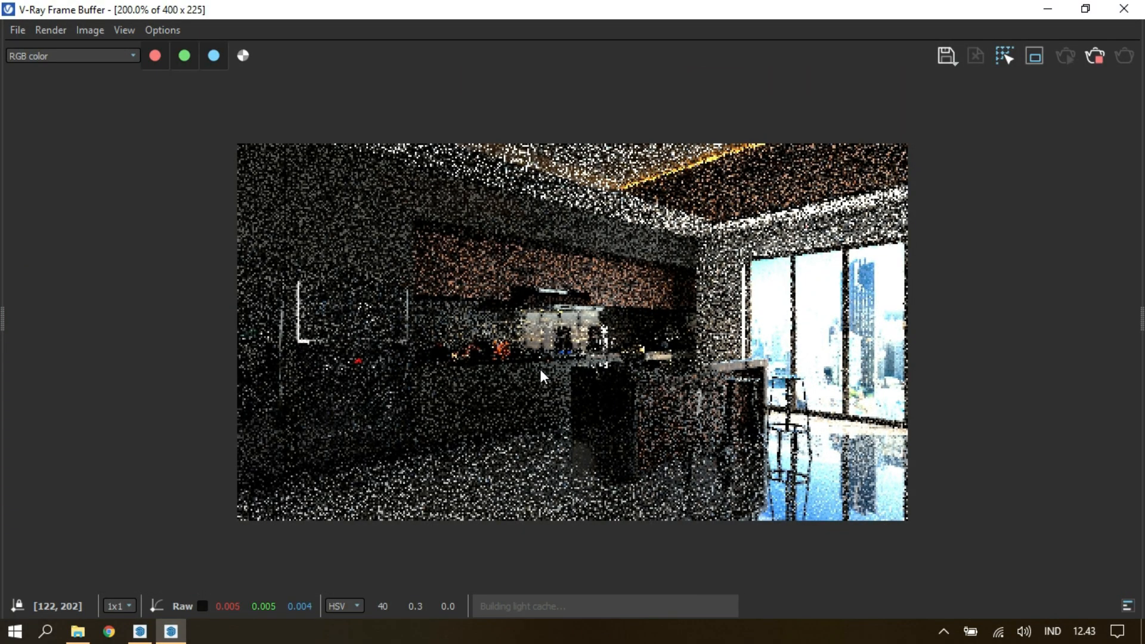
mouse_move(581, 9)
left_mouse_down()
mouse_move(710, 224)
mouse_move(673, 1)
left_mouse_up()
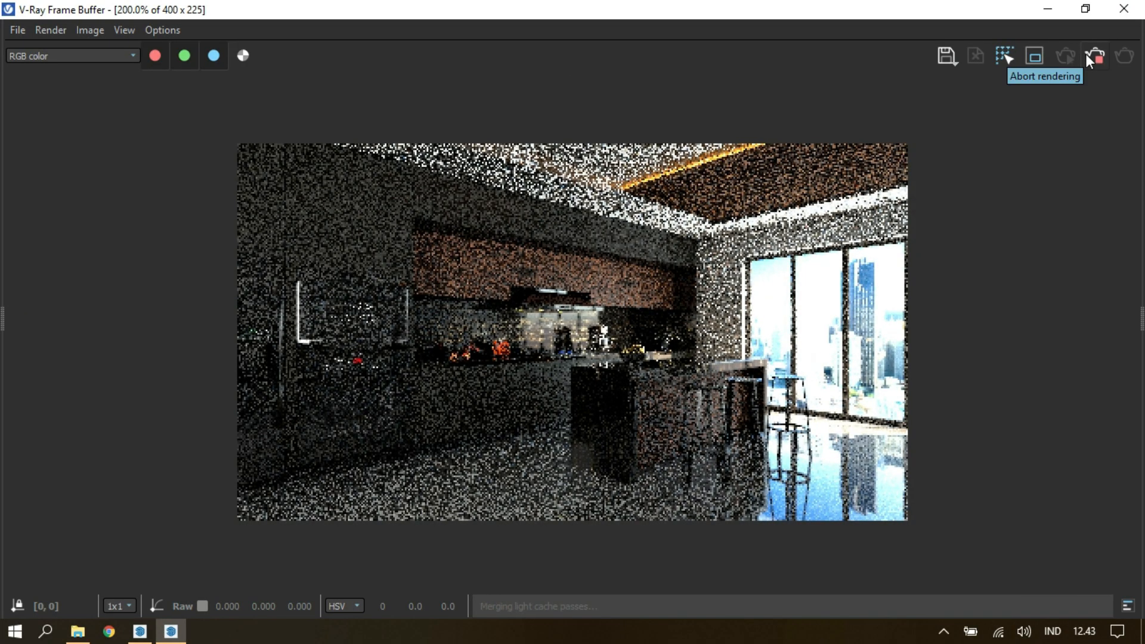
mouse_move(751, 9)
left_mouse_down()
mouse_move(748, 102)
mouse_move(536, 1)
left_mouse_up()
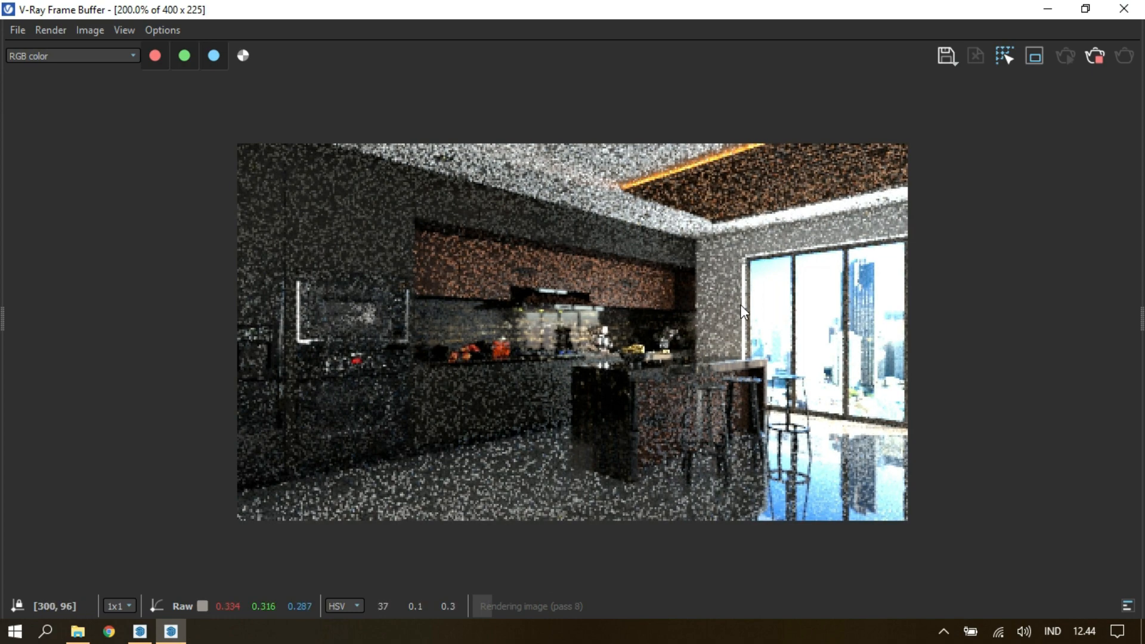
scroll(306, 313, "up", 2)
scroll(340, 334, "down", 2)
left_click(1123, 10)
Sample the cream panel material above the oven and brighten its diffuse colour in the V-Ray material settings.
key("Escape")
mouse_move(268, 403)
middle_mouse_down()
mouse_move(226, 331)
mouse_move(503, 394)
mouse_move(456, 374)
middle_mouse_up()
scroll(225, 331, "up", 4)
scroll(503, 393, "down", 2)
left_click(70, 94)
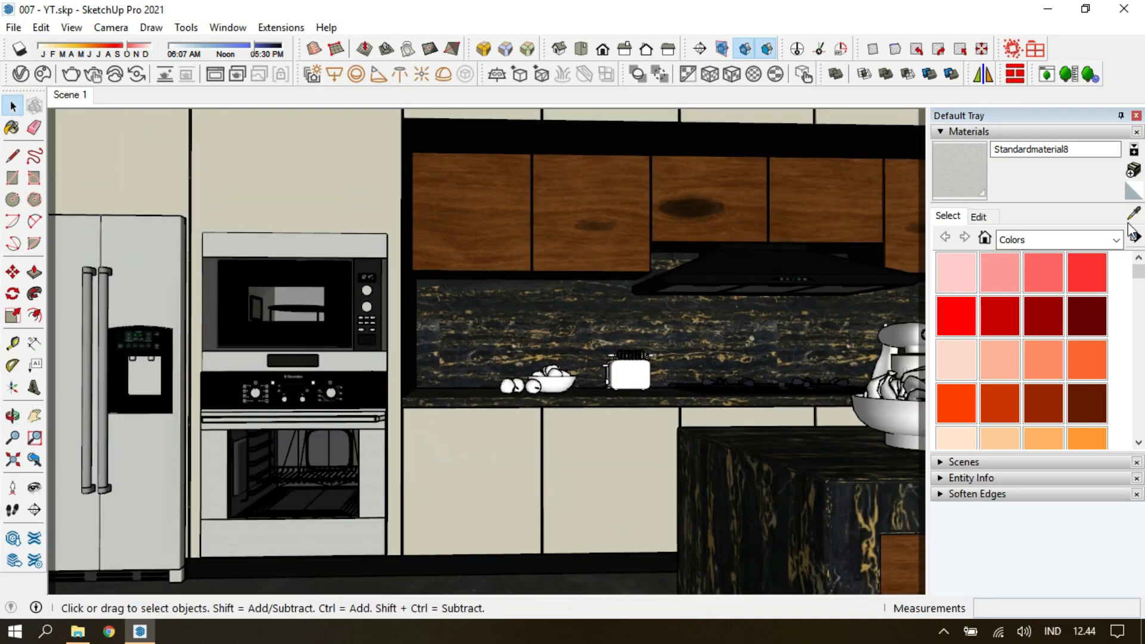
left_click(1133, 214)
left_click(316, 156)
left_click(20, 74)
left_click(455, 318)
left_click_drag(635, 295, 648, 292)
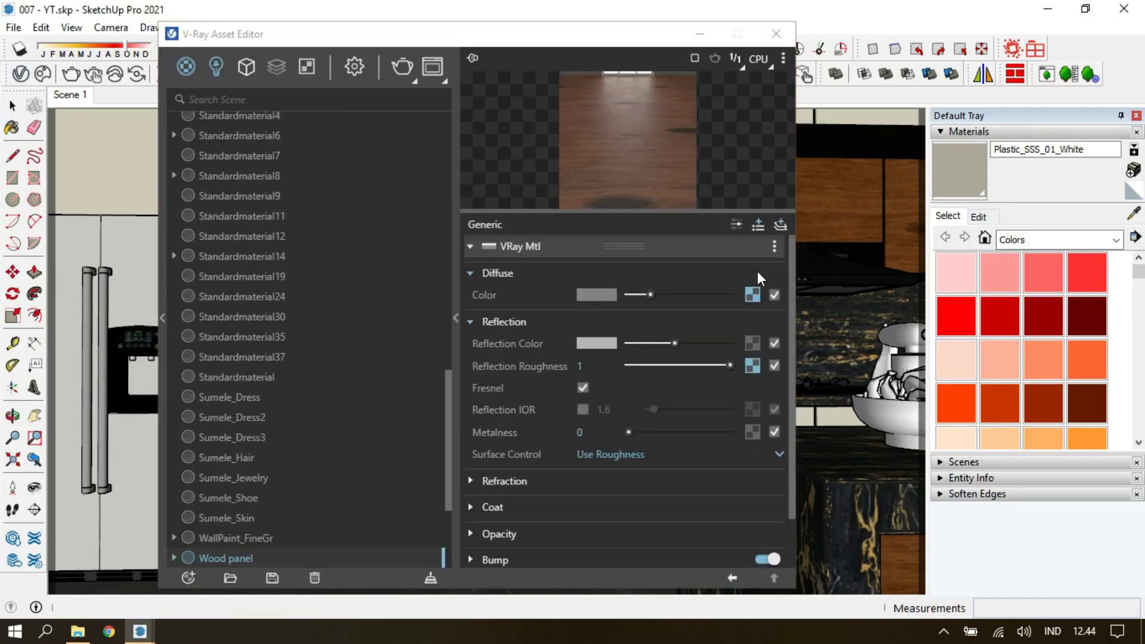
Lower the saturation of the Wood panel material's diffuse texture to -0.2 in its Color Correction.
left_click(754, 292)
left_click_drag(631, 339, 663, 340)
left_click(730, 573)
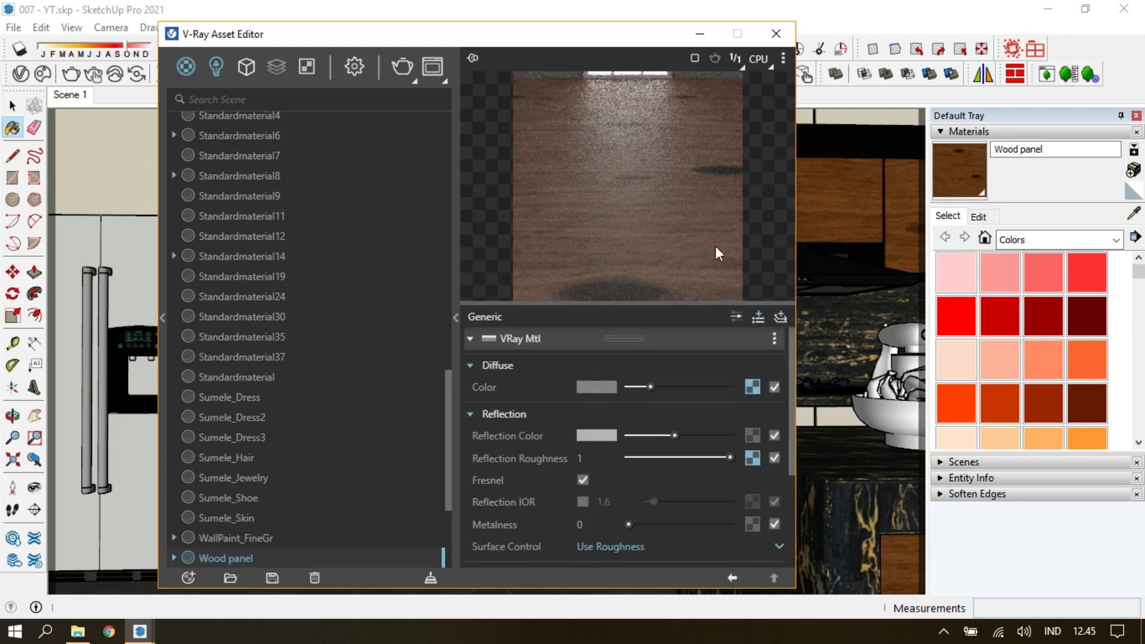
left_click(750, 391)
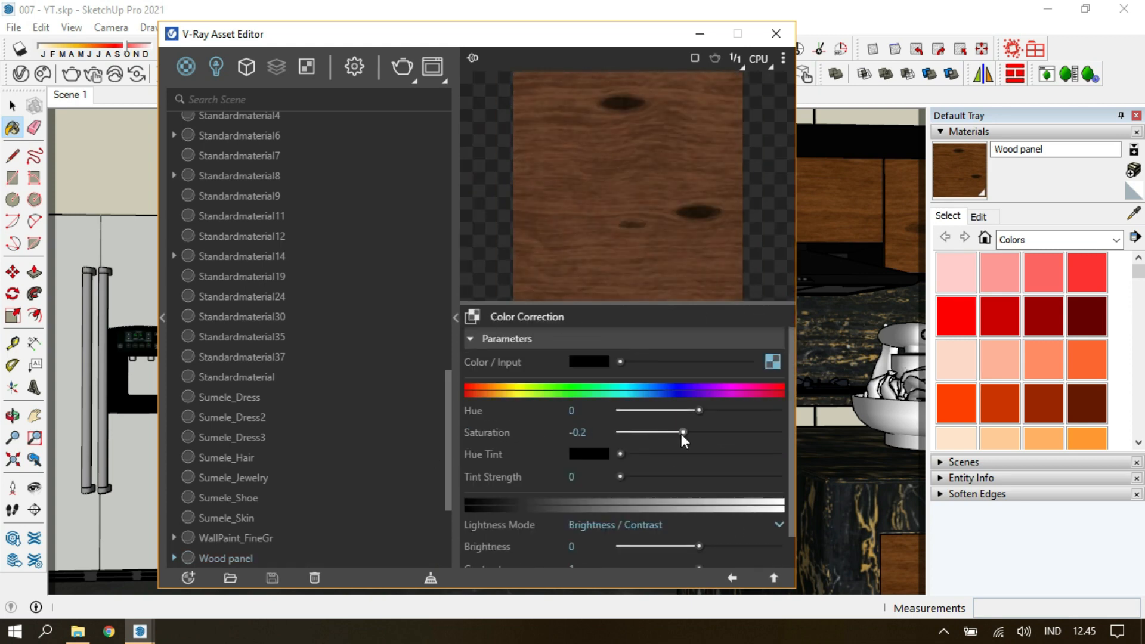
left_click(731, 577)
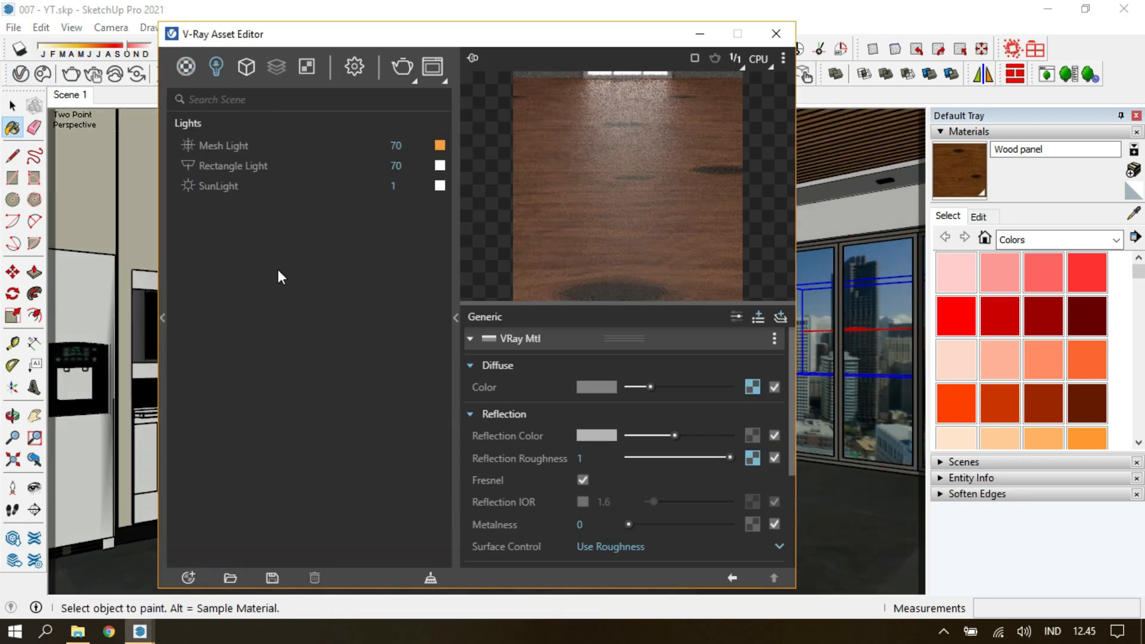
Set the SunLight's intensity multiplier to 0.65 and its size multiplier to 40.
left_click(417, 187)
type("0.65")
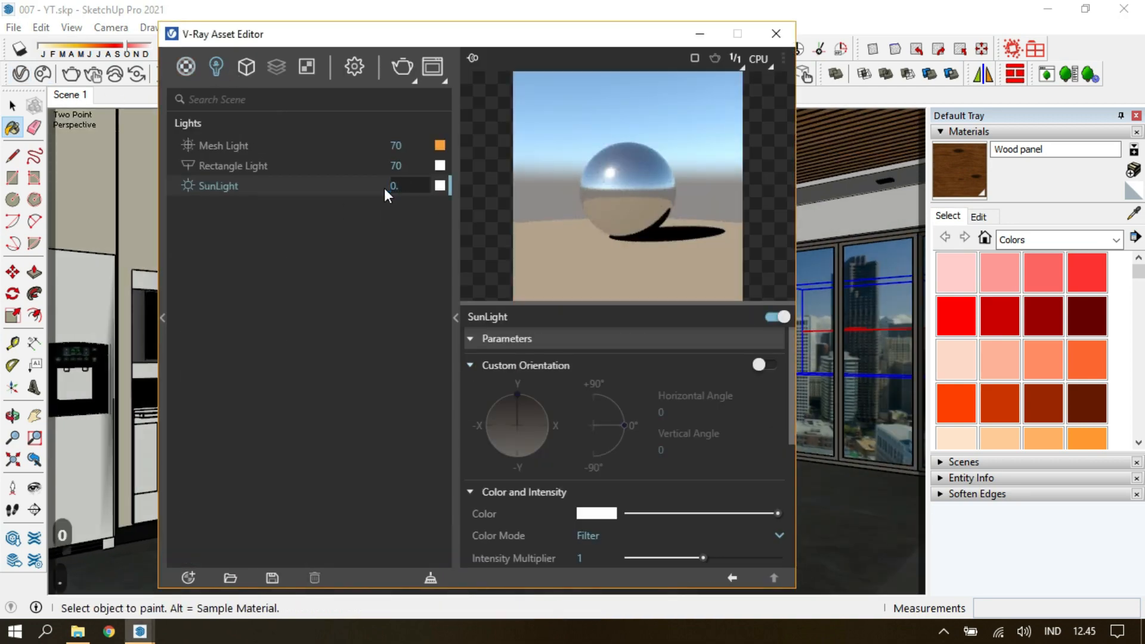
key("Return")
scroll(587, 507, "down", 2)
left_click(591, 495)
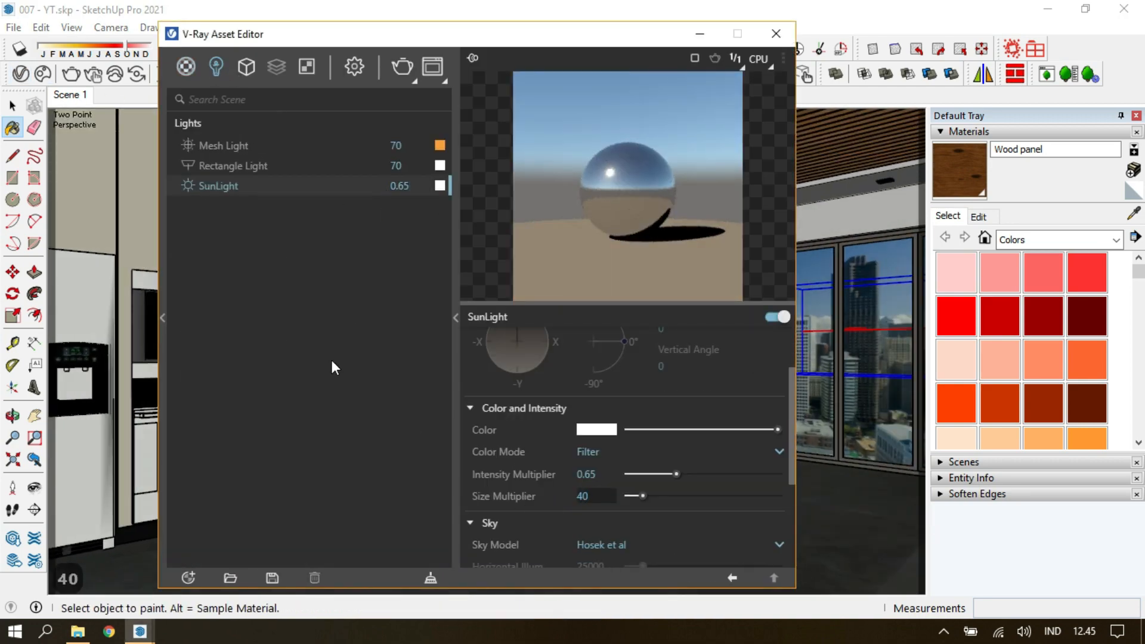
Run an interactive test render to check the softened sunlight and wood tone, and close the frame buffer.
left_click(776, 33)
left_click(93, 74)
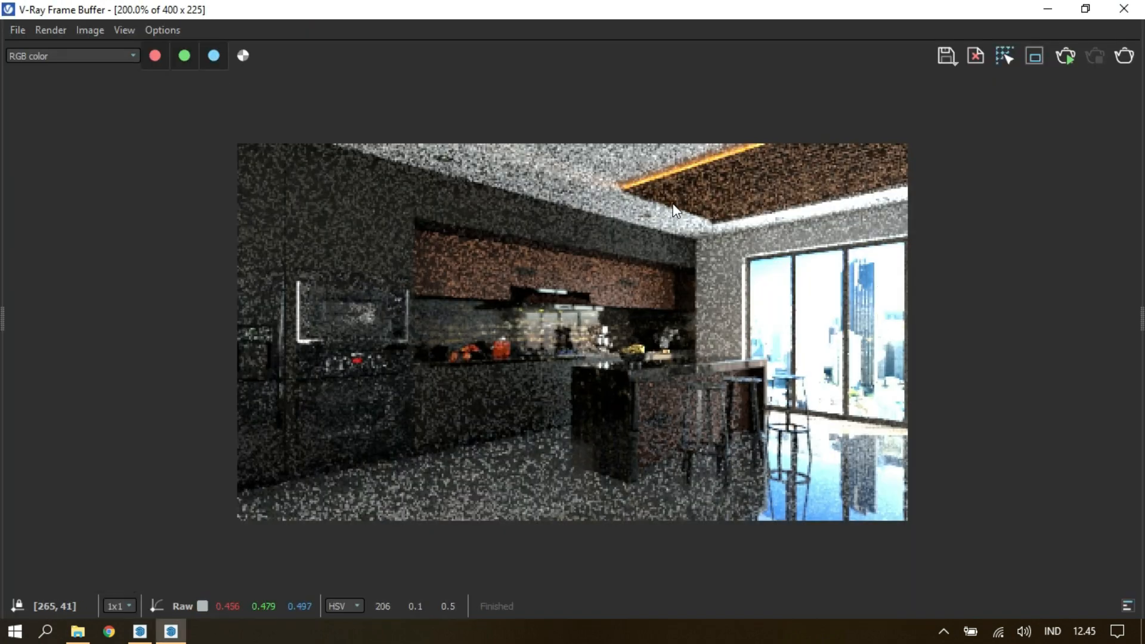
left_click(1121, 15)
Sample the Wood panel material and set its diffuse Color Correction saturation to -0.25.
left_click(21, 74)
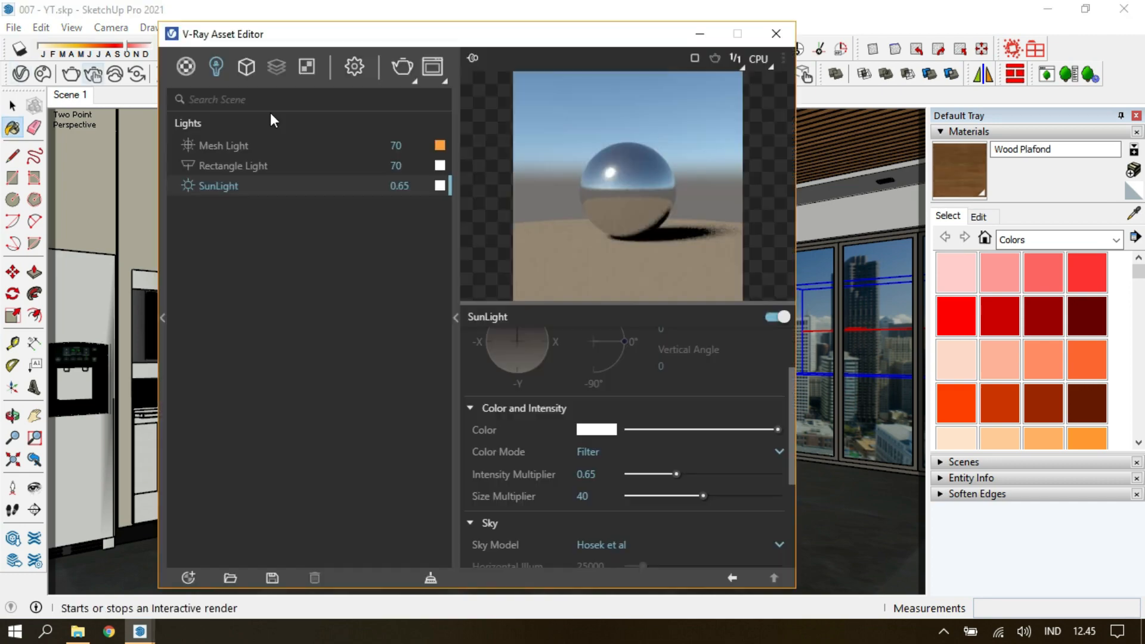
left_click(775, 34)
left_click(602, 241, "alt")
left_click(21, 73)
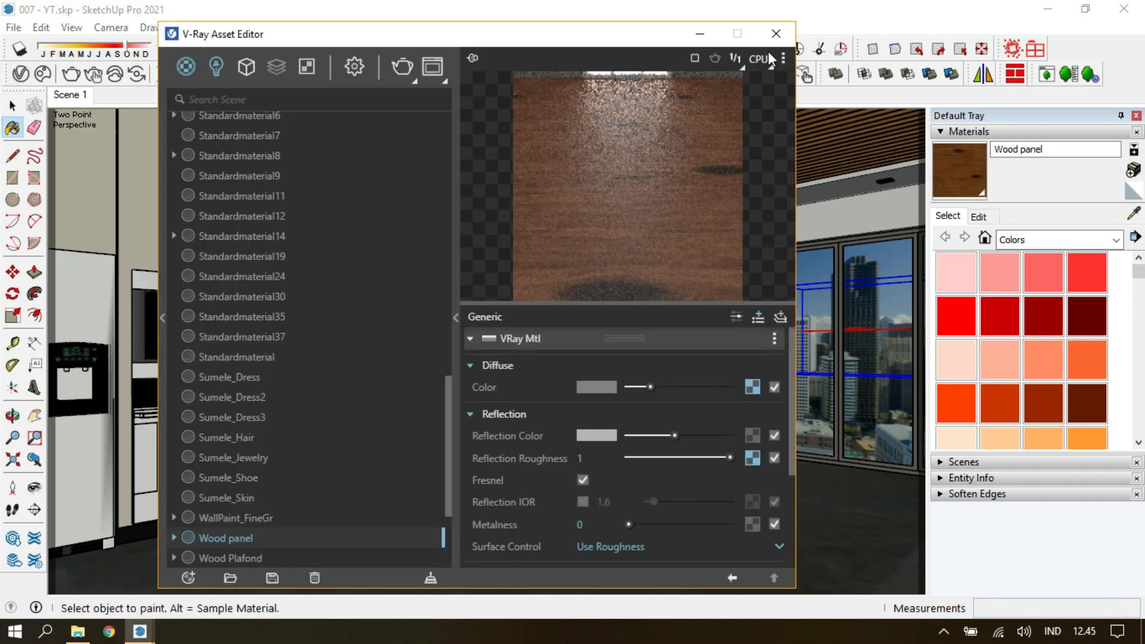
left_click(752, 387)
left_click_drag(676, 433, 678, 434)
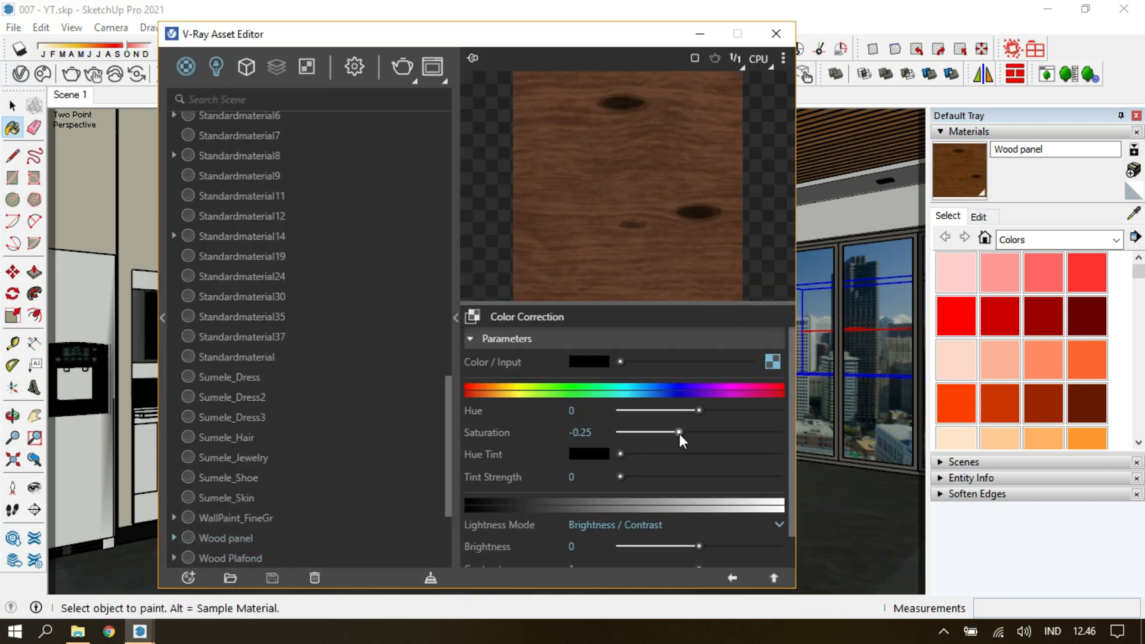
left_click(728, 580)
Enable Ambient Occlusion in the Global Illumination render settings and adjust its parameters.
left_click(355, 66)
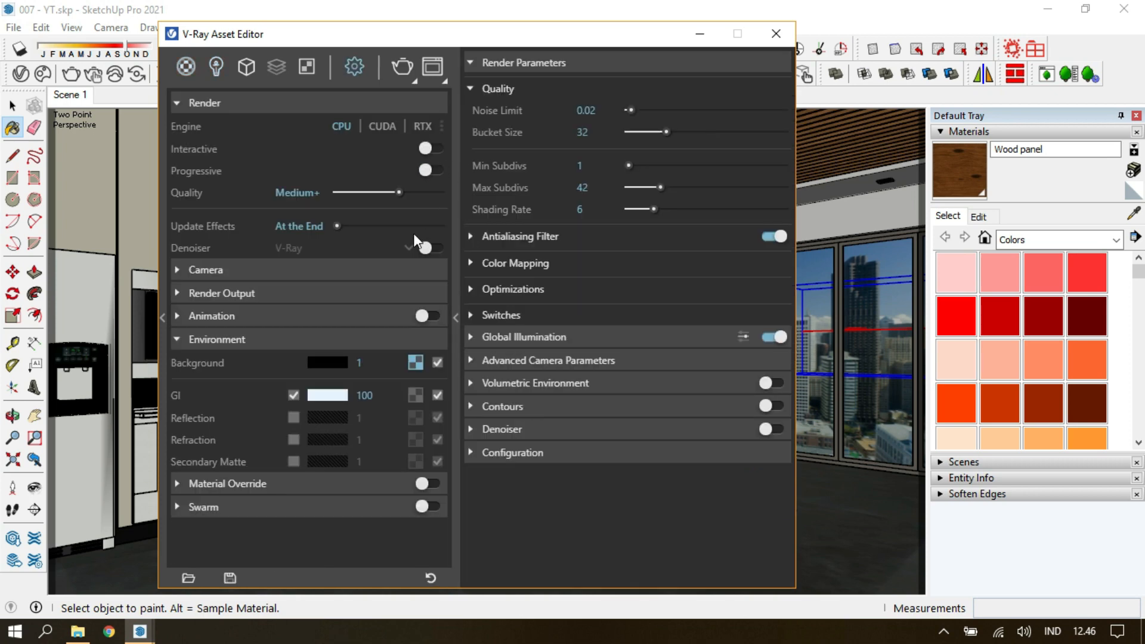
left_click(525, 62)
left_click(596, 85)
left_click(773, 303)
double_click(599, 328)
left_click(557, 303)
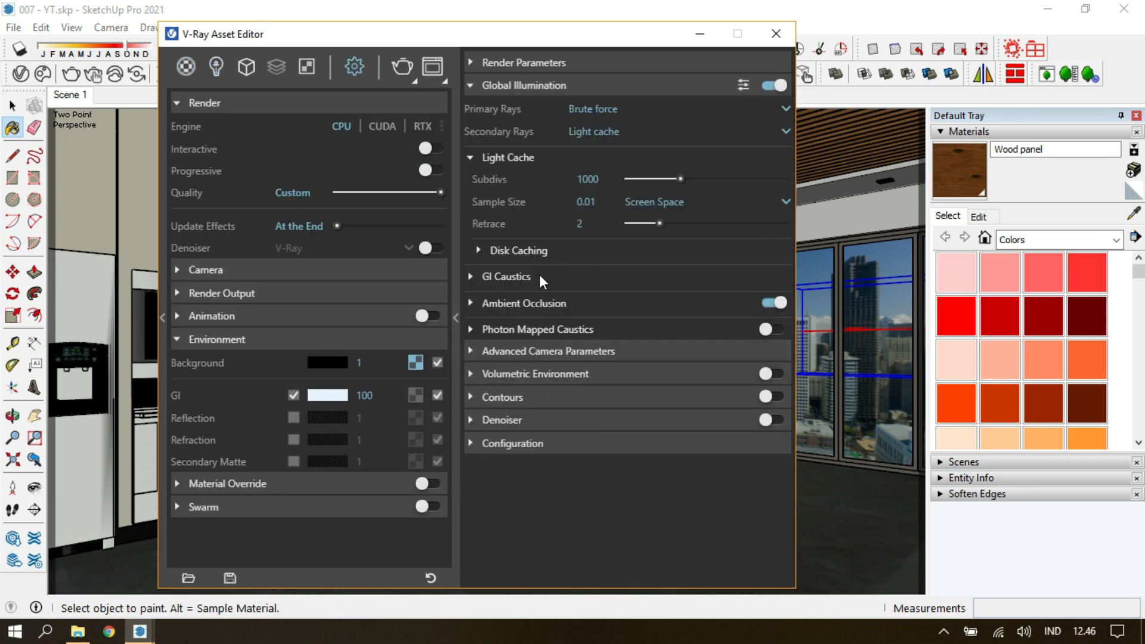
Set the primary rays to Irradiance map with 60 subdivs and interpolation 40, and the light cache subdivs to 700.
left_click(603, 113)
left_click(599, 153)
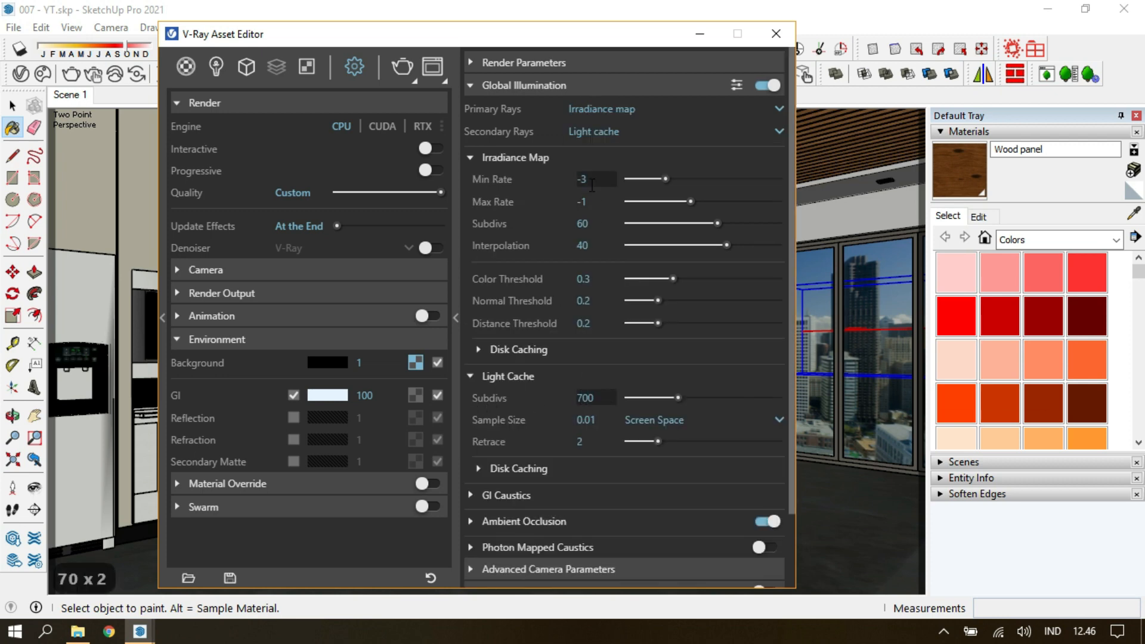
left_click(582, 91)
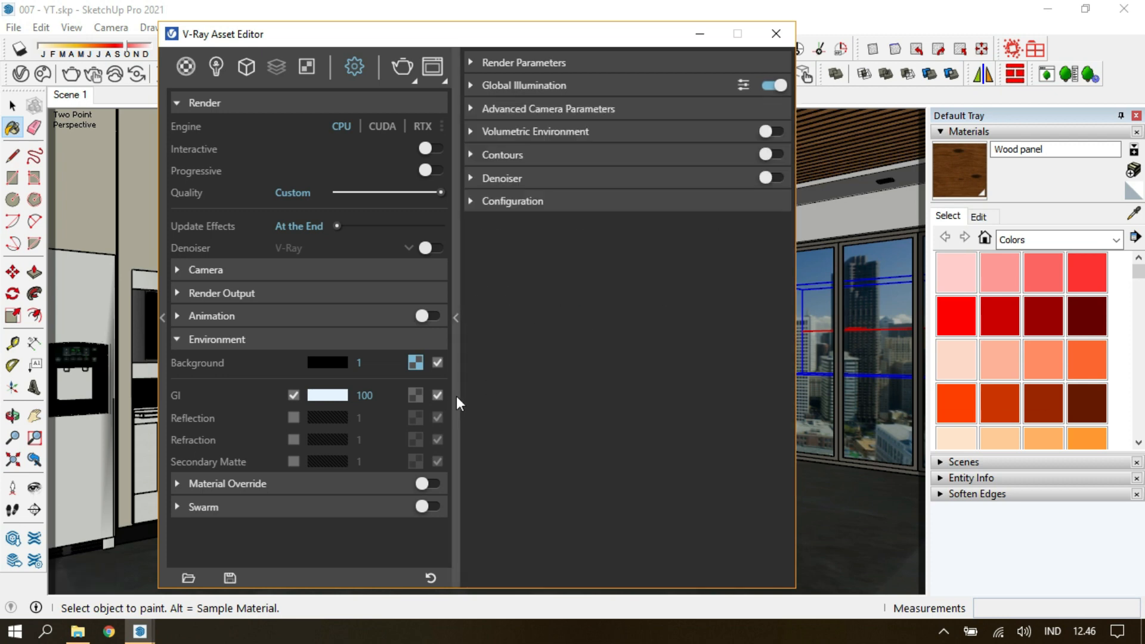
Set the render output to 2560 x 1440 at 16:9 widescreen and save the model.
left_click(456, 396)
left_click(222, 292)
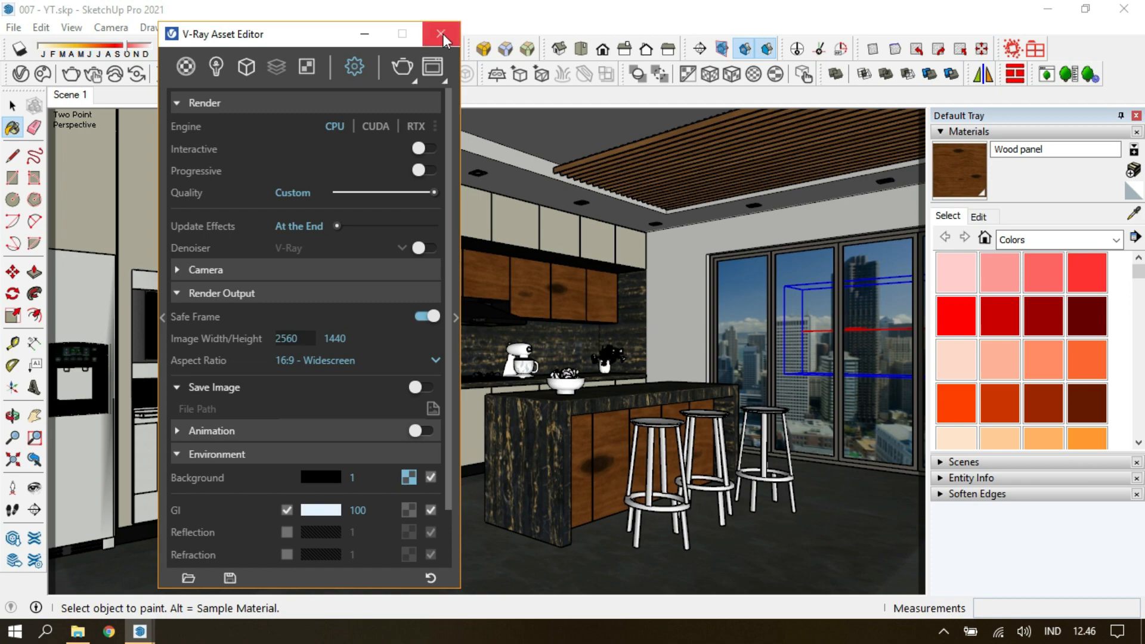
left_click(441, 34)
key("ctrl+s")
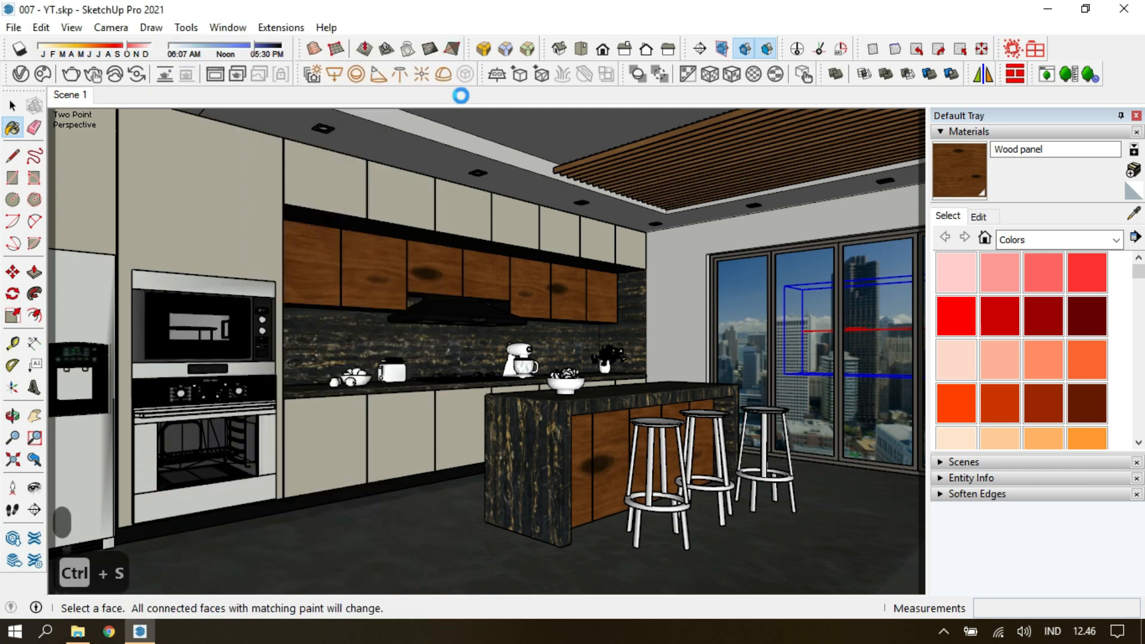
Add the LightMix and Denoiser render elements, and review the render settings and light list.
left_click(20, 74)
left_click(275, 66)
left_click(354, 67)
left_click(216, 67)
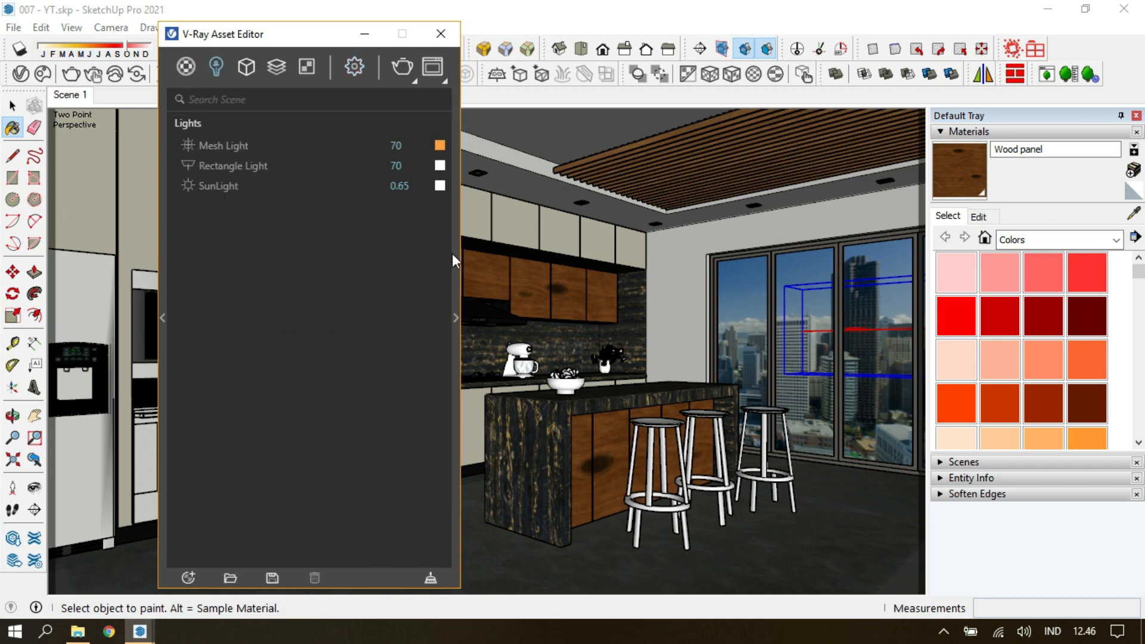
left_click(440, 34)
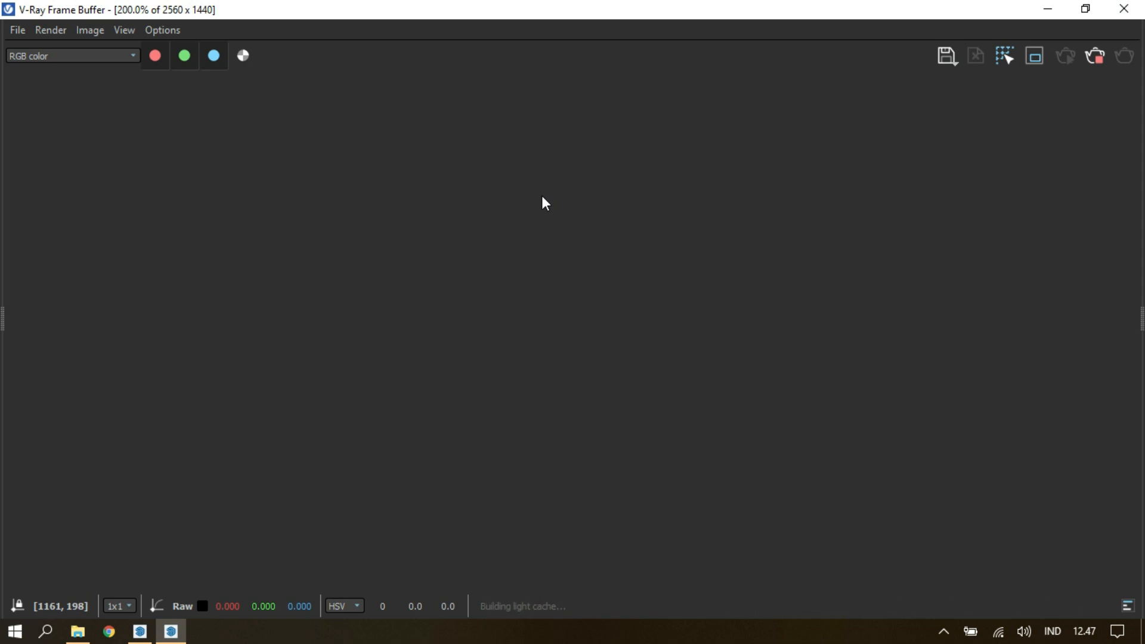
Start the full-resolution render of the kitchen scene and fit the image in the frame buffer.
scroll(544, 202, "down", 3)
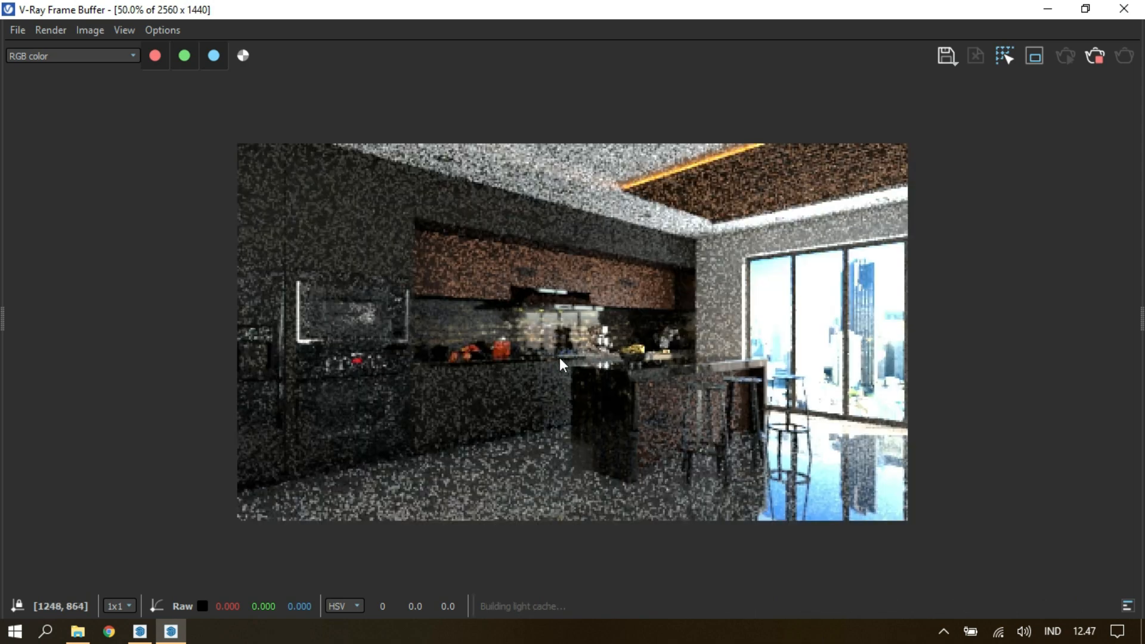
scroll(551, 358, "down", 1)
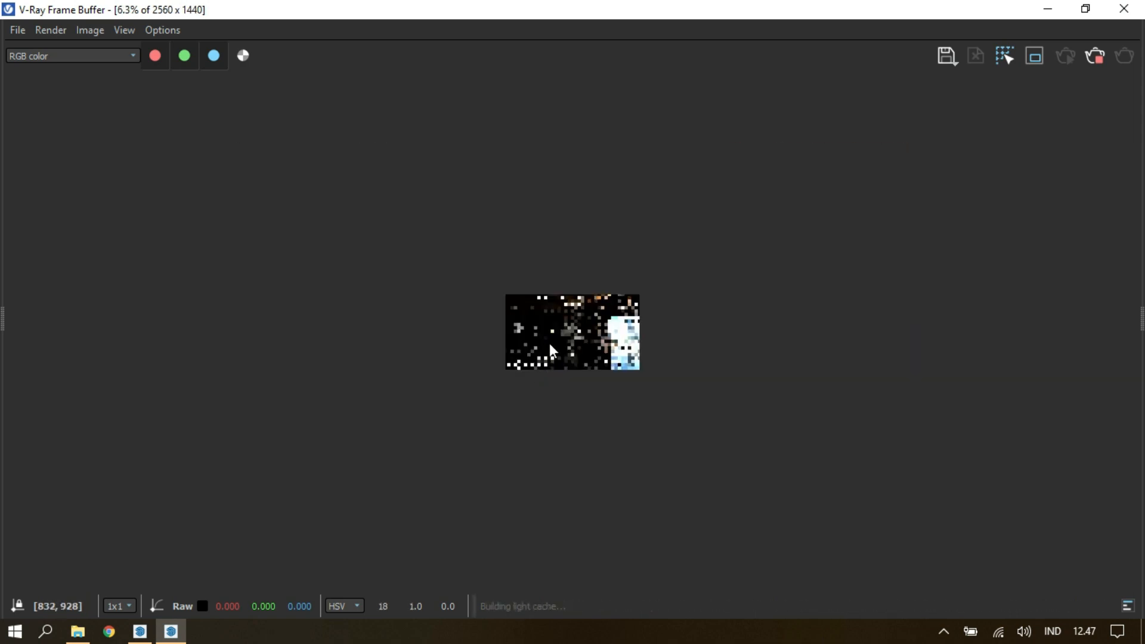
scroll(551, 342, "up", 2)
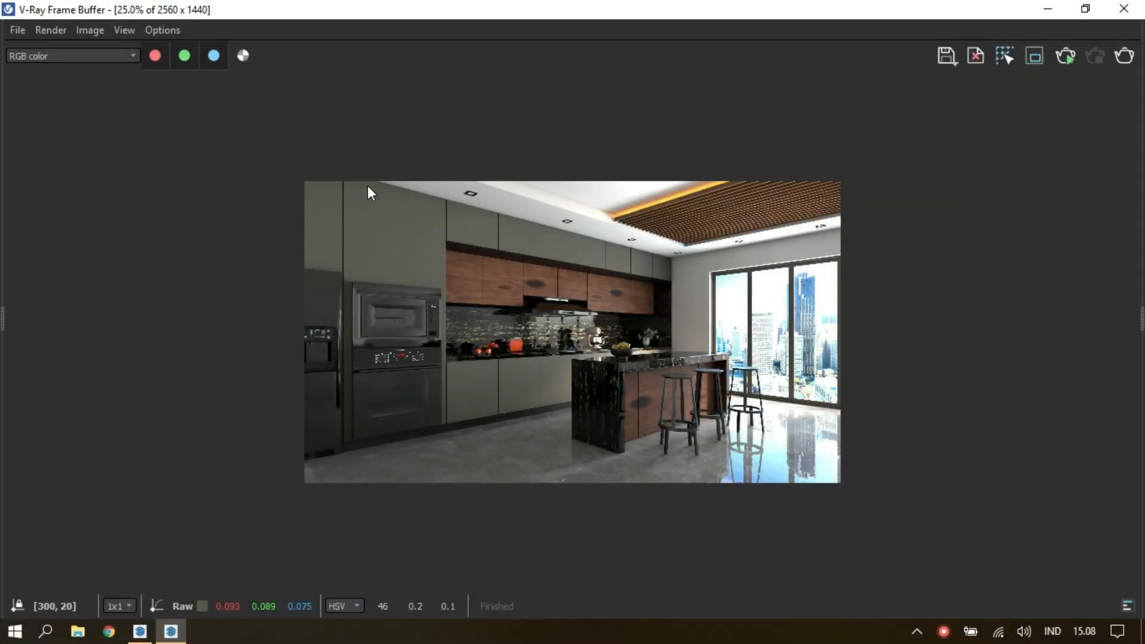
Examine the finished render up close across the ovens, backsplash, island, slatted ceiling and windows.
scroll(380, 192, "up", 1)
scroll(379, 192, "up", 1)
middle_click_drag(388, 256, 992, 219)
middle_click_drag(955, 280, 948, 176)
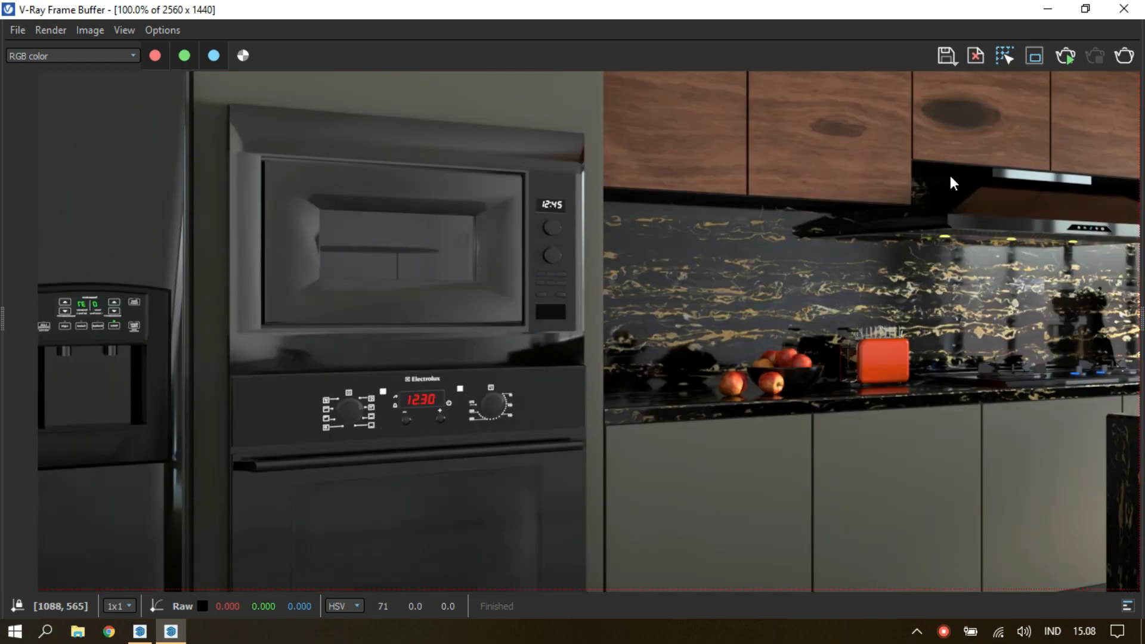
middle_click_drag(899, 404, 831, 206)
middle_click_drag(835, 403, 581, 332)
middle_click_drag(909, 338, 385, 415)
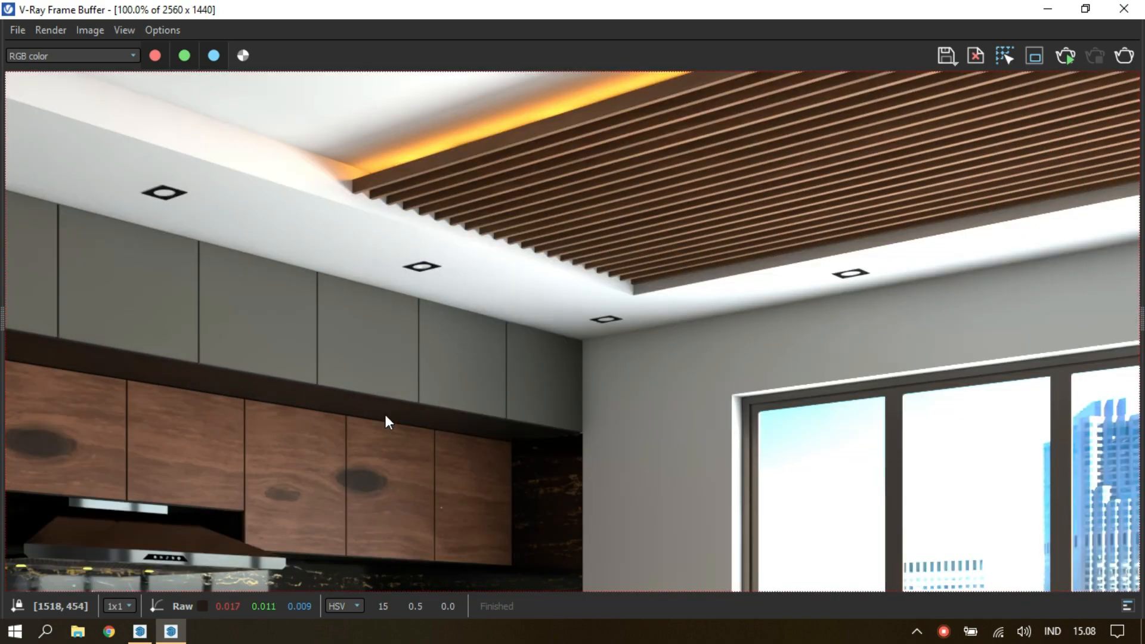
middle_click_drag(946, 395, 685, 395)
scroll(686, 392, "down", 2)
scroll(738, 394, "up", 1)
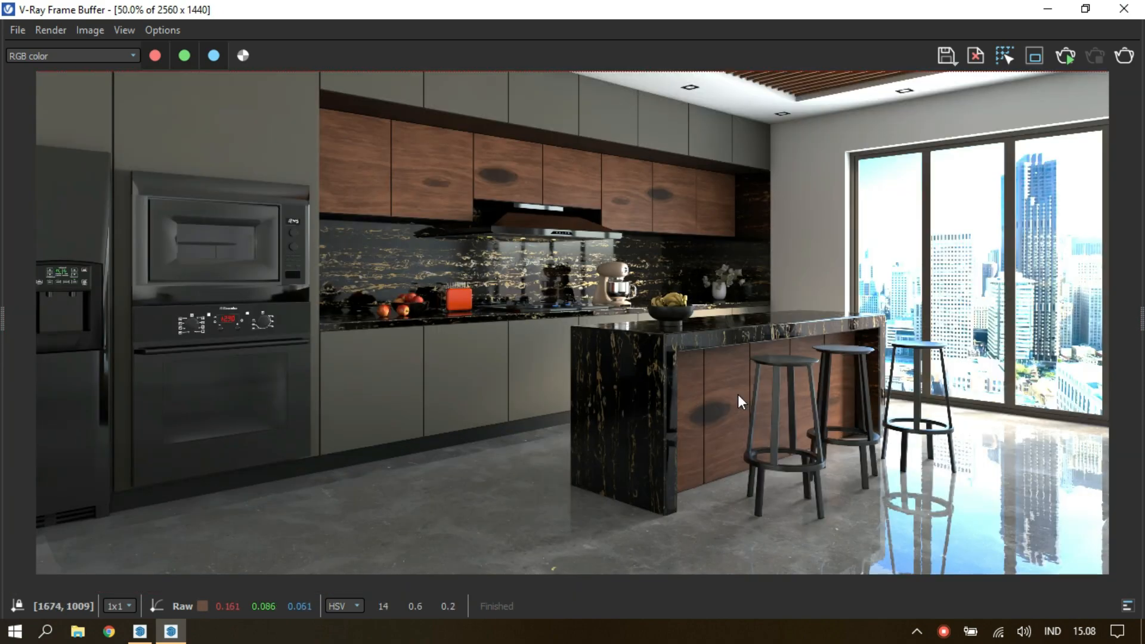
scroll(1120, 289, "down", 1)
Show the frame buffer's layer list and check the render time in the Stamp properties.
left_click_drag(1142, 268, 888, 275)
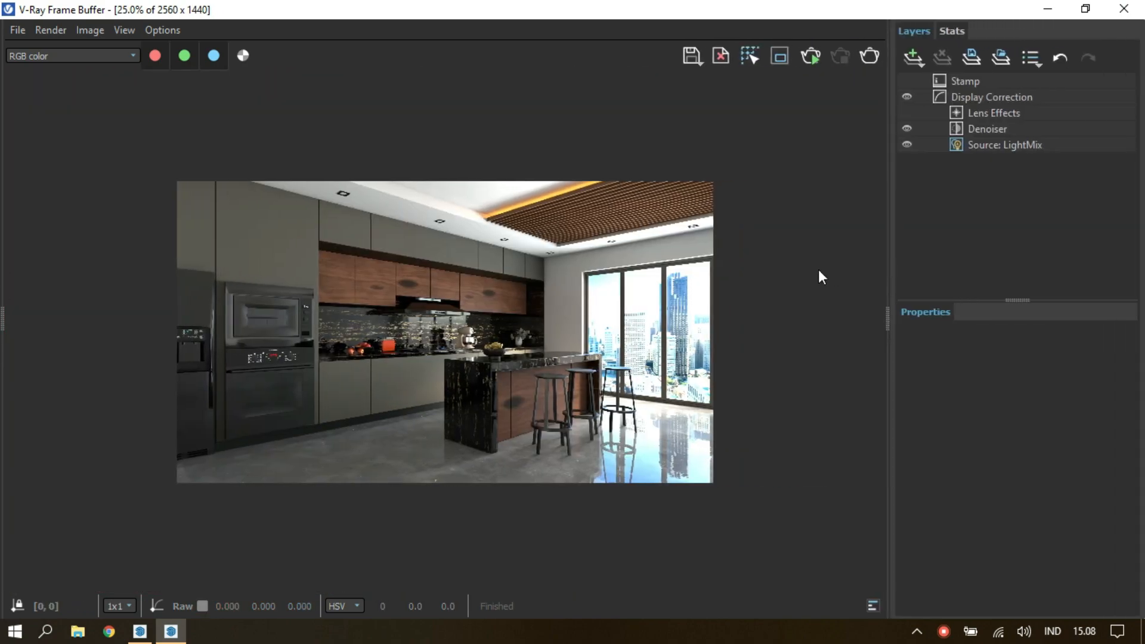
left_click(987, 82)
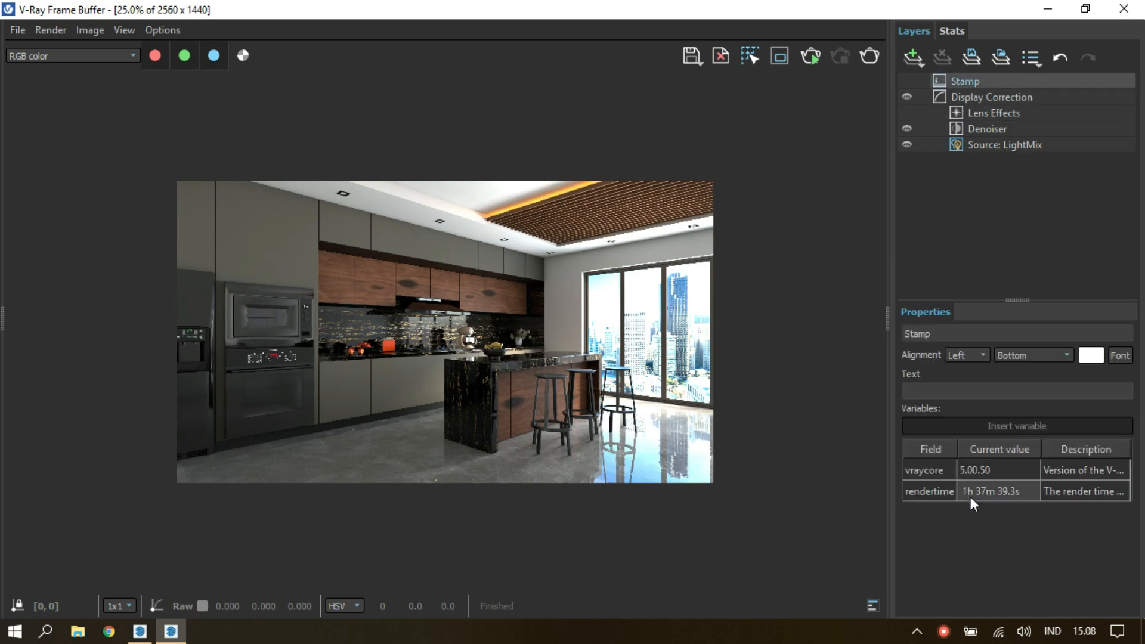
left_click(970, 498)
left_click(1037, 242)
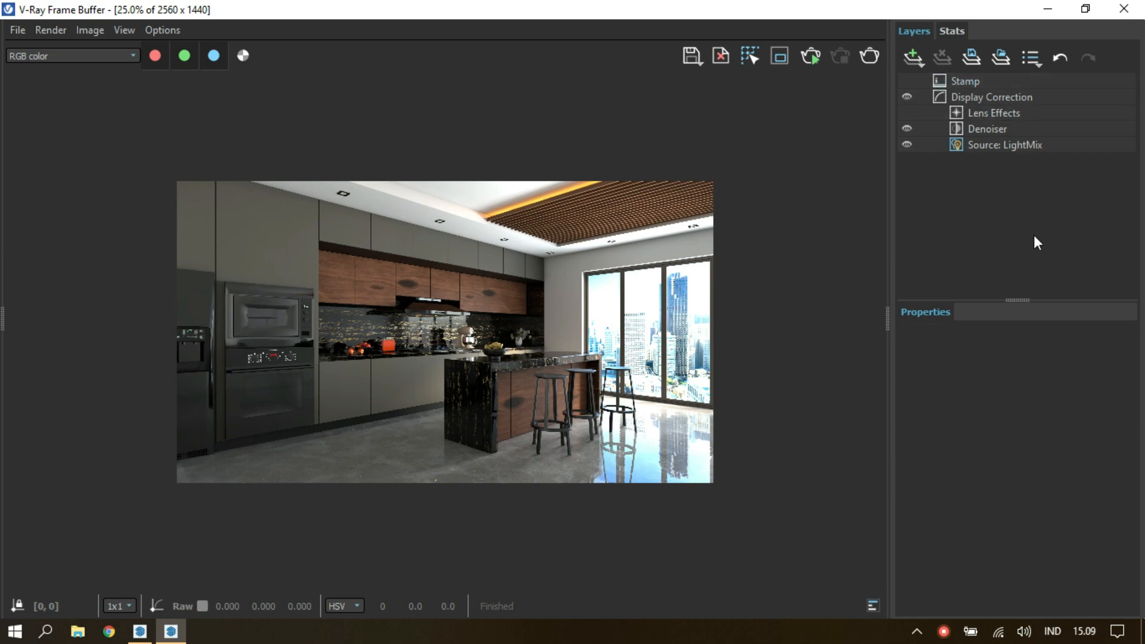
Open the LightMix properties and toggle Rest and Mesh Light 1 off and on to compare their contributions.
left_click(993, 147)
left_click(979, 234)
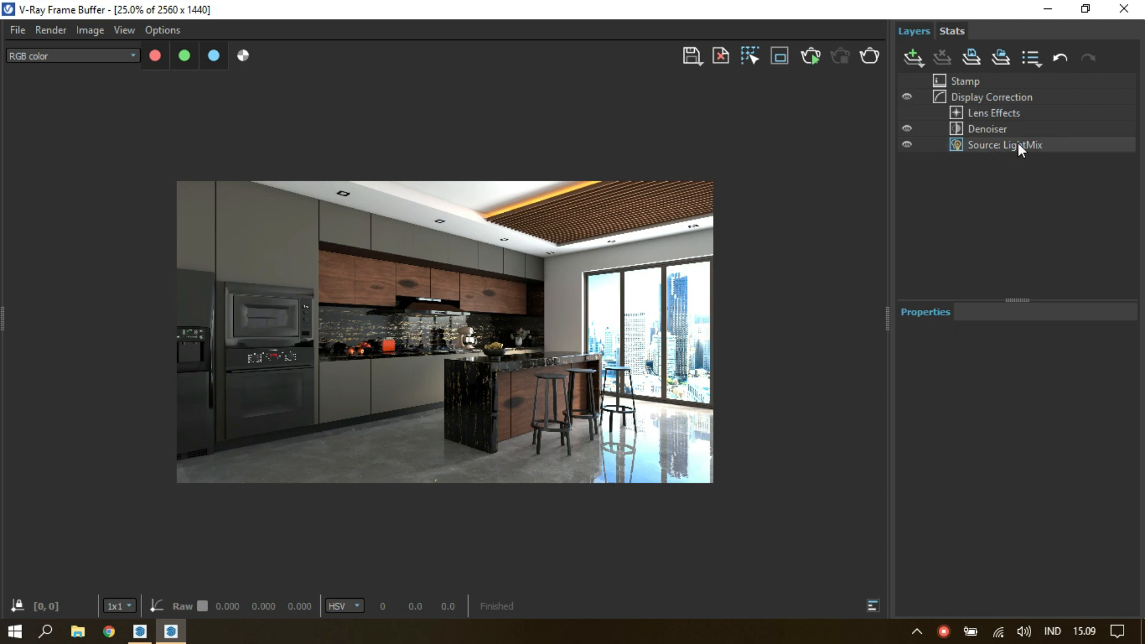
left_click(963, 146)
left_click(907, 564)
left_click(907, 565)
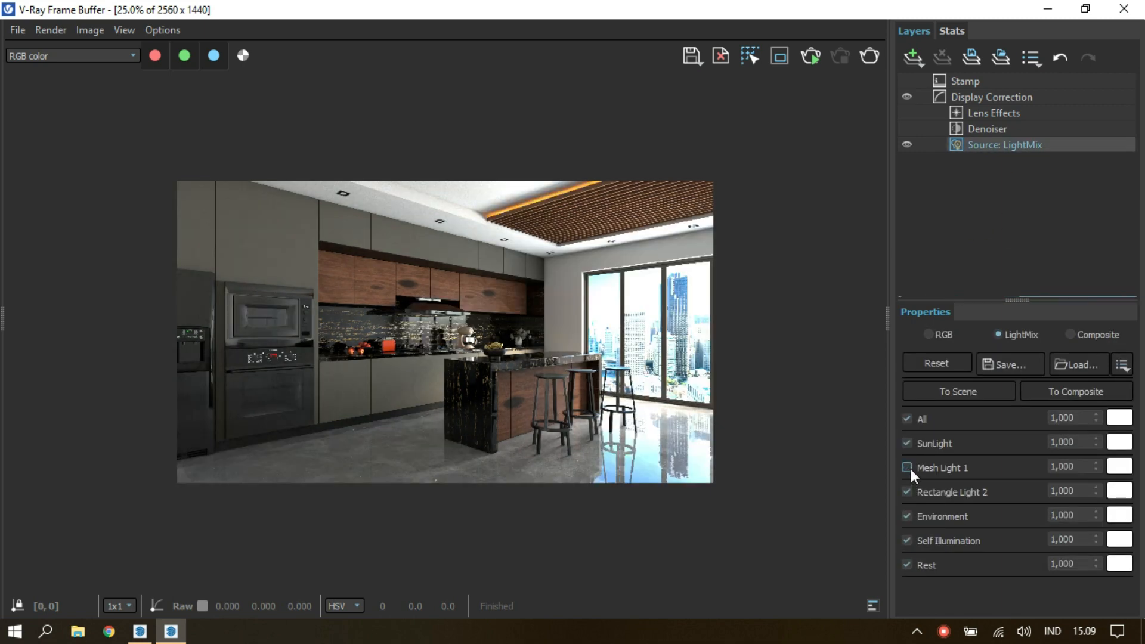
left_click(909, 470)
scroll(561, 225, "up", 3)
scroll(670, 350, "down", 1)
left_click(907, 468)
left_click(907, 468)
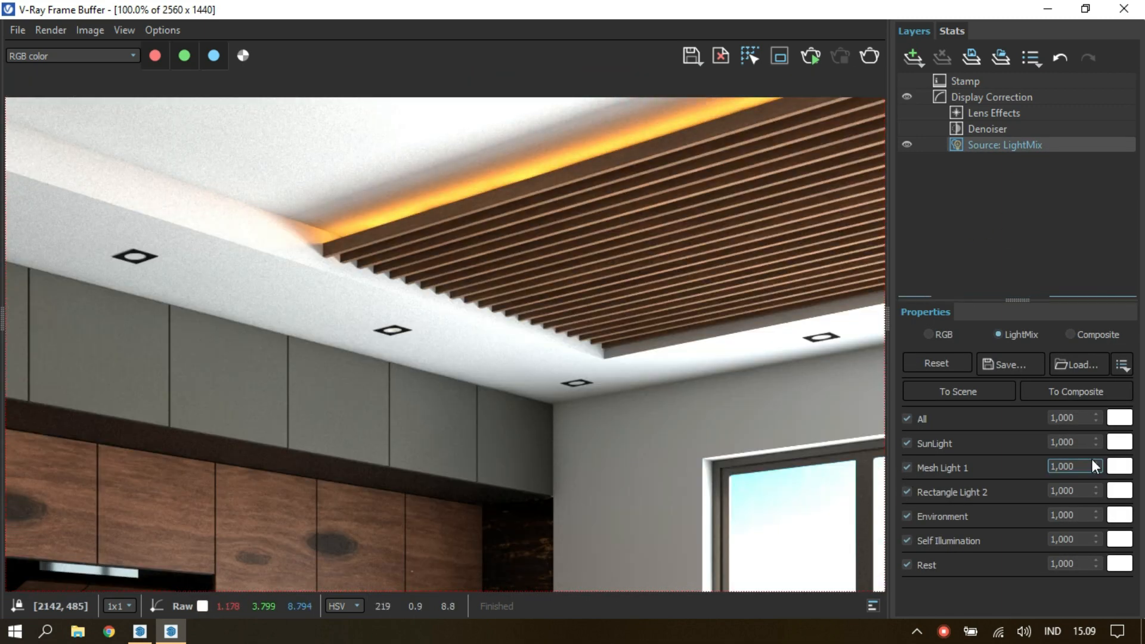
Set the Mesh Light 1 intensity to 5 in LightMix and view the whole image.
type("5")
key("Return")
scroll(669, 401, "down", 2)
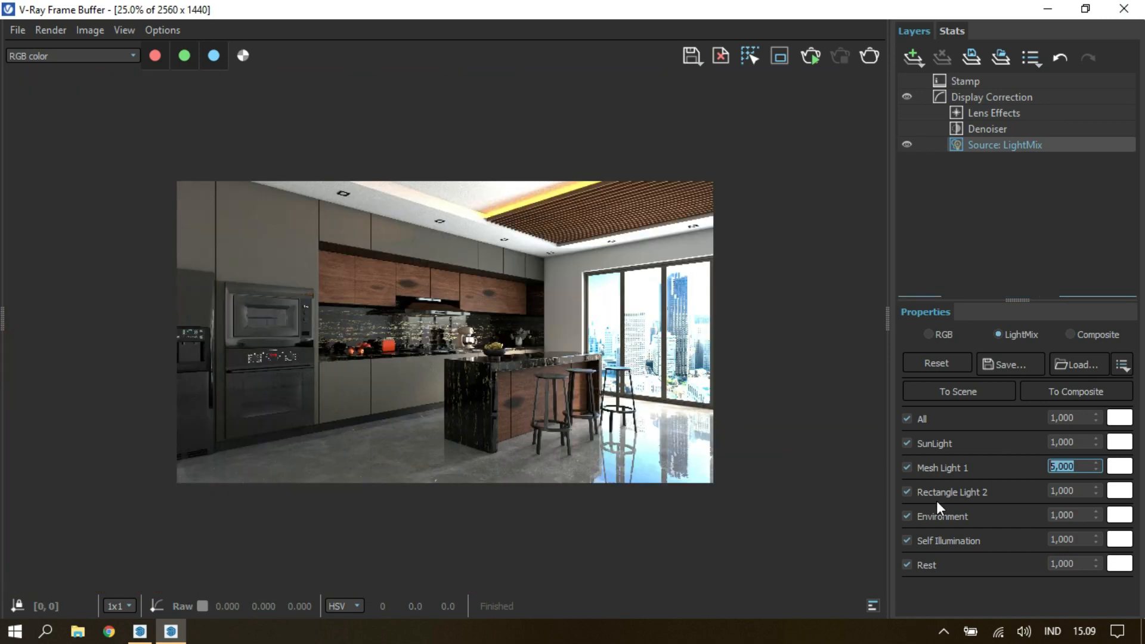
Set the SunLight and Rest intensities to 1.5 in LightMix.
type("1,5")
key("Return")
left_click(1067, 442)
type("2")
key("Return")
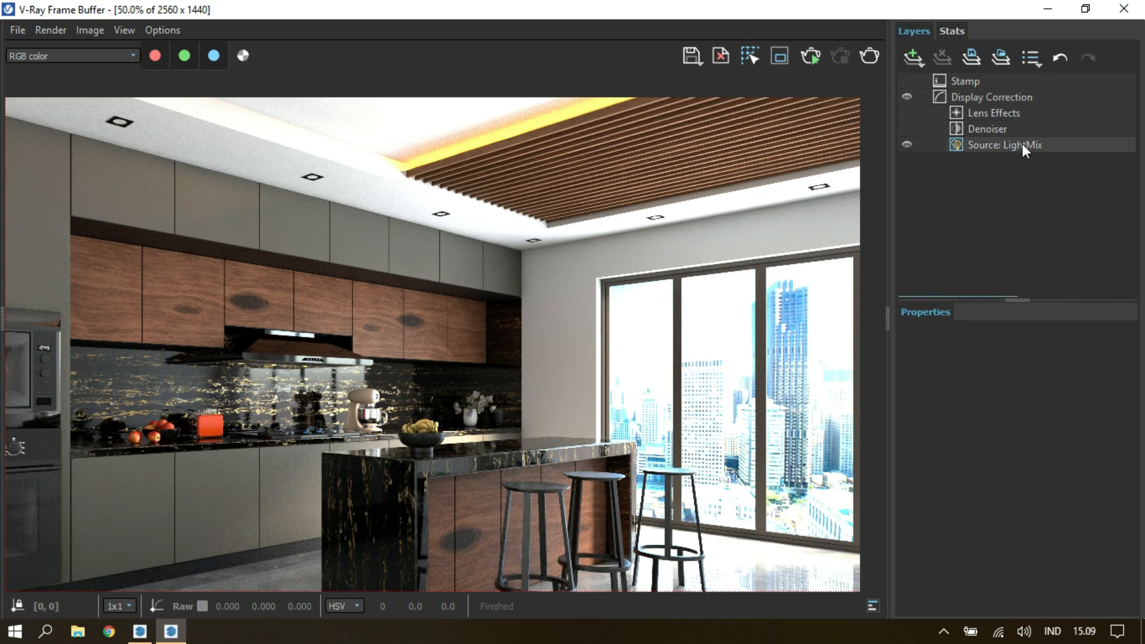
Compare the image without Mesh Light 1, set that light's LightMix intensity to 3 and inspect the ceiling glow.
left_click(1022, 145)
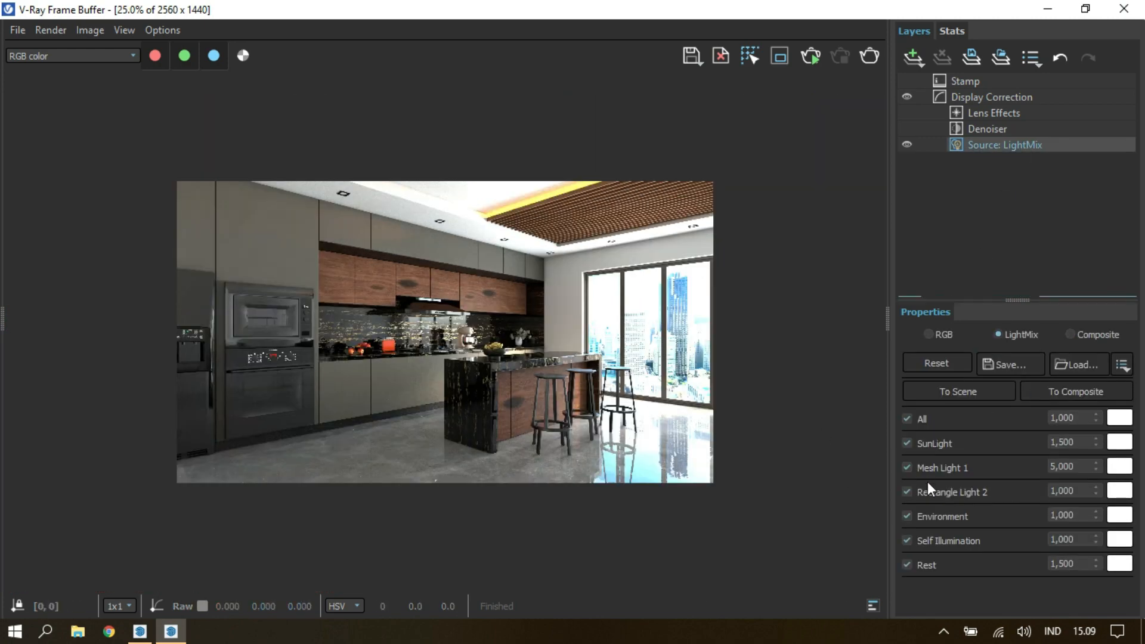
left_click(928, 468)
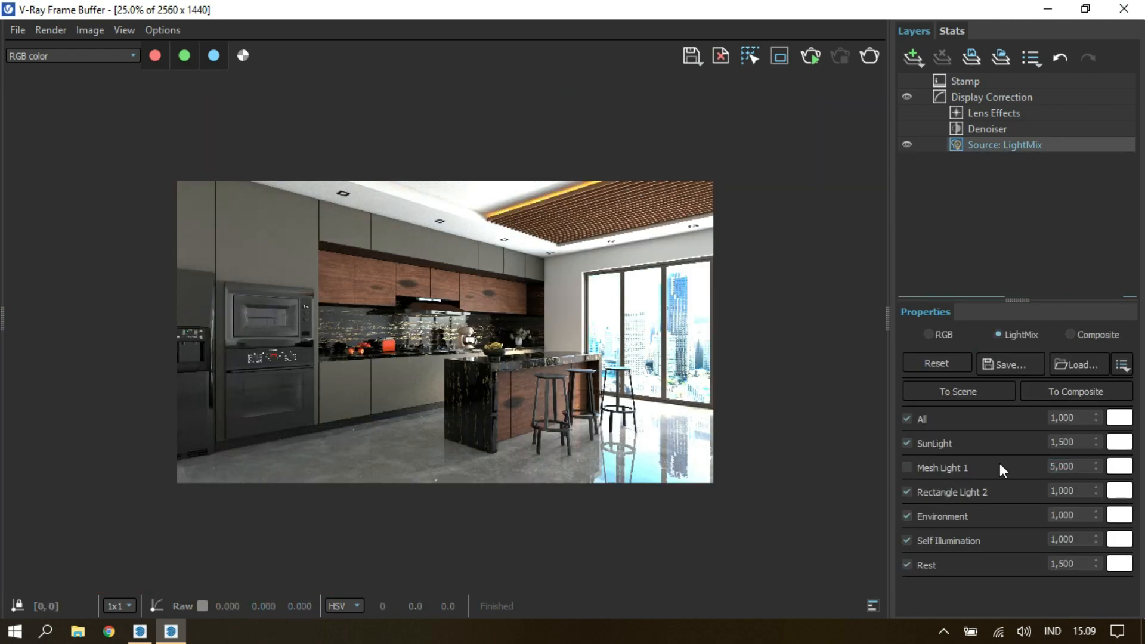
type("2,5")
key("Return")
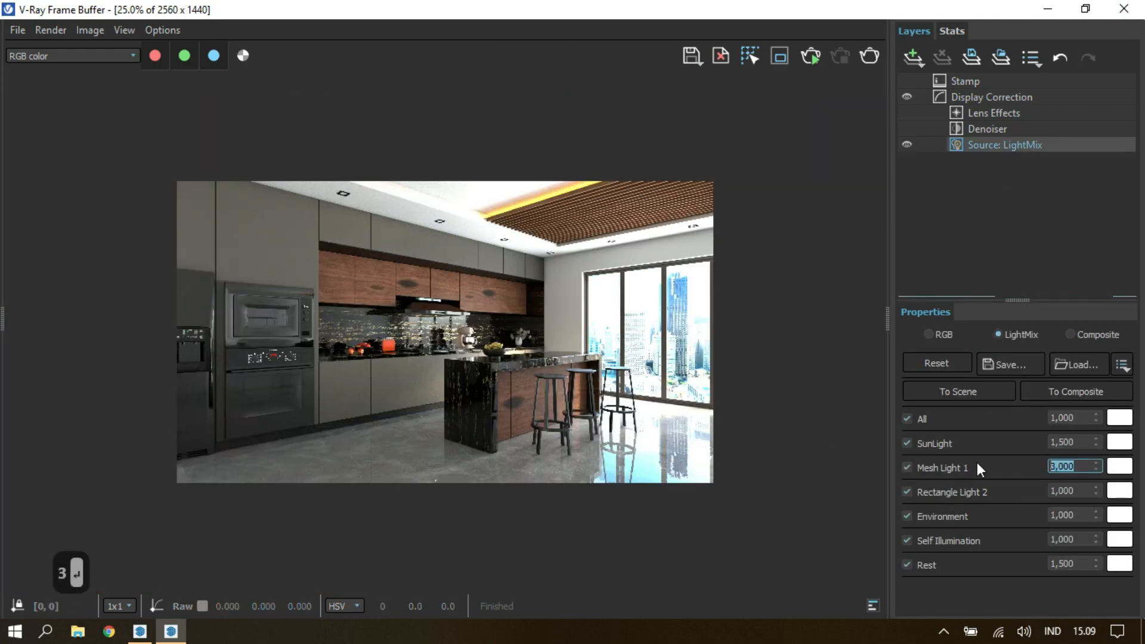
scroll(605, 322, "up", 1)
scroll(605, 310, "down", 1)
scroll(602, 321, "up", 1)
middle_click_drag(584, 308, 530, 364)
scroll(678, 382, "down", 1)
left_click(958, 214)
left_click(913, 58)
left_click(931, 147)
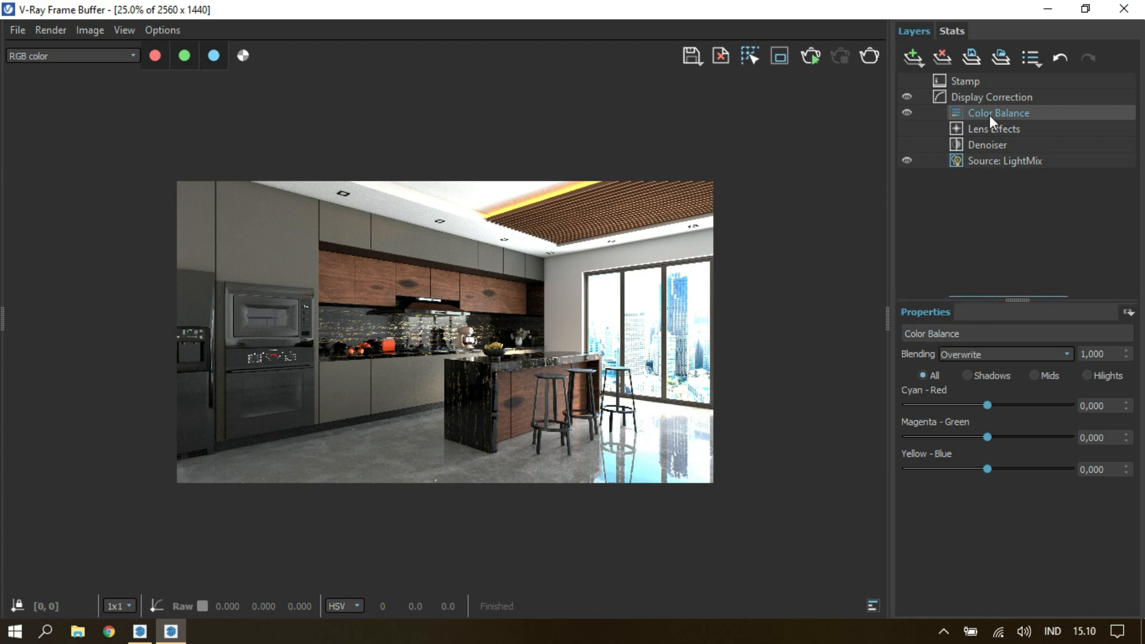
key("Delete")
Replace the Color Balance layer with a White Balance layer at a temperature of about 6700 and enable the Denoiser.
left_click(915, 59)
left_click(929, 175)
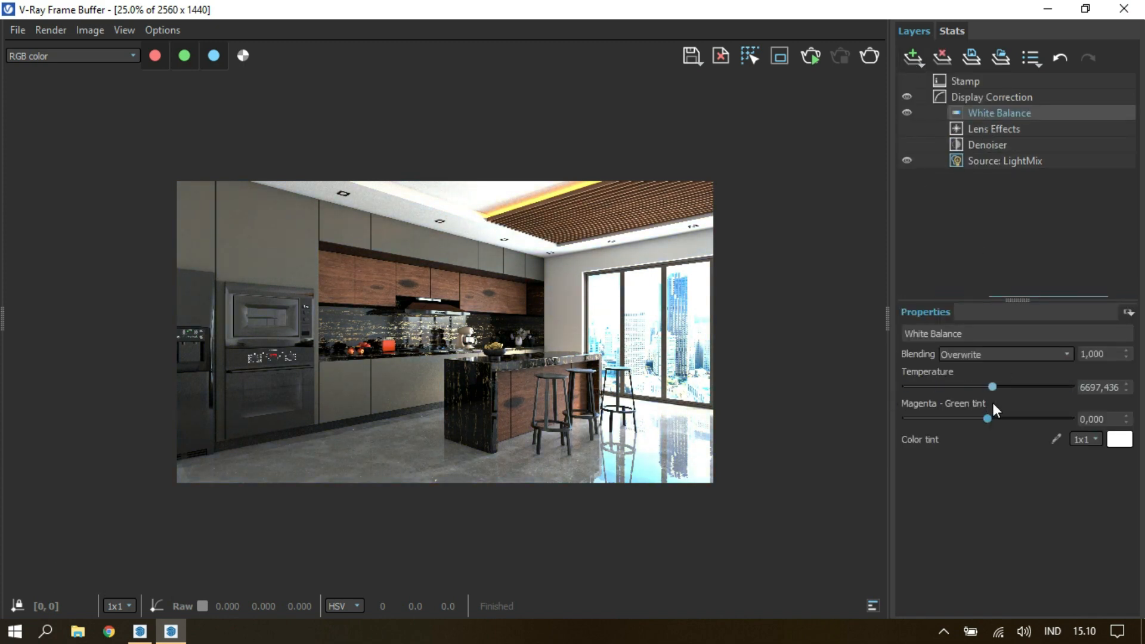
left_click_drag(999, 406, 995, 406)
scroll(532, 389, "up", 1)
middle_click_drag(500, 292, 521, 381)
scroll(521, 381, "down", 1)
left_click(996, 234)
Add a Filmic tonemap layer above White Balance and select it for adjustment.
left_click(913, 58)
left_click(938, 235)
left_click(989, 112)
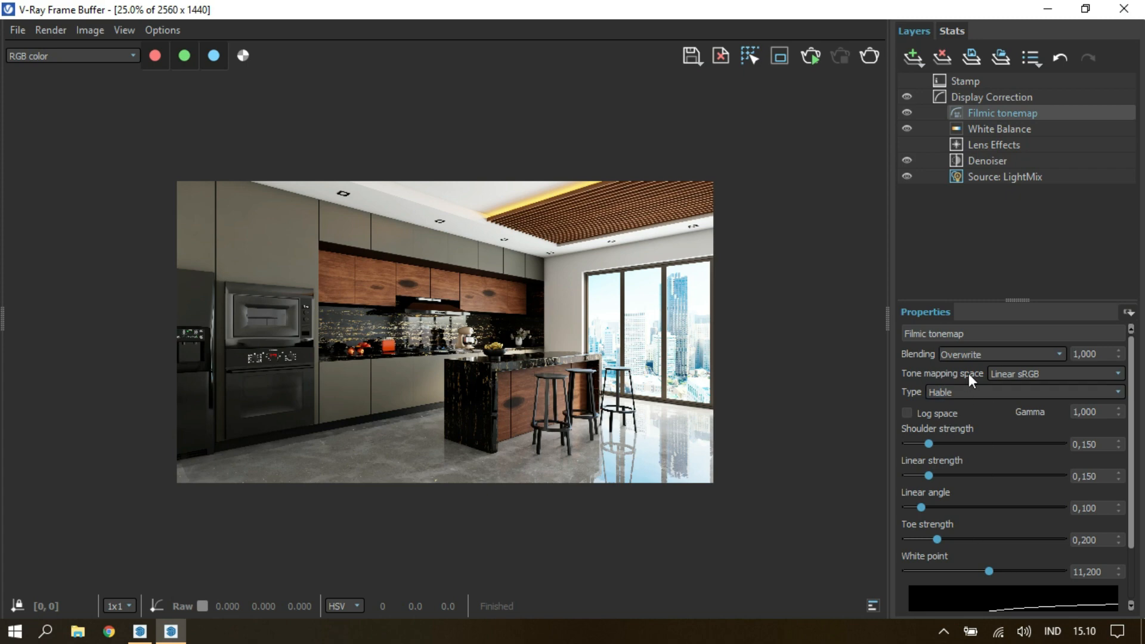
left_click(961, 391)
left_click(987, 112)
right_click(987, 112)
right_click(999, 115)
left_click(990, 115)
Try the different tone mapping types on the Filmic tonemap layer and settle on Power curve.
left_click(944, 391)
left_click(961, 405)
left_click(957, 393)
left_click(960, 416)
left_click(952, 394)
left_click(953, 426)
left_click(953, 398)
left_click(964, 395)
scroll(963, 395, "down", 1)
left_click(959, 387)
left_click(970, 447)
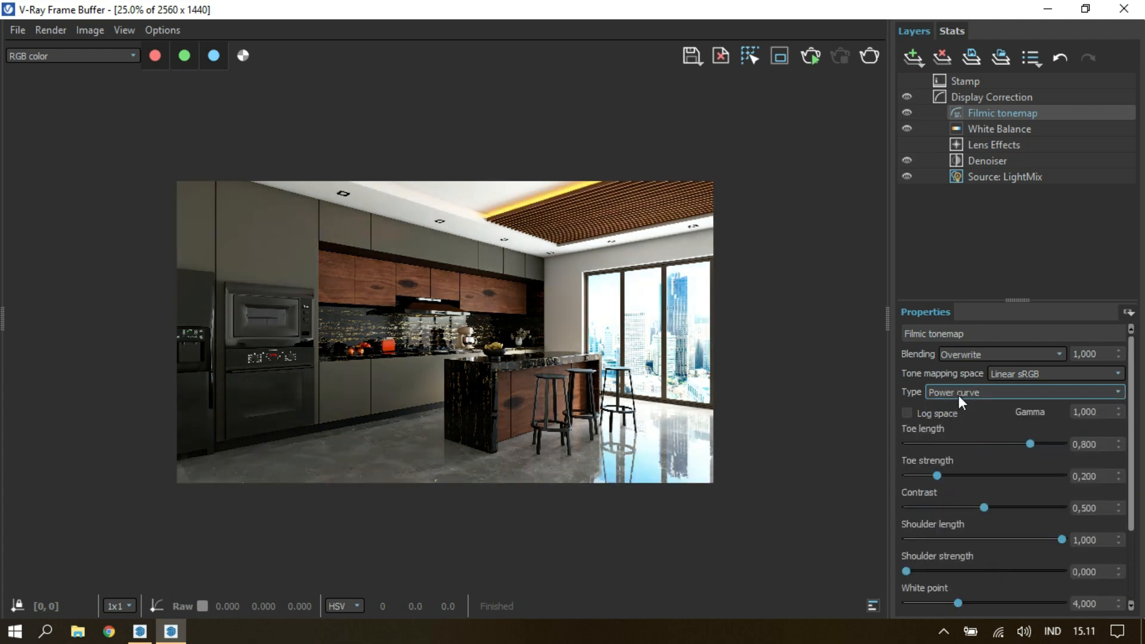
Set the Filmic tonemap's toe length to 0.478, toe strength to 0.296, contrast to 0.522 and white point to 1.
scroll(957, 395, "up", 1)
scroll(957, 395, "down", 1)
mouse_move(1030, 444)
left_mouse_down()
mouse_move(935, 447)
mouse_move(1016, 444)
left_mouse_up()
left_click_drag(912, 463, 980, 463)
left_click_drag(936, 476, 987, 514)
mouse_move(1057, 541)
left_mouse_down()
mouse_move(1030, 542)
mouse_move(1075, 542)
left_mouse_up()
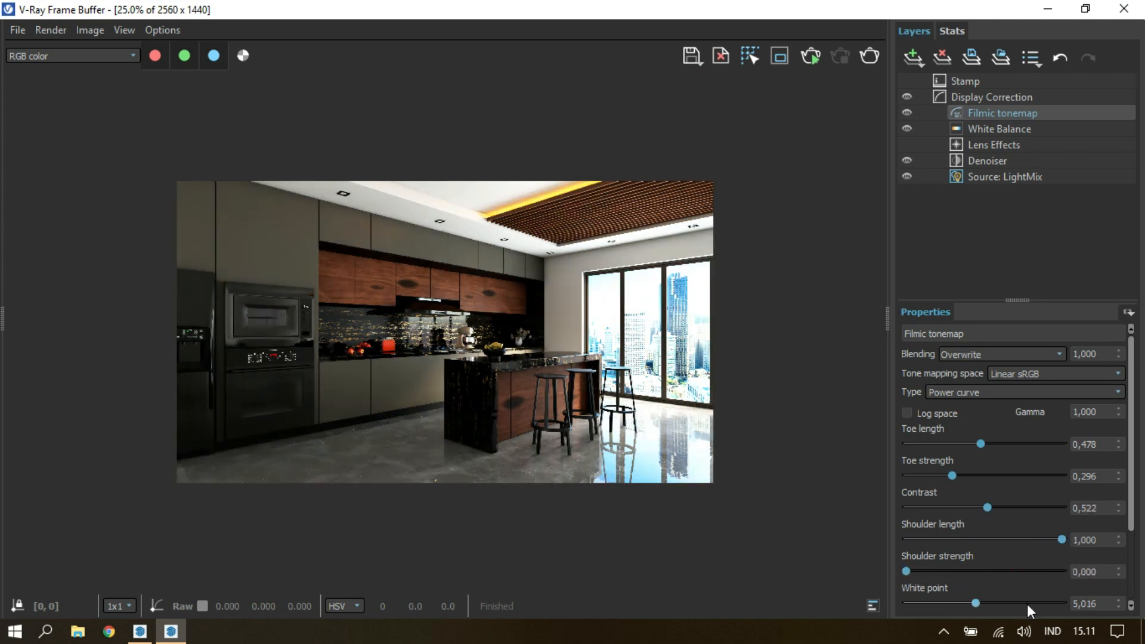
left_click_drag(985, 606, 870, 620)
Fine-tune the Filmic tonemap to toe strength 0.274, contrast 0.495 and toe length 0.5, checking the image up close.
scroll(426, 263, "up", 1)
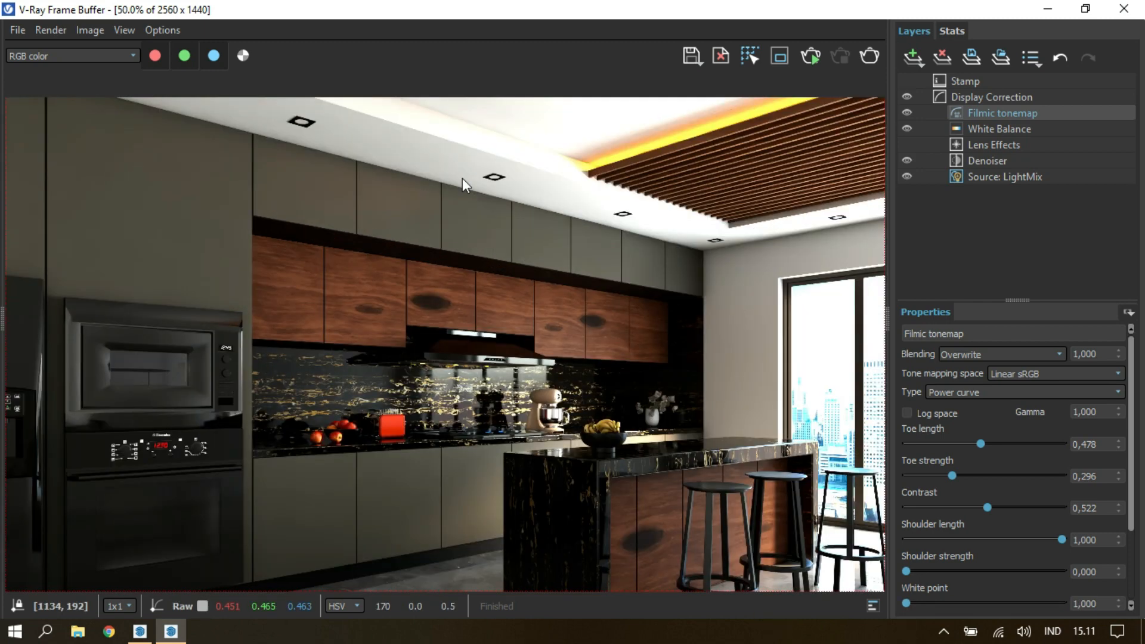
middle_click_drag(463, 182, 421, 182)
scroll(662, 498, "down", 1)
left_click_drag(951, 477, 987, 513)
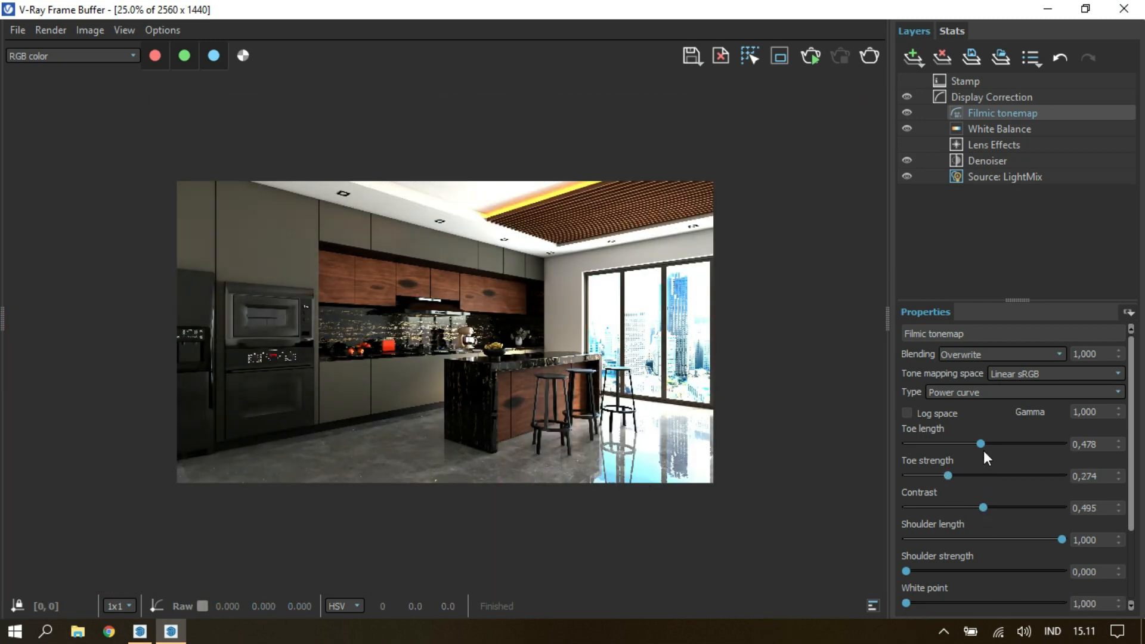
left_click_drag(1004, 464, 1004, 479)
scroll(555, 406, "up", 1)
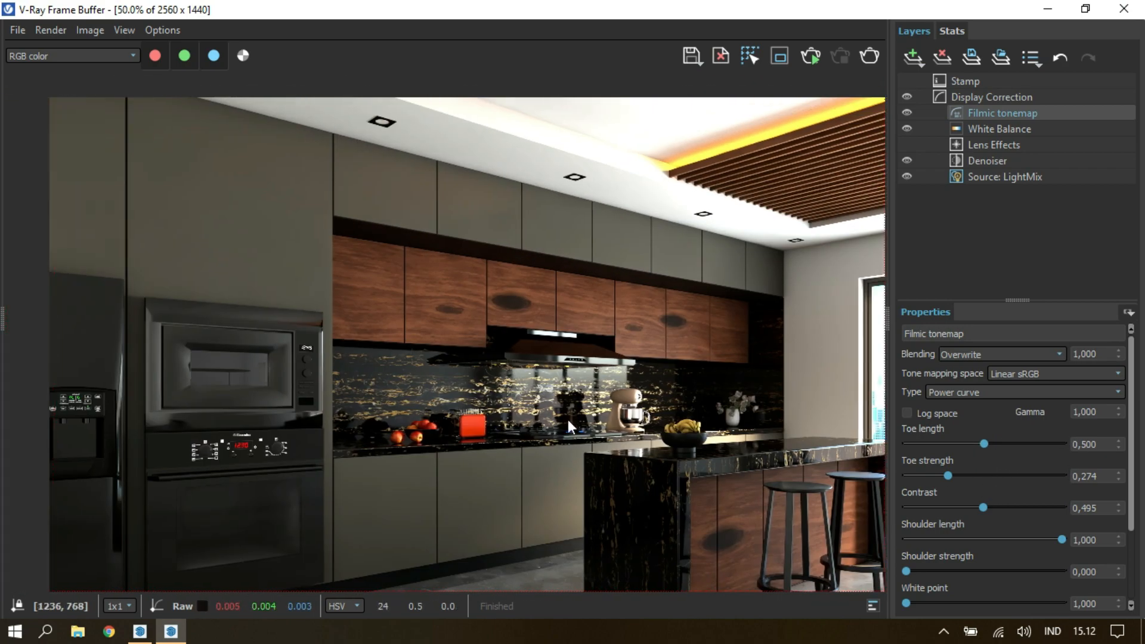
middle_click_drag(569, 425, 468, 341)
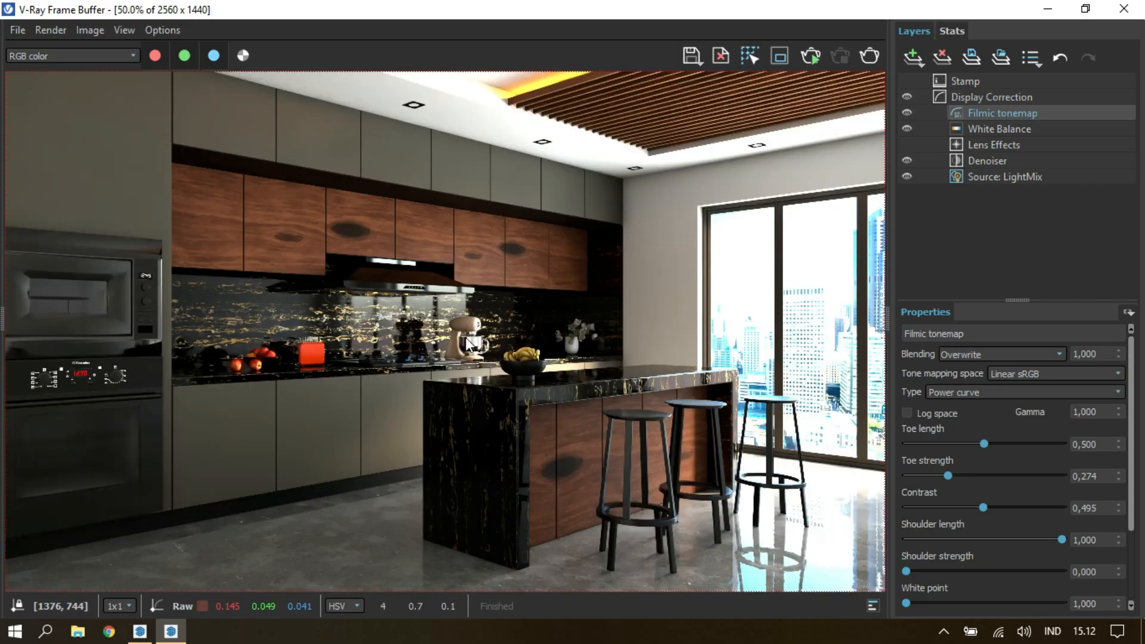
Start saving the rendered image and create and open a folder named Render inside the 007 project folder.
left_click(690, 56)
left_click(122, 67)
type("Ren")
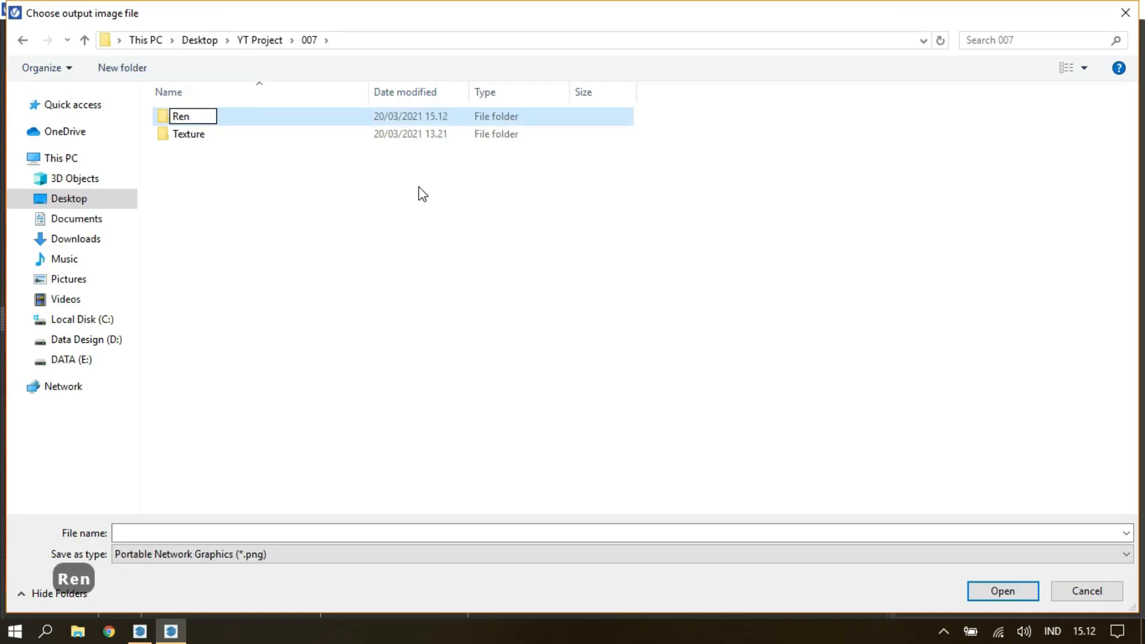
type("der")
key("Return")
key("Return")
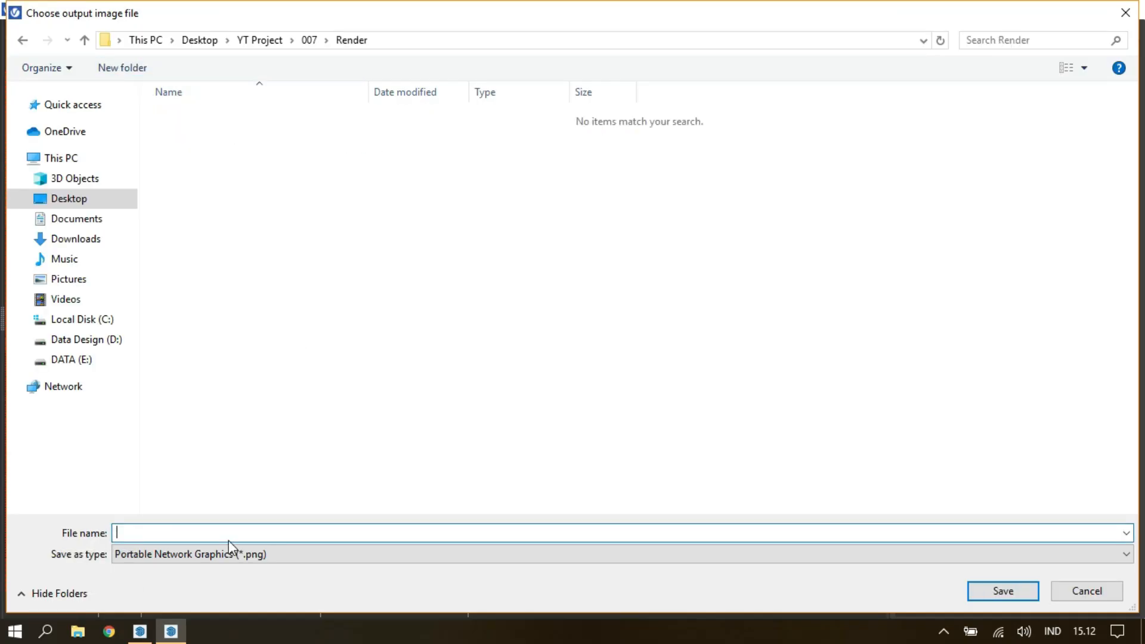
Save the image as a PNG file named 007 - YT.
type("007 - youu")
key("BackSpace")
key("BackSpace")
key("BackSpace")
key("BackSpace")
type("OY")
key("BackSpace")
key("BackSpace")
type("YT")
left_click(1003, 590)
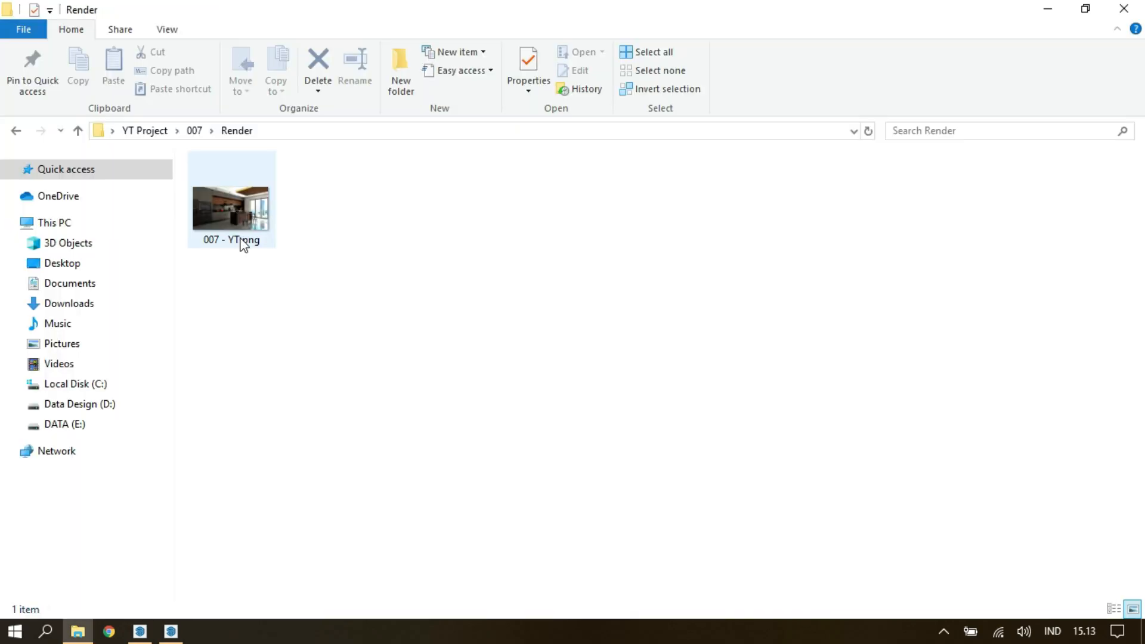
Open the saved render in the photo viewer, inspect the cabinets, island and ceiling up close, and show it full screen.
double_click(241, 245)
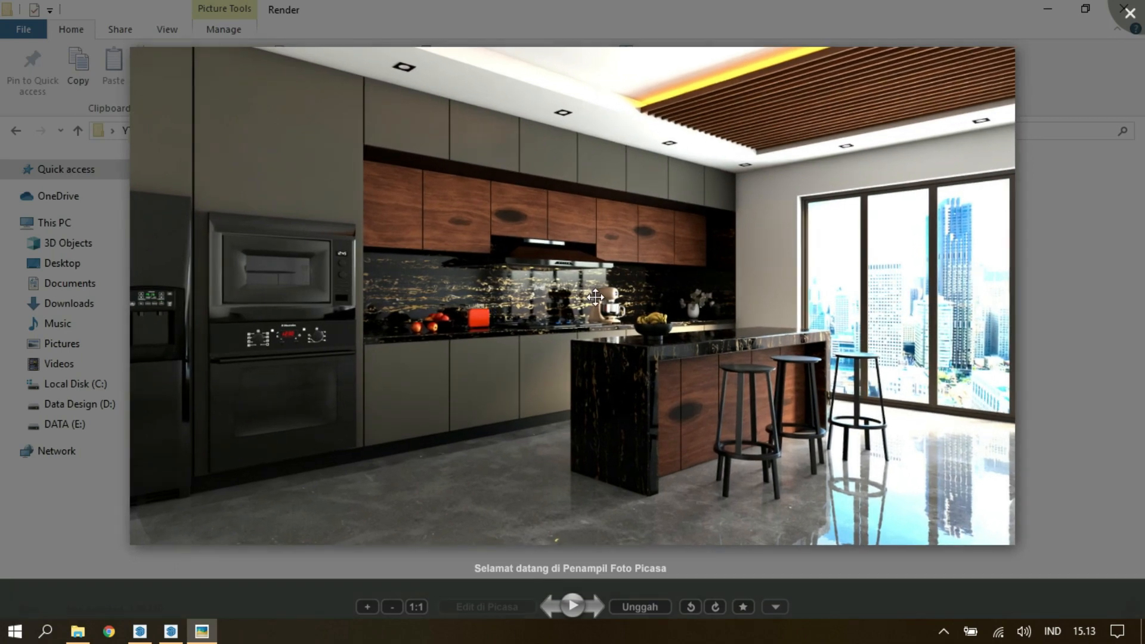
scroll(275, 167, "up", 4)
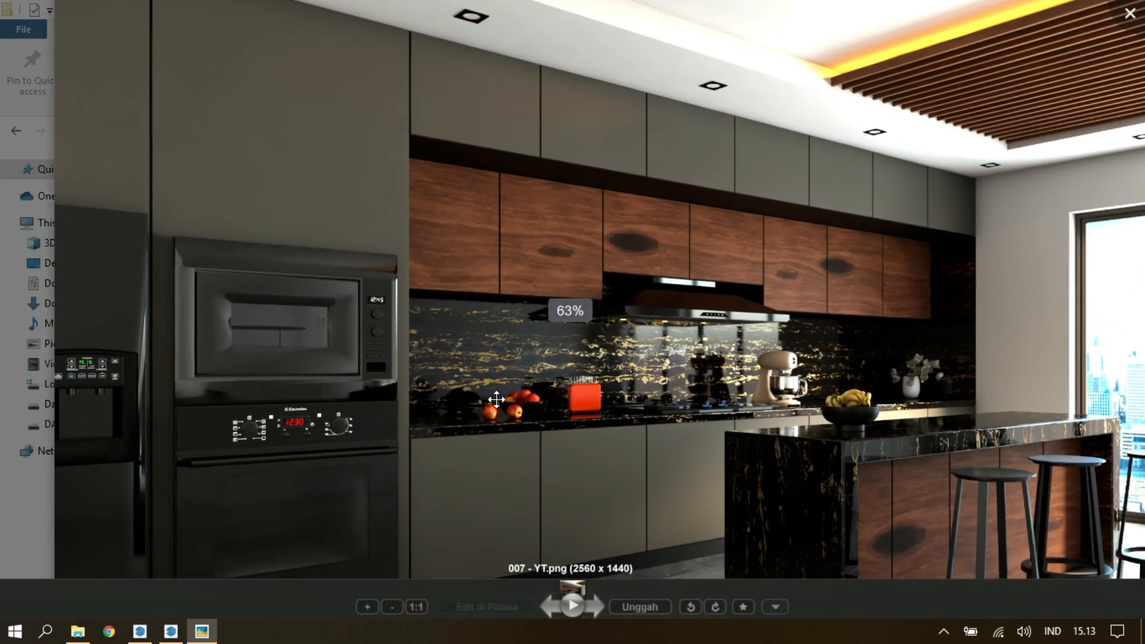
left_click_drag(500, 410, 470, 302)
left_click_drag(576, 369, 561, 339)
left_click_drag(710, 396, 536, 388)
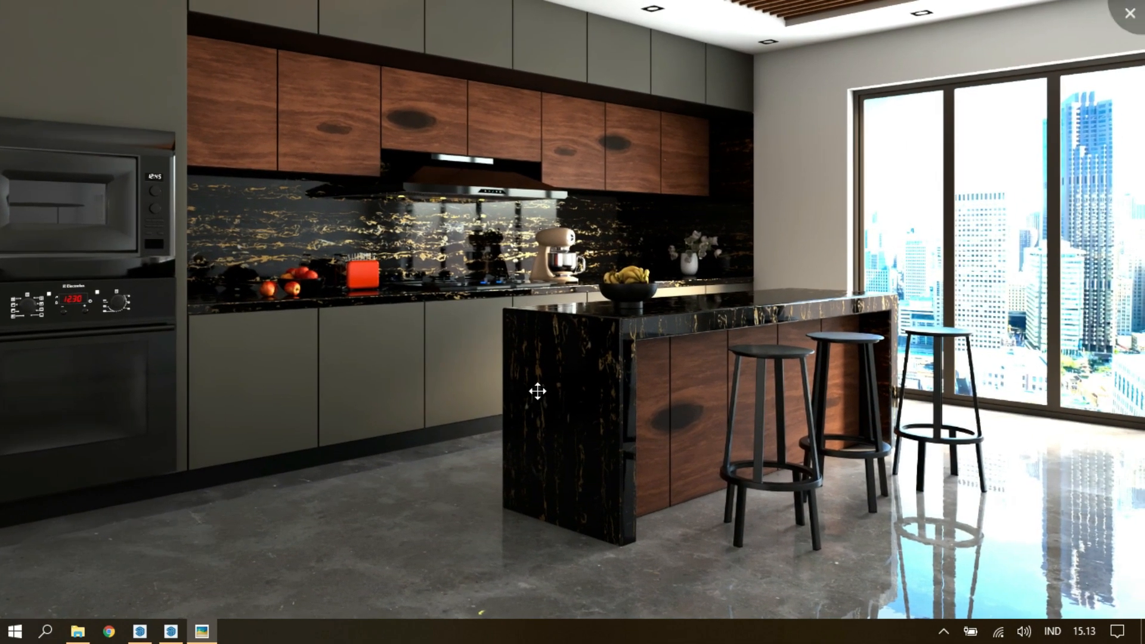
left_click_drag(723, 329, 715, 453)
left_click_drag(446, 458, 514, 470)
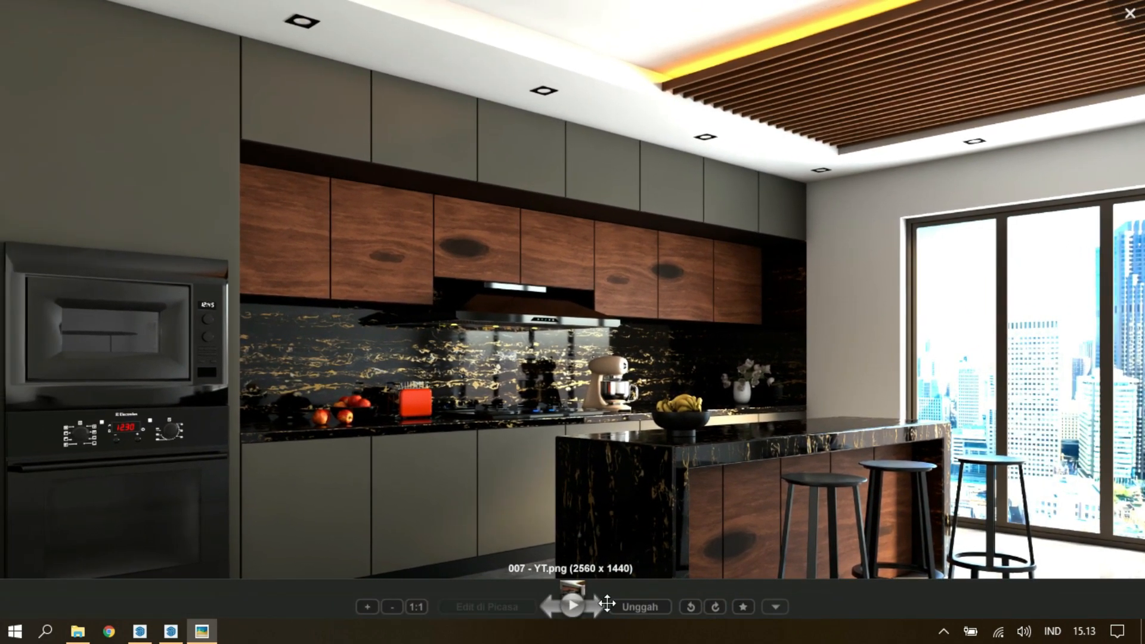
left_click(574, 609)
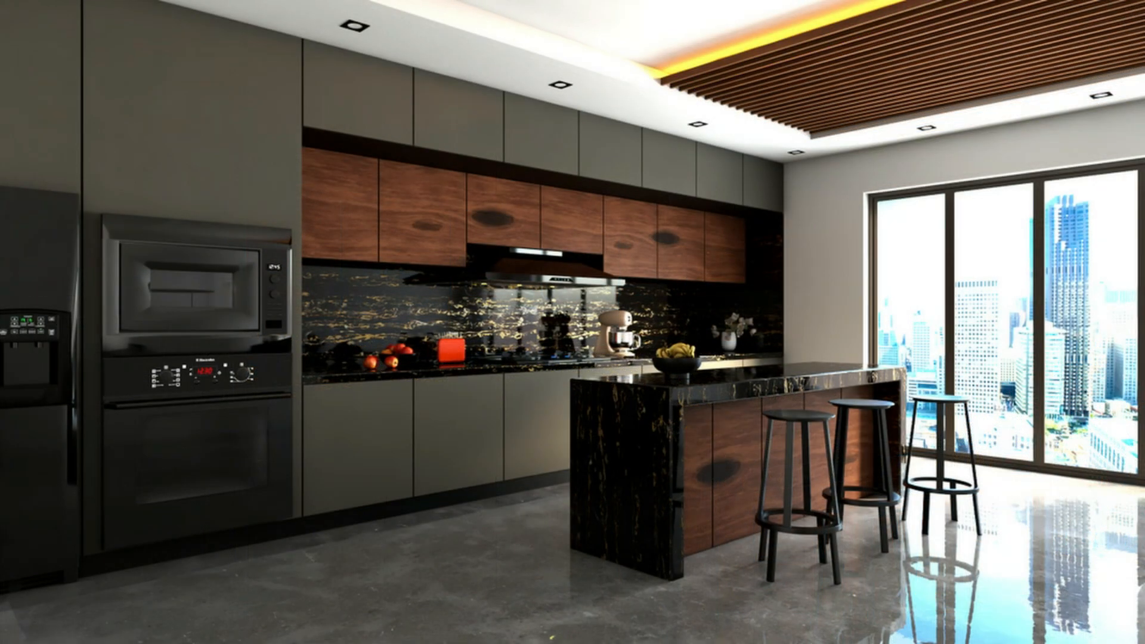